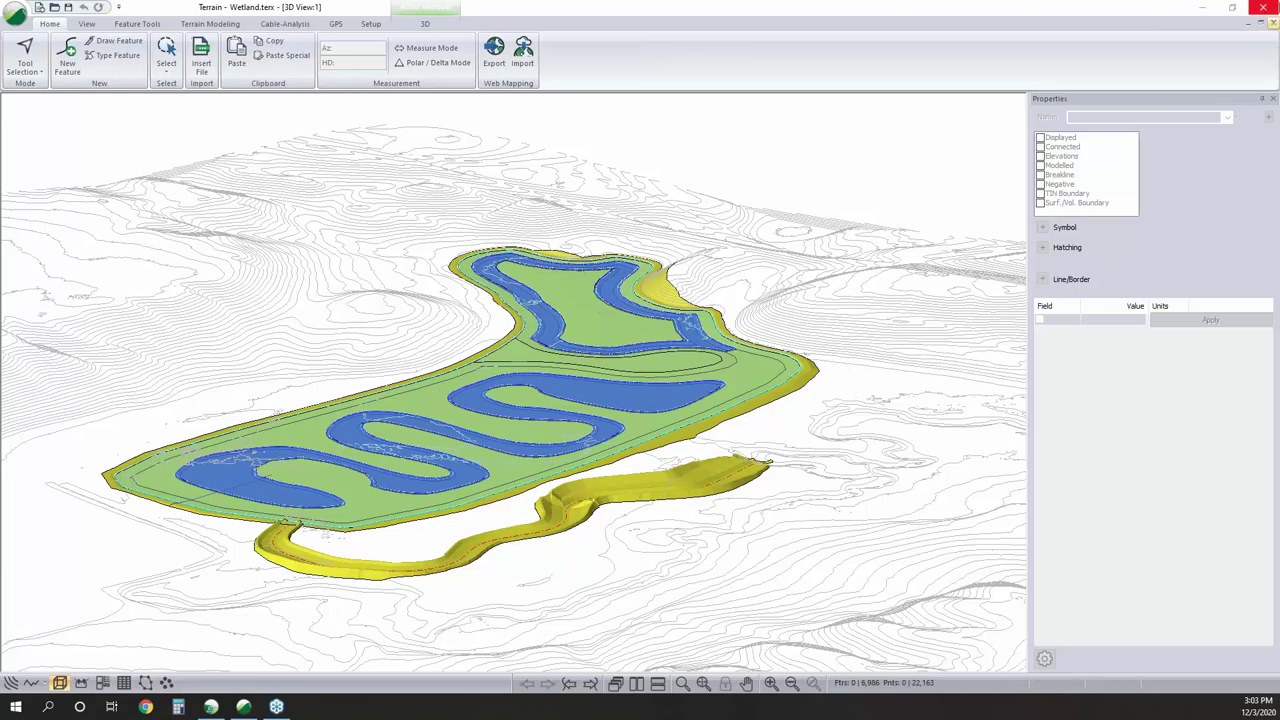
Close the open Wetland terrain and Channel design, and start a new, empty RoadEng9 Terrain session.
click(1262, 24)
click(1262, 24)
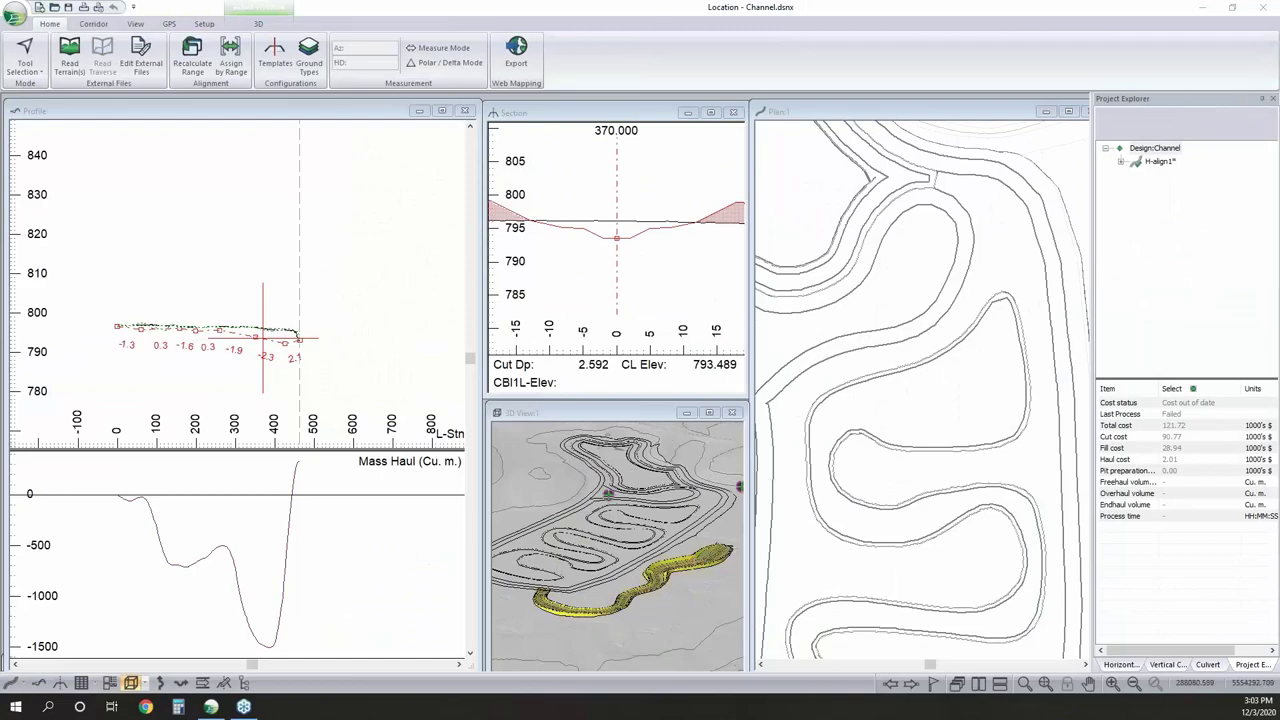
click(1266, 8)
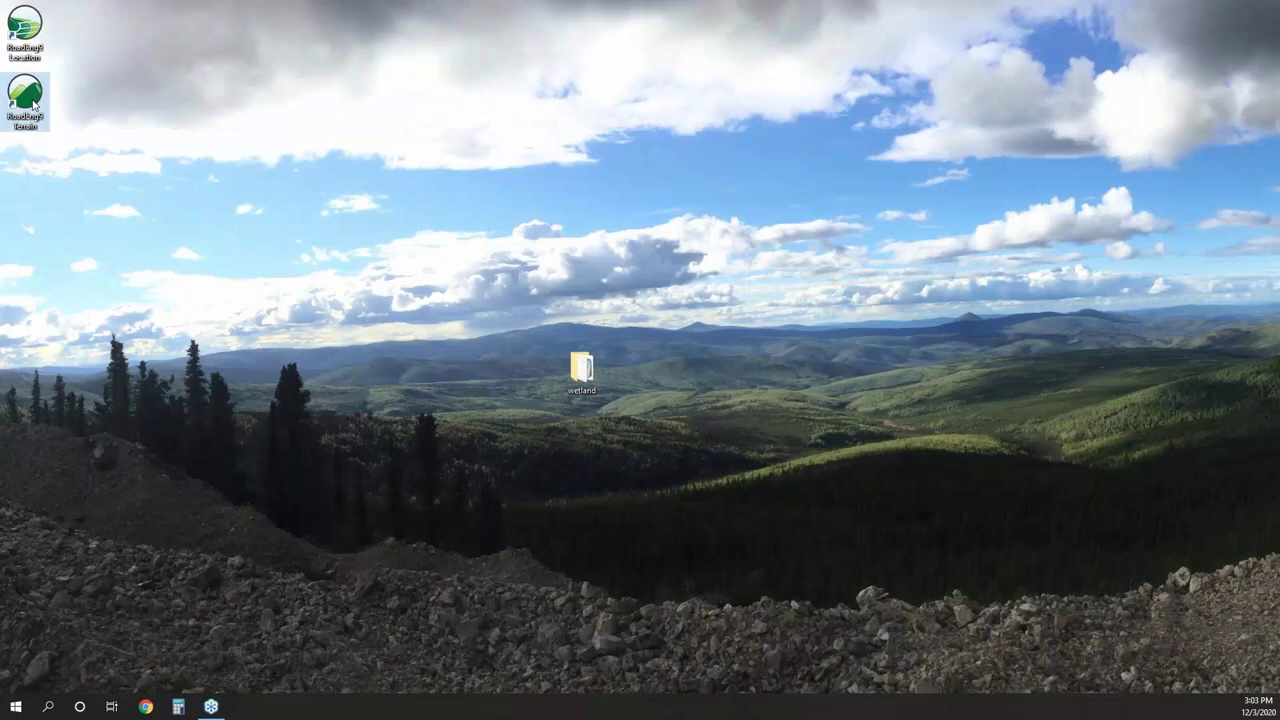
double_click(35, 100)
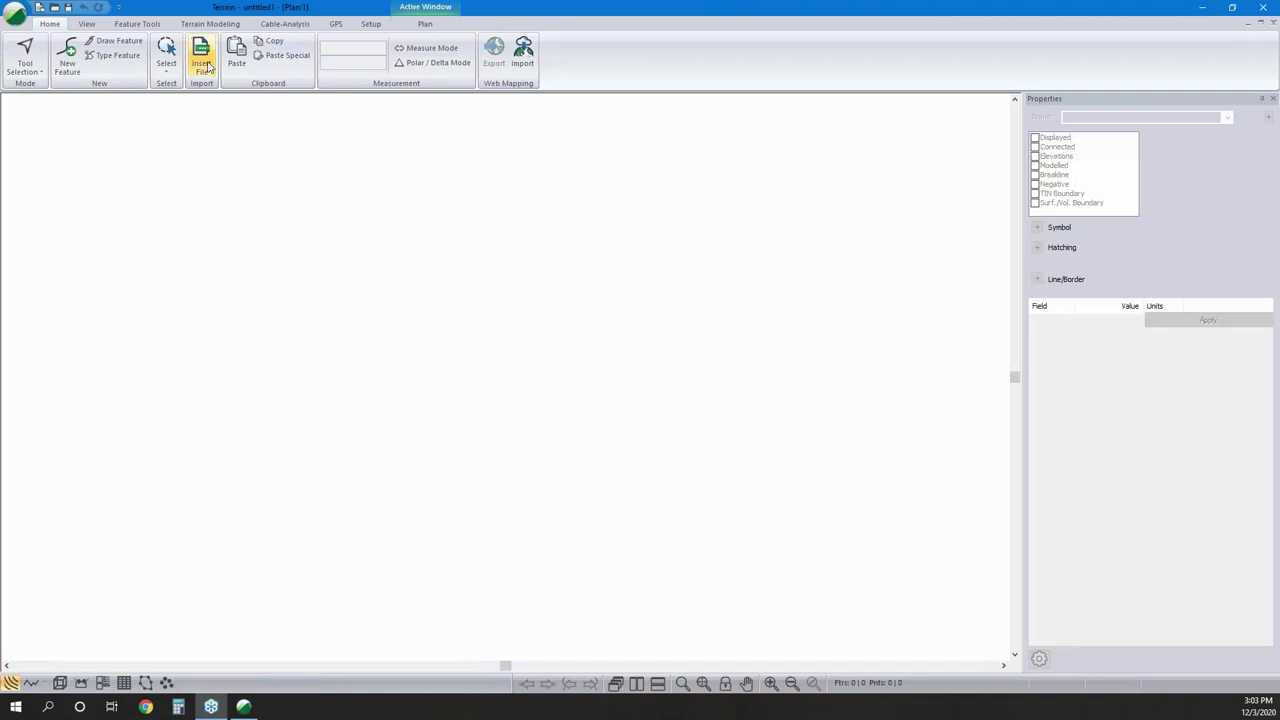
Insert the area-of-interest boundary AOI.SHP from the wetland folder, keeping the default import options.
click(205, 64)
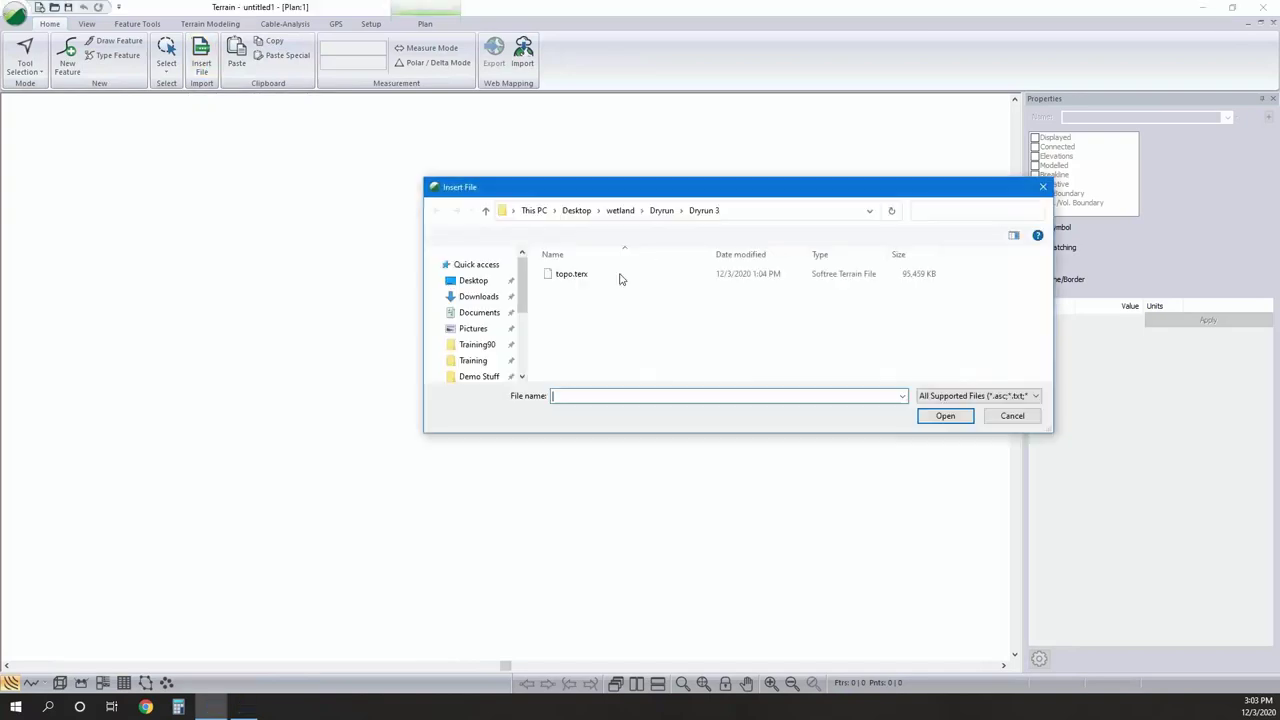
click(620, 210)
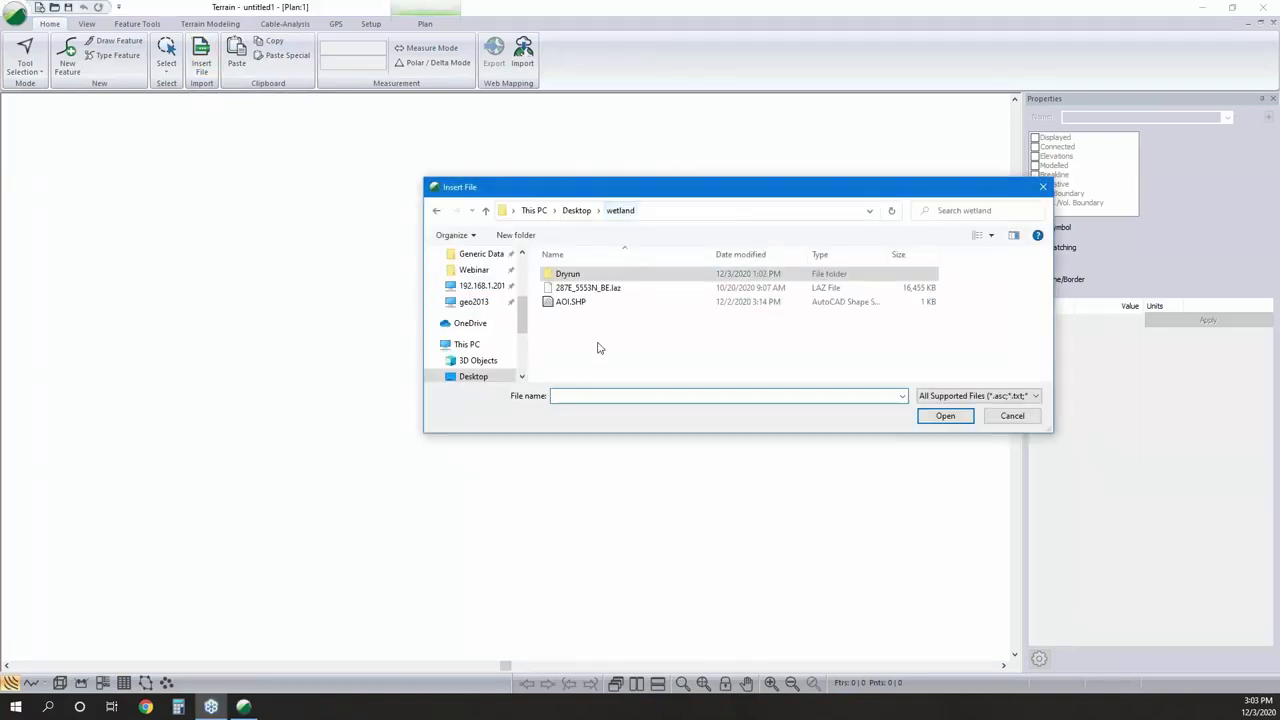
click(572, 301)
click(944, 415)
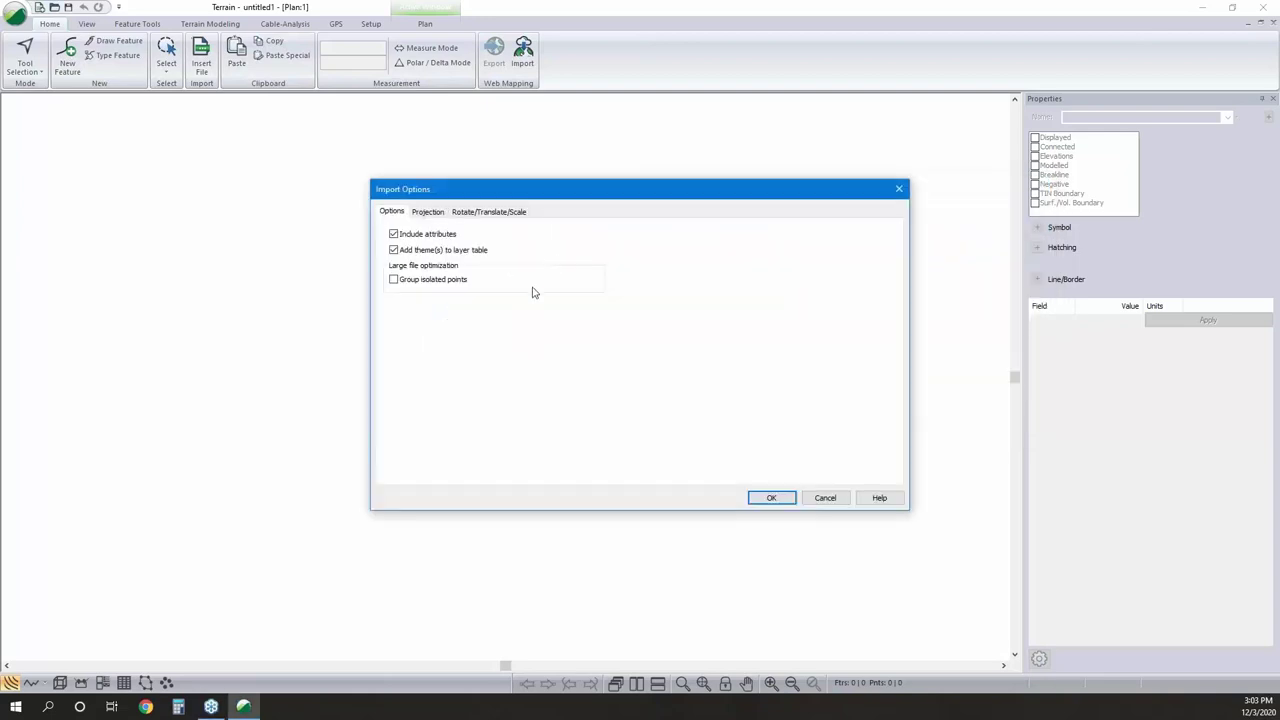
click(771, 497)
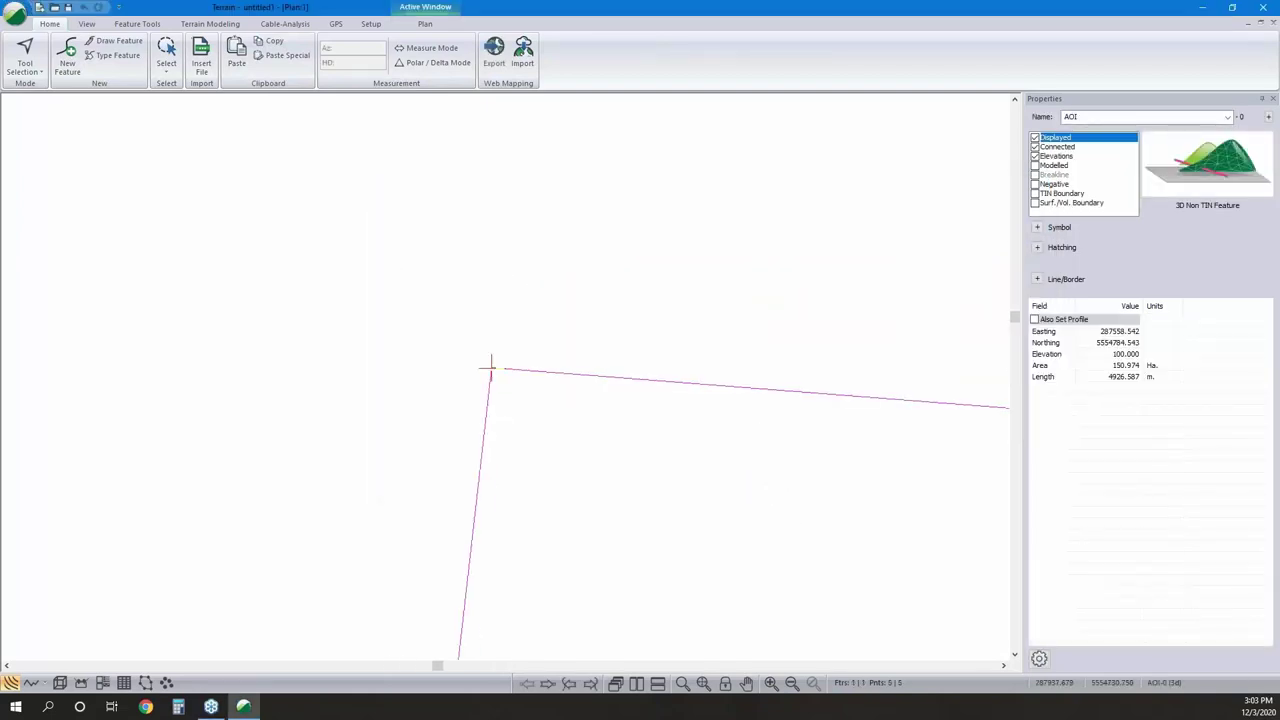
Choose the LiDAR file 287E_5553N_BE.laz from the wetland folder for insertion into the terrain.
click(203, 62)
click(222, 100)
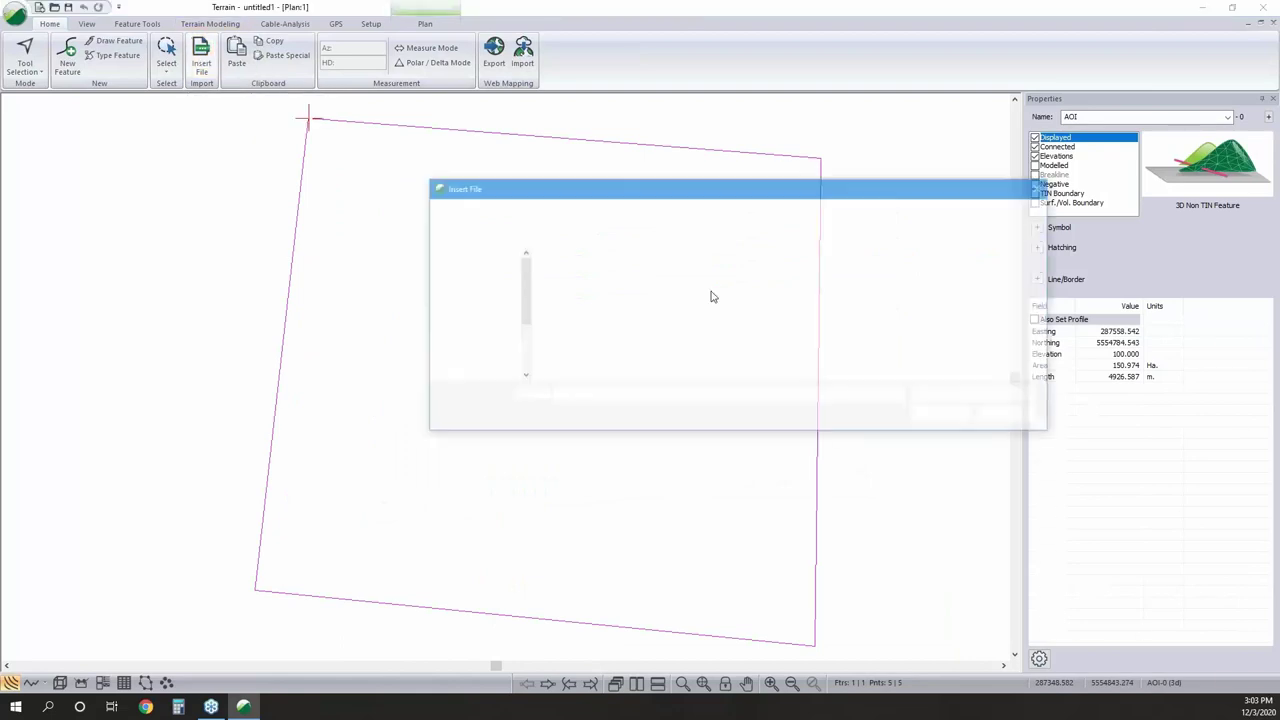
click(600, 288)
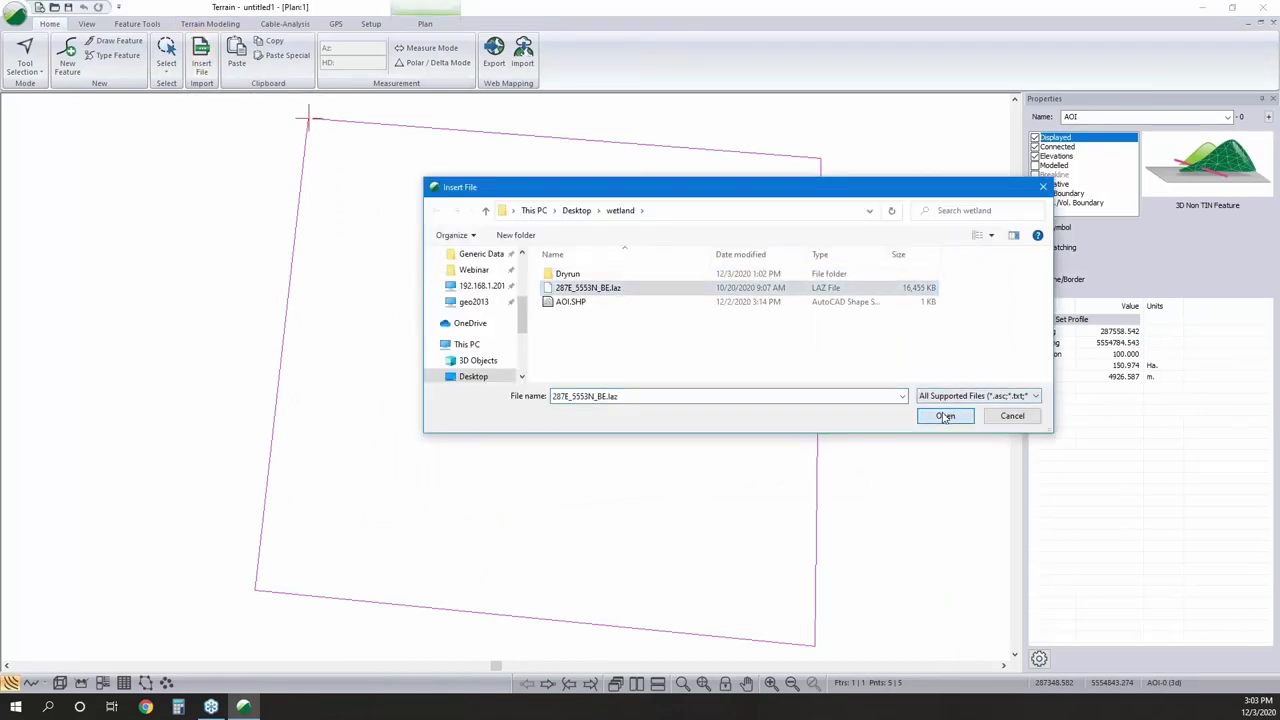
click(945, 416)
Add a polygon filtering region to the LiDAR import, using the terrain feature AOI-0 as its boundary.
click(470, 214)
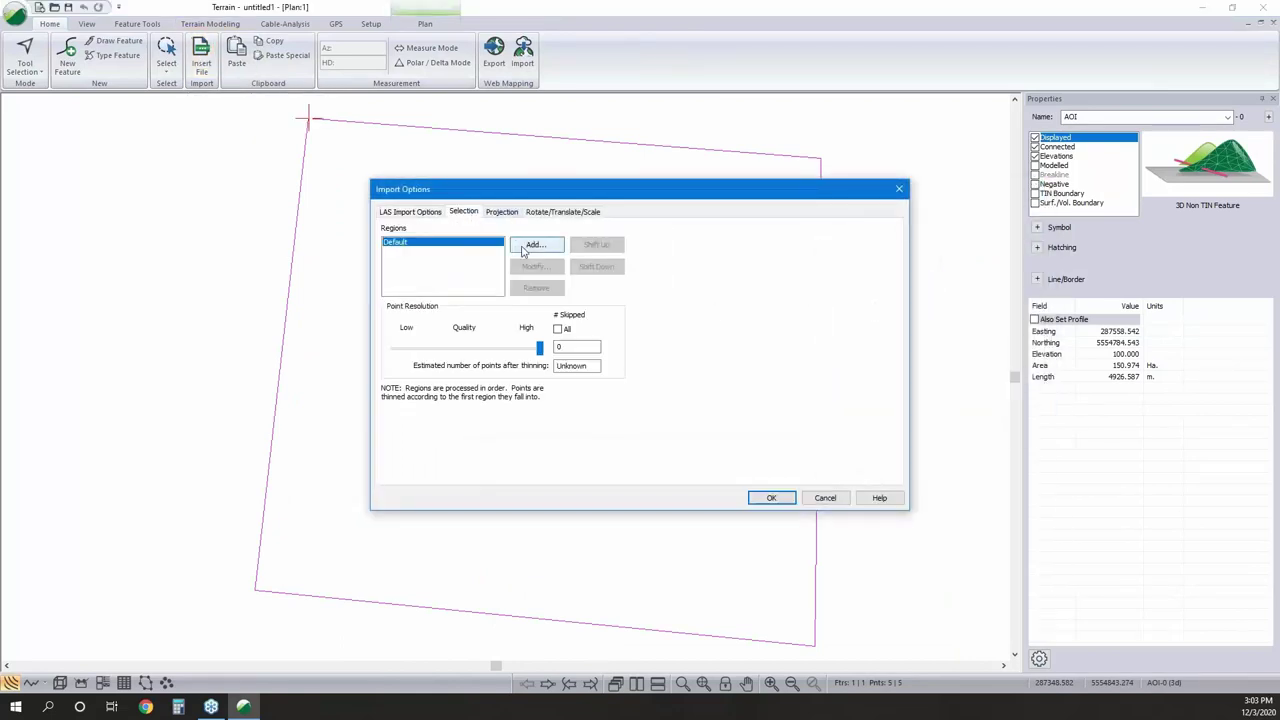
click(530, 245)
click(655, 281)
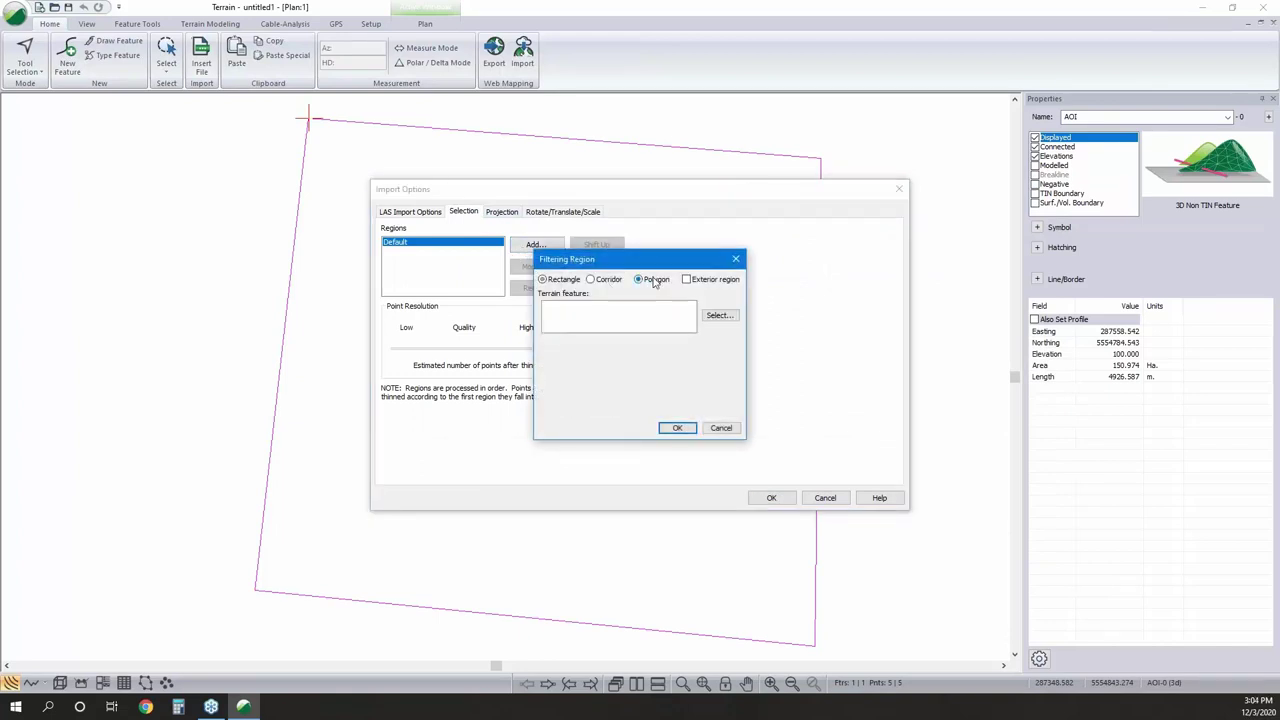
click(720, 315)
click(528, 243)
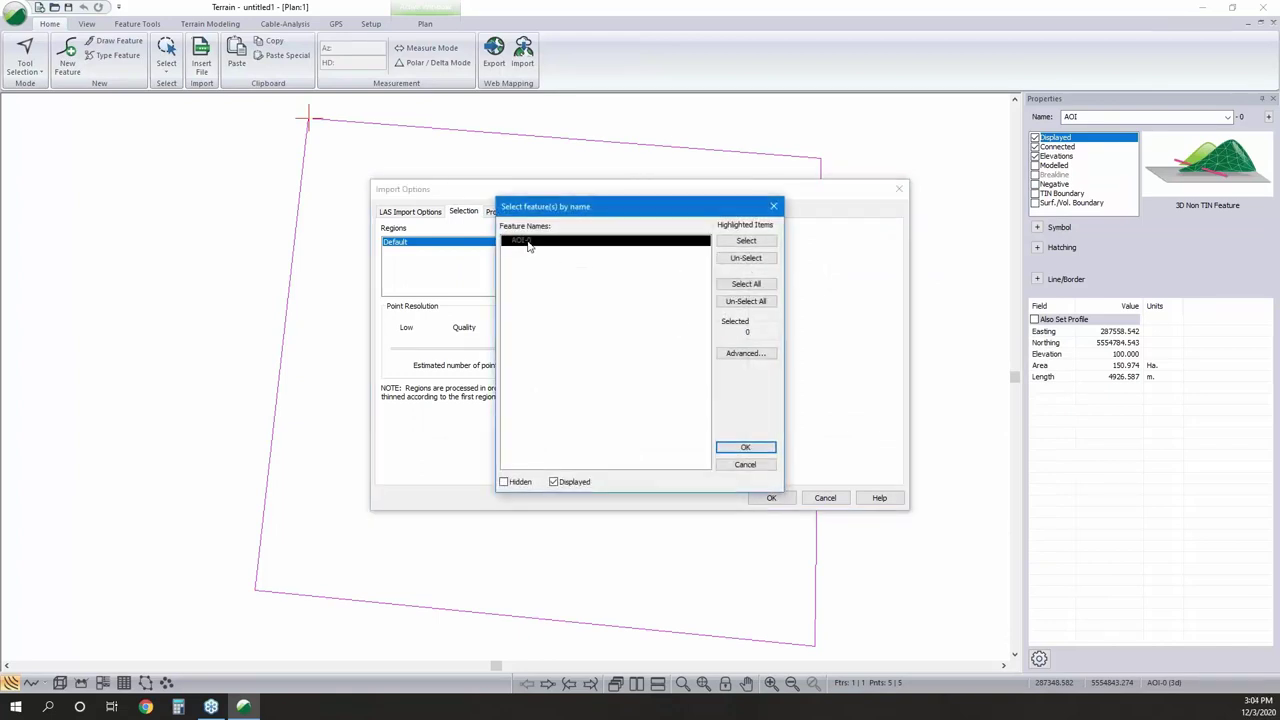
click(766, 450)
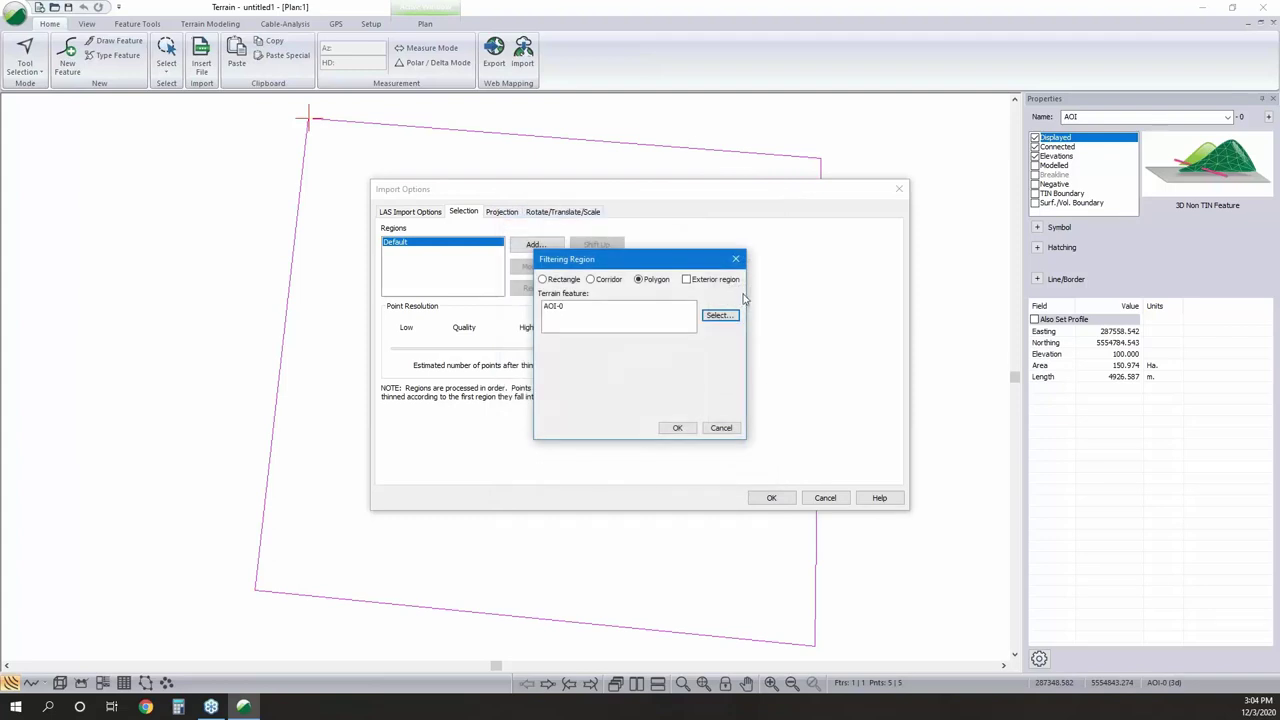
click(677, 428)
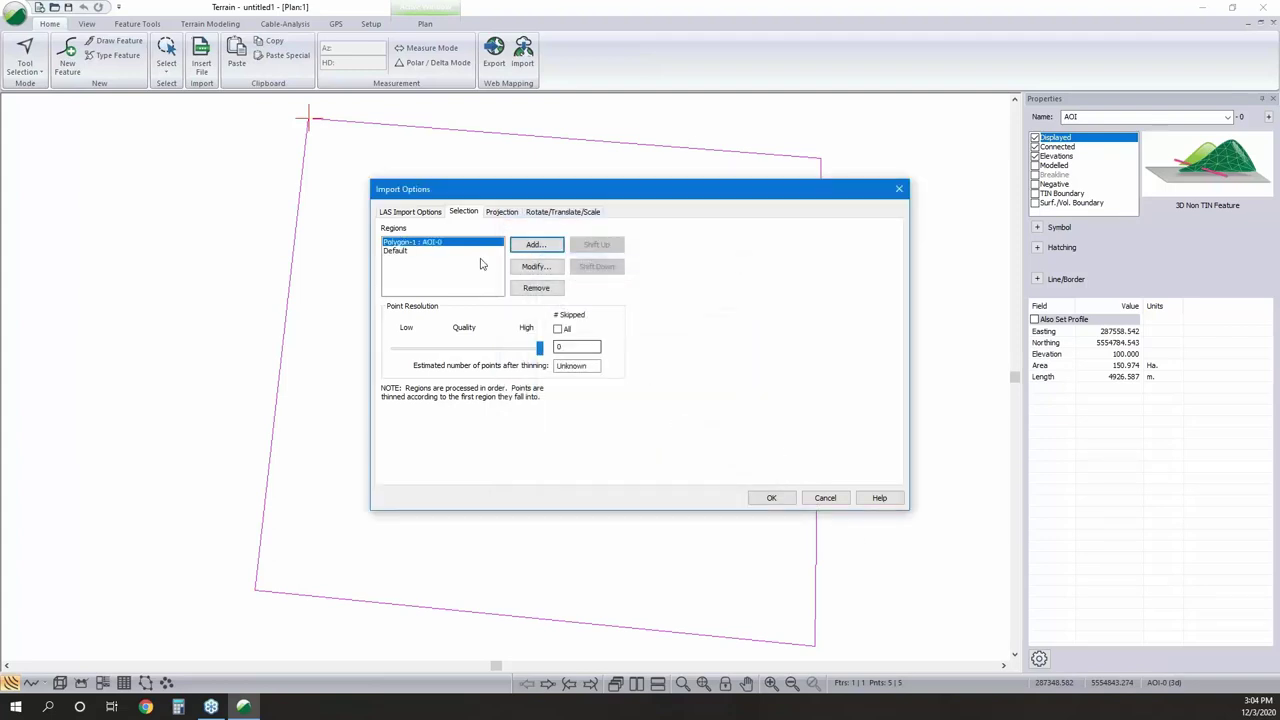
Skip all points in the Default region, import the LiDAR points without coordinate conversion, and deselect the imported points.
click(410, 250)
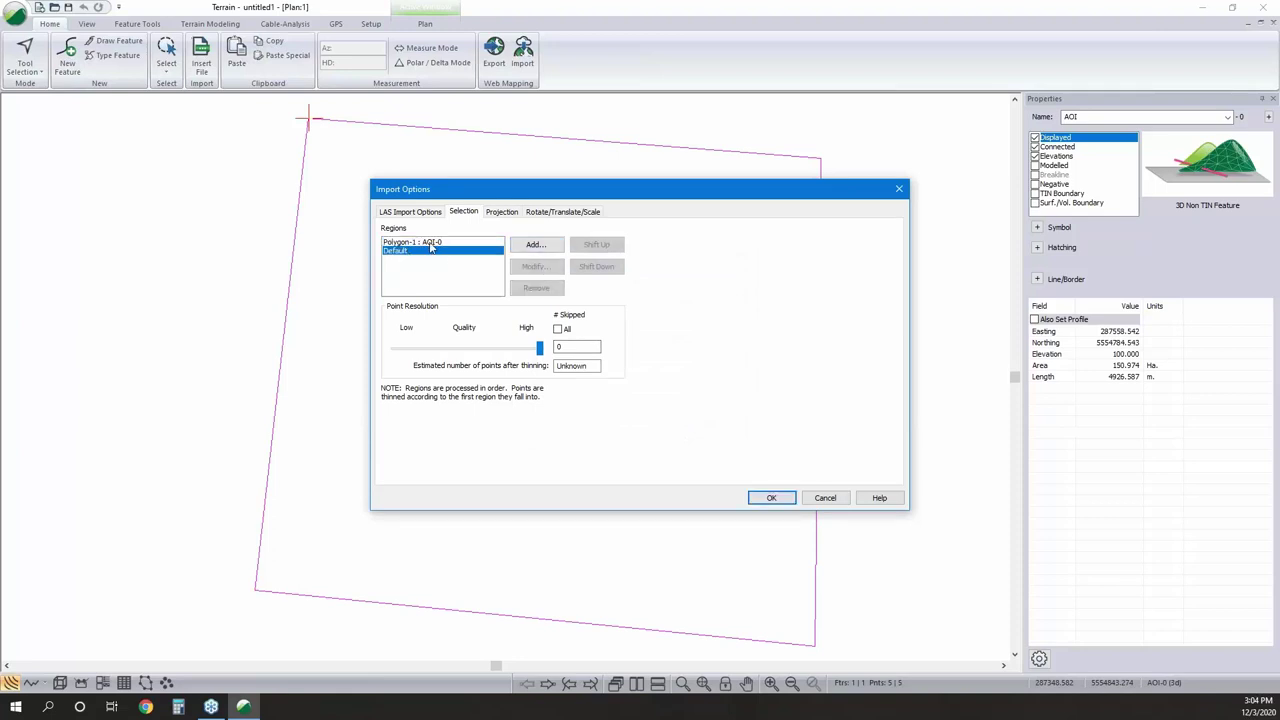
click(431, 243)
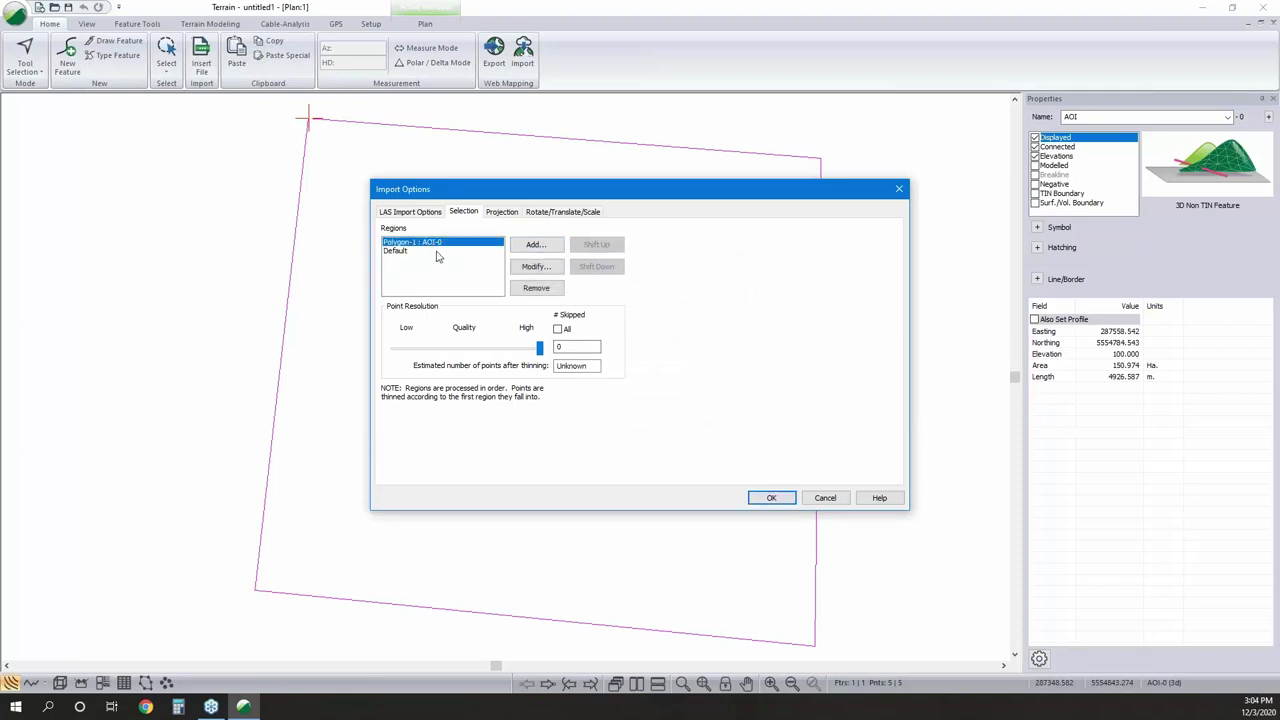
click(418, 251)
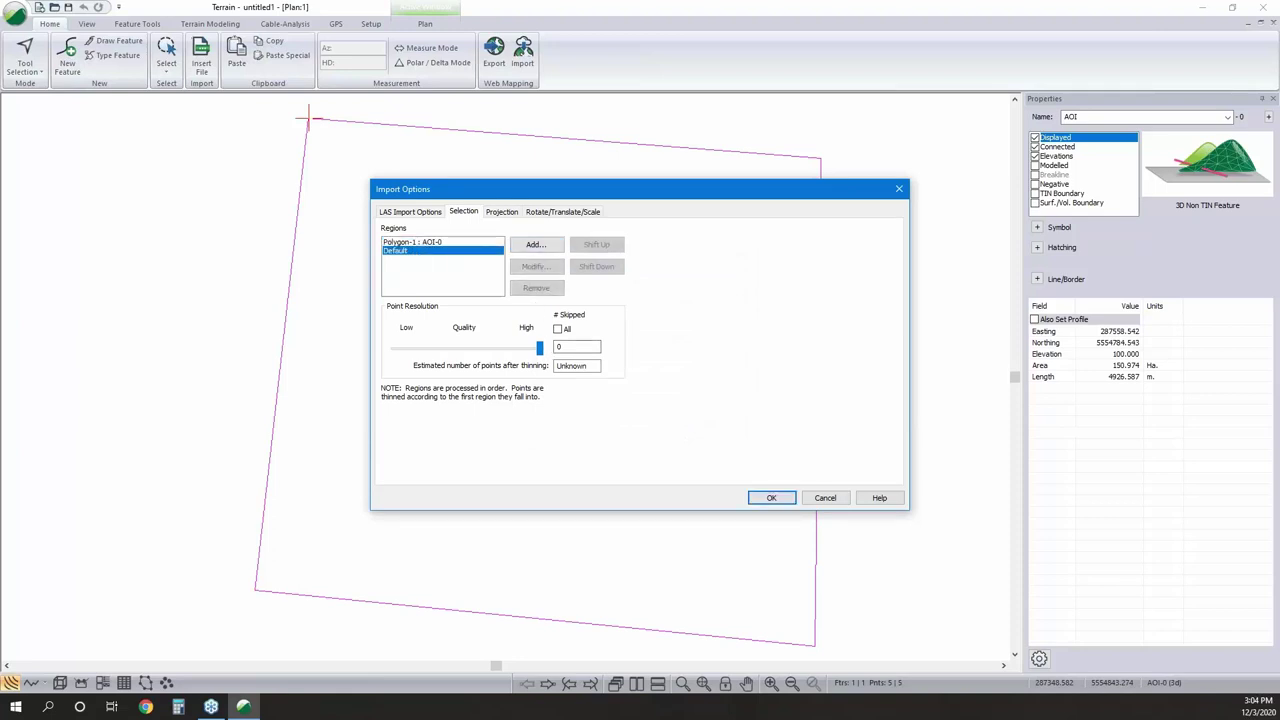
click(558, 330)
click(778, 501)
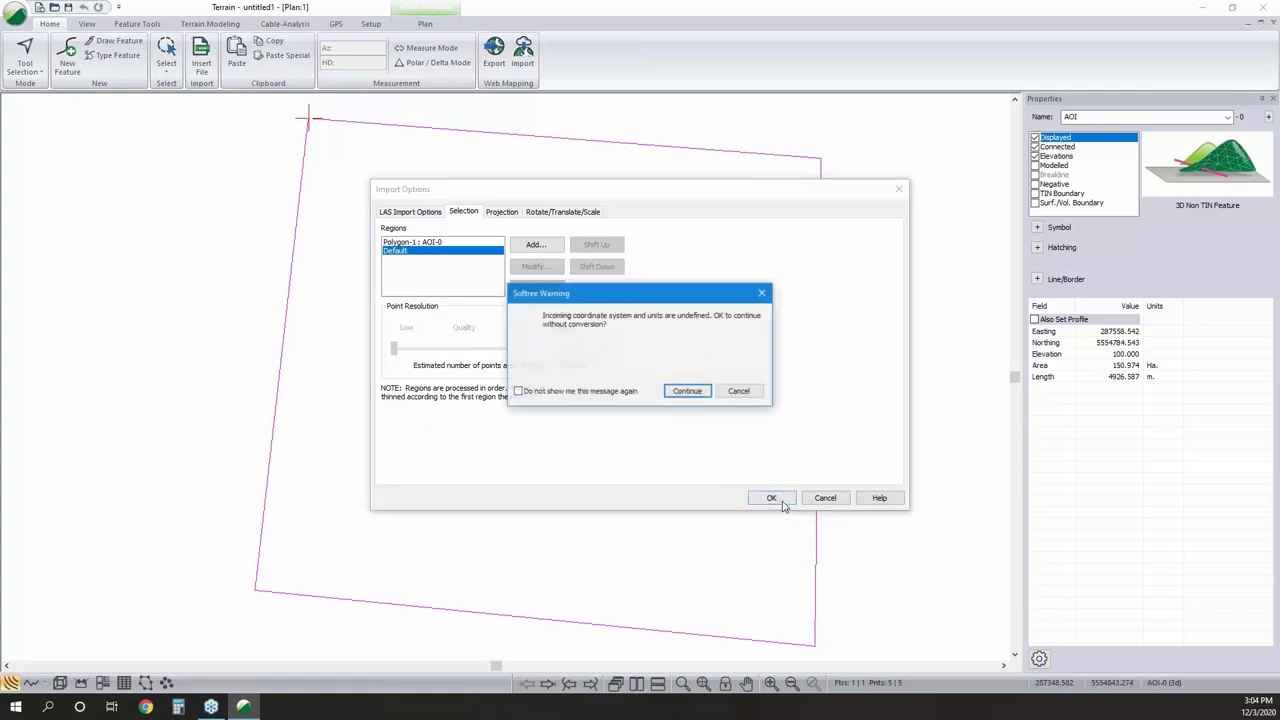
click(687, 391)
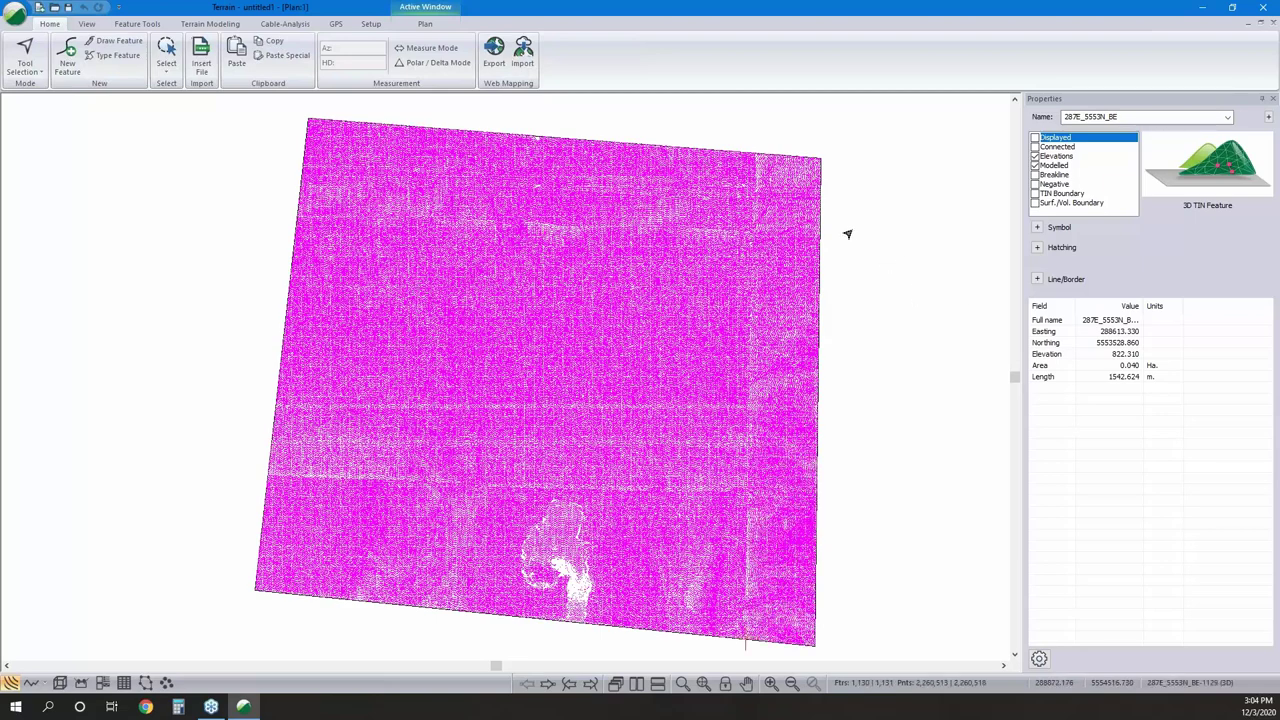
click(858, 263)
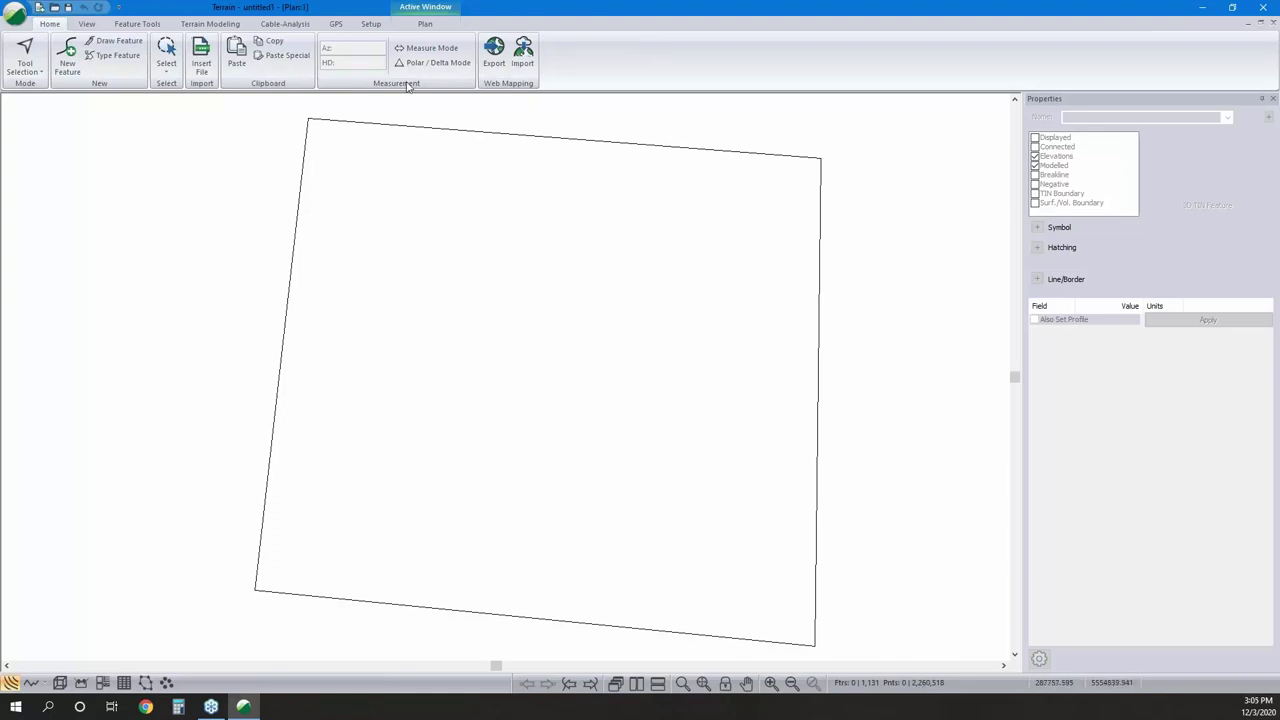
Generate the TIN and contours with the major and minor contour intervals both set to 1.
click(226, 24)
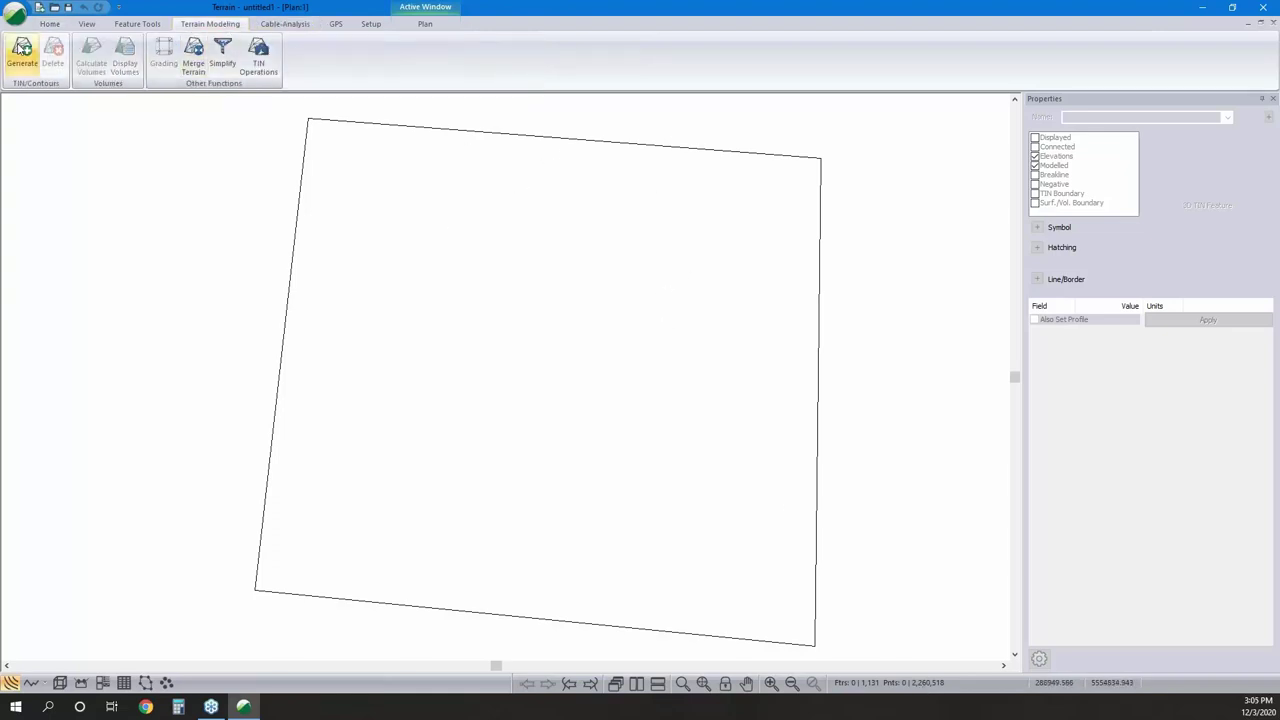
click(22, 52)
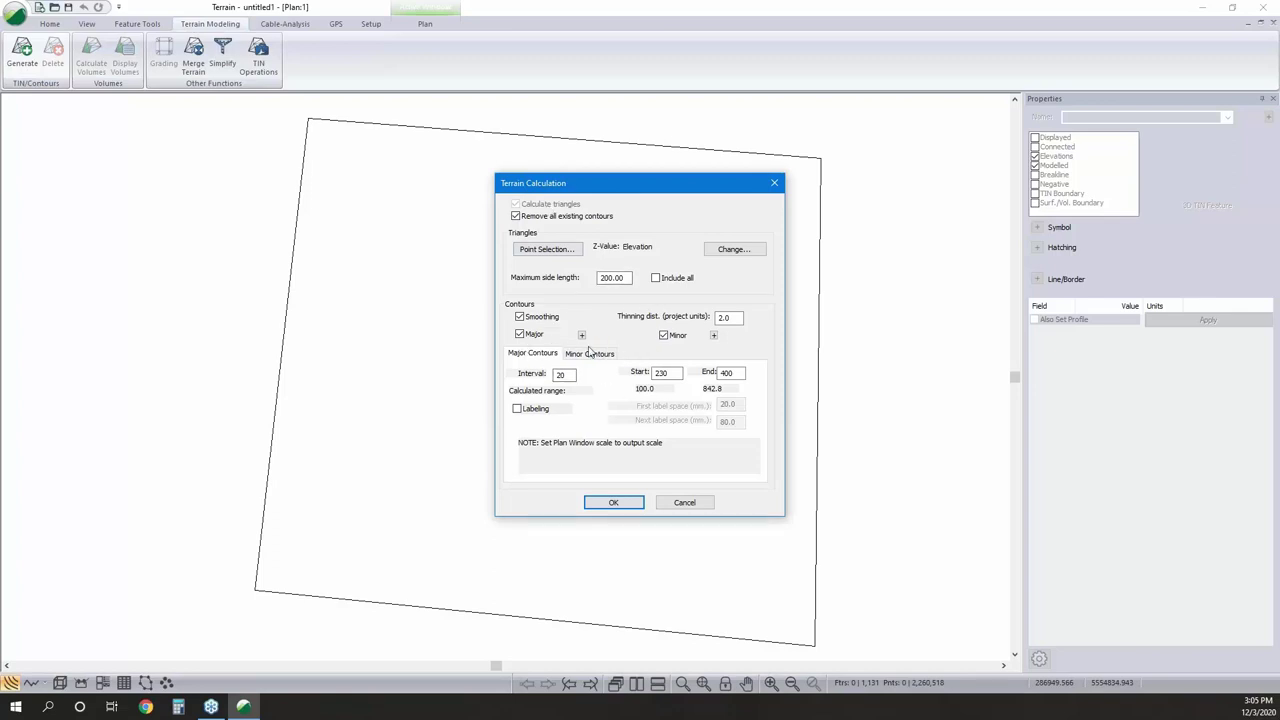
double_click(565, 374)
text(1)
click(589, 353)
double_click(566, 375)
text(1)
click(553, 356)
click(621, 506)
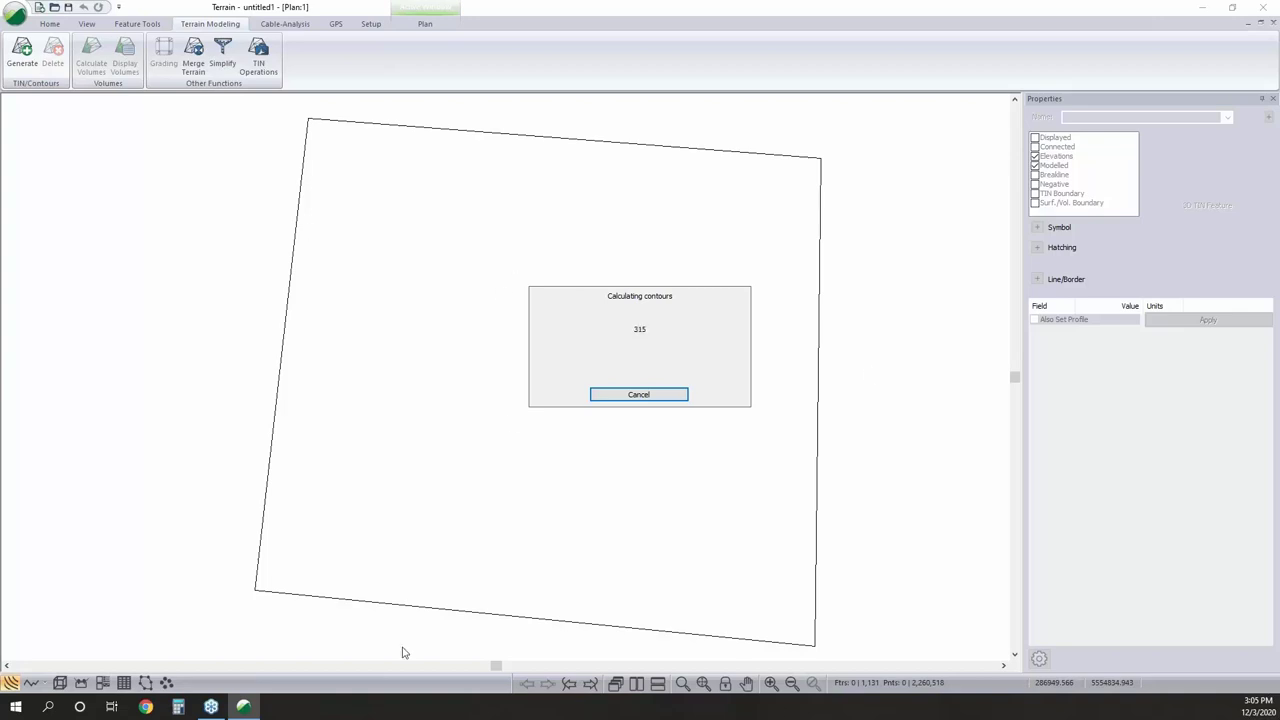
Open another RoadEng9 Terrain session during the contour calculation and minimize its window.
click(20, 706)
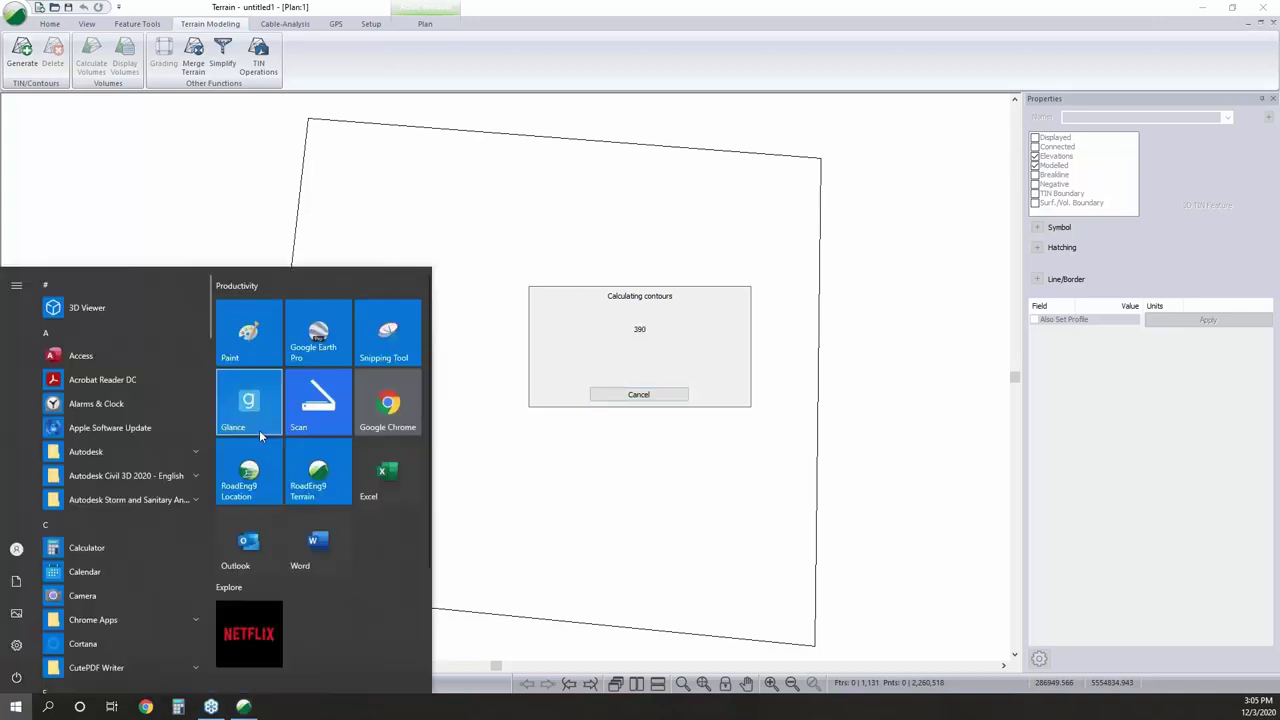
click(307, 484)
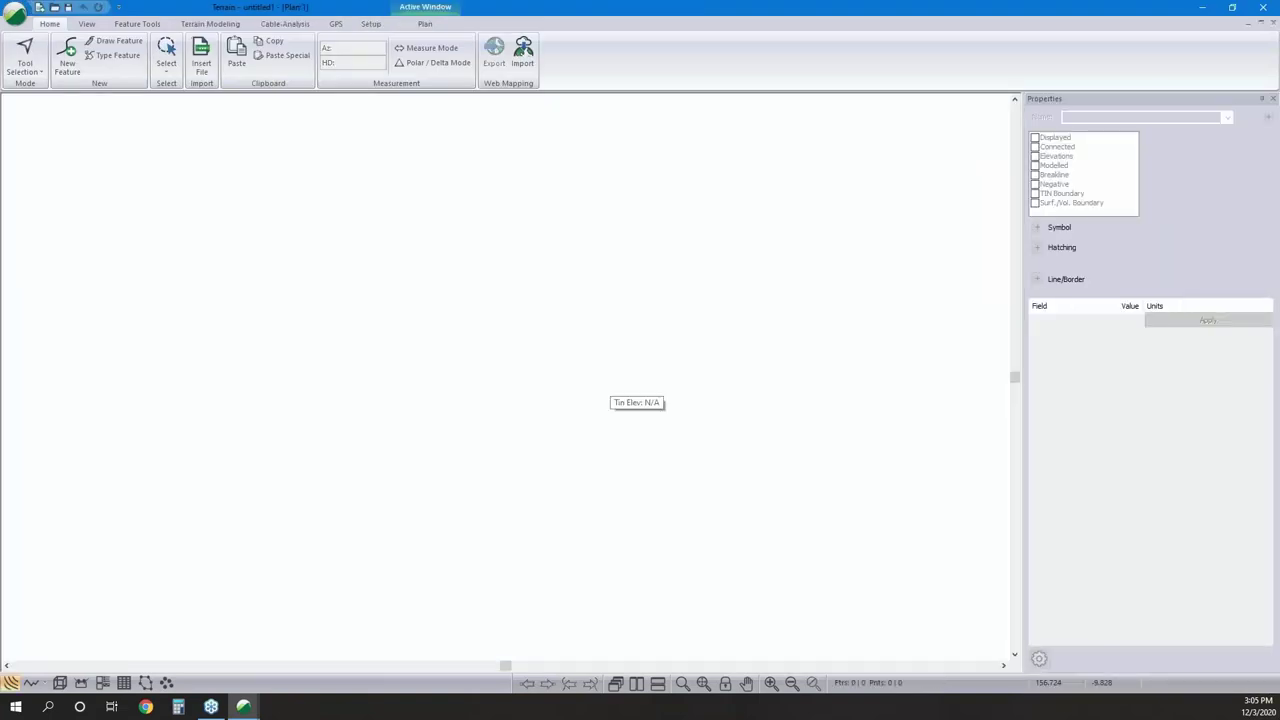
click(1200, 8)
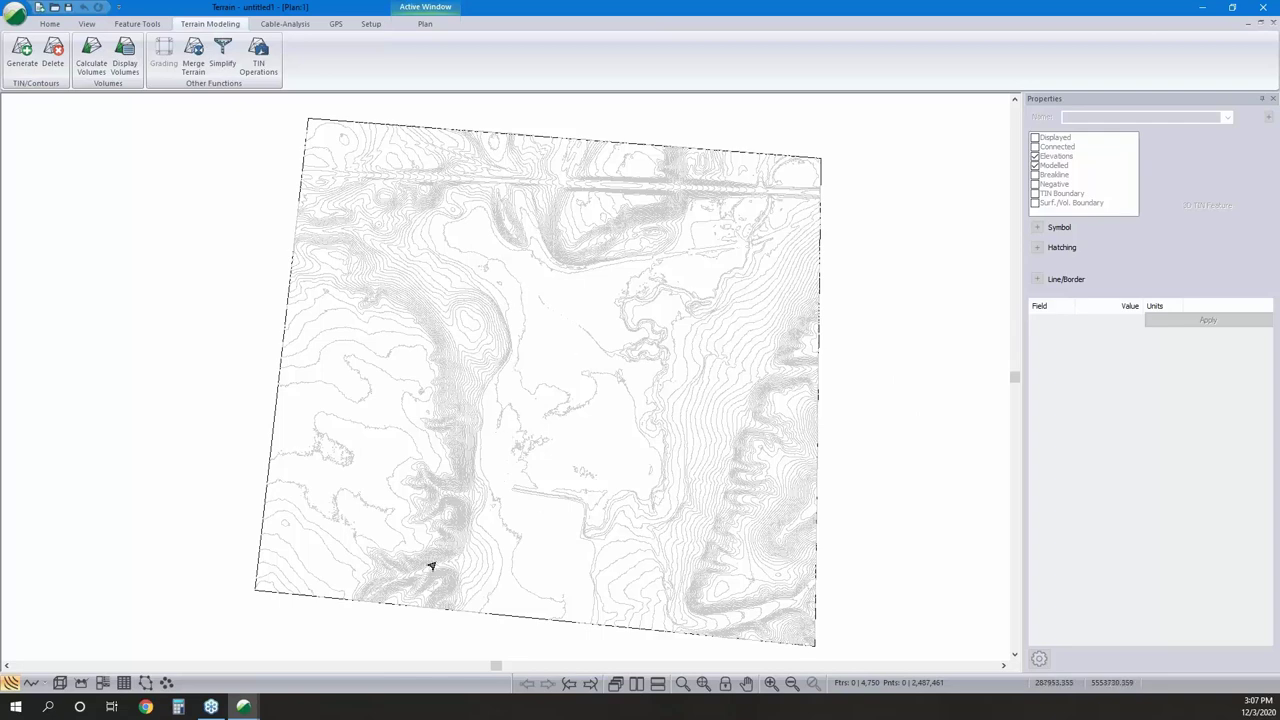
Examine the generated terrain surface from several positions in the 3D view and return to the maximized plan view.
click(81, 683)
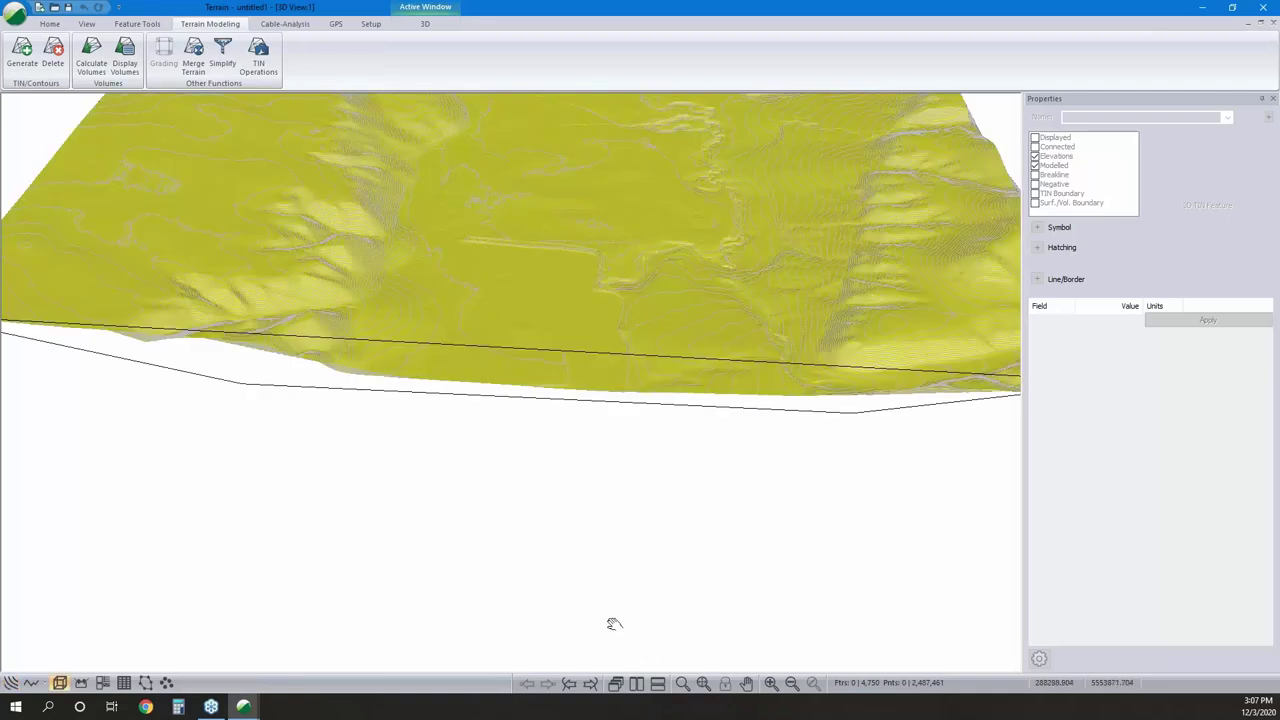
mouse_move(614, 624)
mouse_down()
mouse_move(624, 535)
mouse_move(607, 599)
mouse_up()
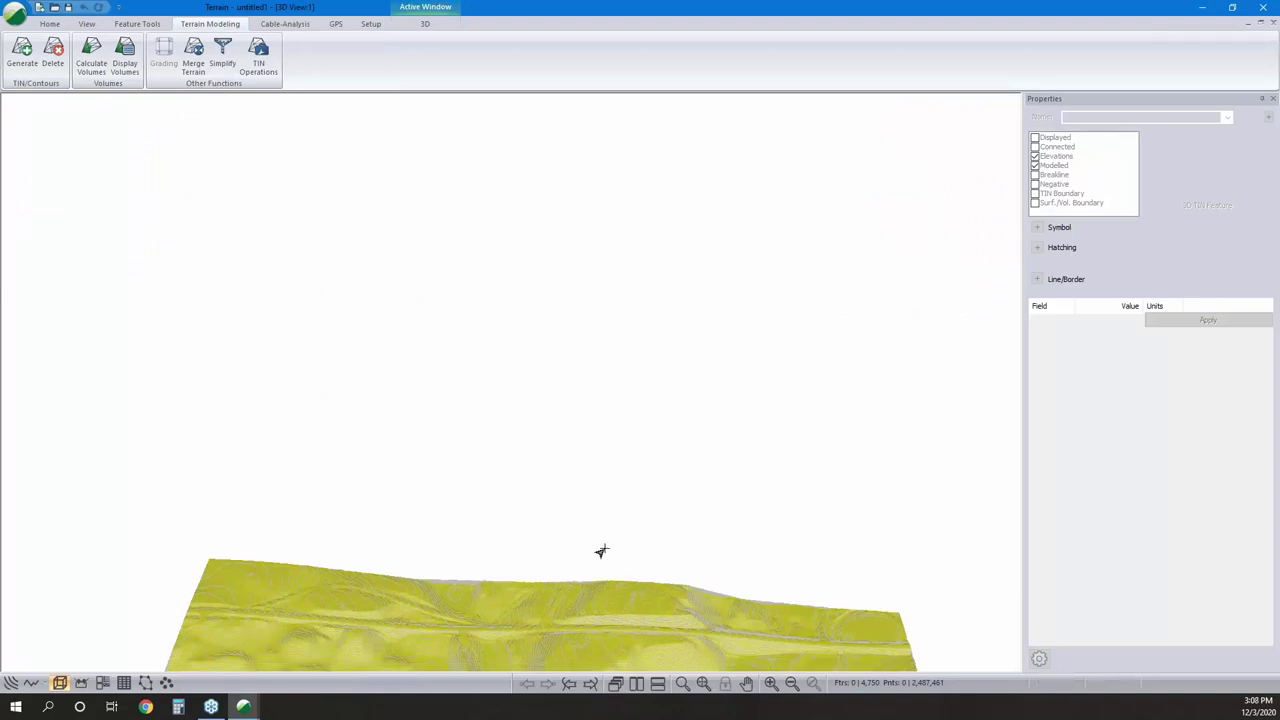
drag(581, 570, 543, 400)
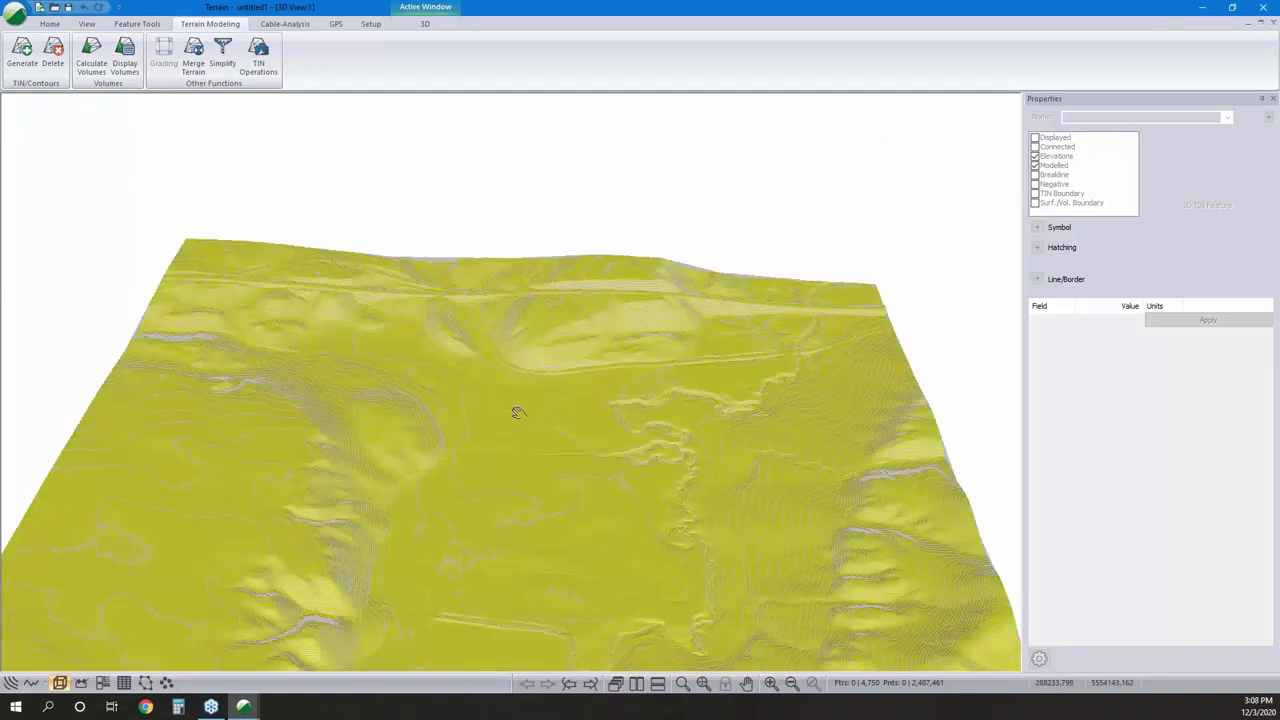
drag(380, 307, 374, 257)
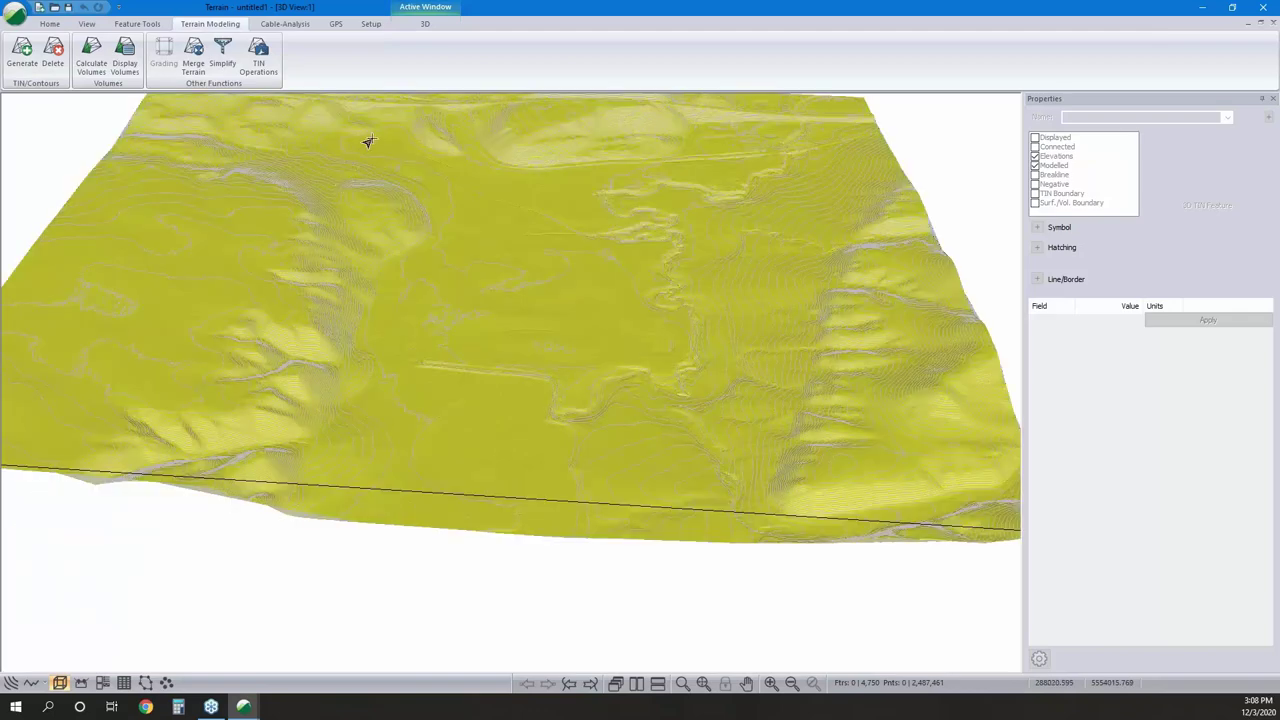
drag(483, 170, 337, 620)
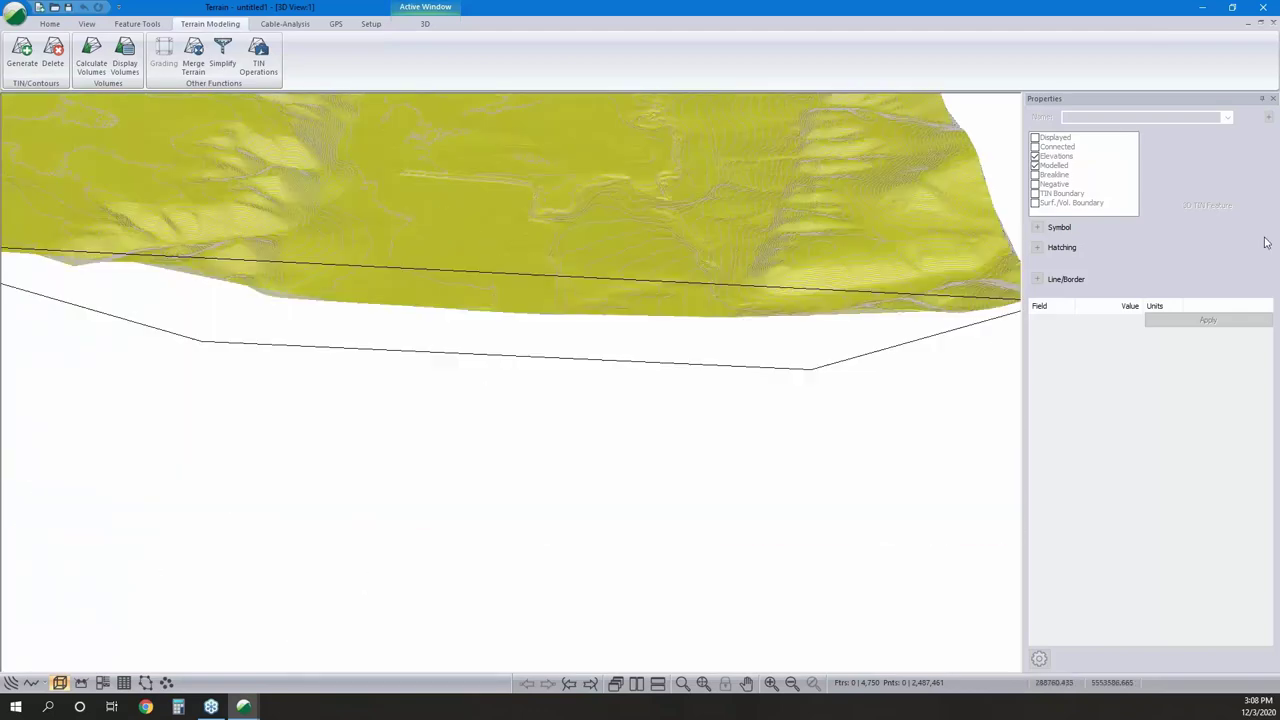
click(1247, 22)
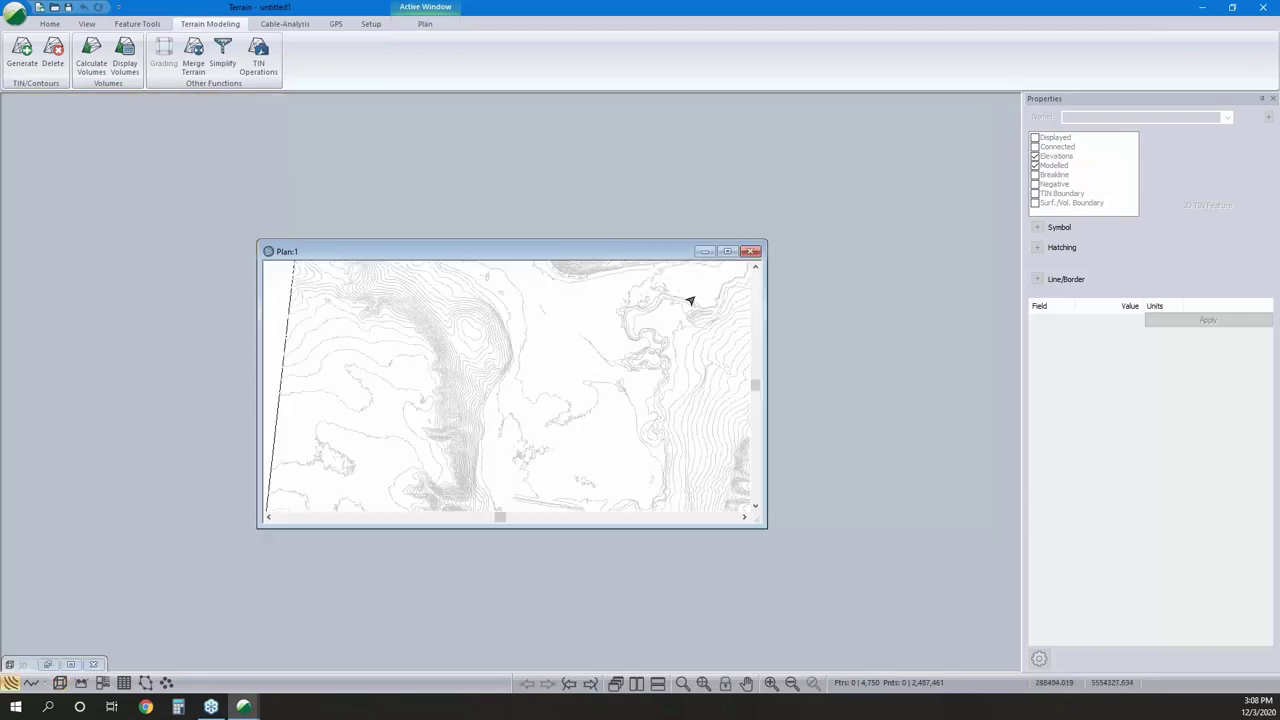
click(731, 253)
Save the terrain model under the name topo in the wetland folder on the Desktop.
click(15, 15)
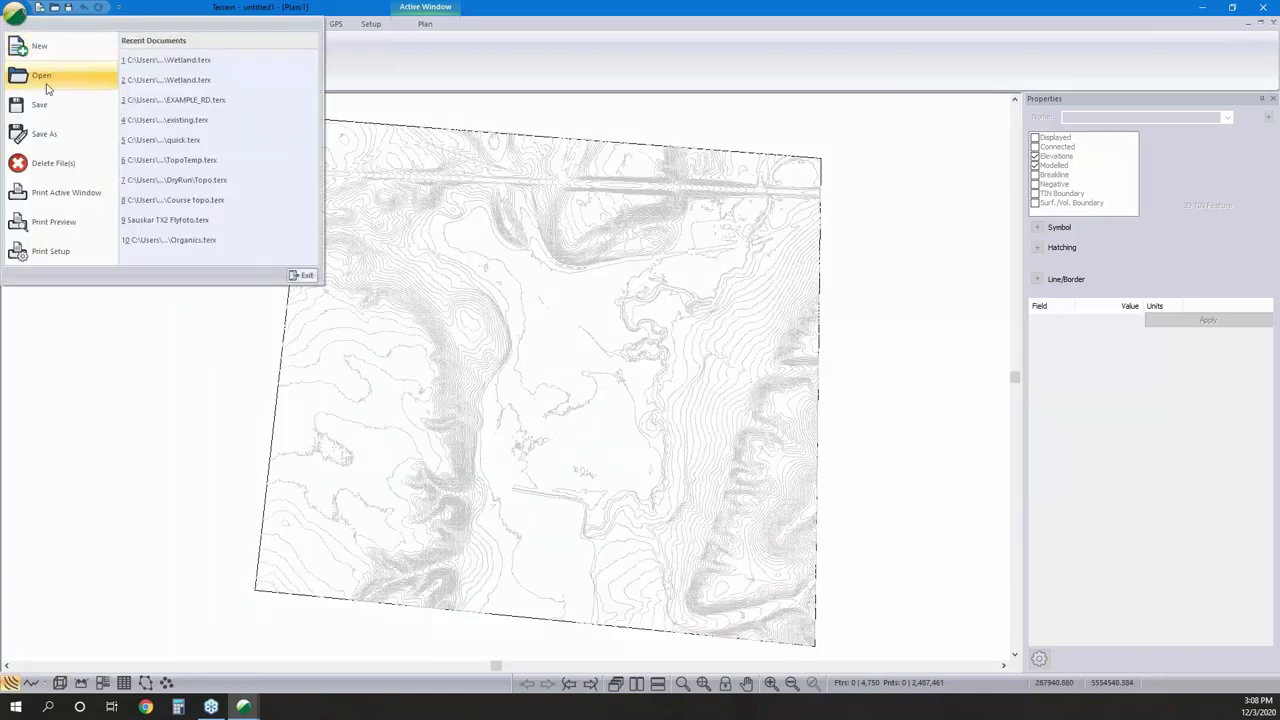
click(62, 134)
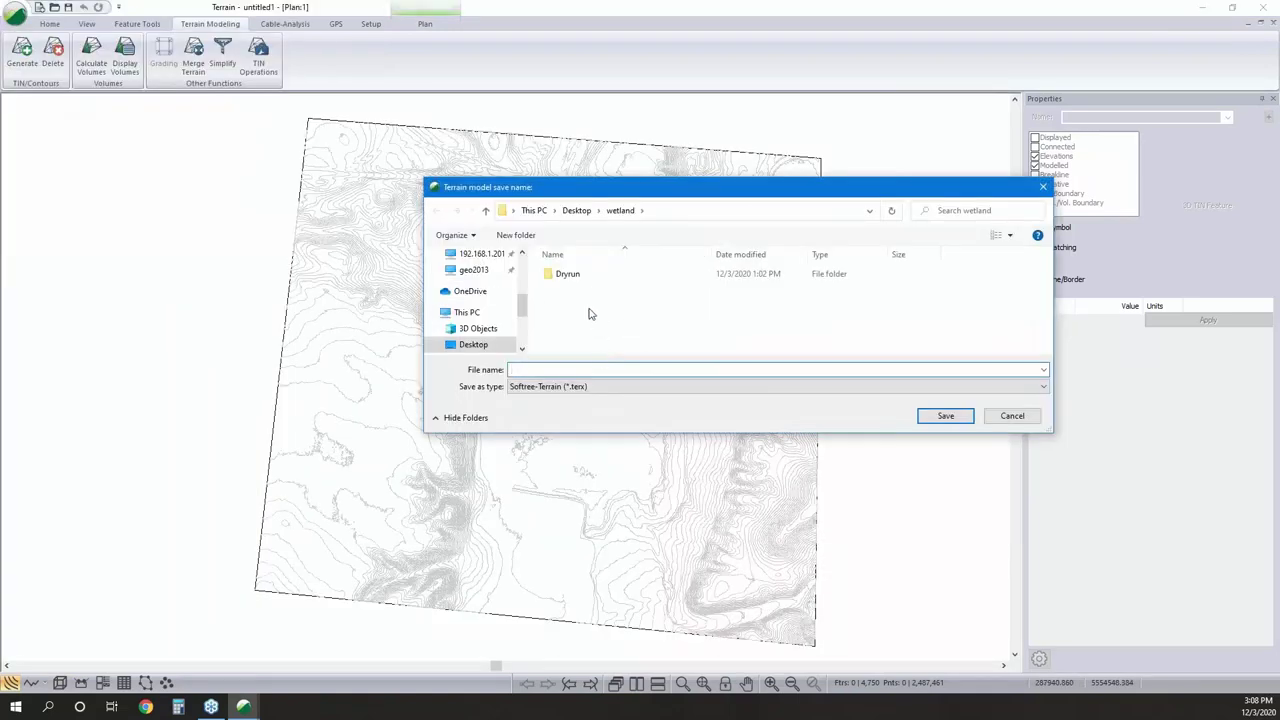
click(578, 211)
scroll(606, 321, down, 5)
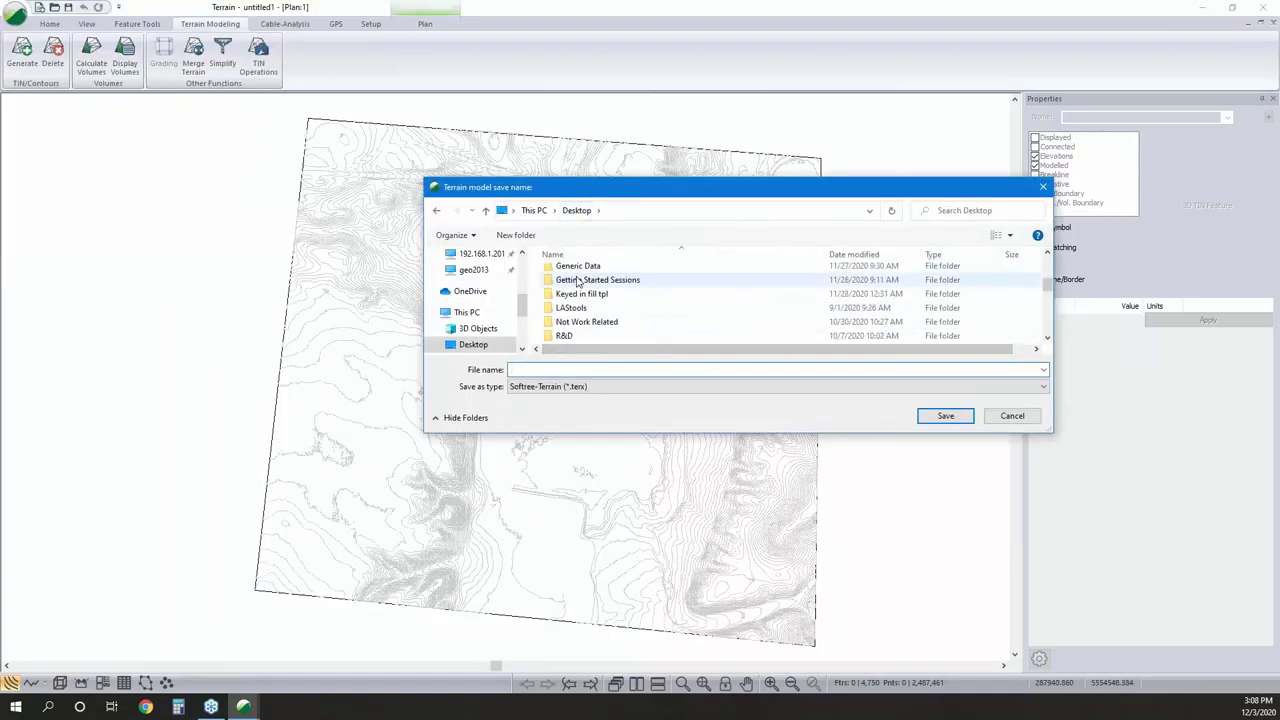
scroll(588, 320, down, 4)
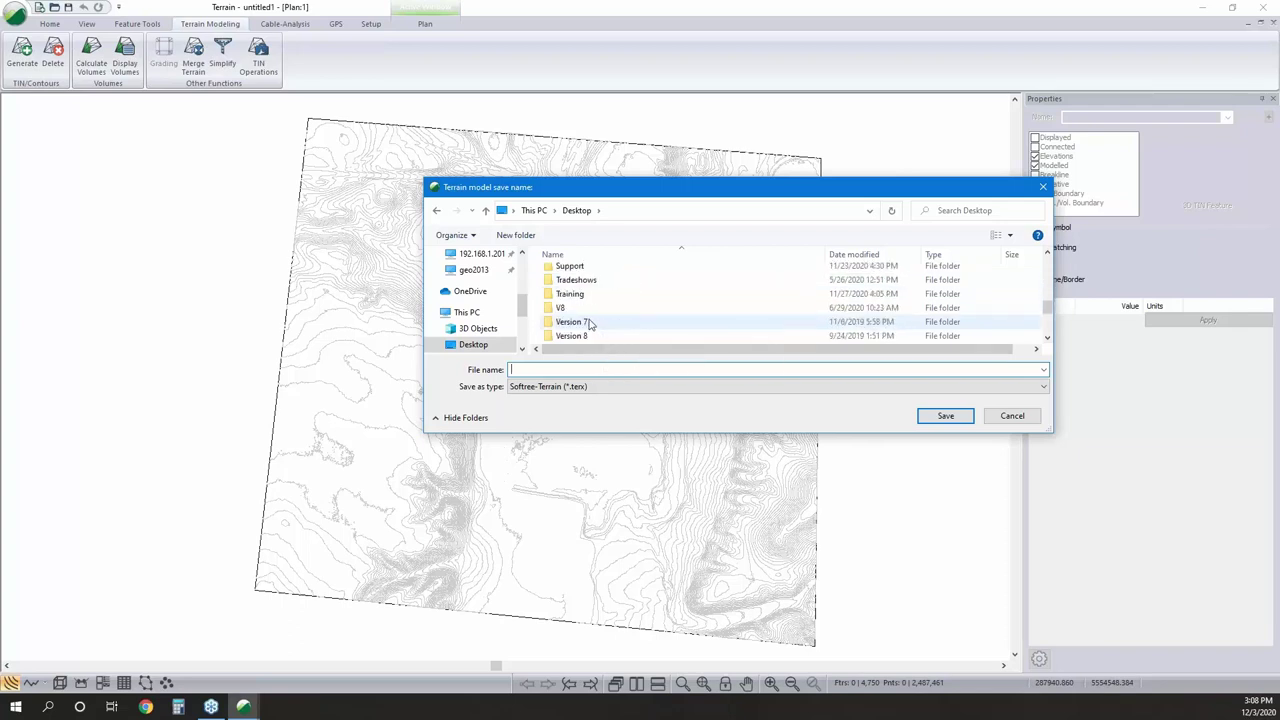
double_click(570, 294)
click(588, 369)
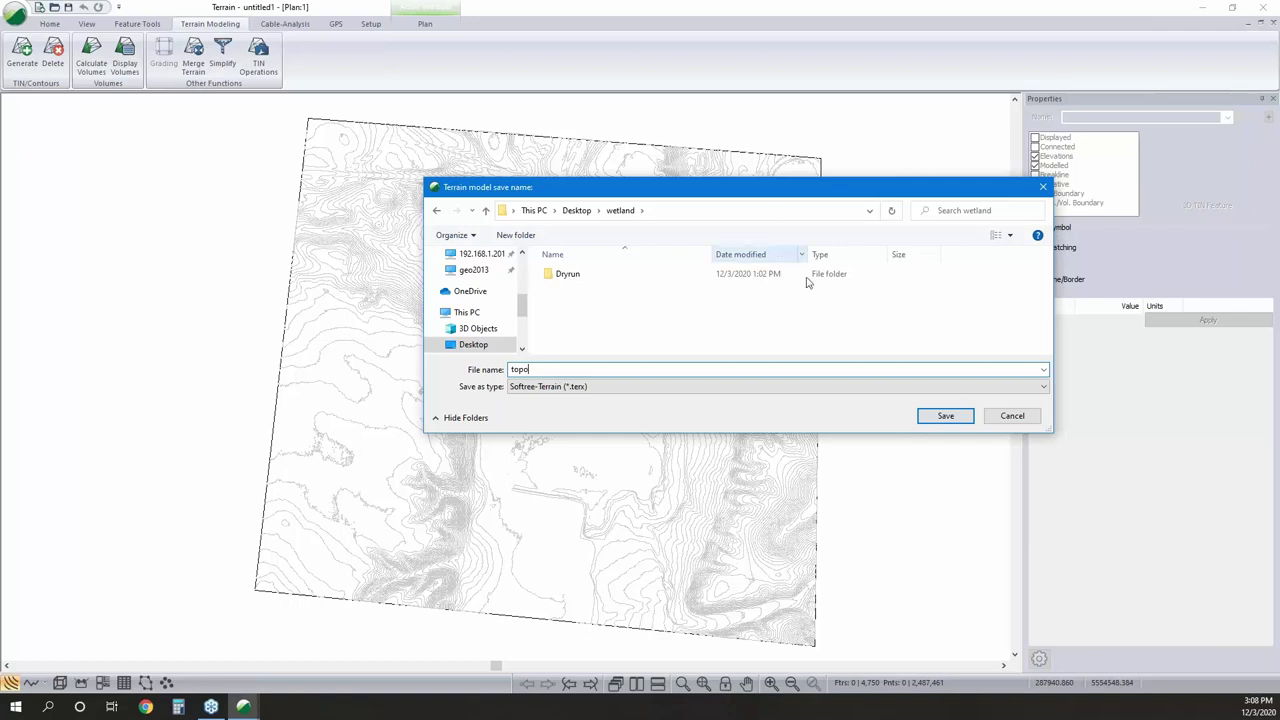
text(topo)
click(943, 415)
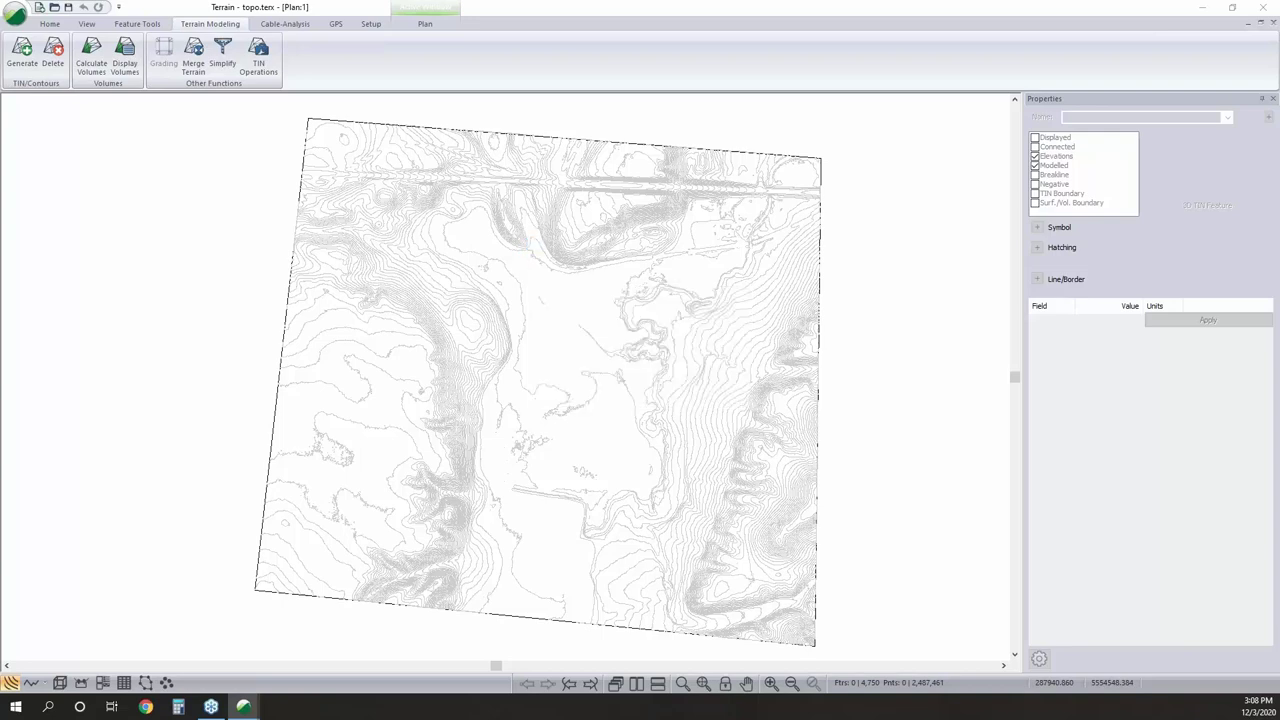
Copy the 797 m contour surrounding the wetland and paste it into the empty untitled Terrain session.
click(526, 246)
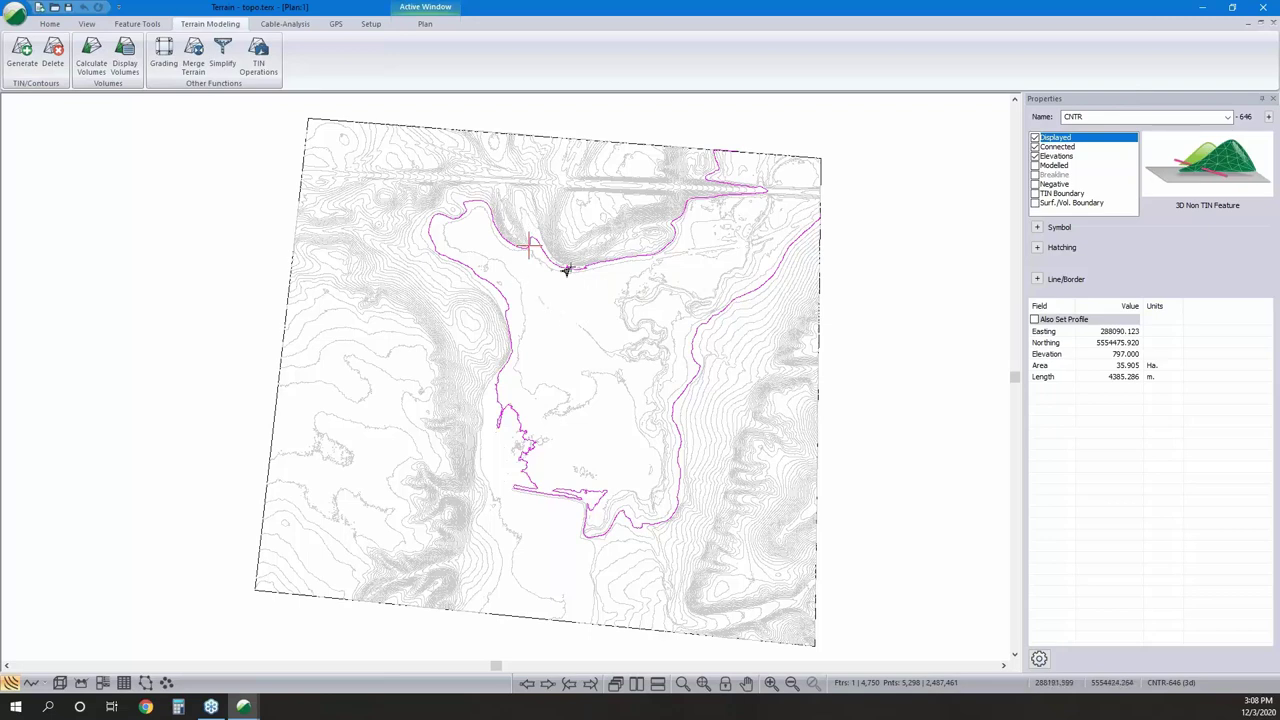
right_click(568, 268)
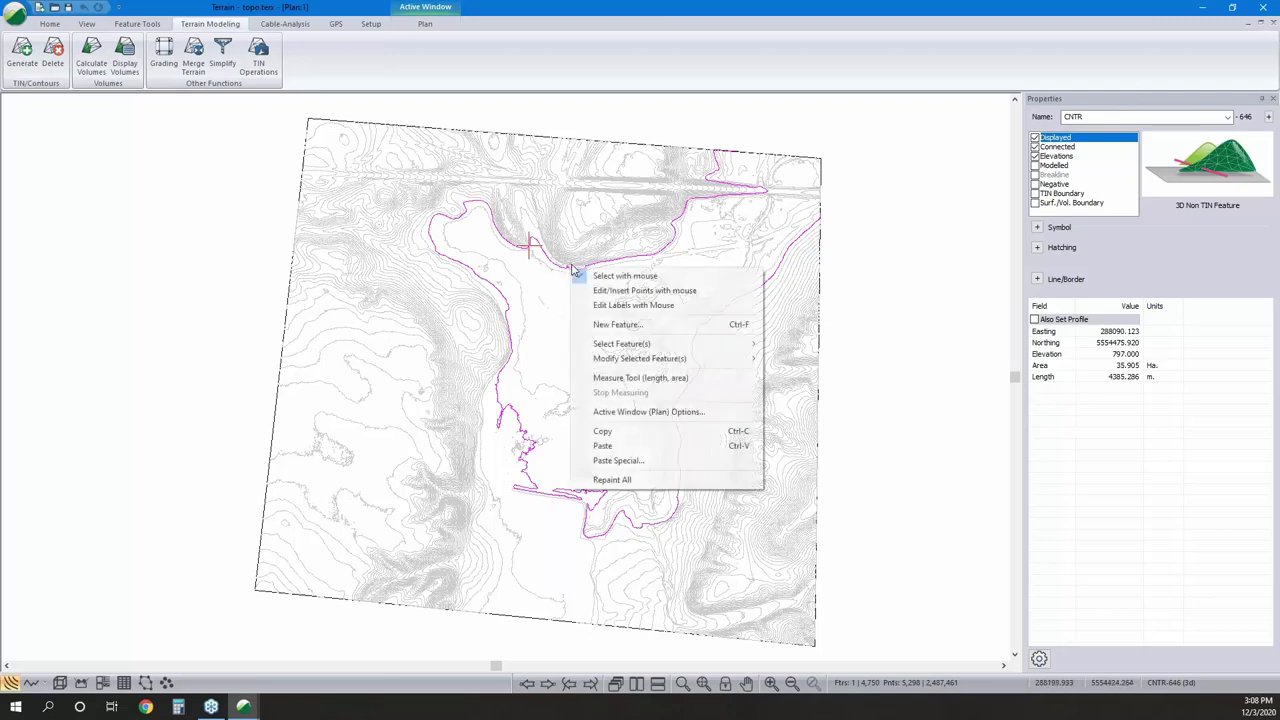
click(633, 447)
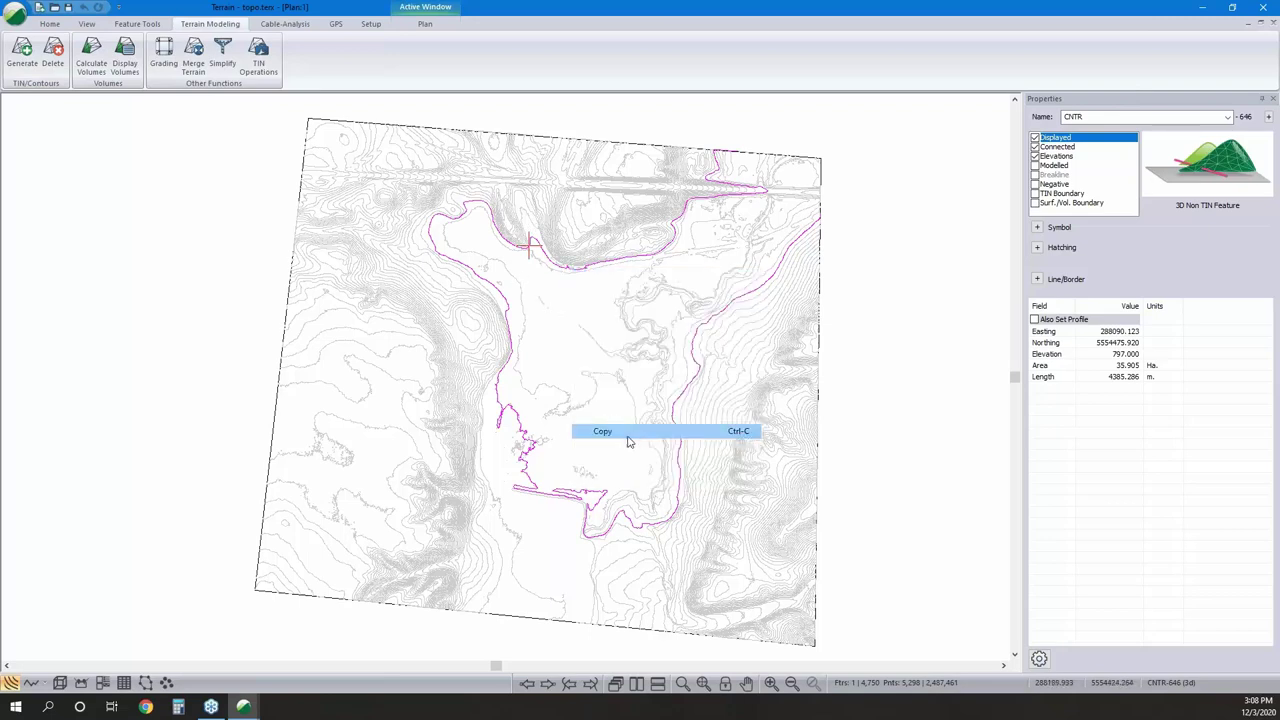
click(244, 707)
click(315, 640)
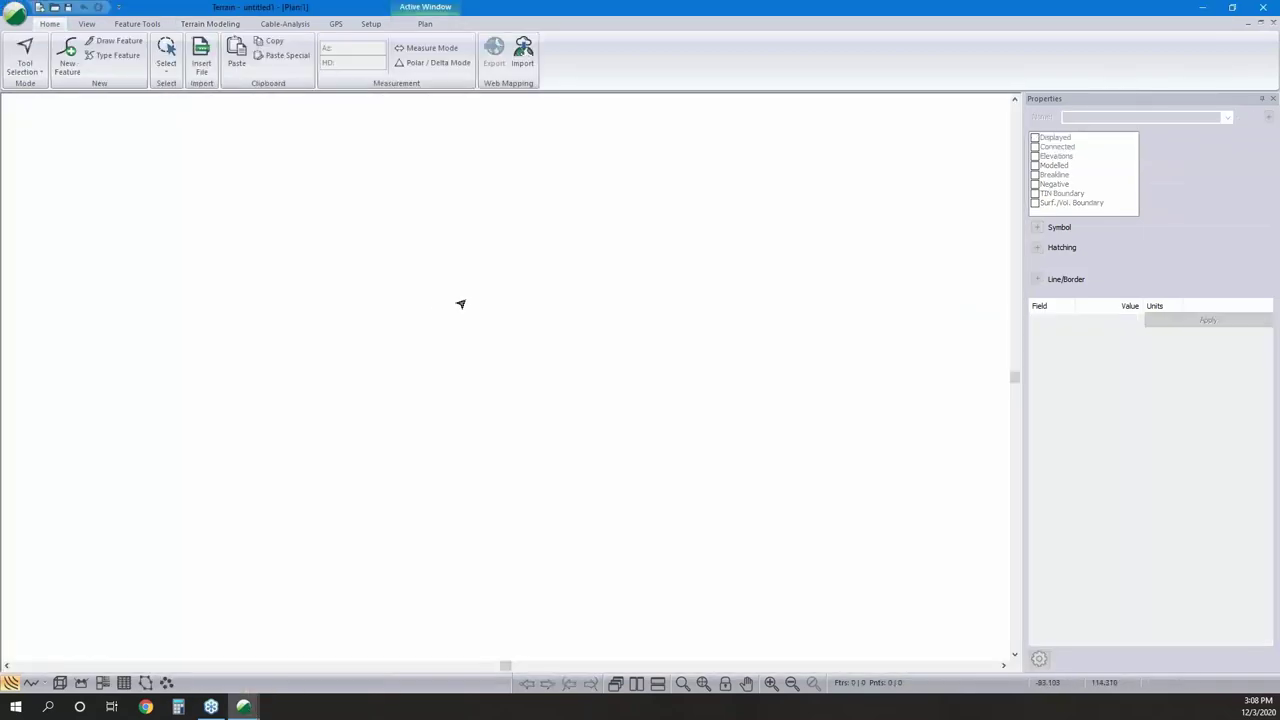
right_click(452, 237)
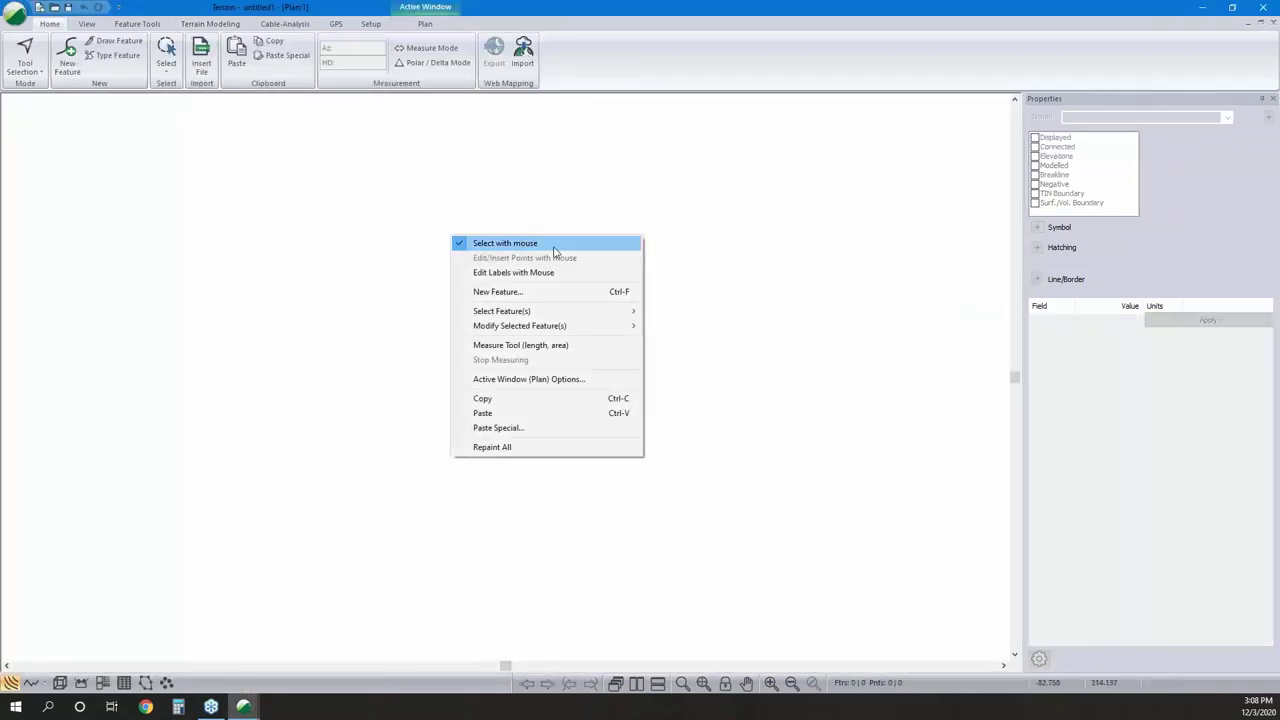
click(504, 413)
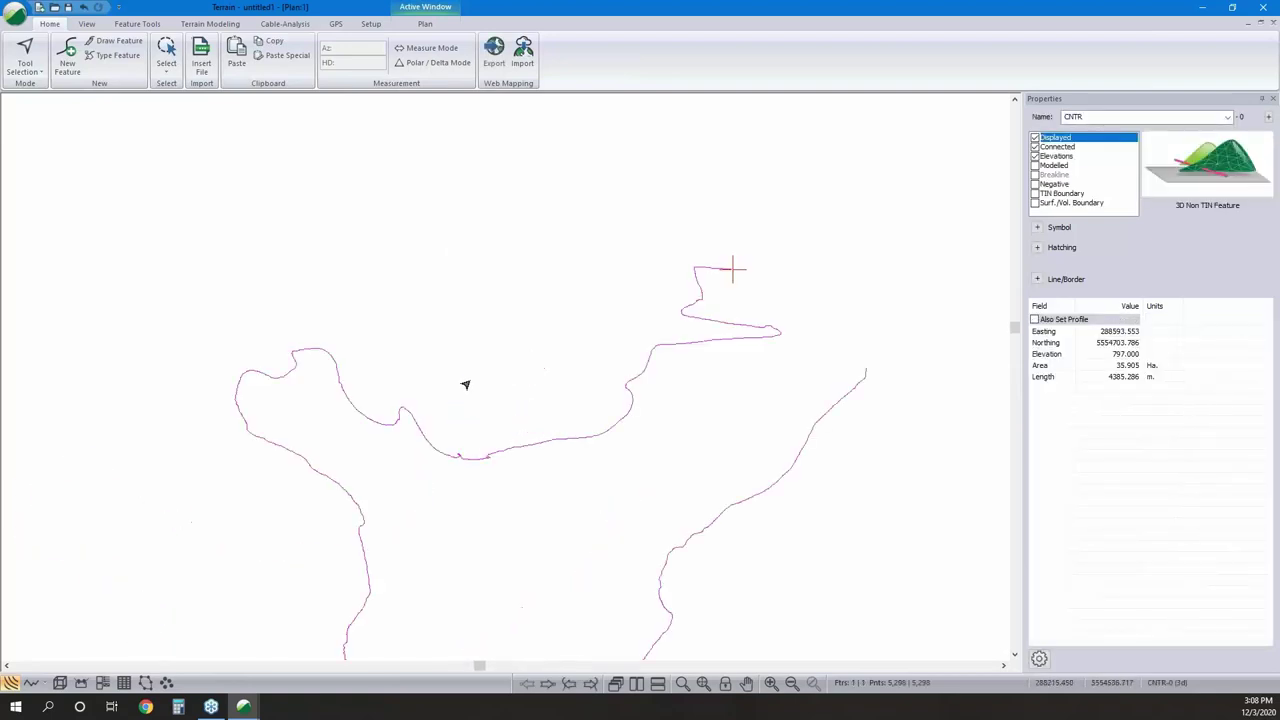
Format the pasted contour with line type 5 - thick (medium) in 90% gray and expand its symbol, line and hatching properties.
scroll(450, 324, up, 2)
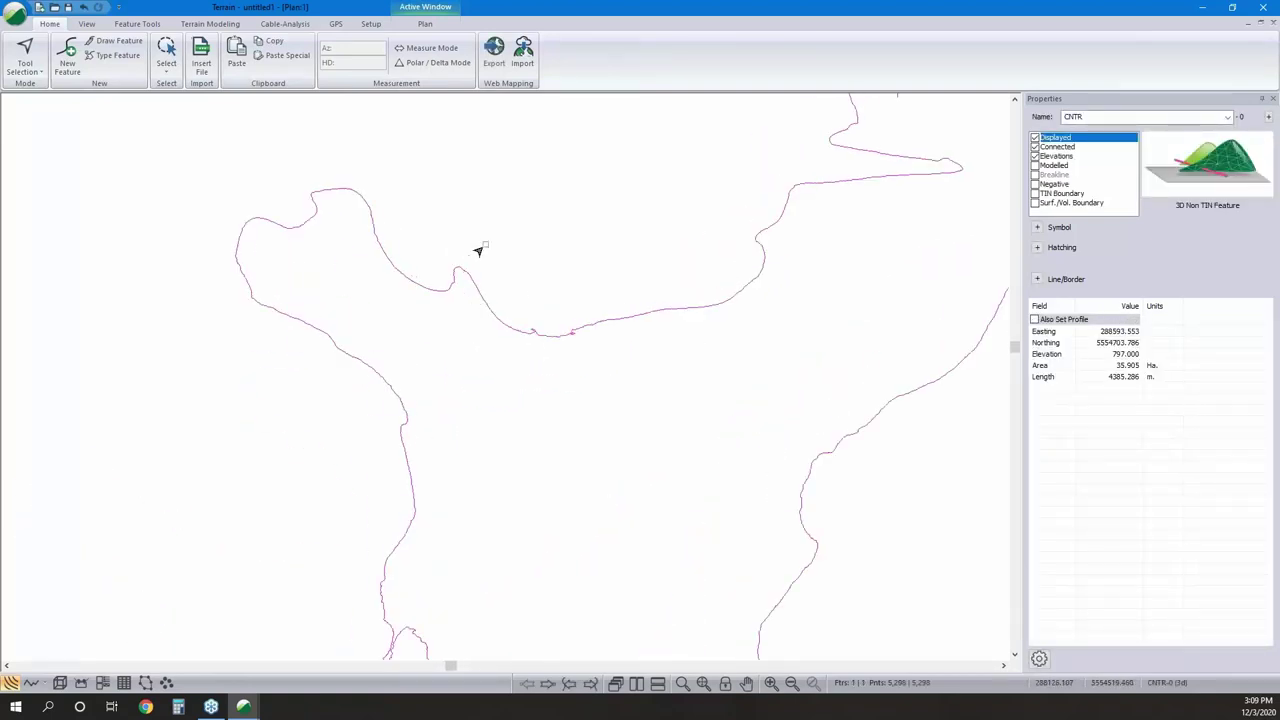
click(457, 291)
click(480, 291)
double_click(480, 291)
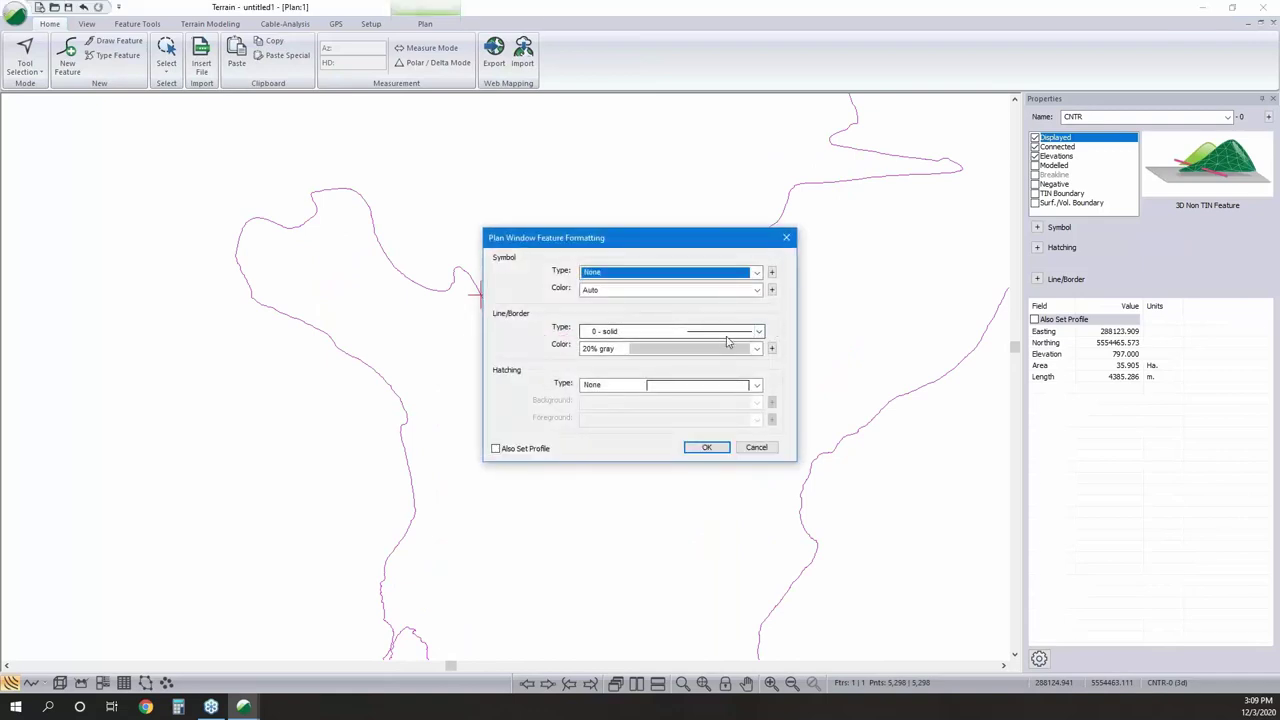
click(740, 331)
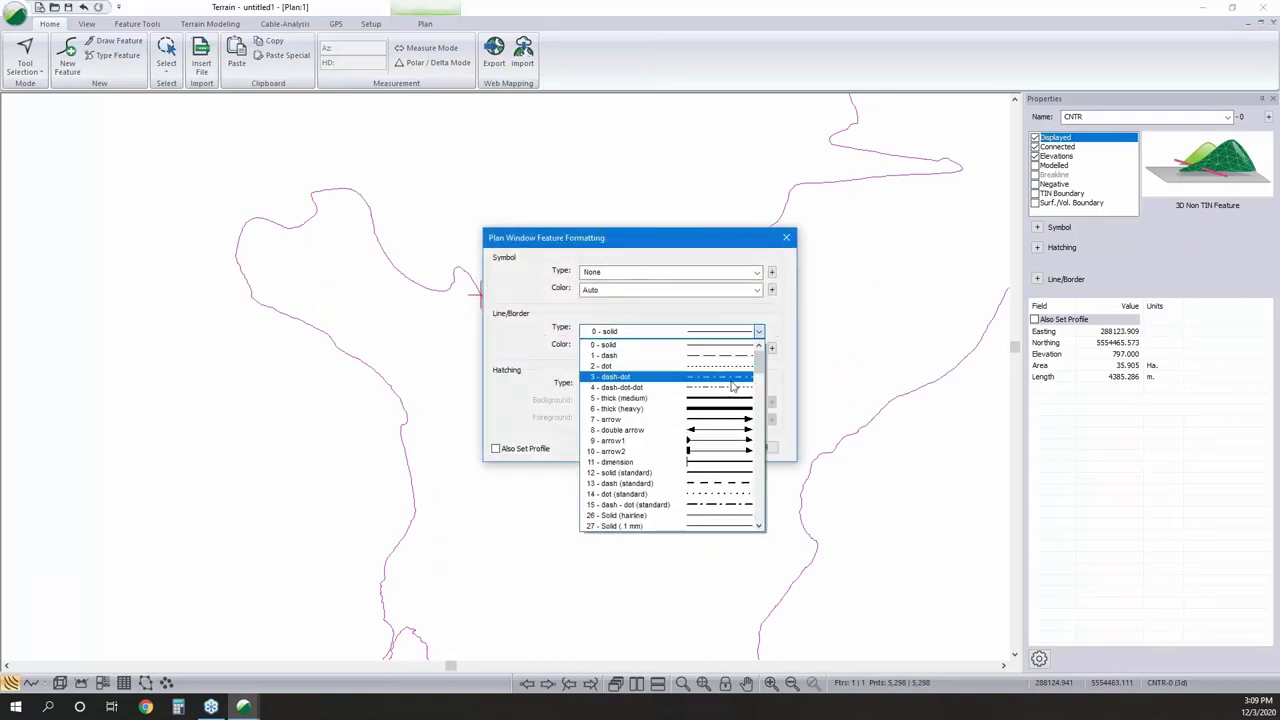
click(722, 362)
click(717, 354)
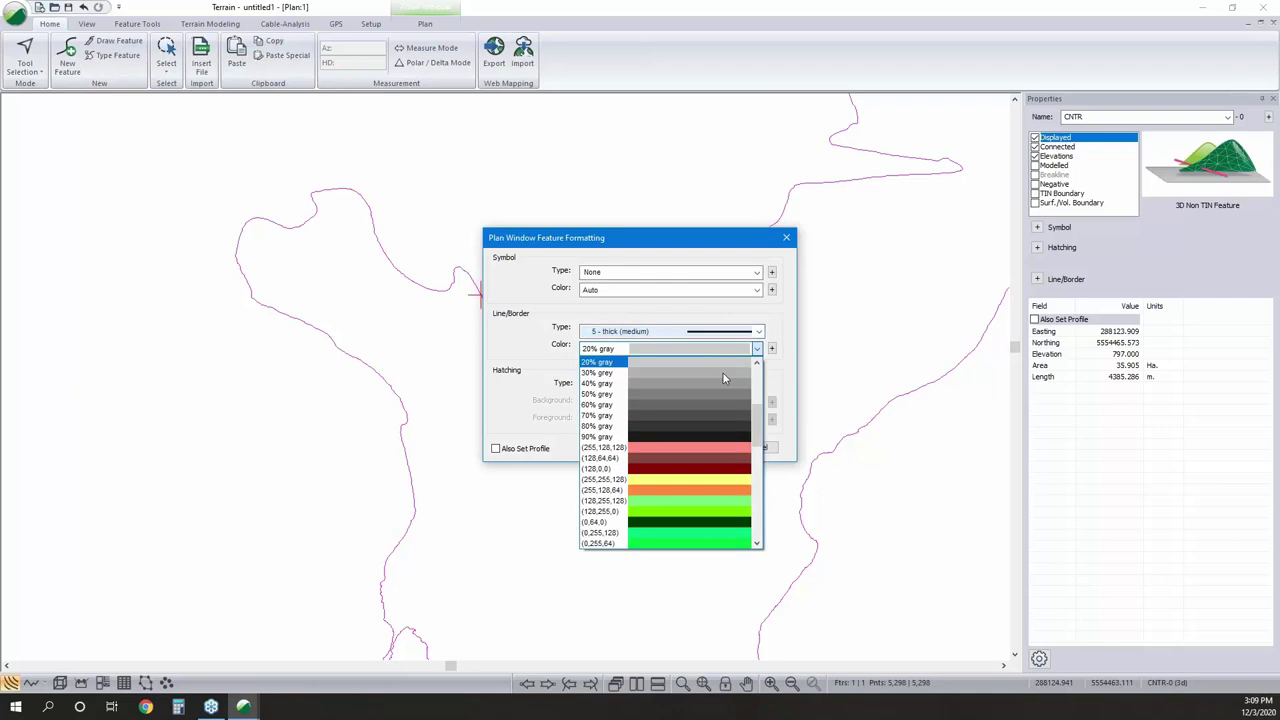
click(722, 438)
click(707, 447)
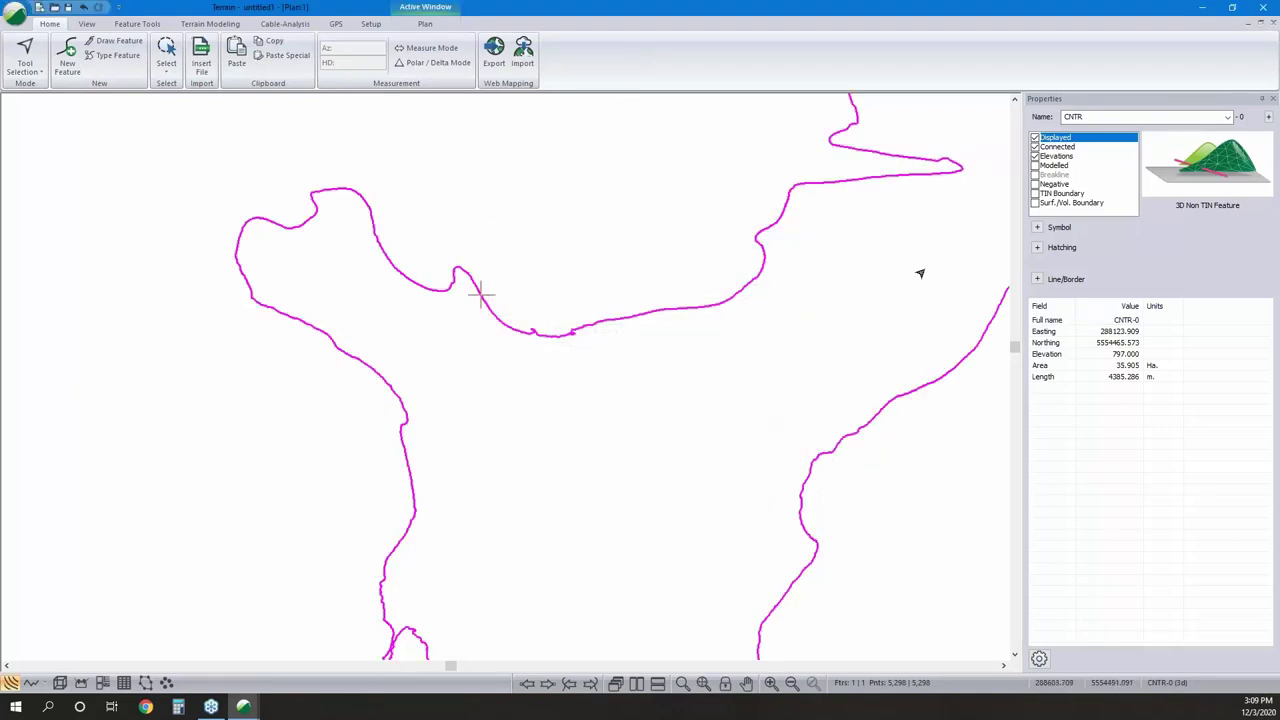
click(1037, 229)
click(1037, 279)
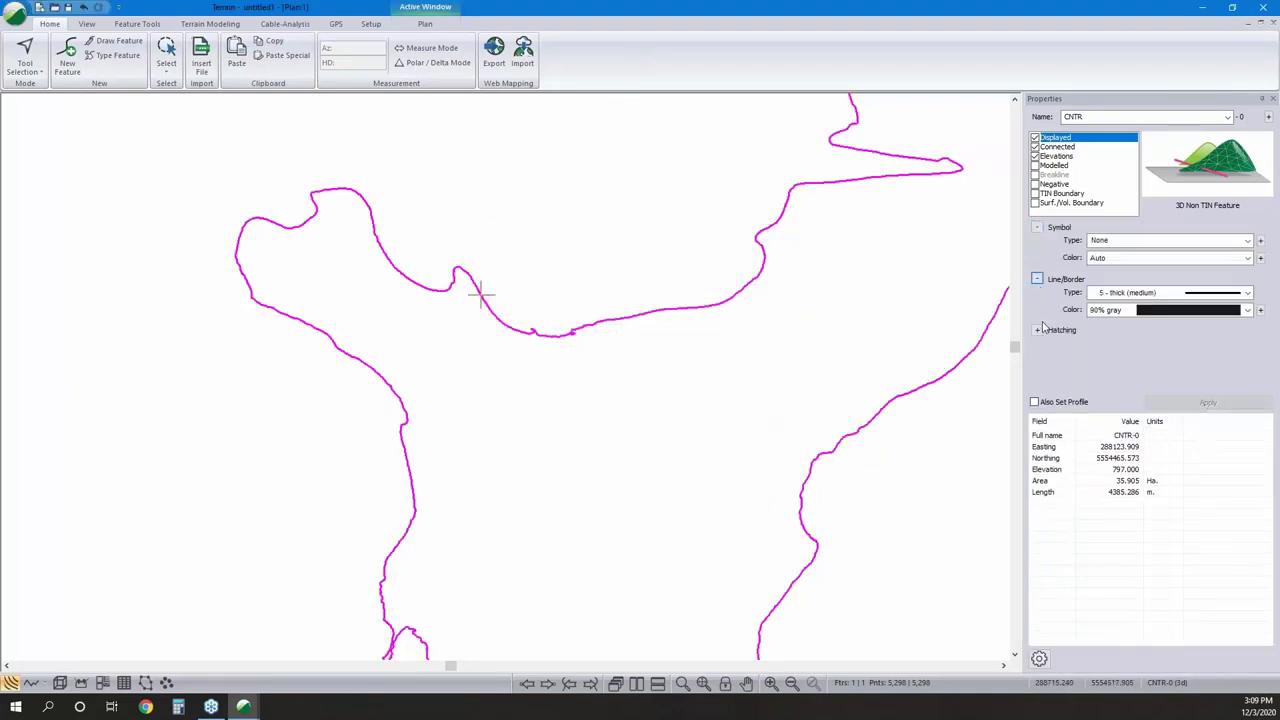
click(1037, 330)
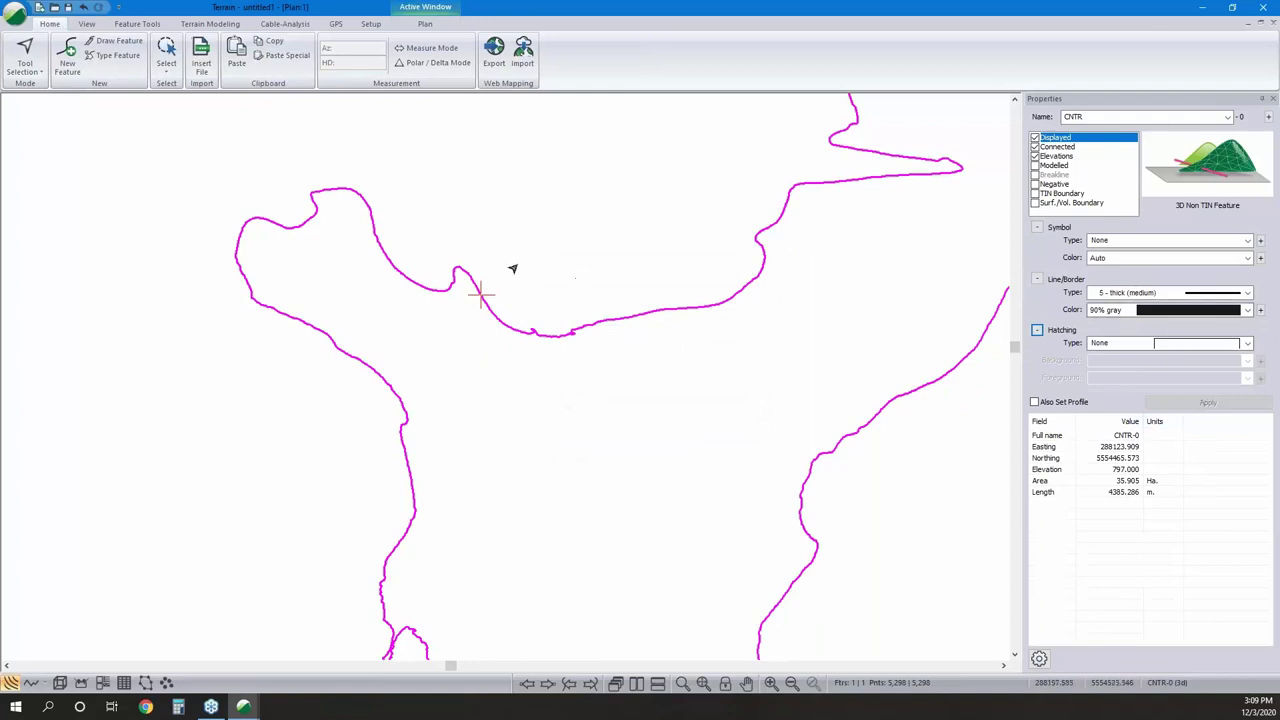
Add topo.terx as a background of the plan window.
scroll(514, 275, up, 3)
right_click(543, 272)
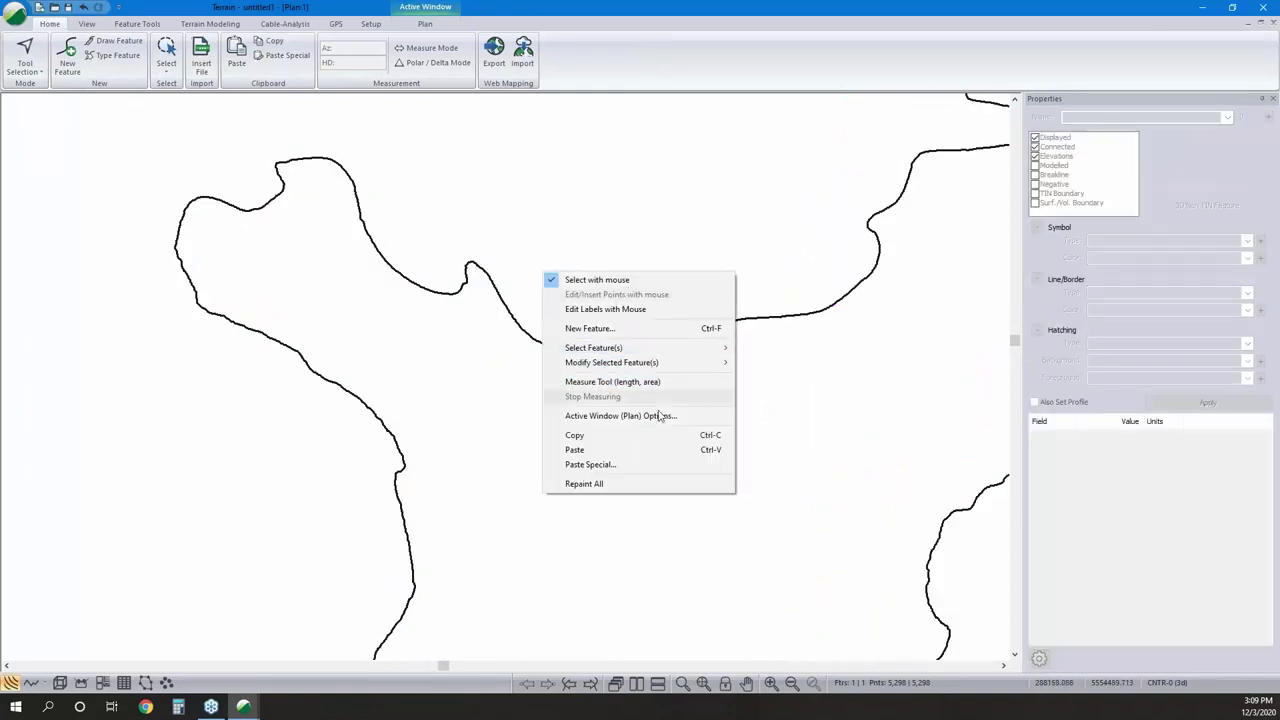
click(659, 416)
click(749, 278)
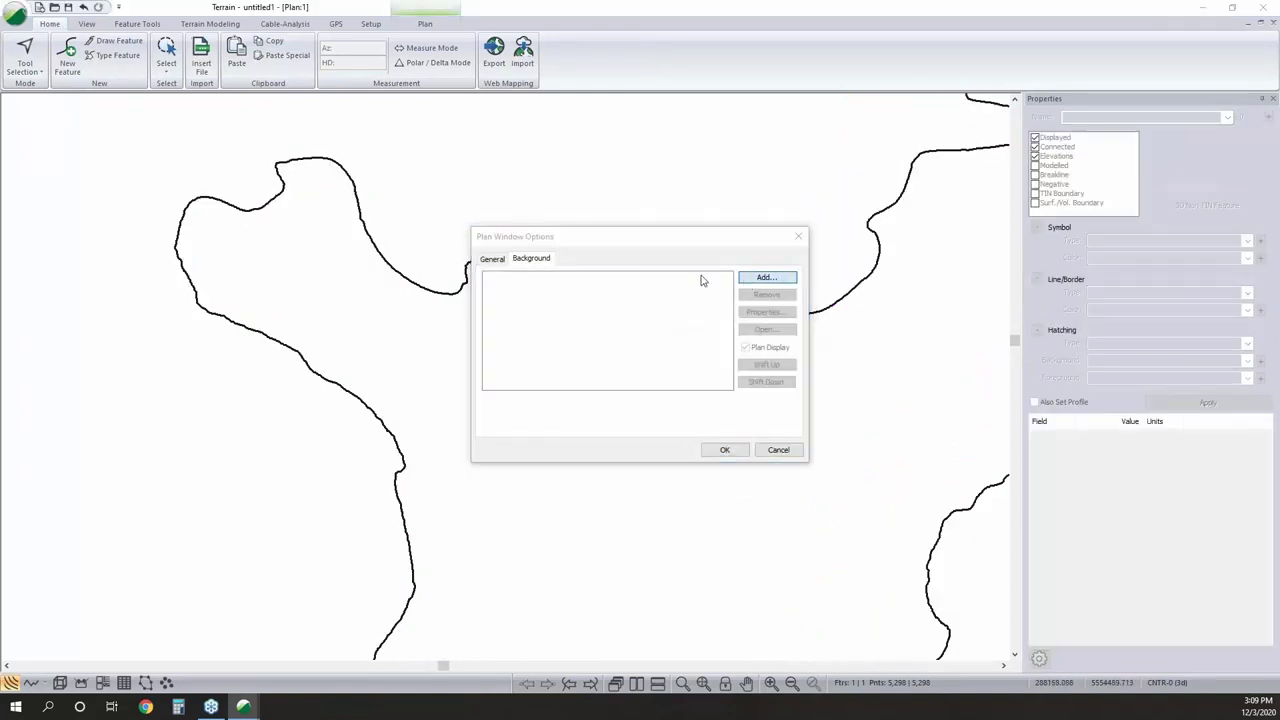
click(585, 289)
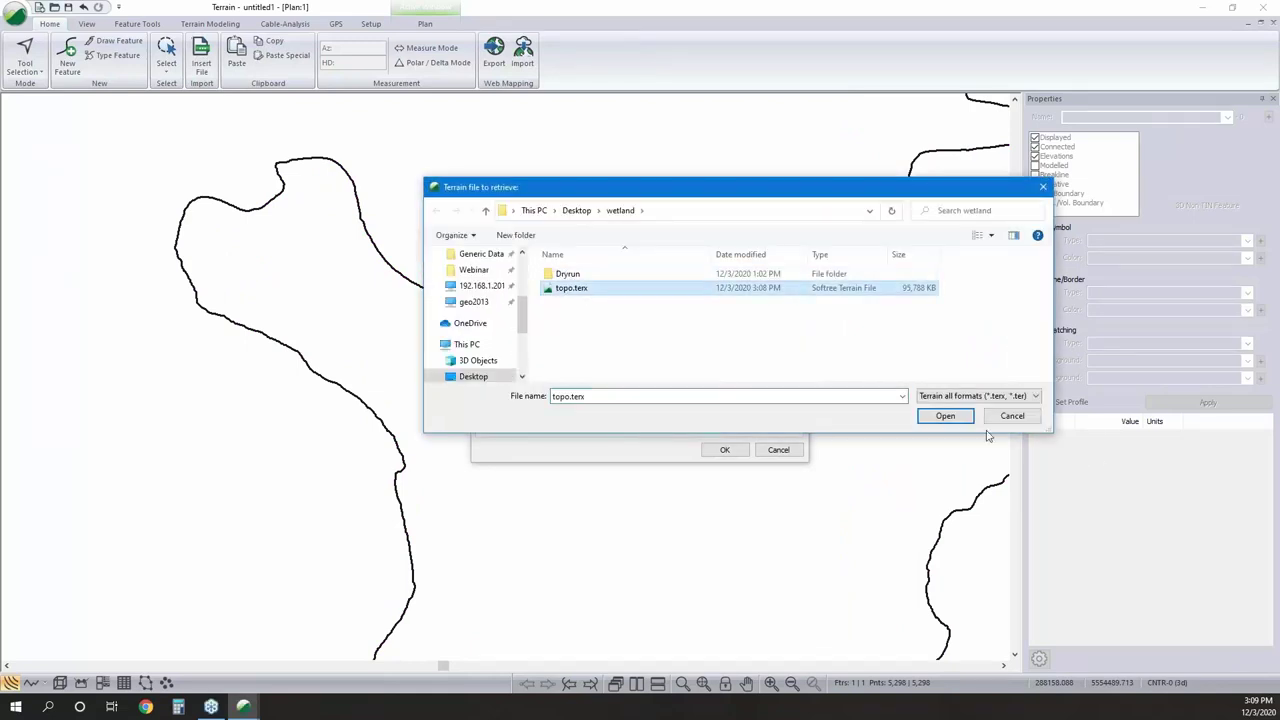
click(945, 416)
click(726, 449)
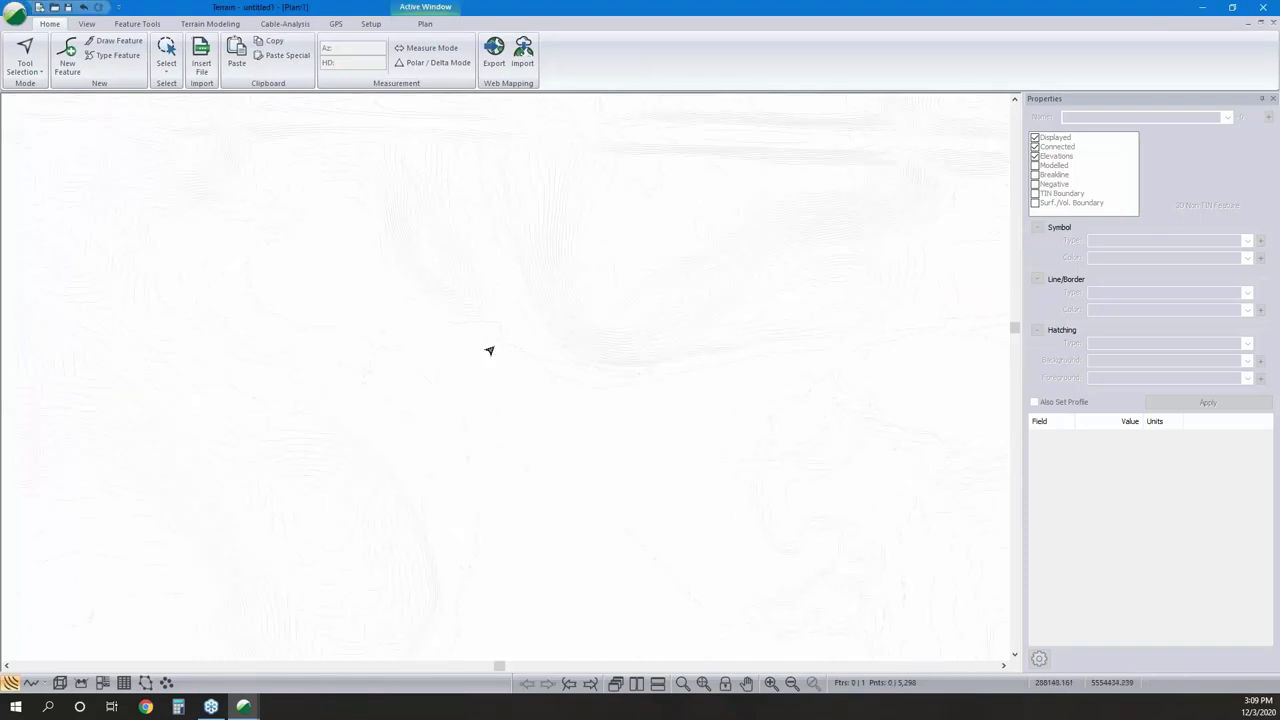
Break the thick contour at the low point of the wetland's north edge and again on its western side.
scroll(589, 366, up, 3)
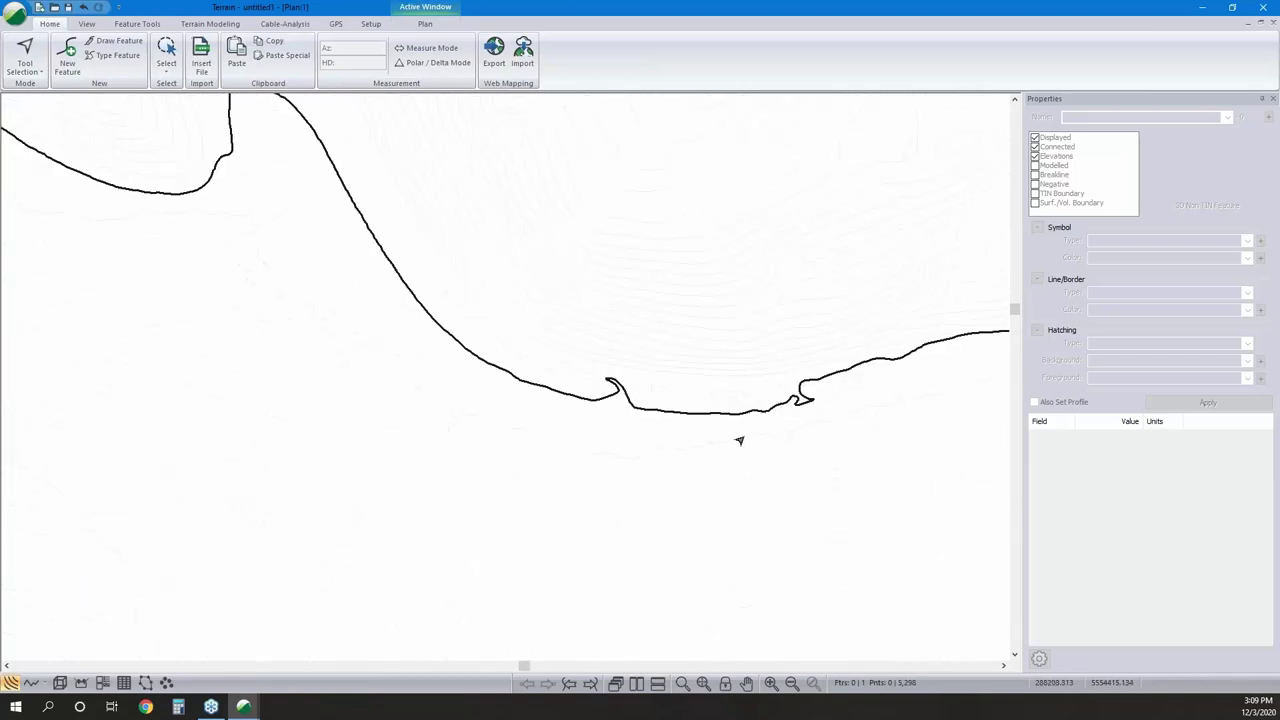
middle_drag(740, 440, 673, 368)
middle_drag(546, 312, 651, 323)
scroll(651, 323, down, 3)
middle_drag(706, 354, 623, 197)
scroll(534, 426, up, 2)
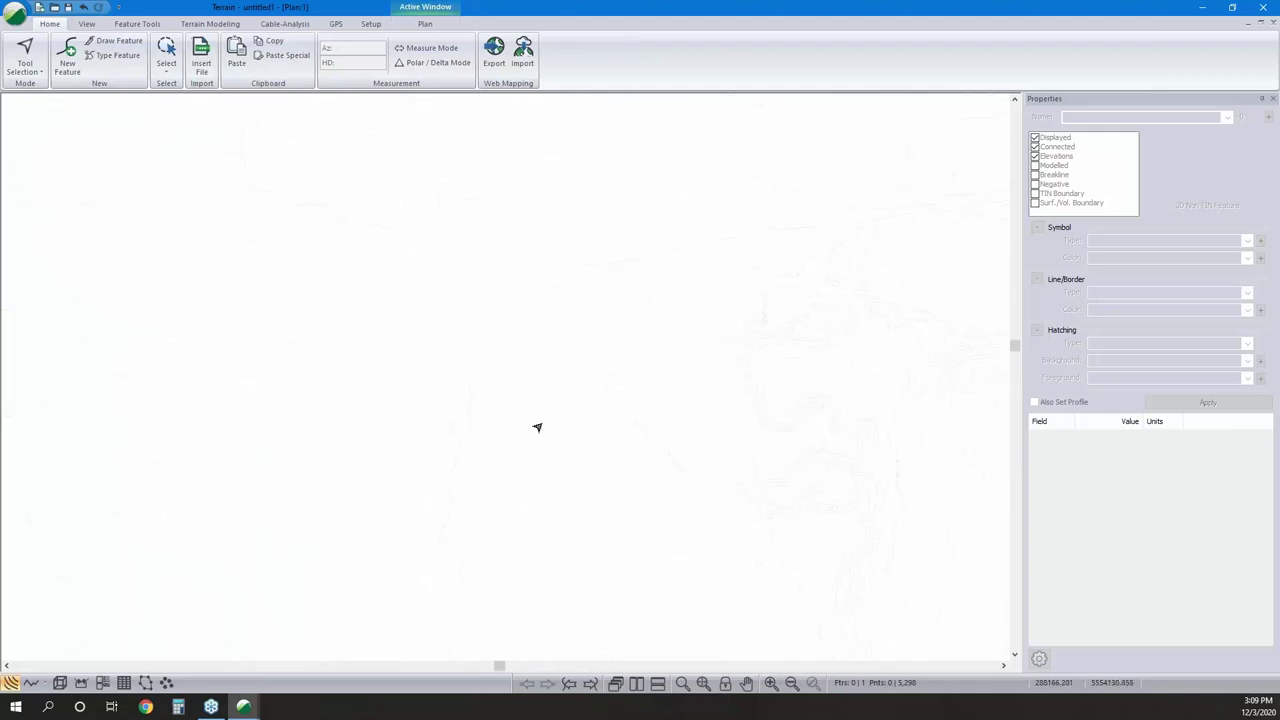
scroll(617, 311, up, 2)
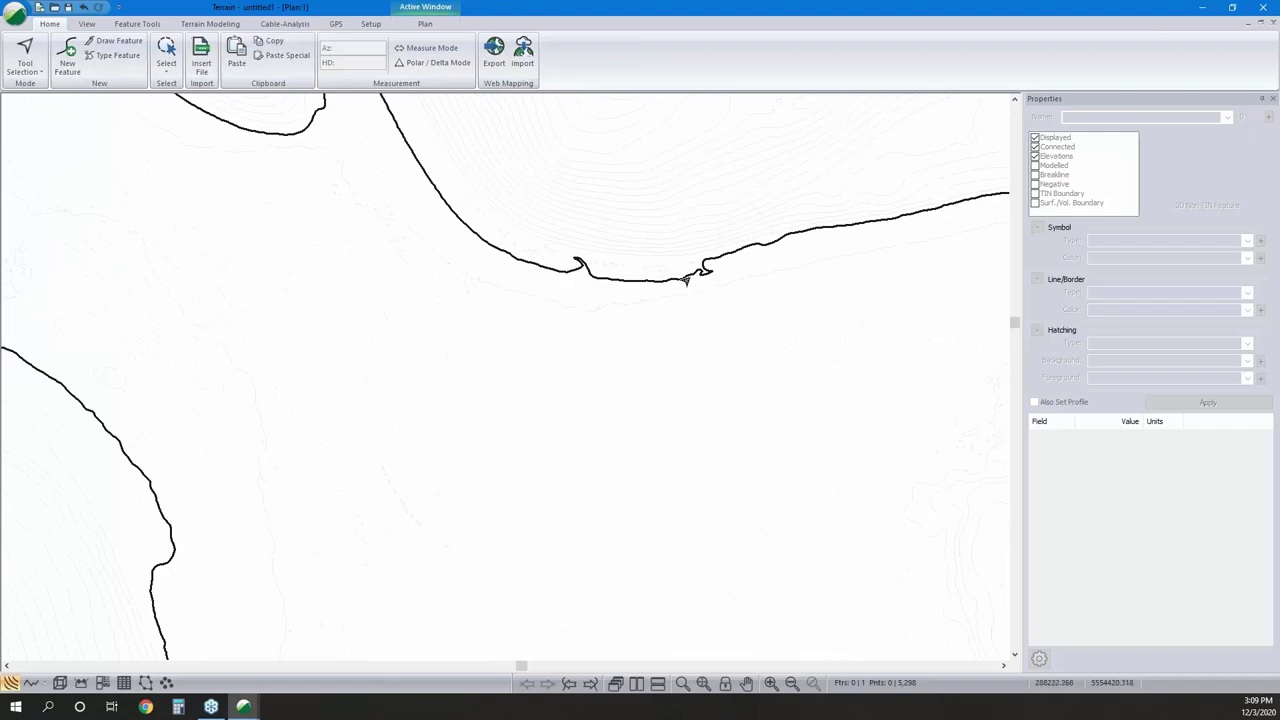
click(686, 280)
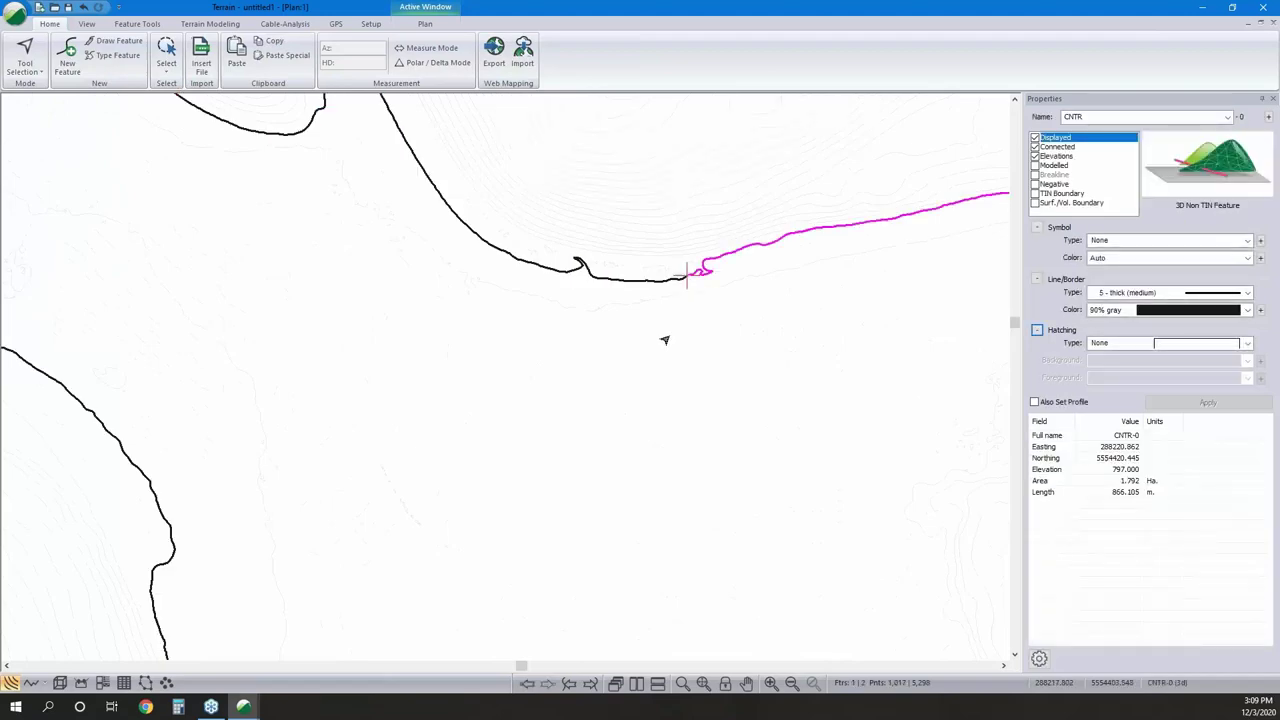
middle_drag(663, 340, 640, 200)
click(272, 332)
click(278, 322)
Delete the southern and eastern contour pieces, keeping only the northwestern piece selected.
middle_drag(278, 322, 229, 206)
scroll(320, 343, down, 3)
click(346, 350)
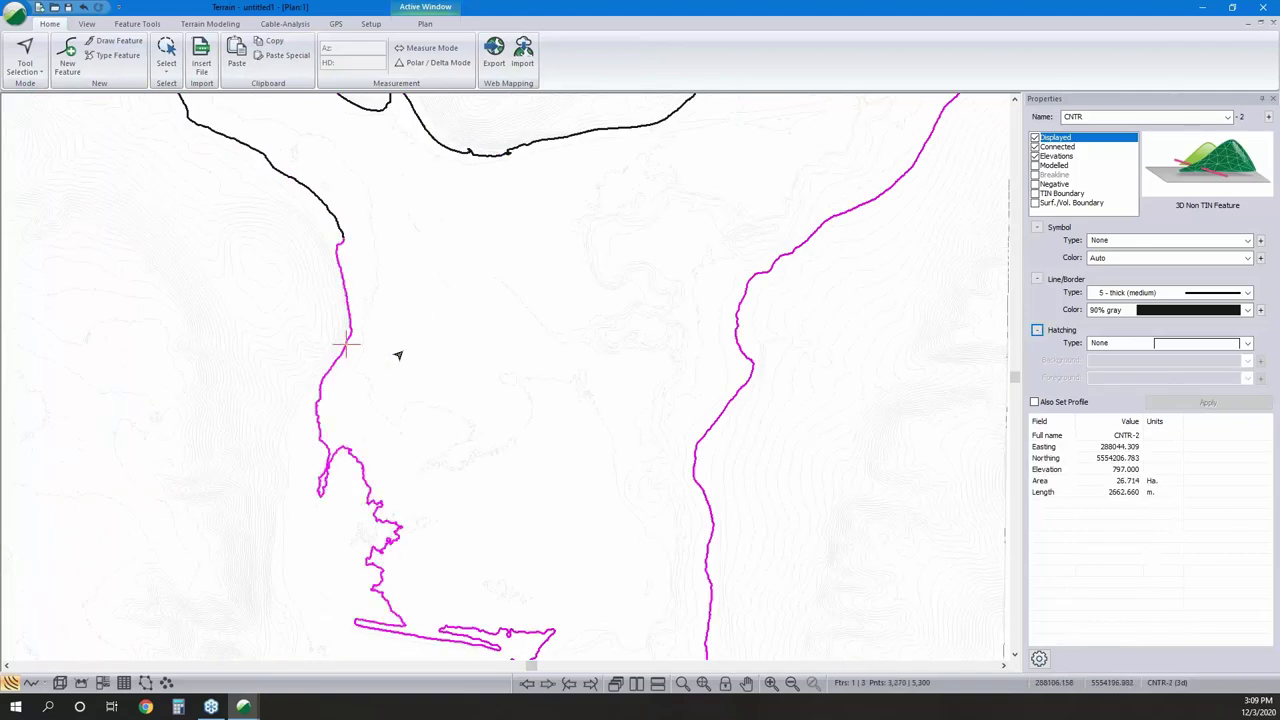
key(Delete)
click(556, 143)
right_click(527, 189)
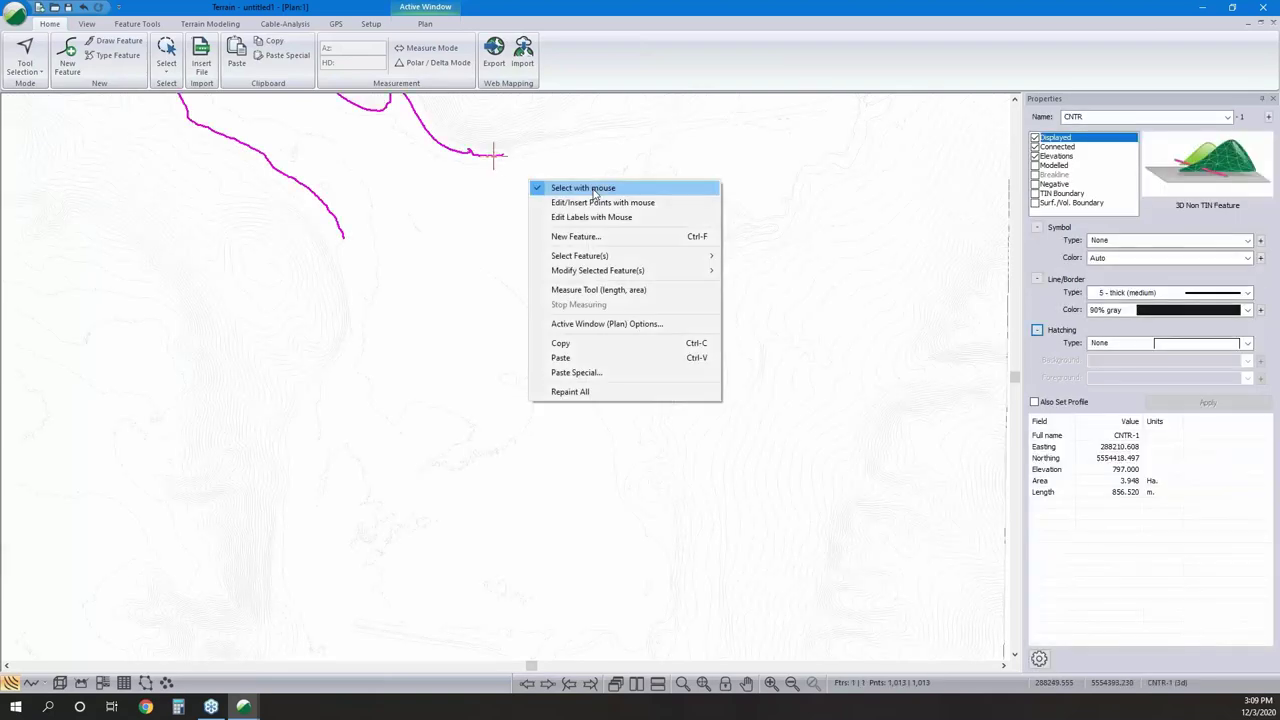
mouse_move(625, 272)
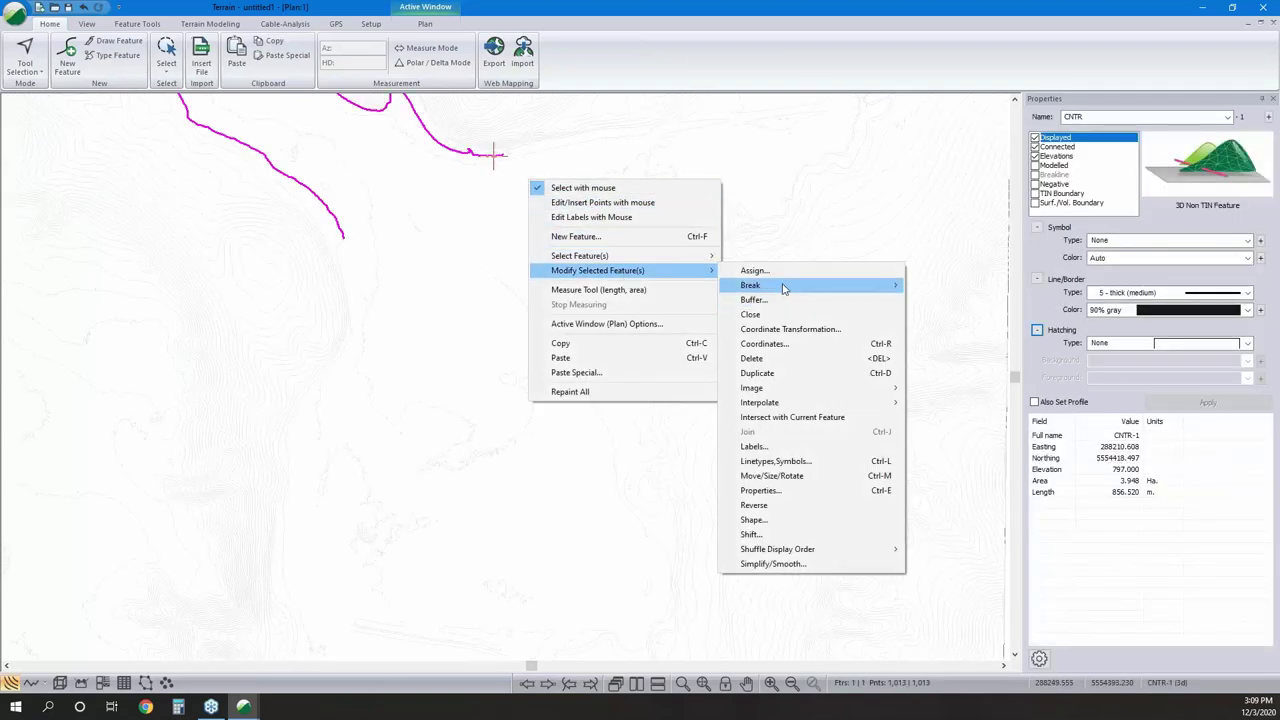
mouse_move(784, 288)
click(681, 70)
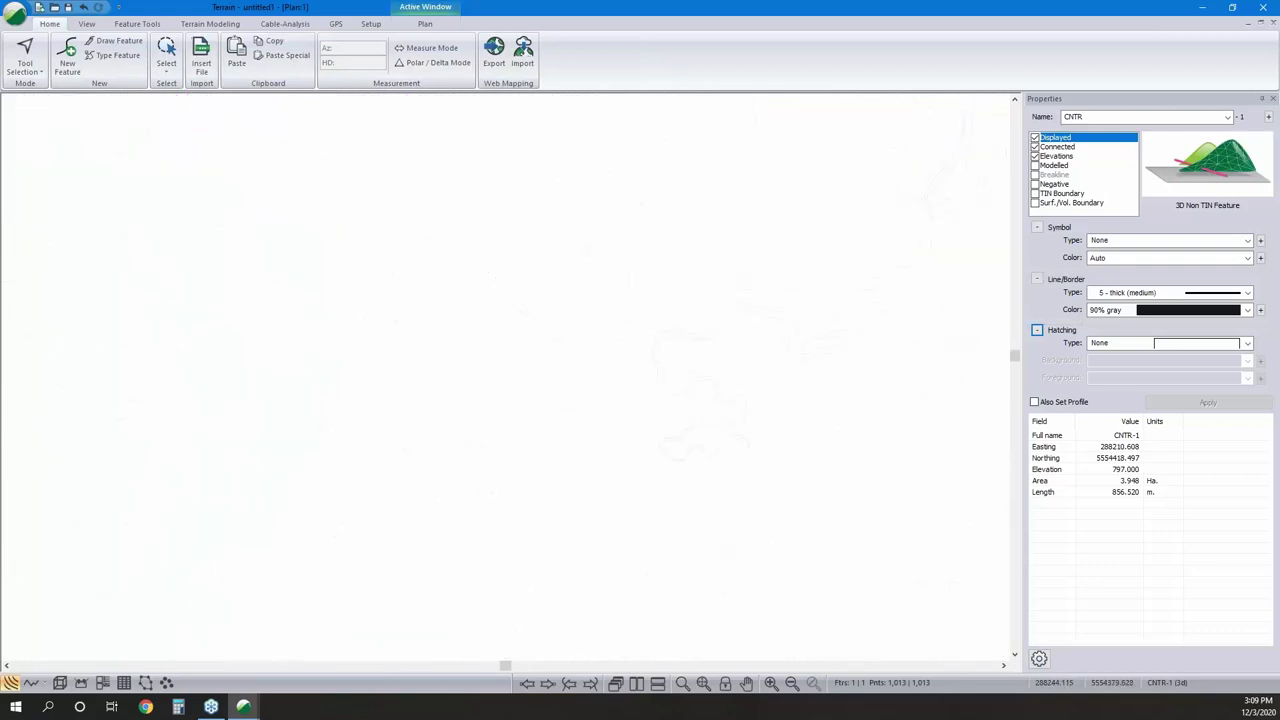
Switch to editing and inserting points and extend the contour's northern end southward, with a bend to the east near its upper part.
click(558, 268)
right_click(564, 292)
click(600, 315)
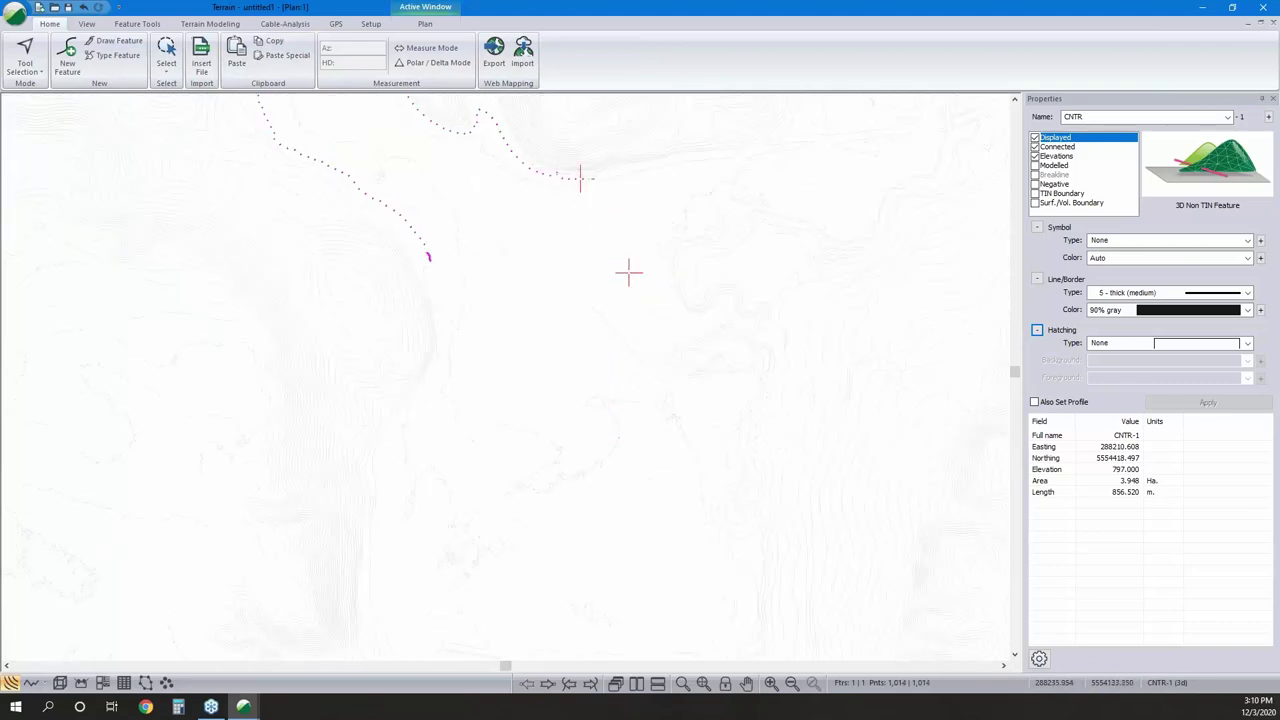
middle_drag(604, 430, 550, 340)
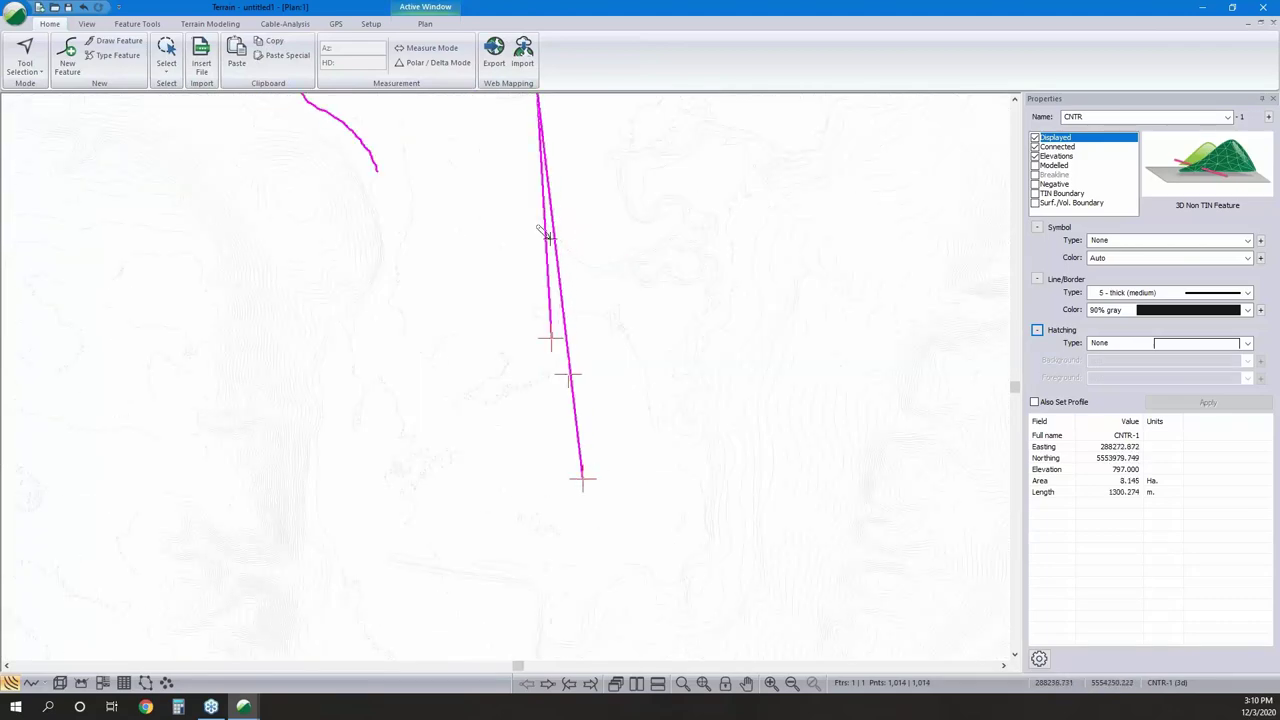
middle_drag(553, 200, 560, 277)
drag(568, 300, 601, 268)
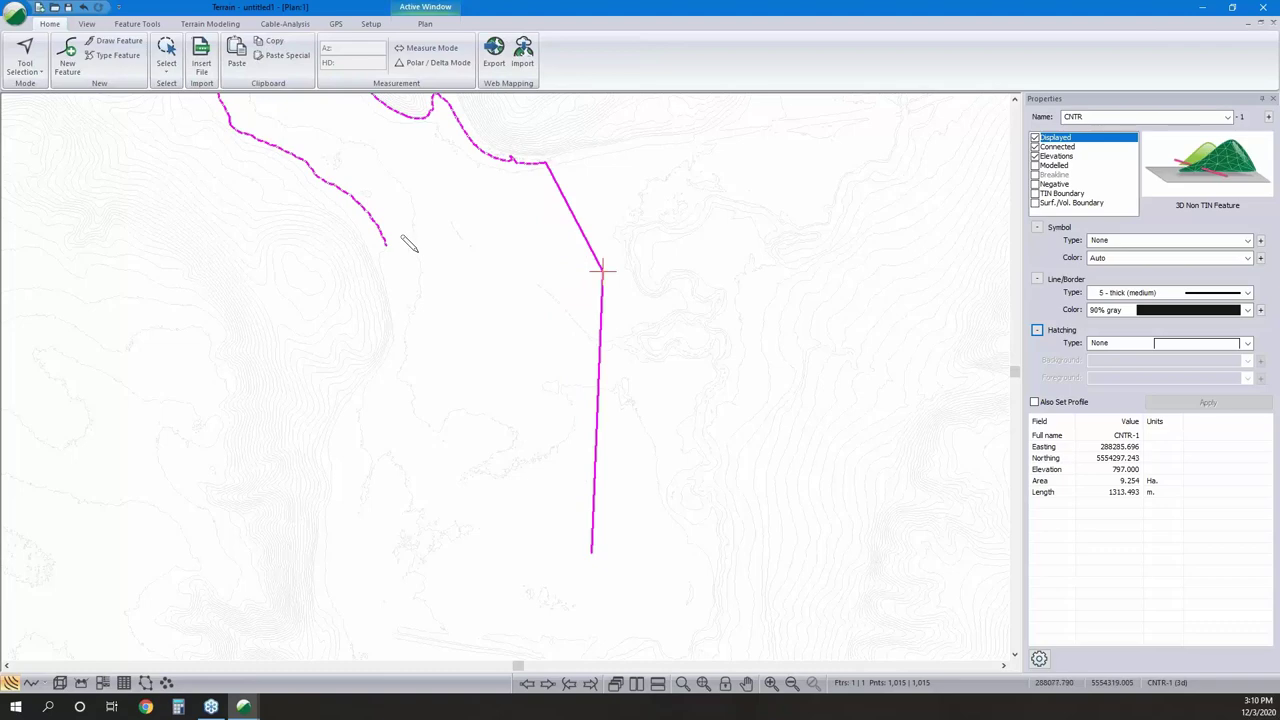
Extend the contour's western end southward, turn it east along the south side, close it at the eastern end, and return to selection mode.
drag(409, 246, 428, 284)
click(409, 343)
click(408, 376)
click(394, 530)
click(481, 545)
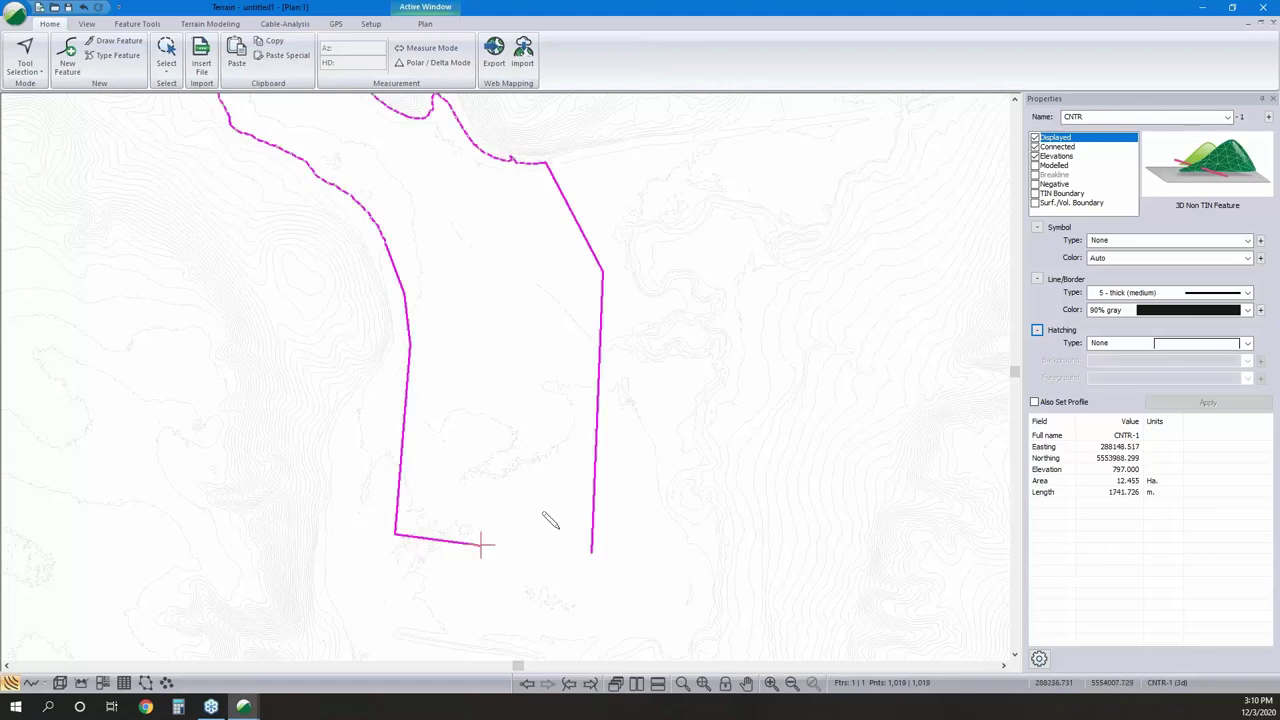
click(591, 550)
right_click(479, 420)
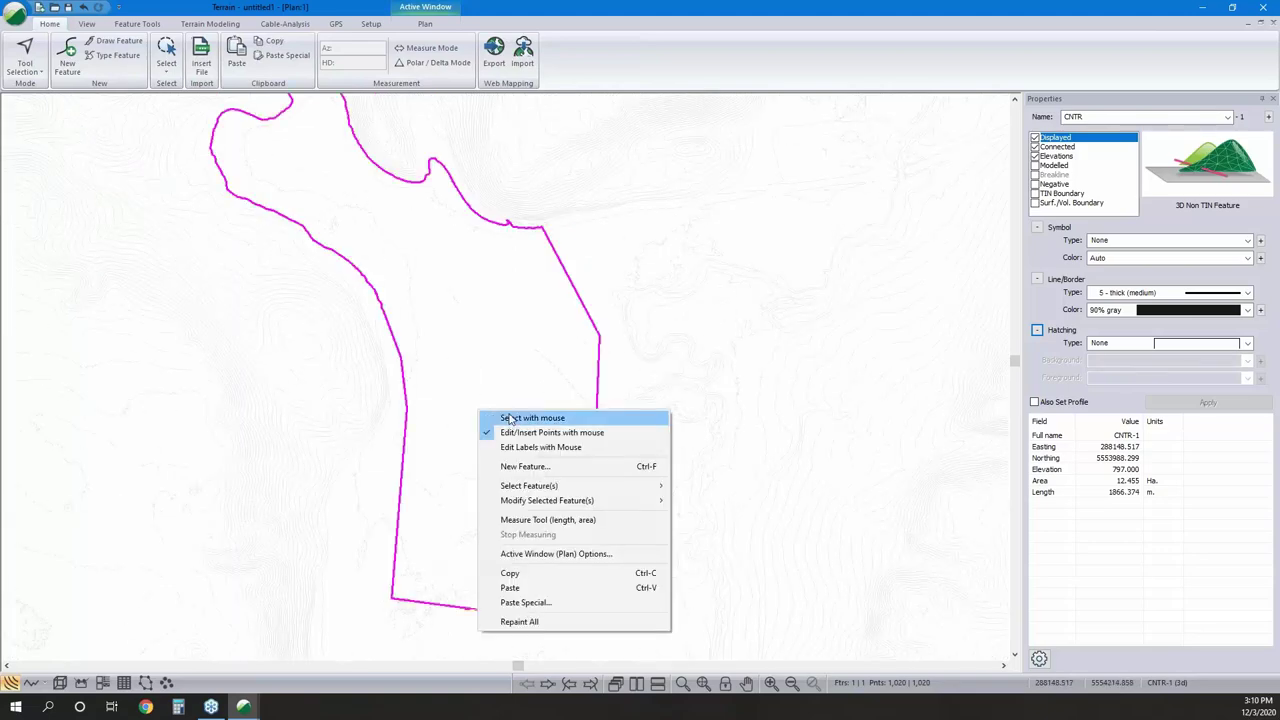
mouse_move(598, 473)
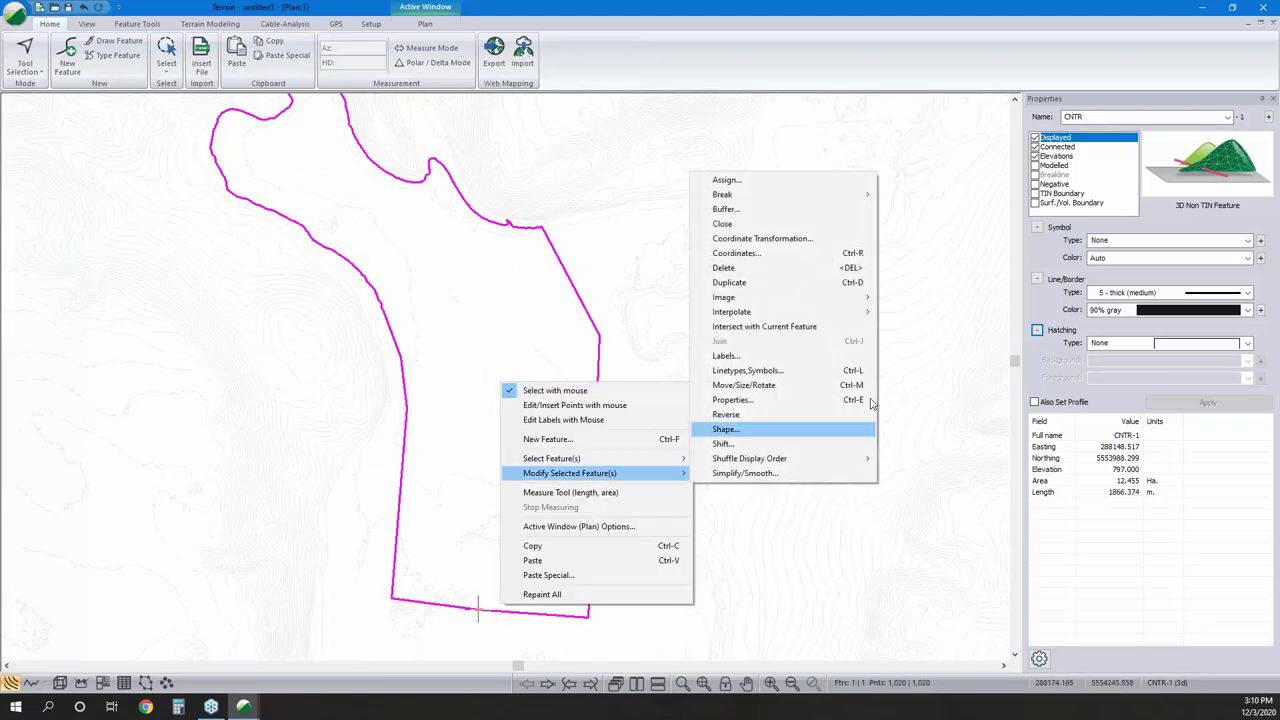
click(769, 229)
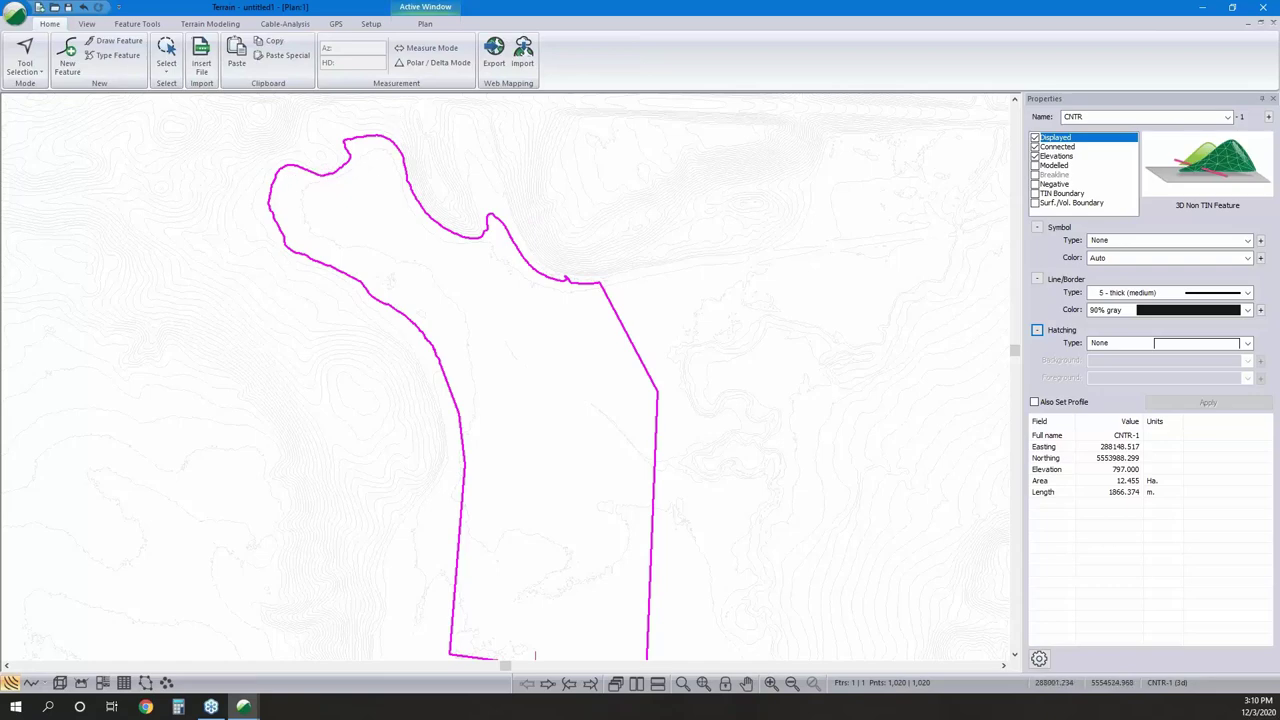
Simplify the wetland boundary with a tolerance of 1.0, and simplify it again with a coarser tolerance to remove more points.
click(140, 24)
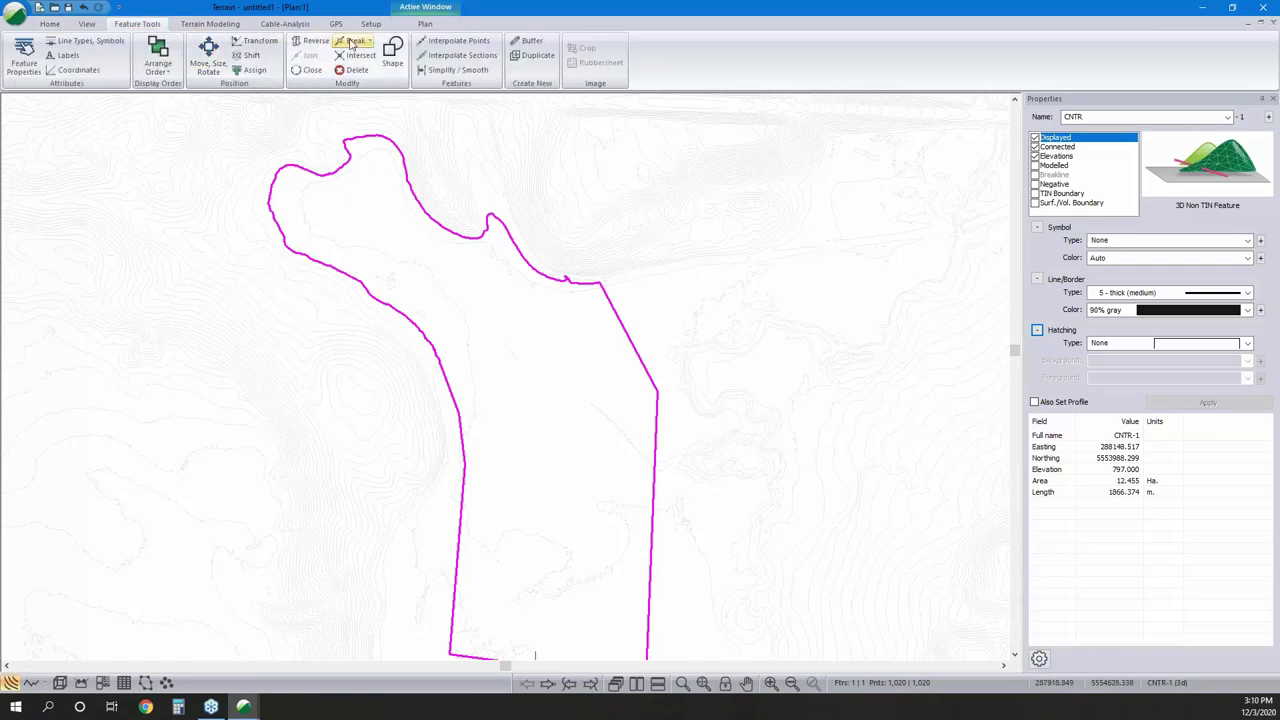
click(458, 69)
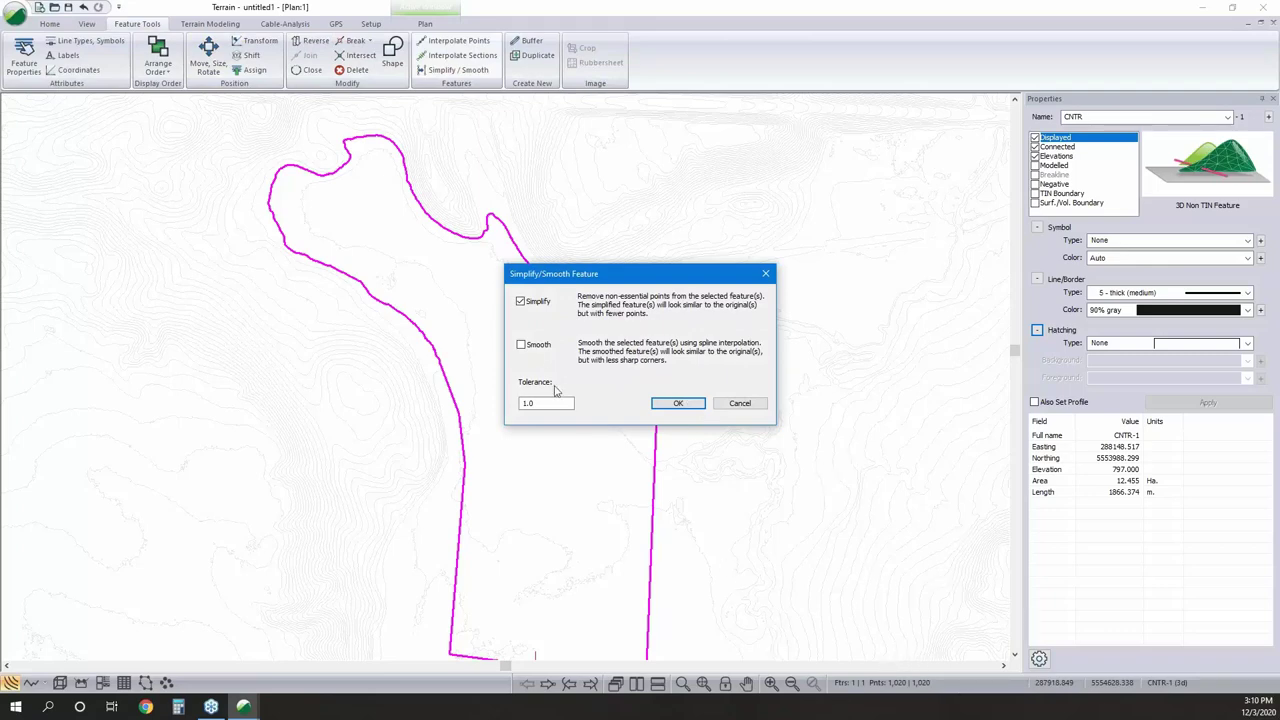
click(677, 403)
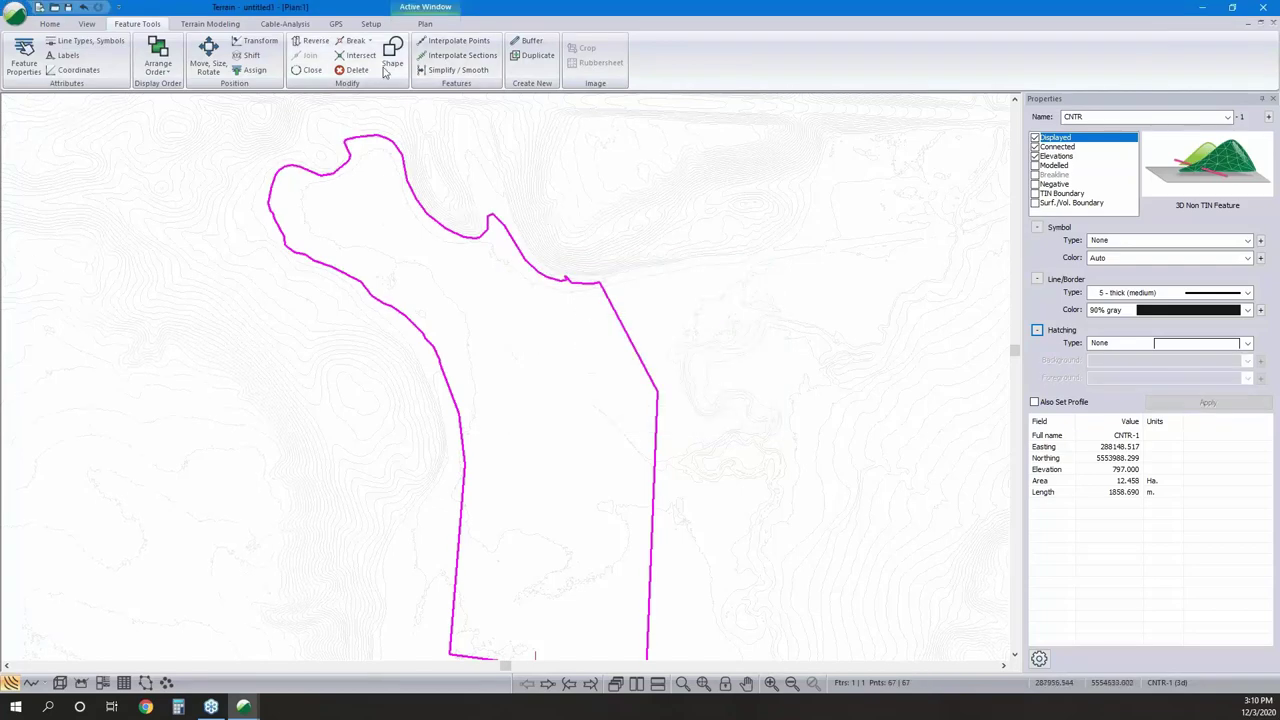
click(458, 70)
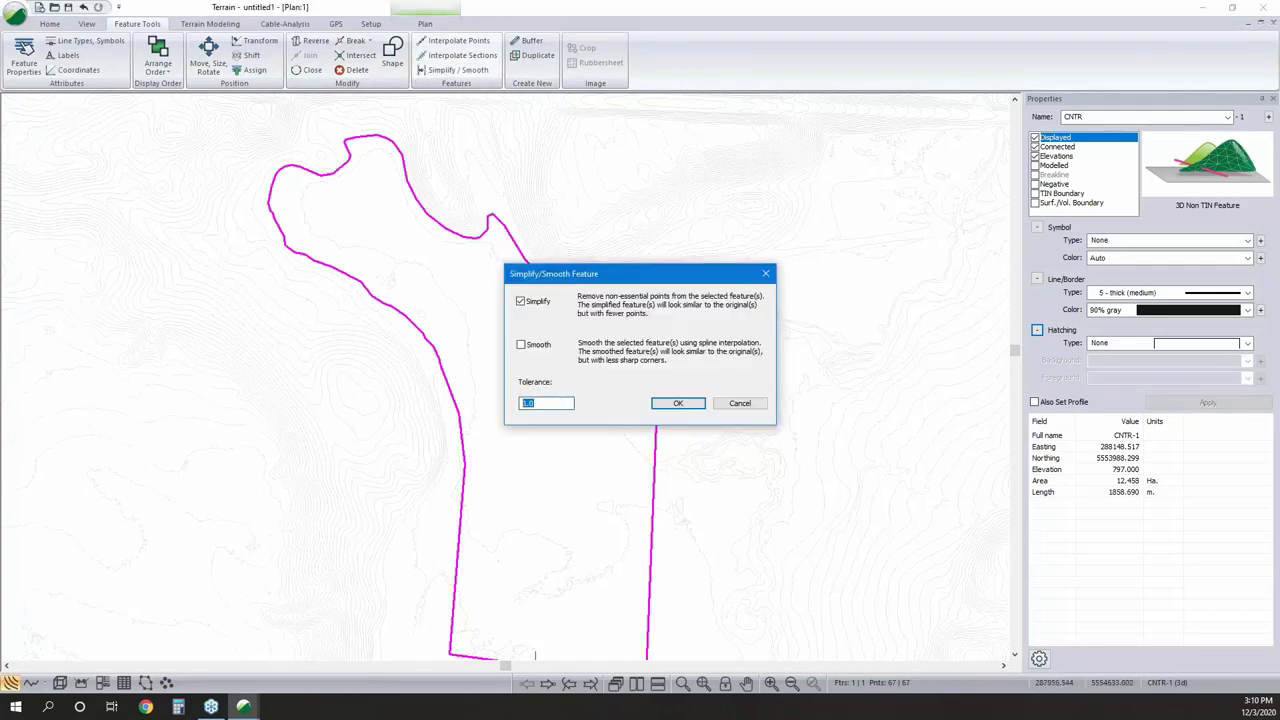
click(684, 405)
Smooth the wetland boundary with a tolerance of 0.1, leaving simplification off.
click(458, 70)
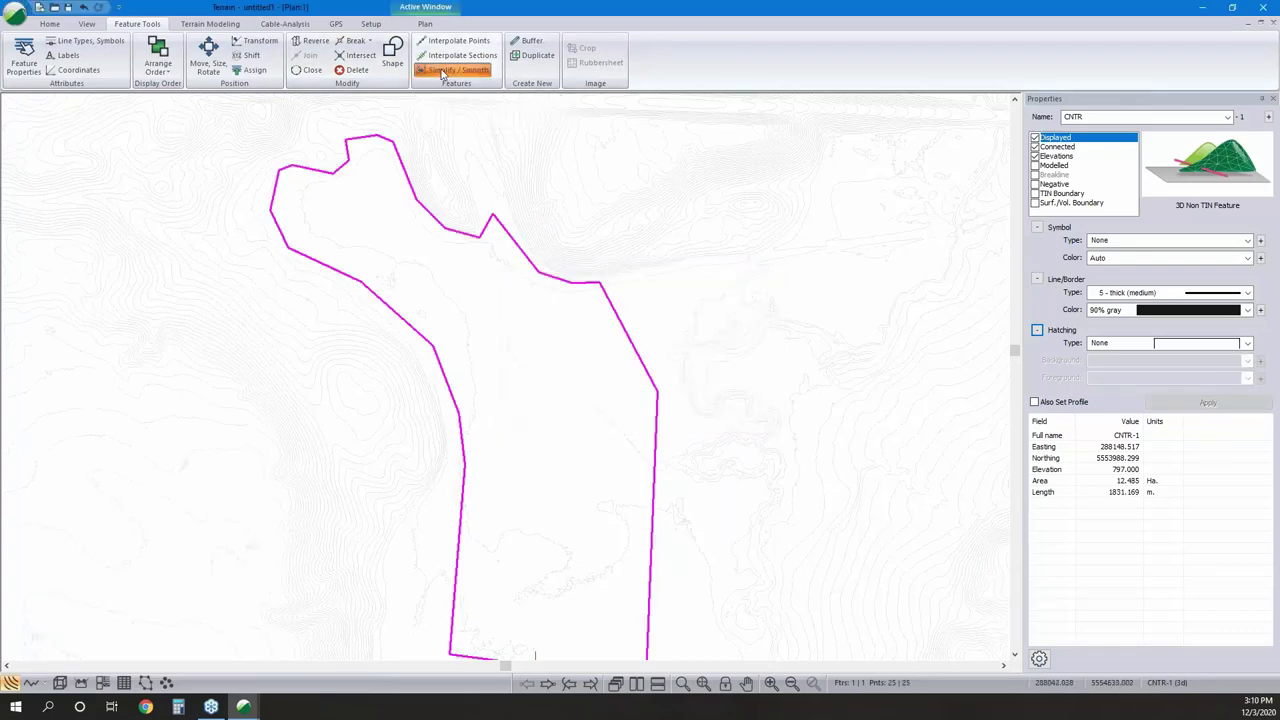
click(521, 346)
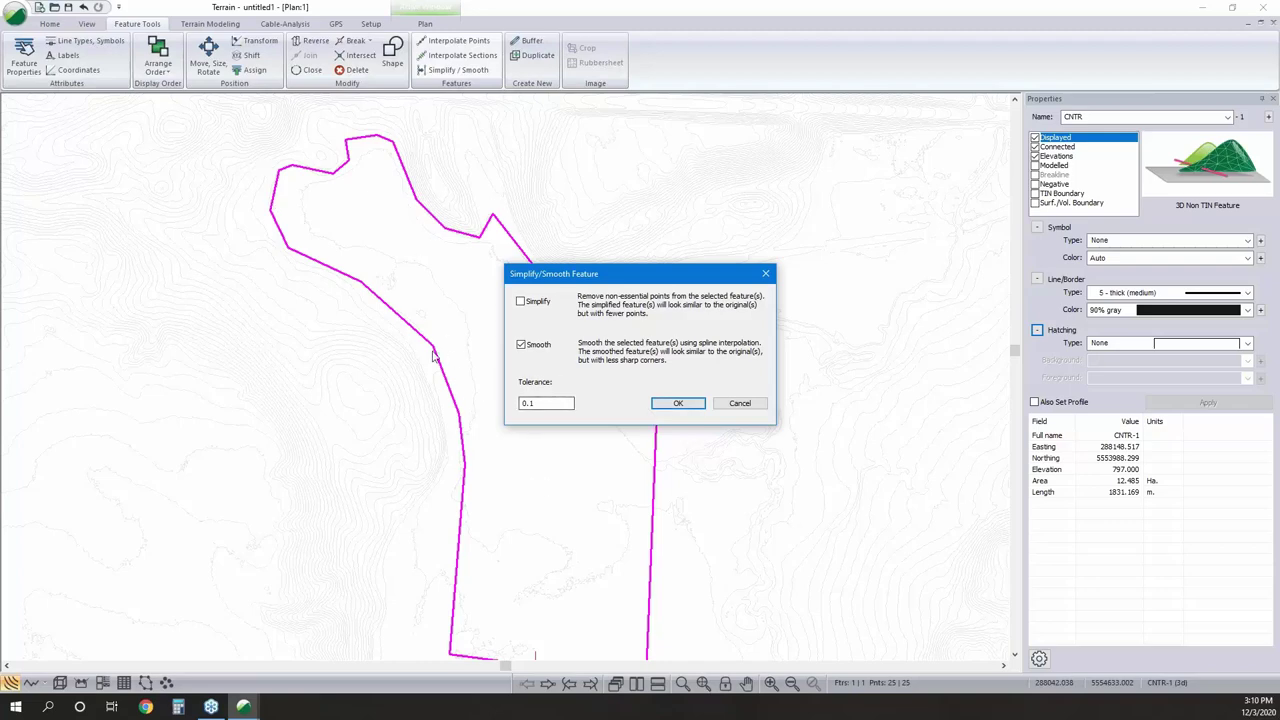
click(677, 404)
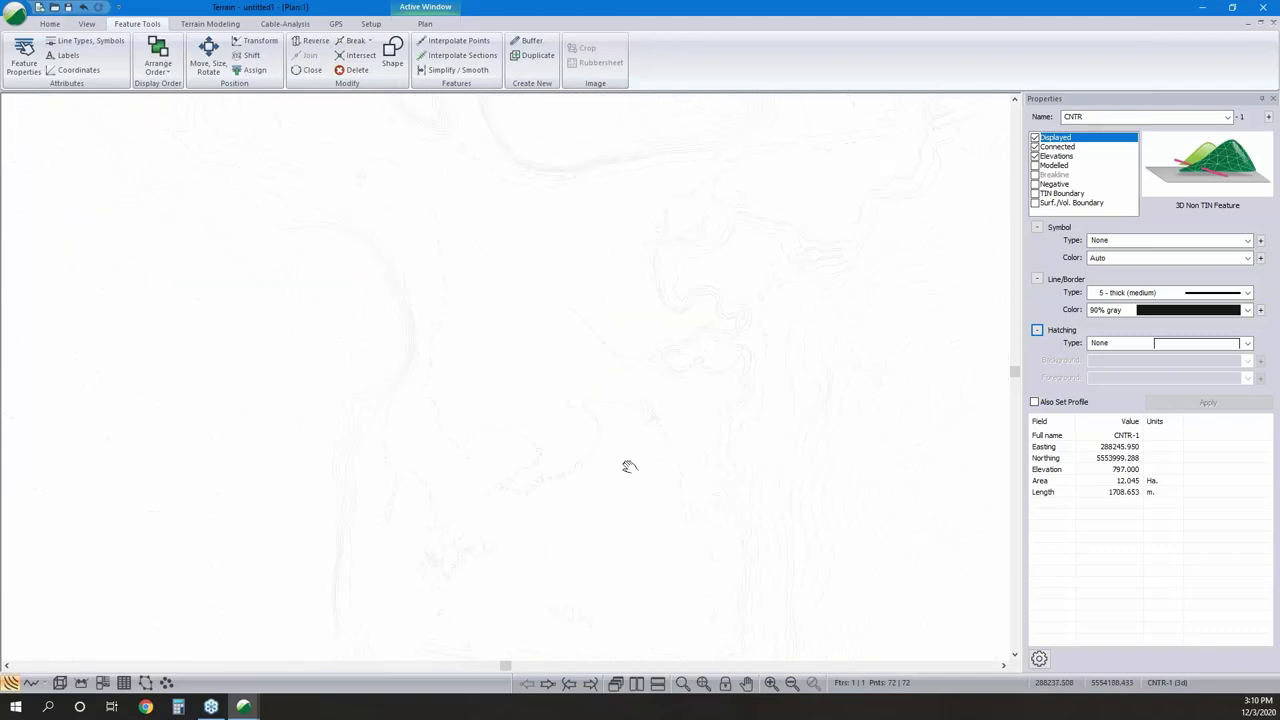
click(435, 75)
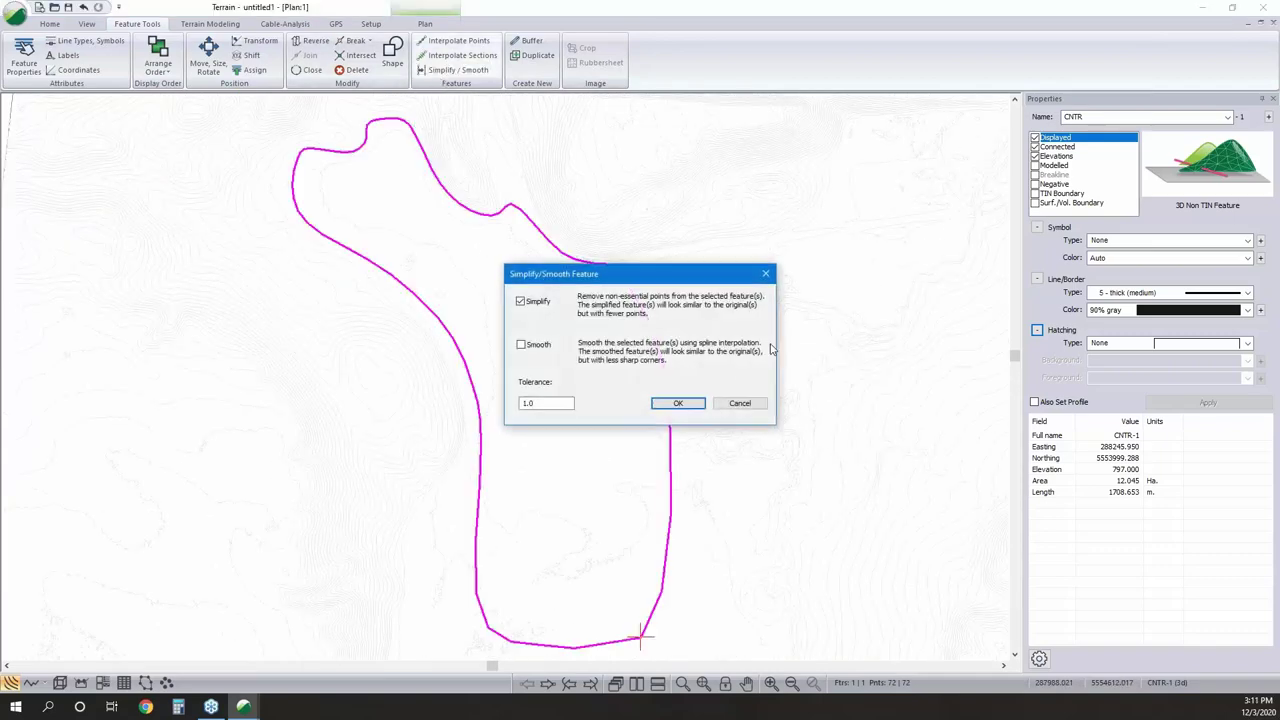
click(740, 407)
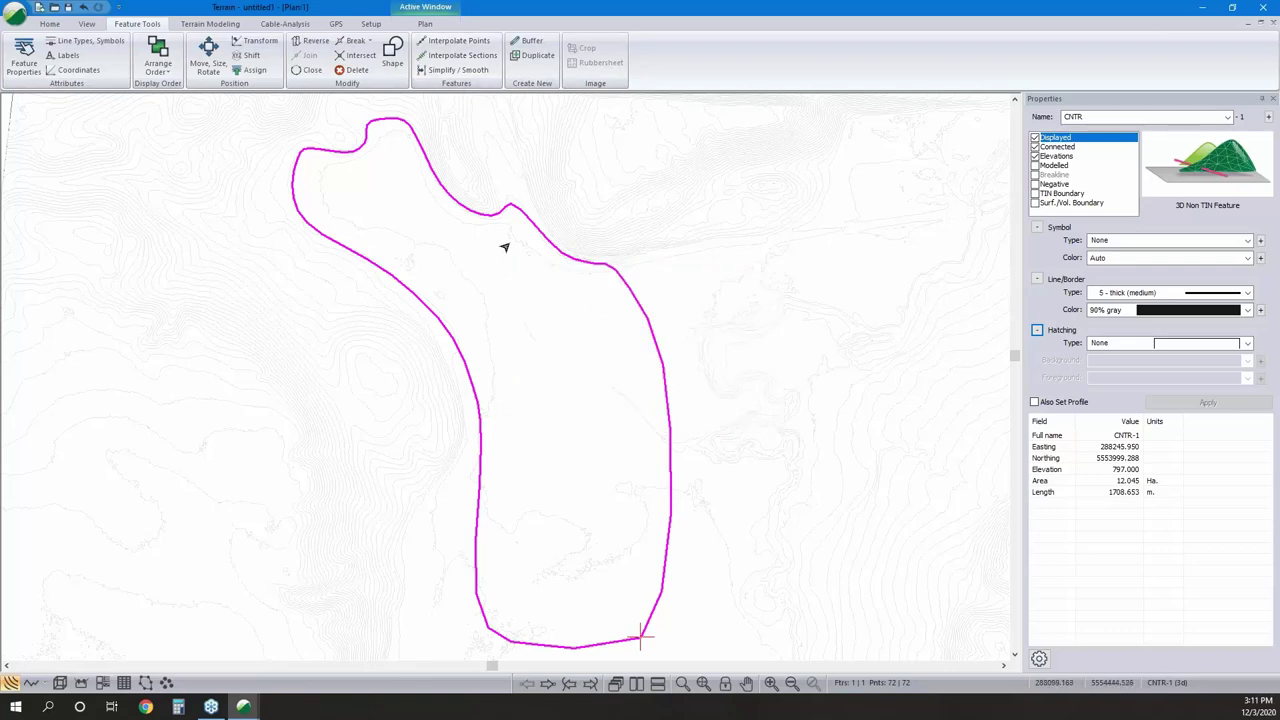
Assign a Z value of 797 to all points of the wetland boundary, ignoring X and Y.
mouse_move(504, 247)
mouse_move(610, 581)
click(250, 69)
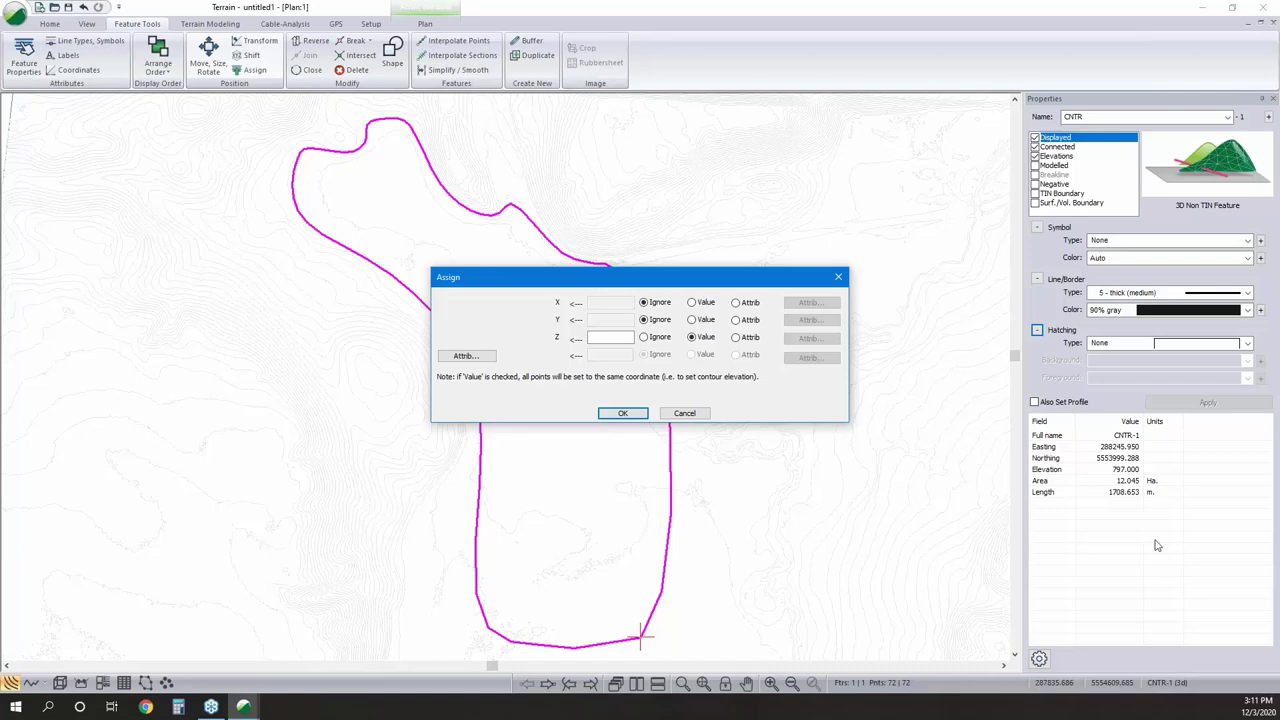
click(610, 337)
text(797)
click(622, 413)
Open a 3D view and inspect the wetland boundary's southeastern corner against the topo background.
scroll(609, 323, up, 3)
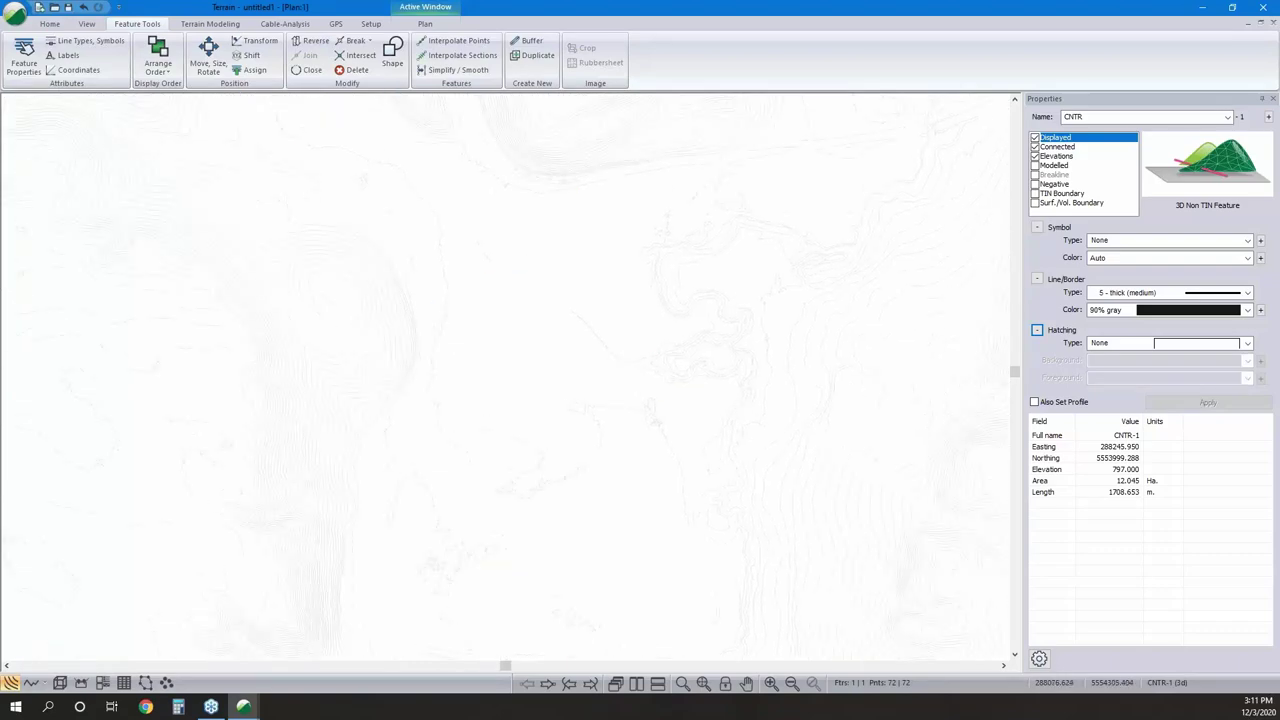
scroll(466, 229, down, 3)
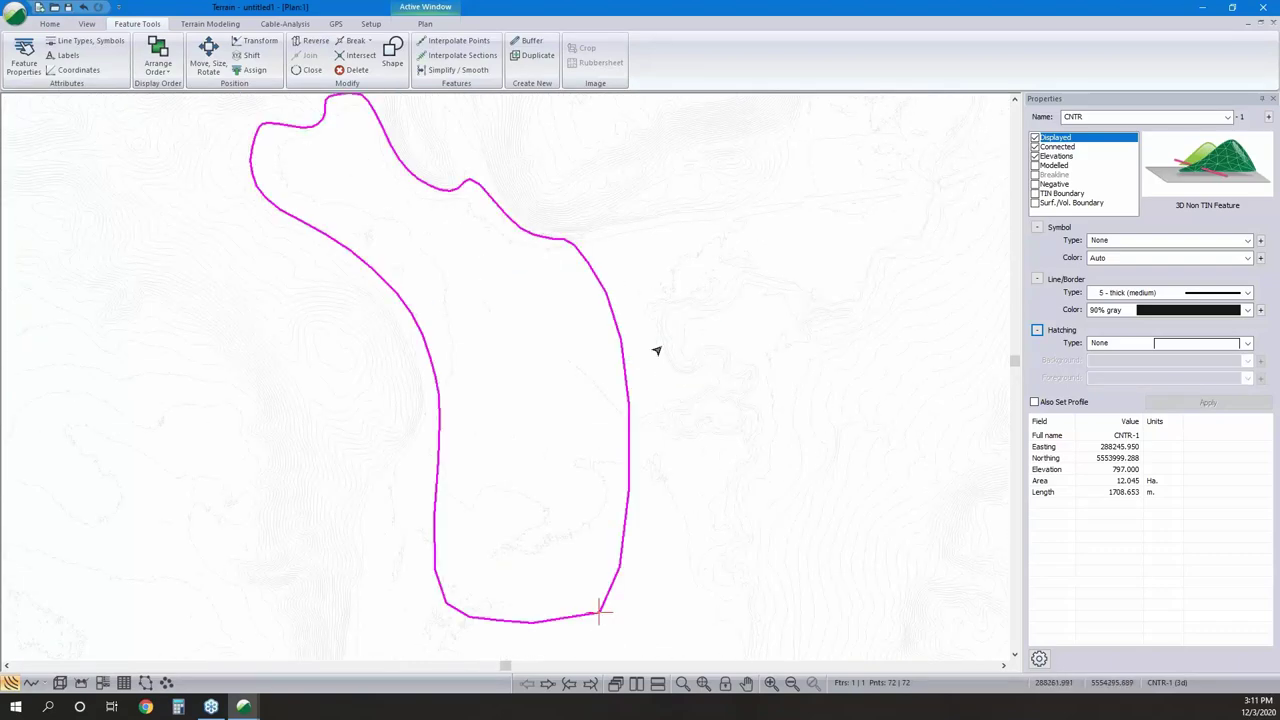
click(614, 391)
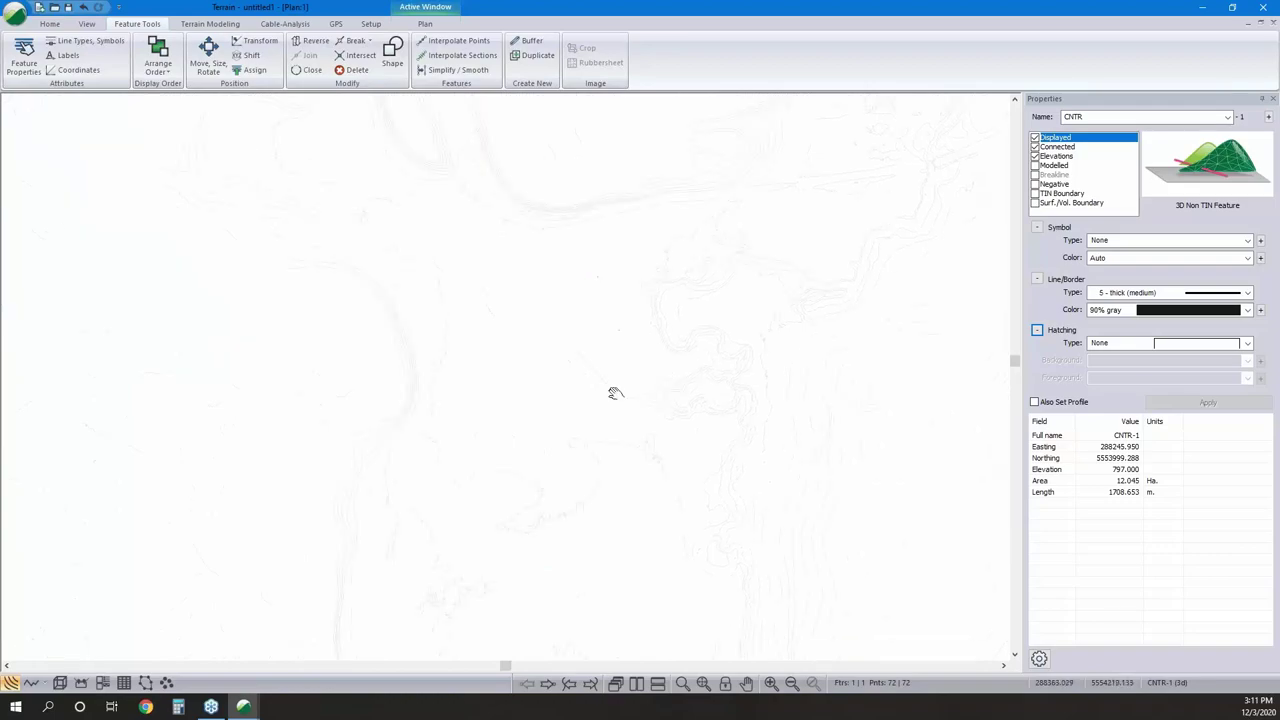
click(59, 682)
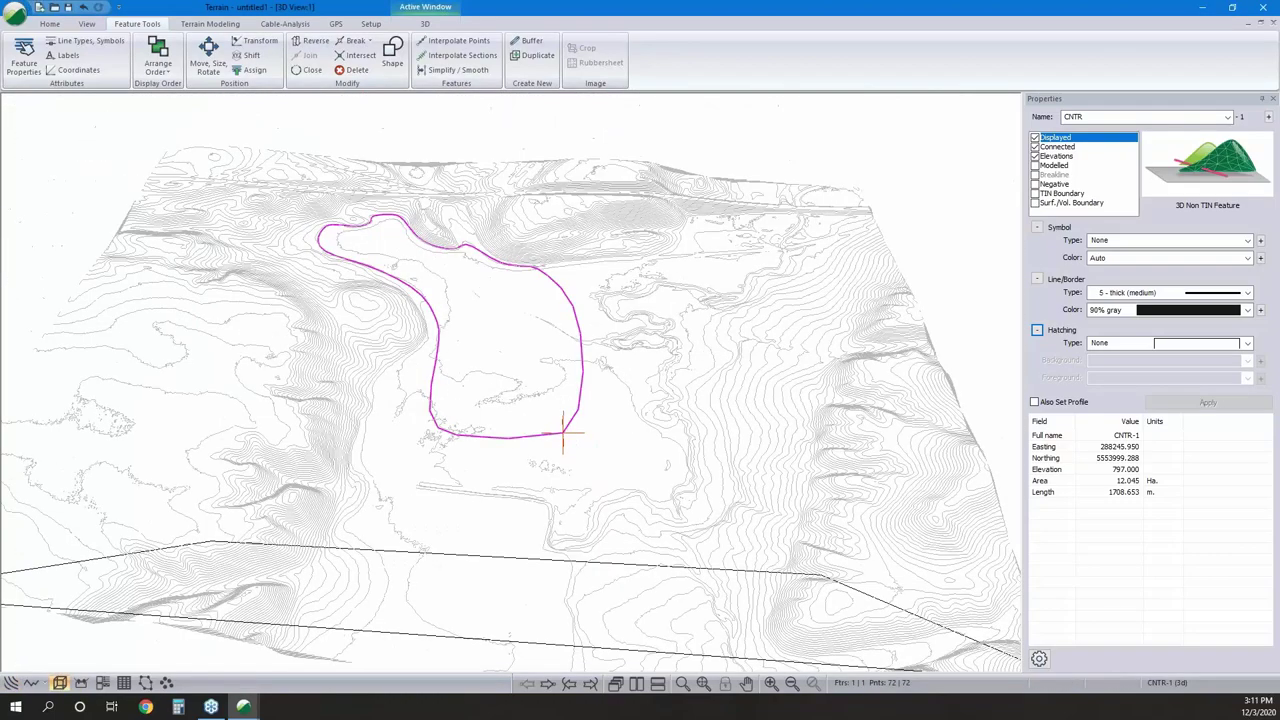
scroll(560, 434, up, 5)
Display the triangles of the topo.terx background in the 3D view, using medium gray (127, 127, 127).
right_click(580, 370)
click(683, 447)
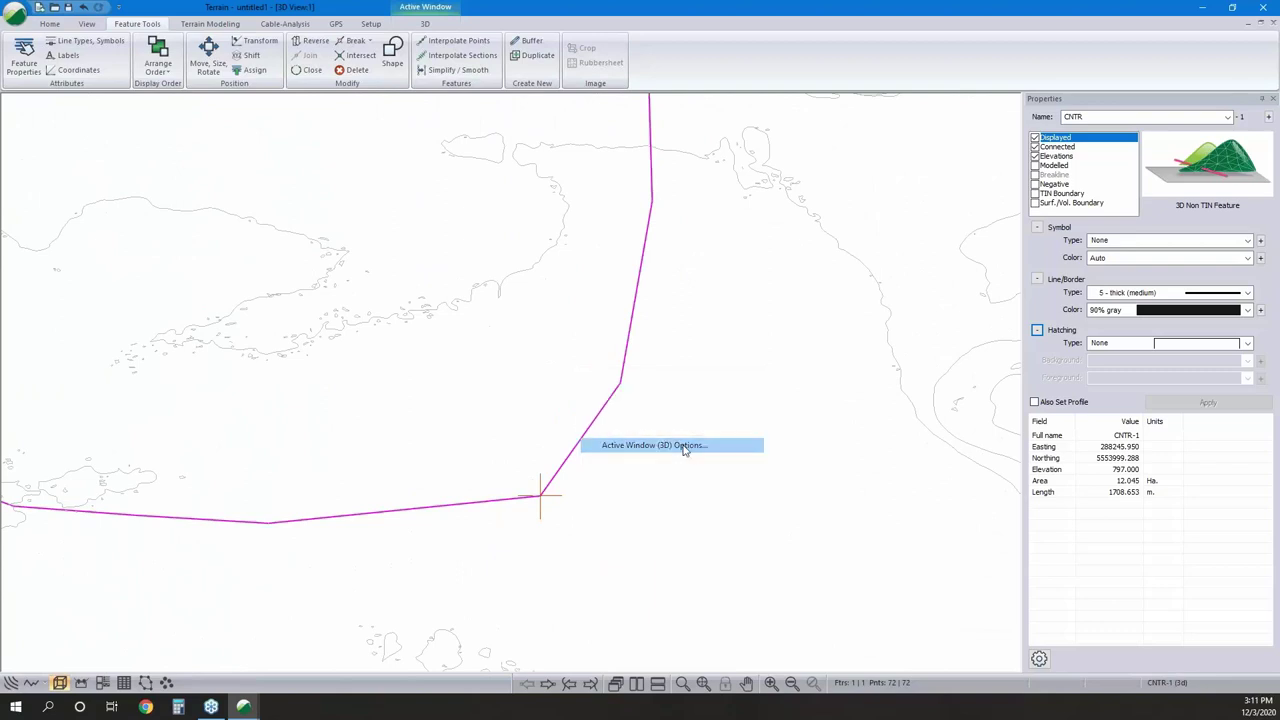
click(548, 253)
click(479, 389)
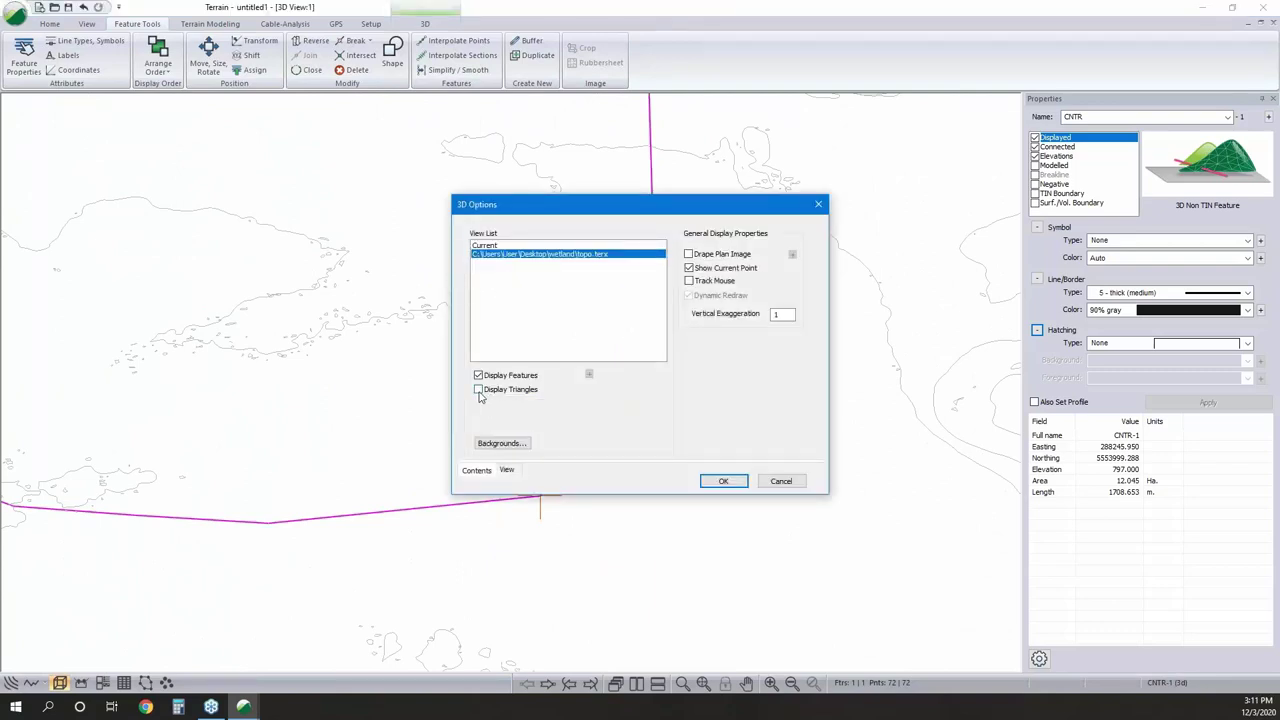
click(479, 390)
click(655, 405)
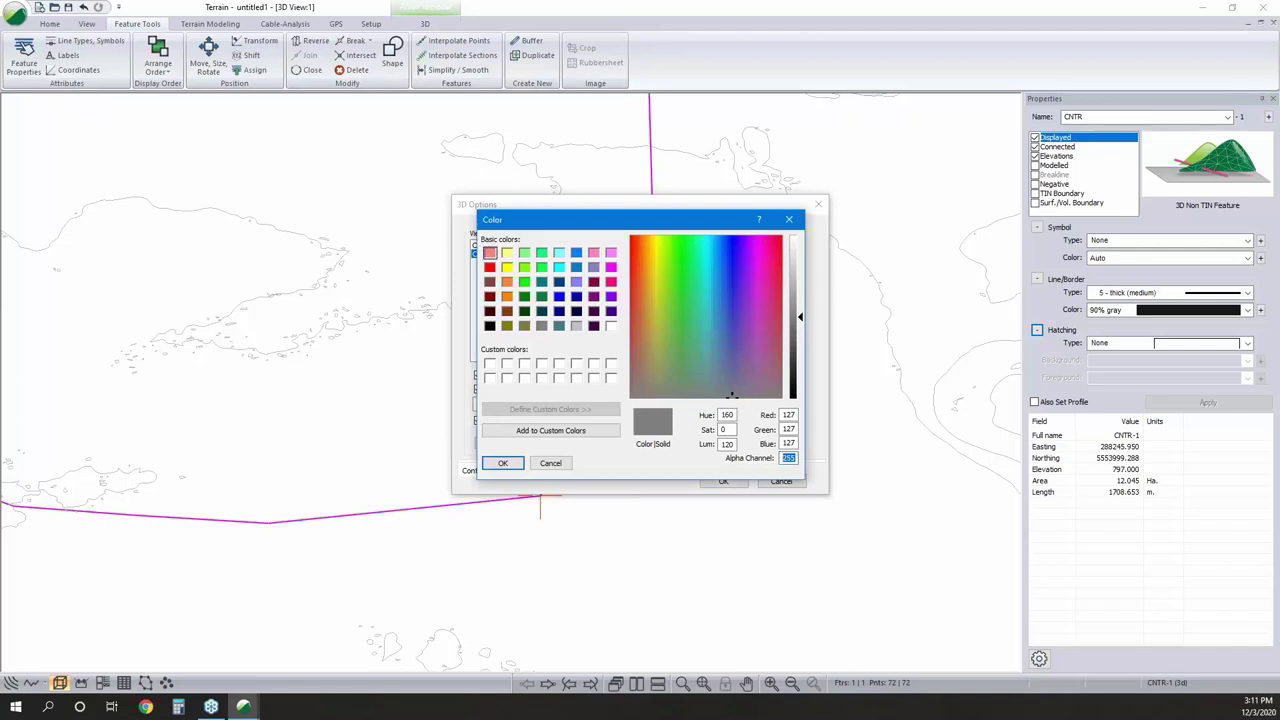
click(503, 463)
click(723, 481)
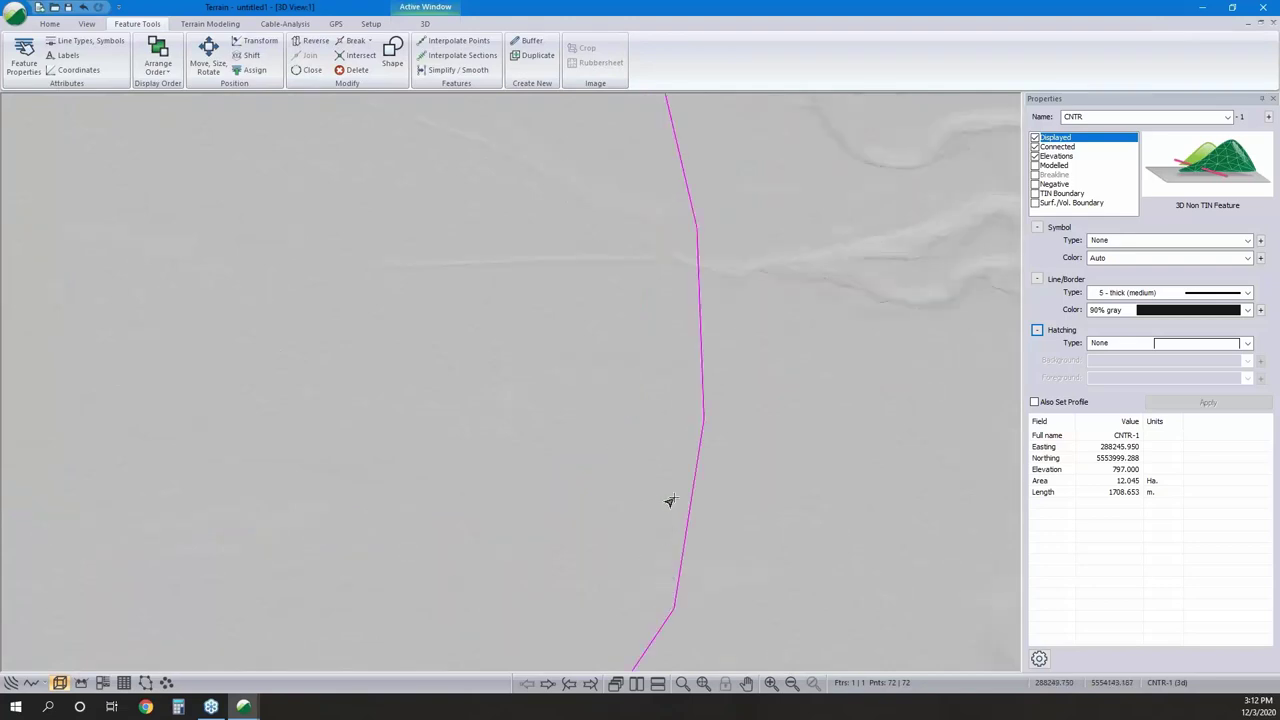
View the whole boundary on the shaded surface, minimize the 3D view and maximize the plan window.
scroll(640, 499, down, 5)
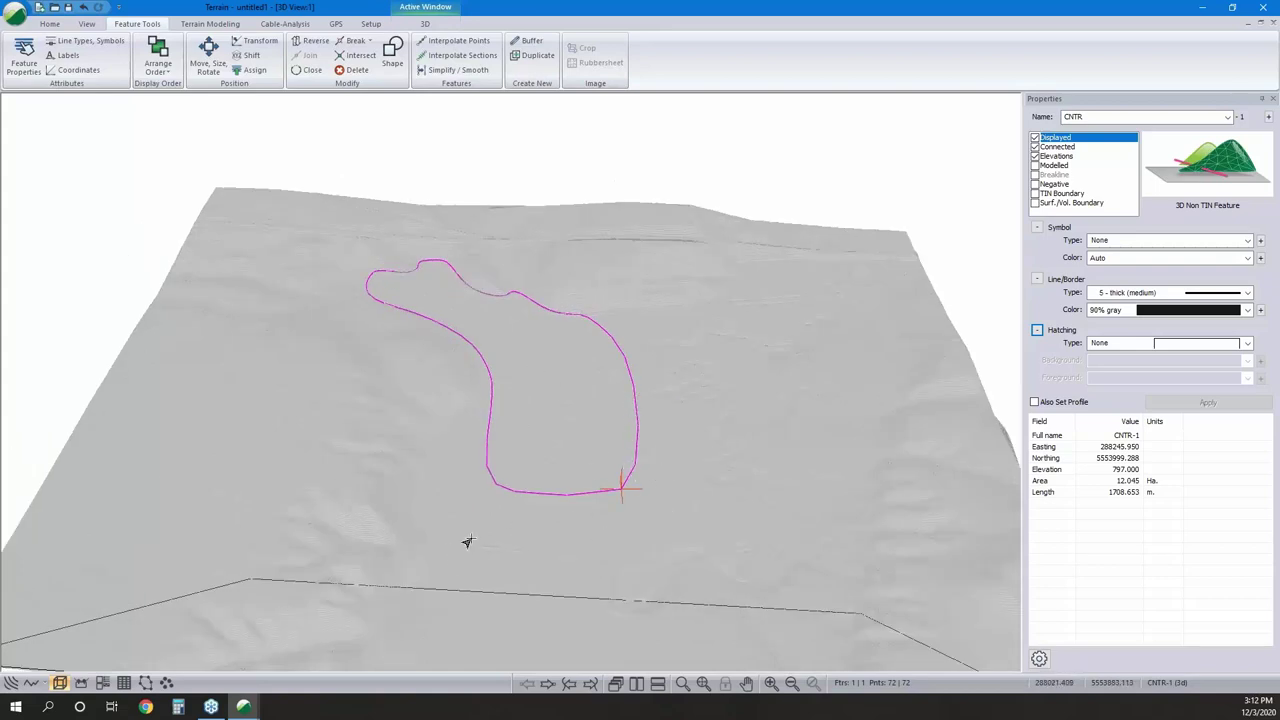
click(1249, 22)
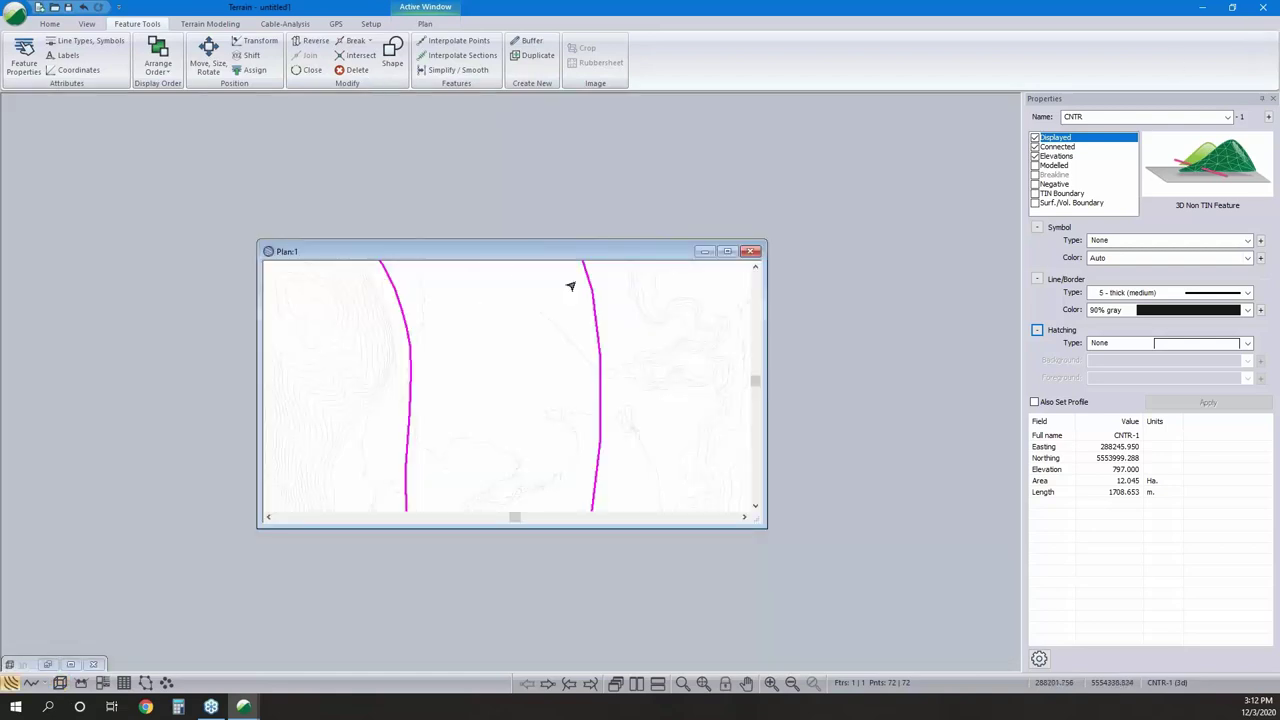
click(727, 251)
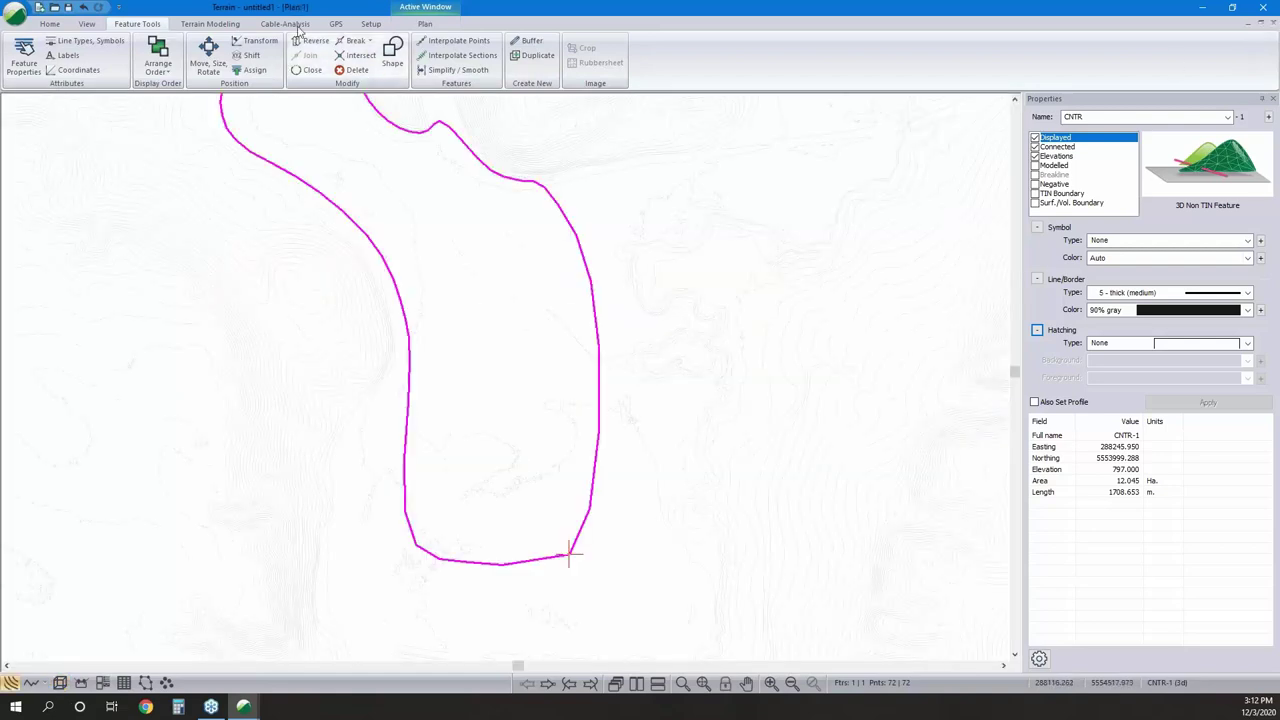
Set up Grading for the wetland boundary with Right orientation and topo.terx as the target surface file.
click(210, 23)
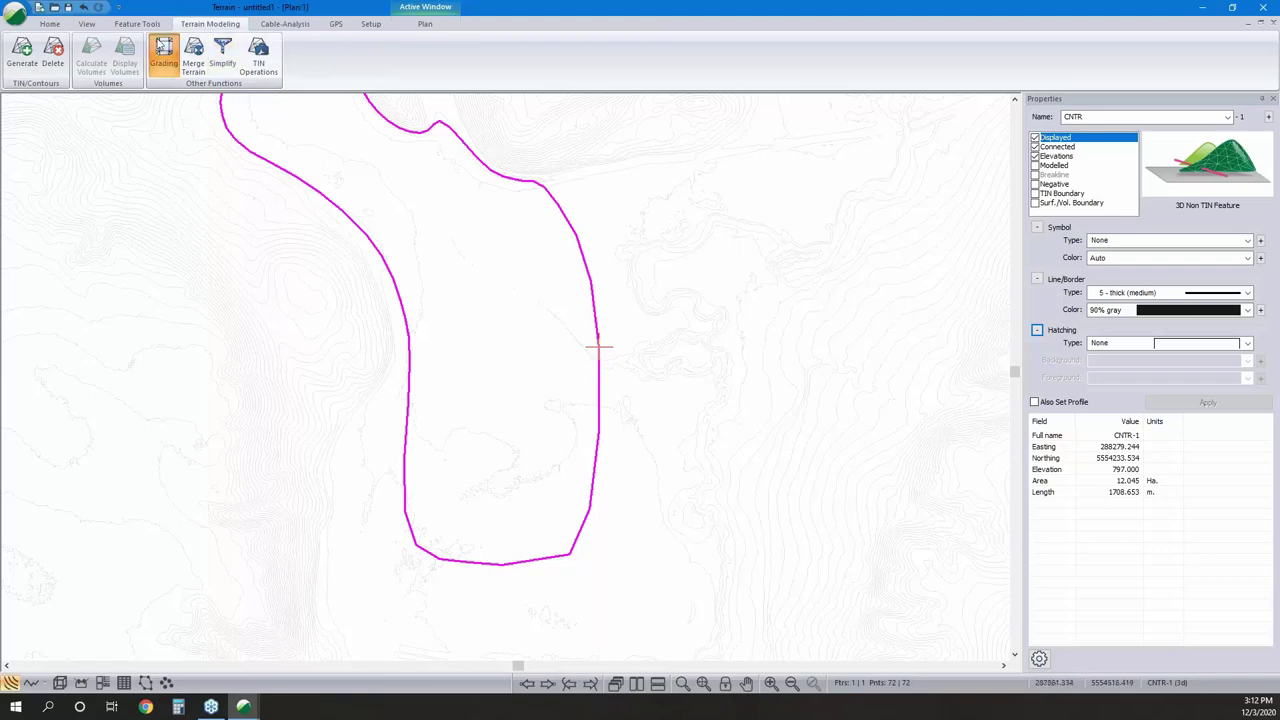
click(164, 52)
click(591, 250)
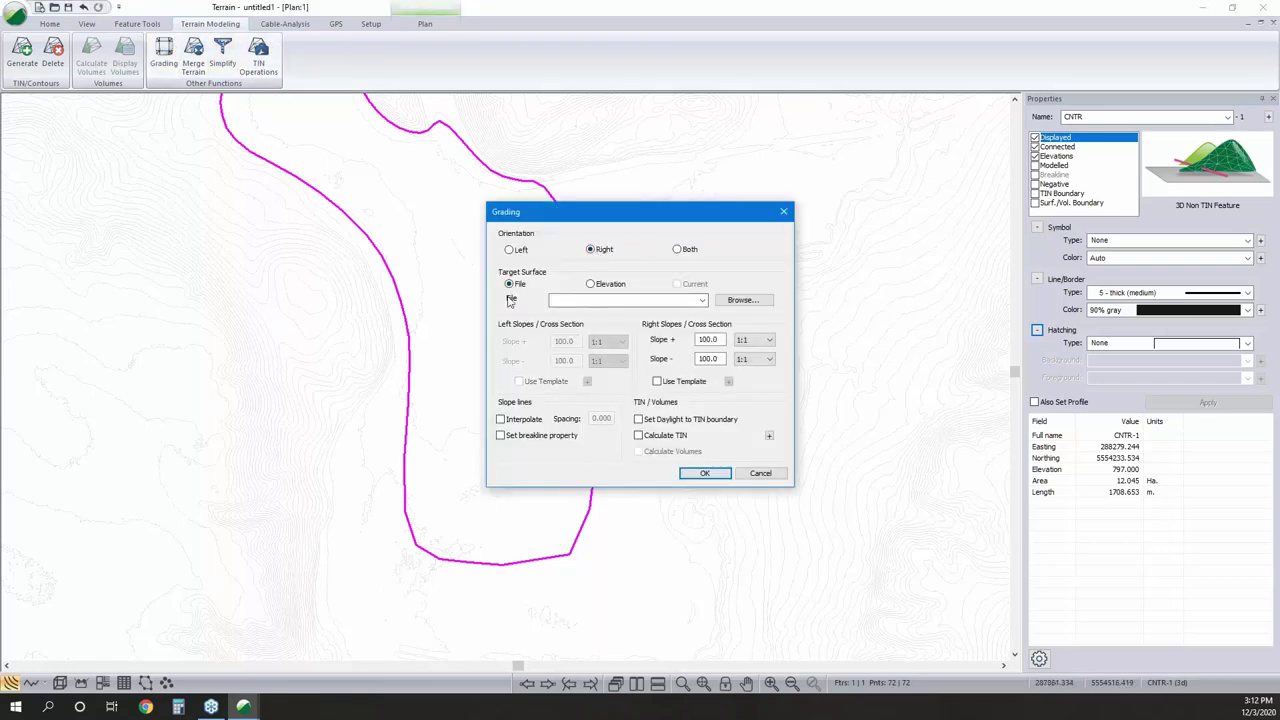
click(702, 300)
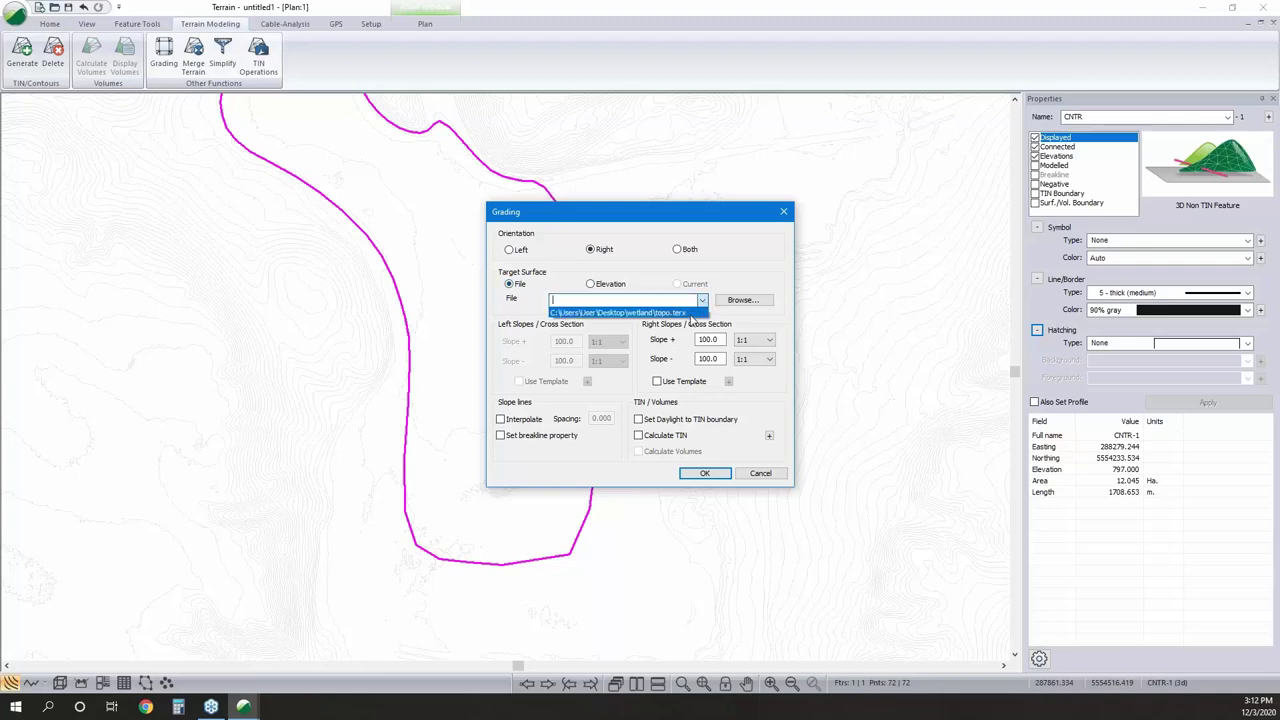
click(690, 309)
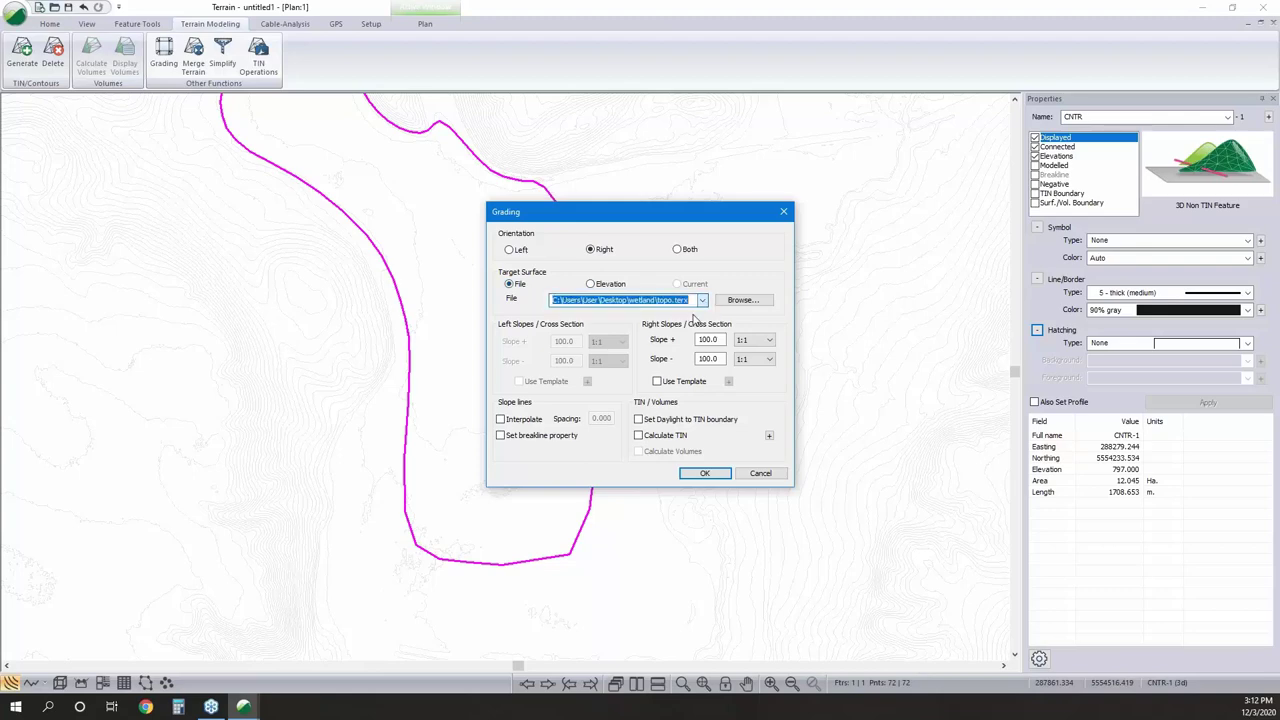
Set the right grading slopes to 2:1 for Slope + and 5:1 for Slope -.
click(760, 342)
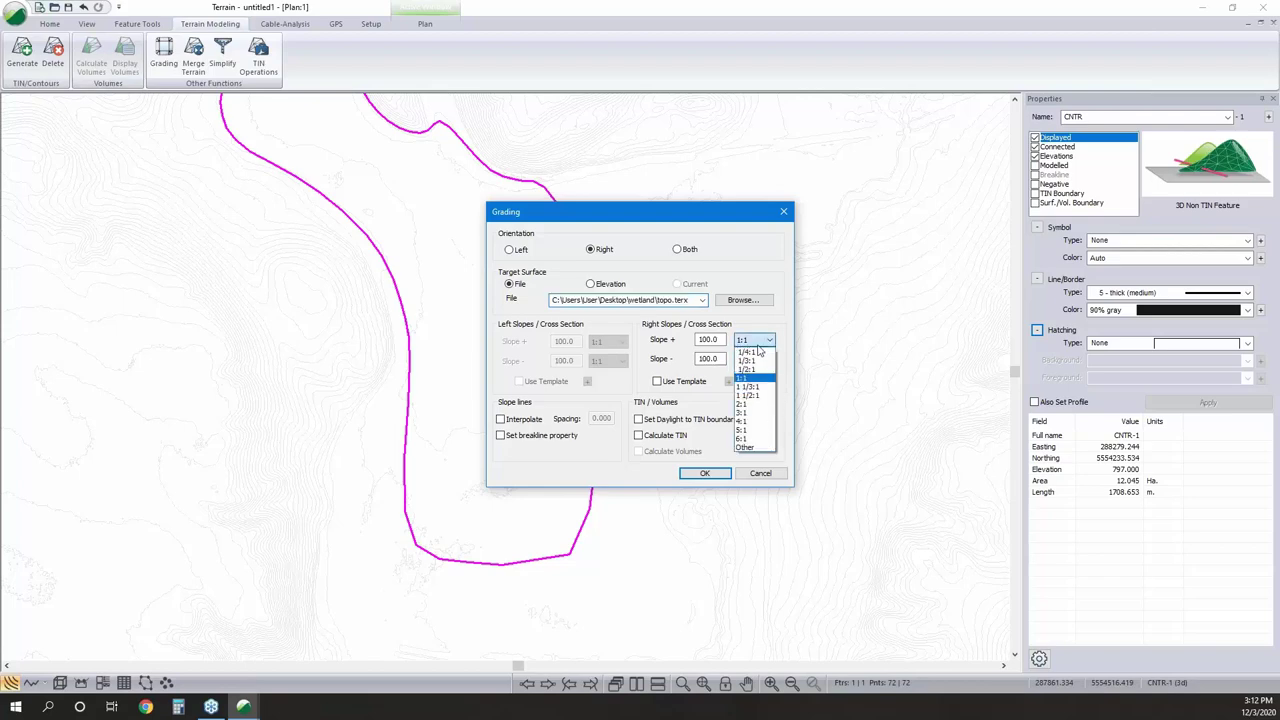
click(765, 404)
click(758, 359)
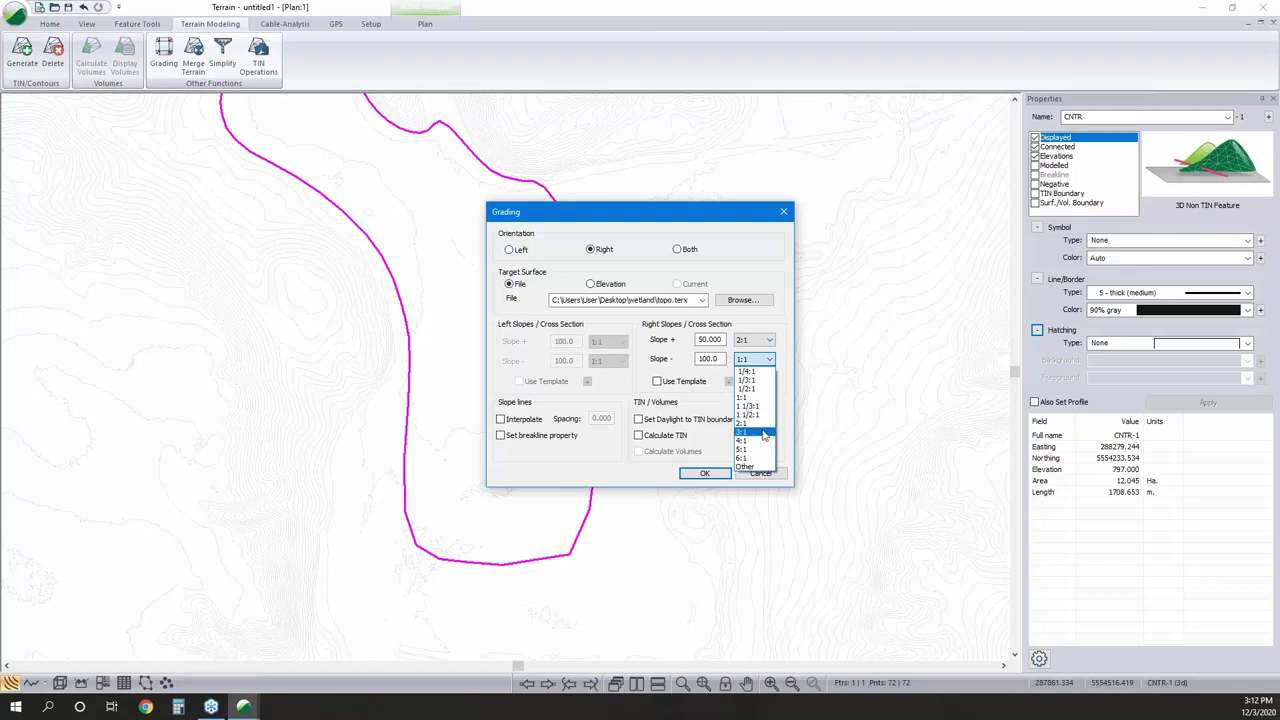
click(762, 441)
click(760, 359)
click(768, 450)
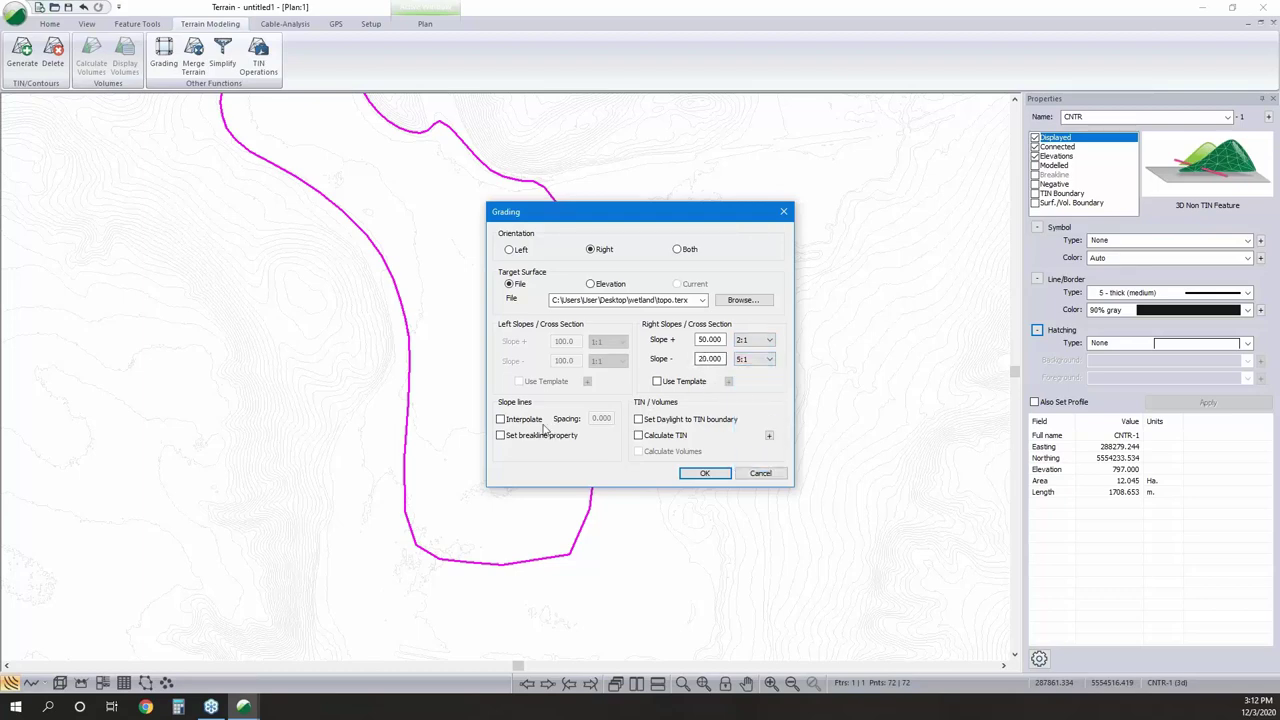
Enable interpolated slope lines at a spacing of 5 and run the grading.
click(501, 419)
double_click(592, 419)
text(5)
click(704, 473)
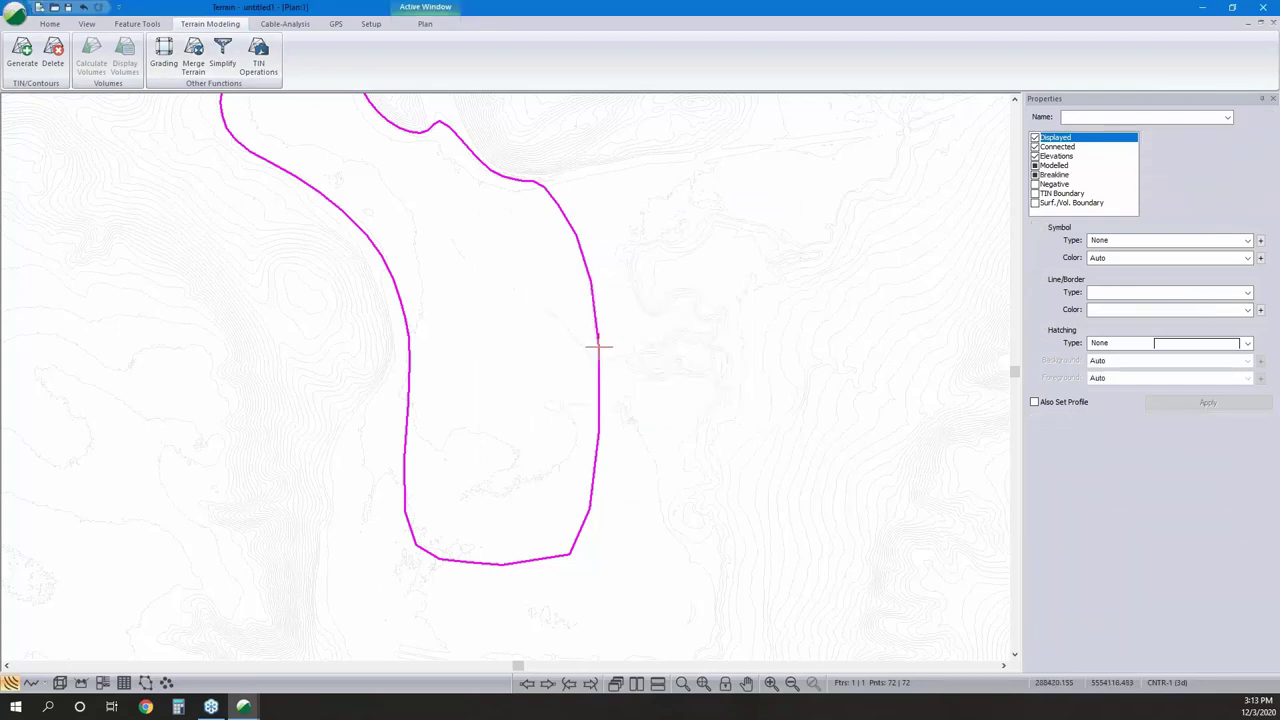
Rename the wetland boundary feature as Top and enable its Modelled and Breakline properties.
scroll(566, 323, up, 3)
click(571, 320)
click(673, 309)
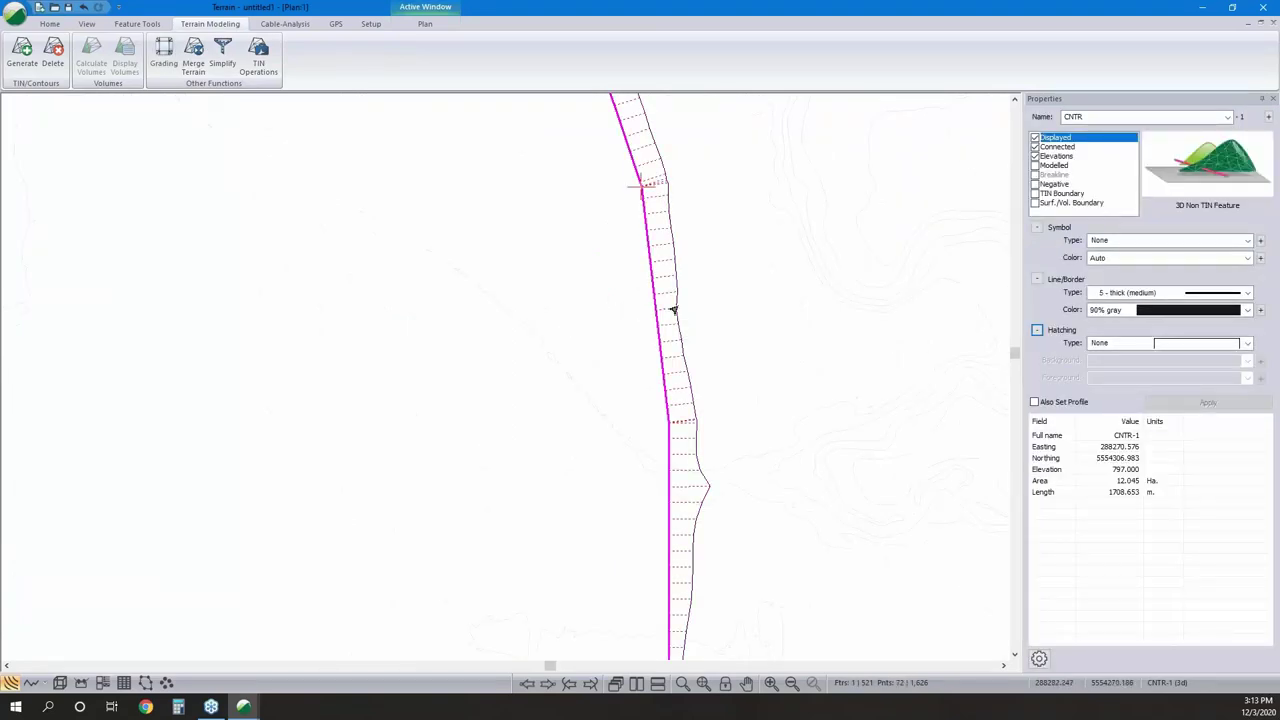
double_click(673, 309)
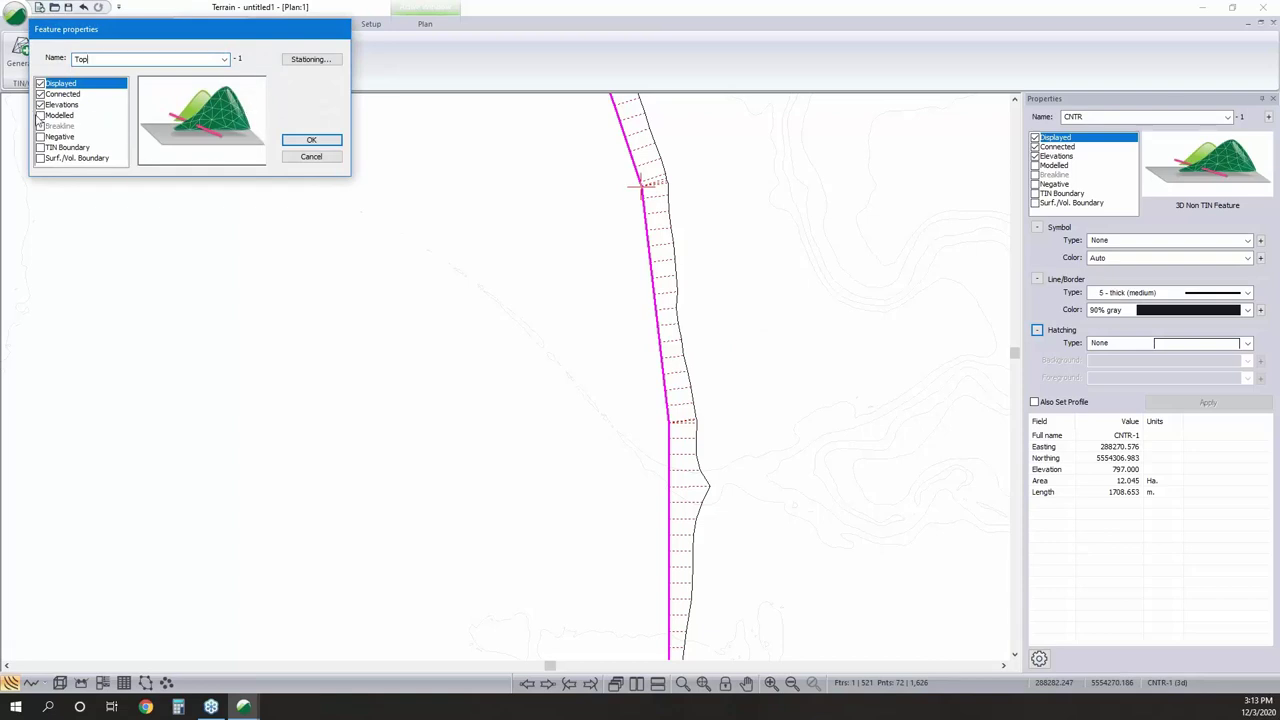
click(40, 116)
click(40, 126)
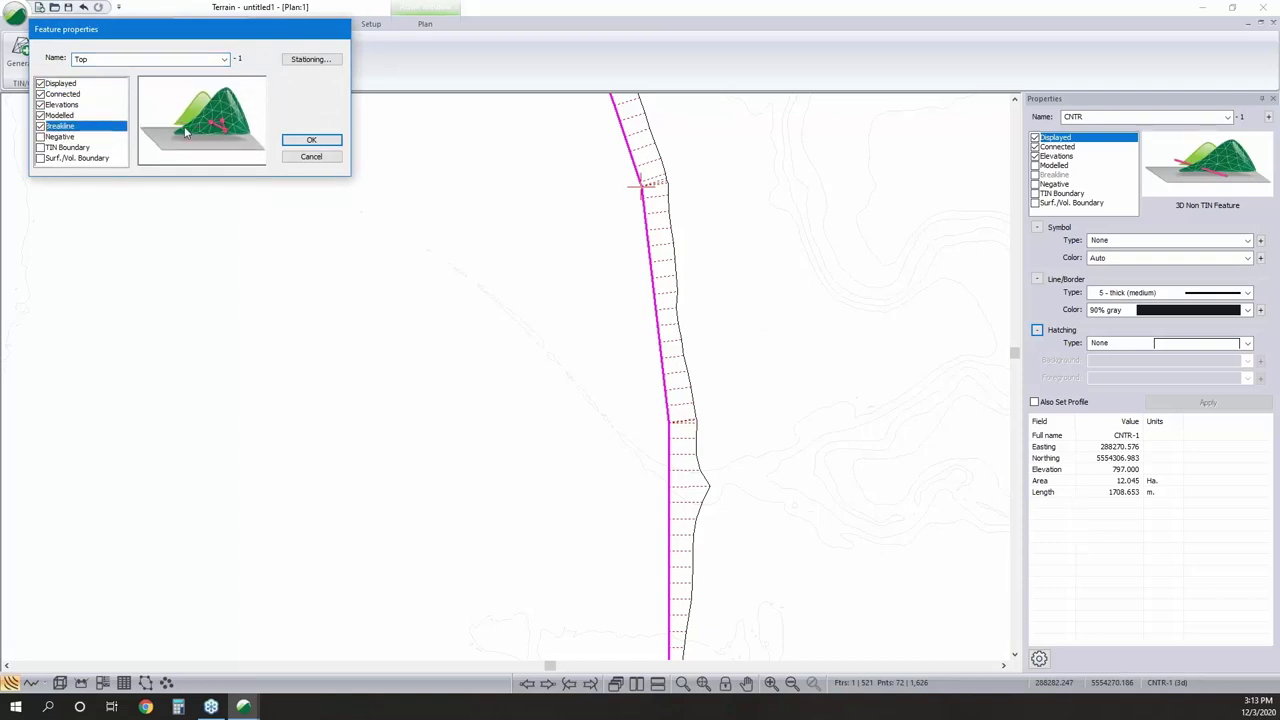
click(310, 140)
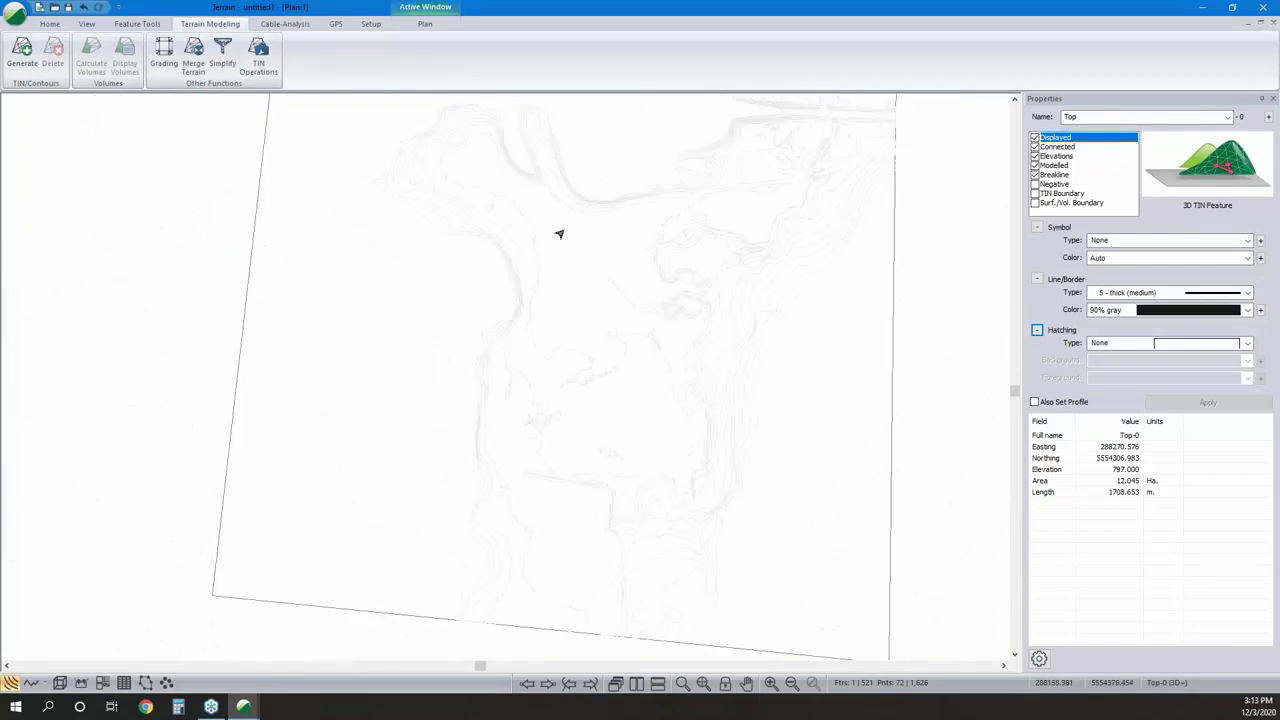
Create a circular offset of the Top boundary at a distance of 4 on the left side.
scroll(519, 175, up, 1)
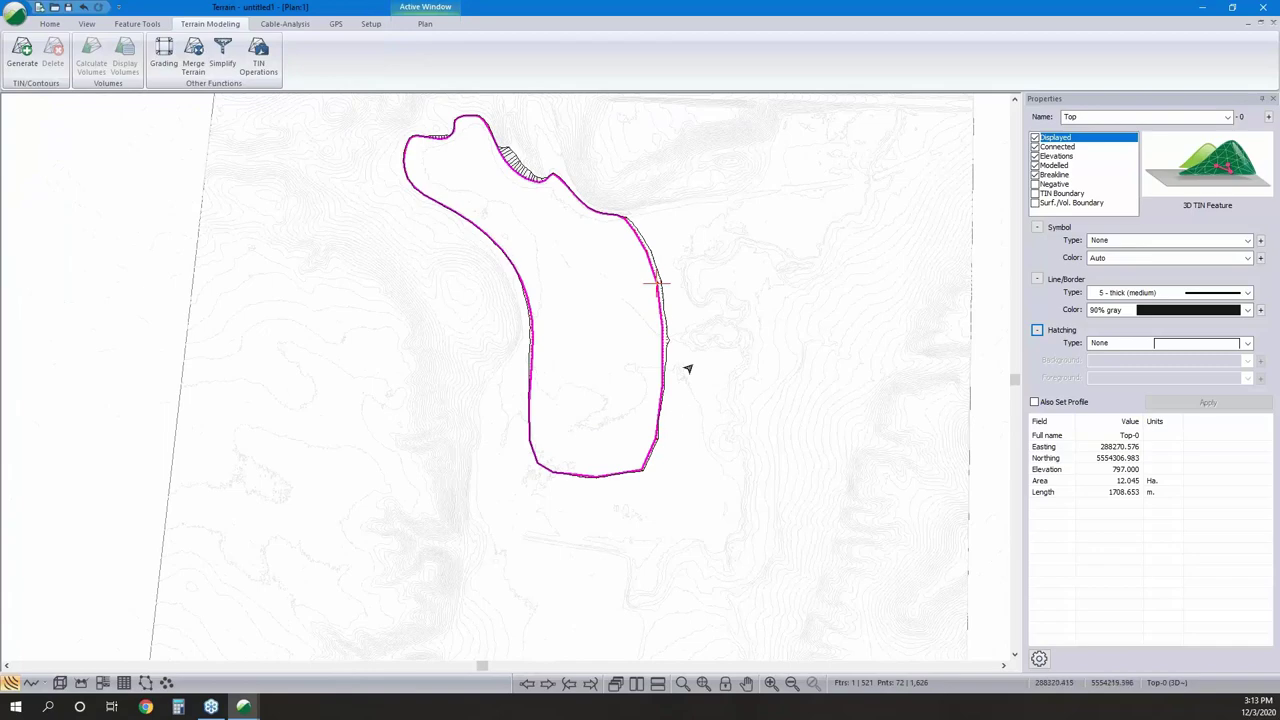
scroll(657, 283, up, 5)
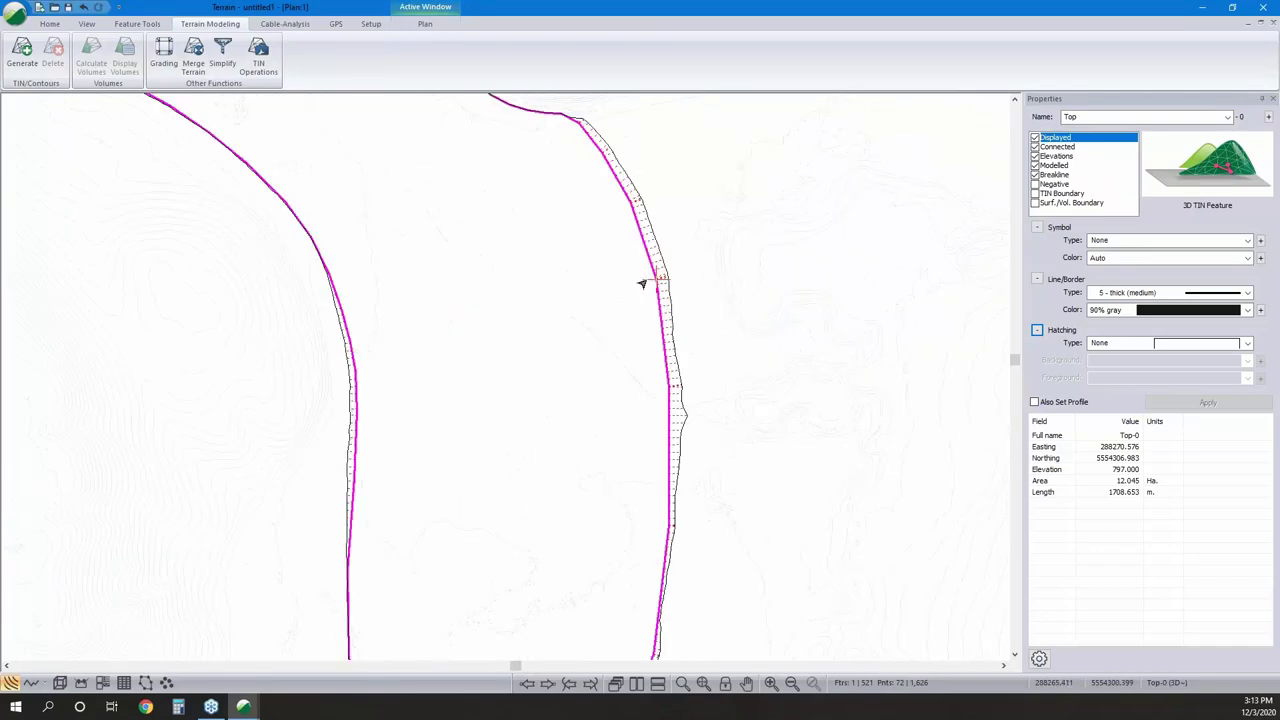
right_click(642, 276)
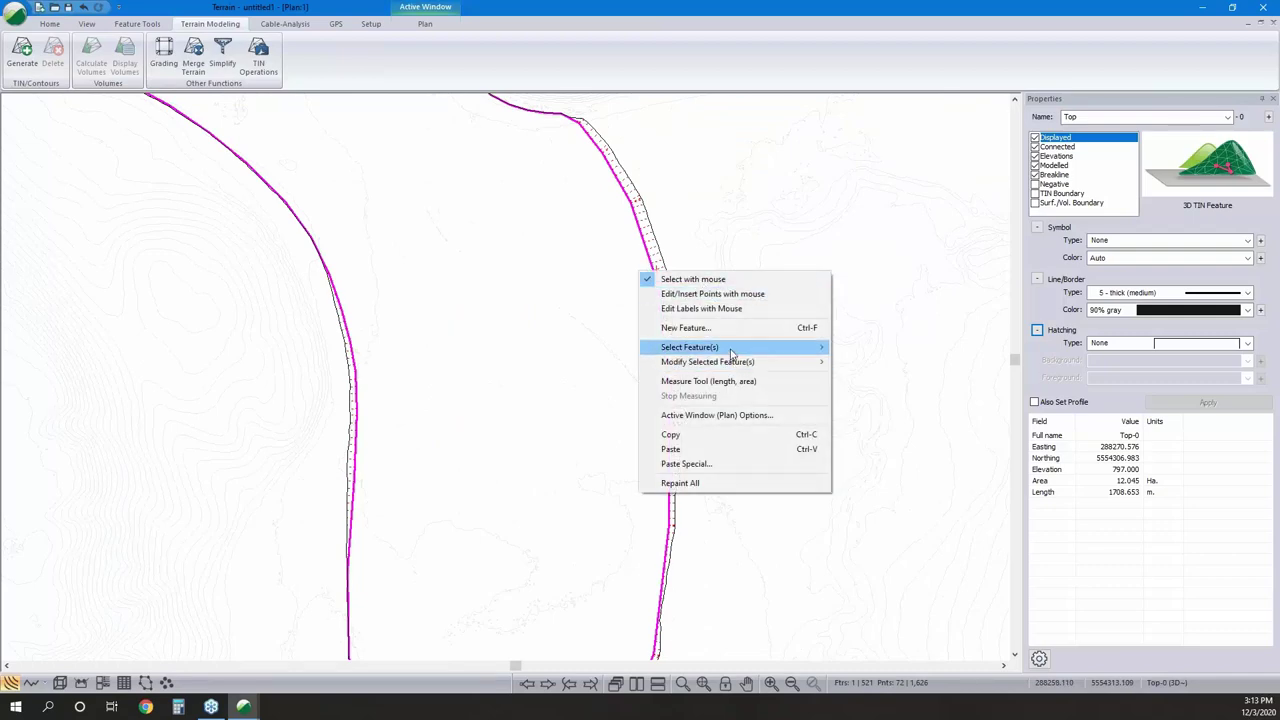
mouse_move(740, 367)
click(883, 392)
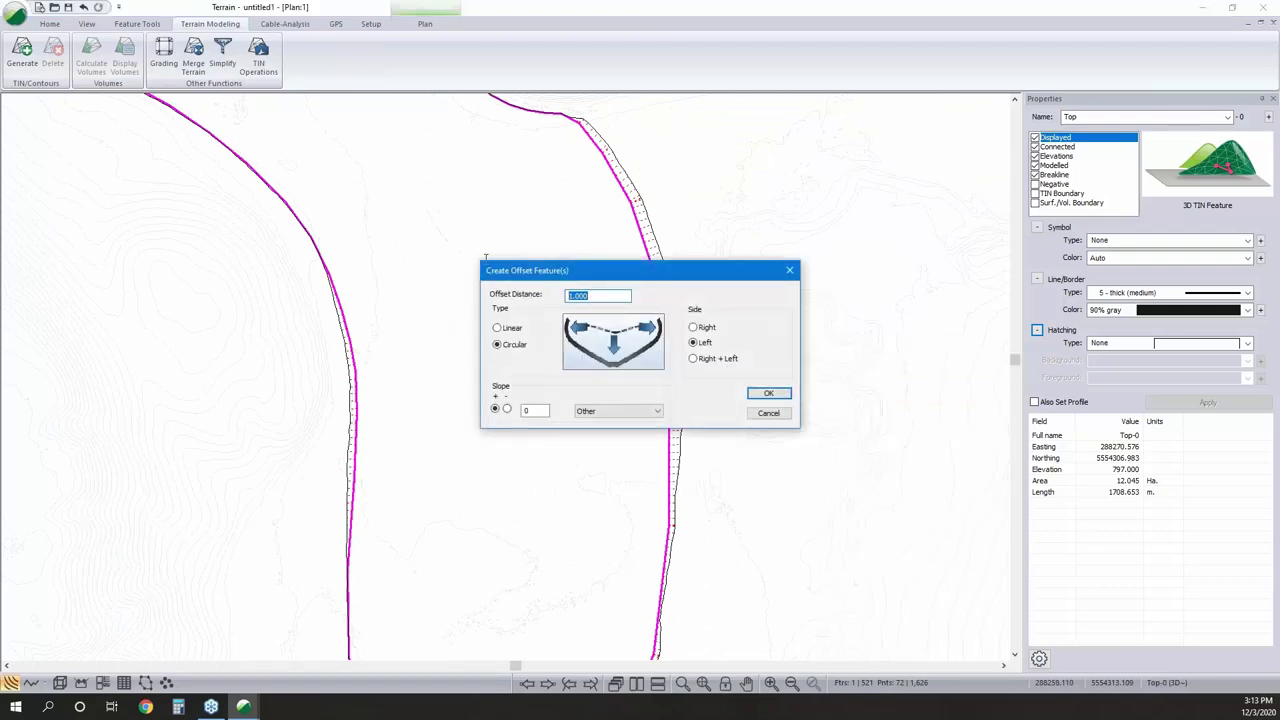
text(4)
click(769, 393)
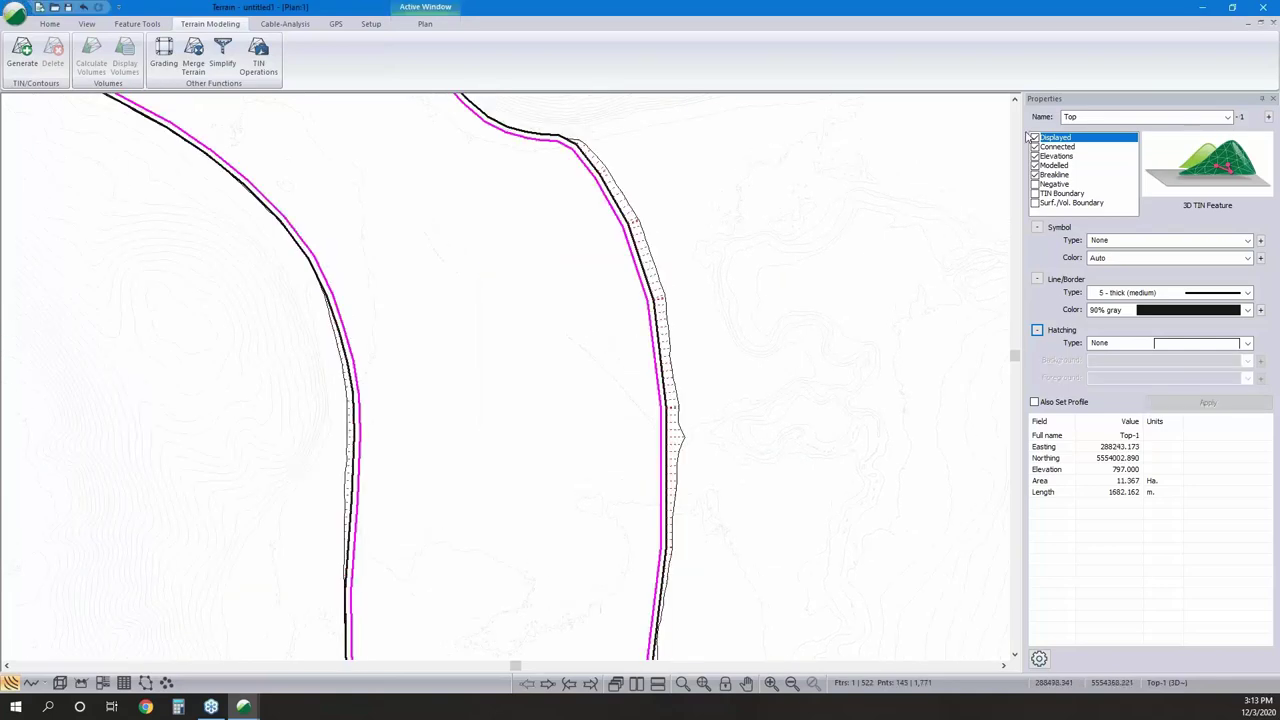
Set up Grading for the inner offset line with a target elevation of 796.5.
click(643, 300)
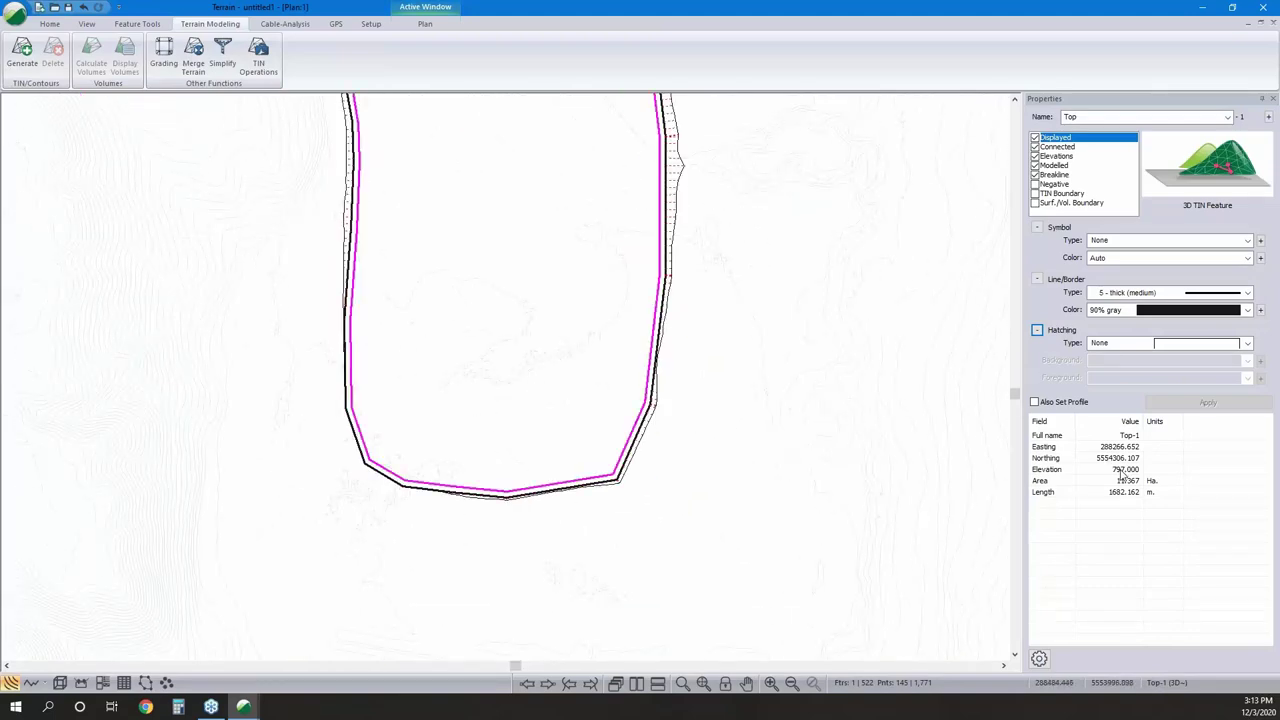
middle_drag(777, 214, 745, 300)
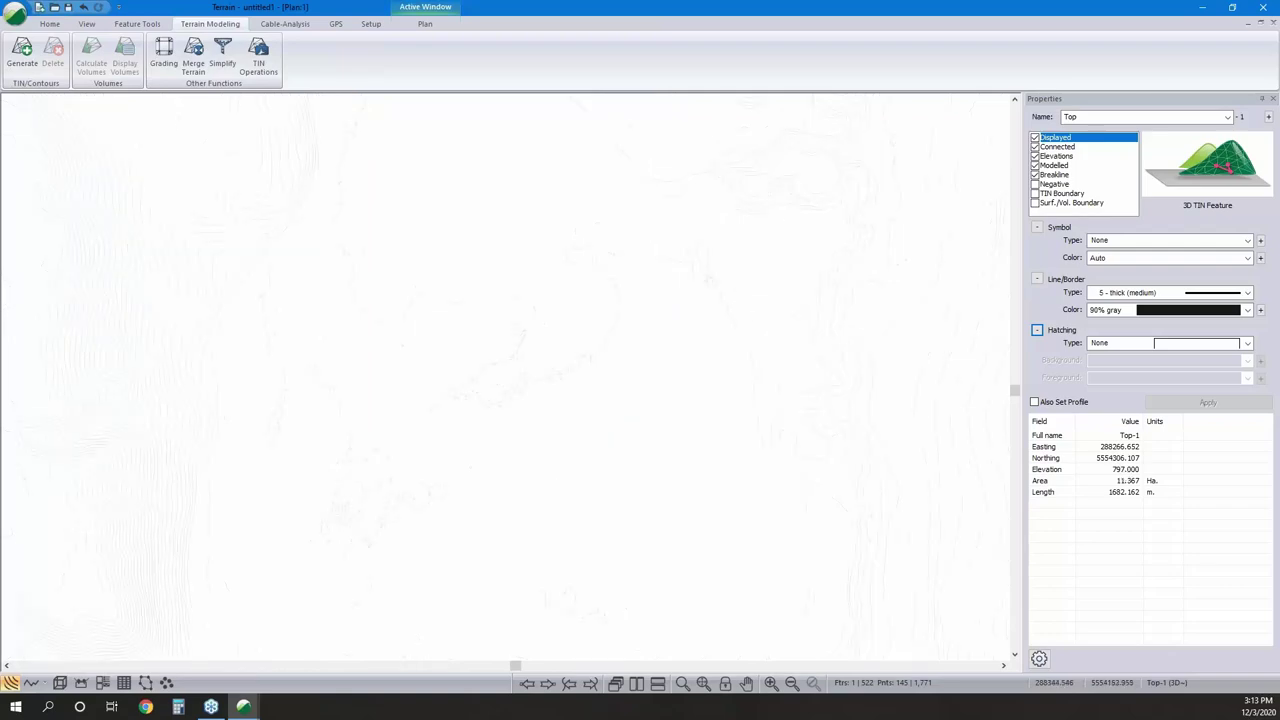
click(166, 50)
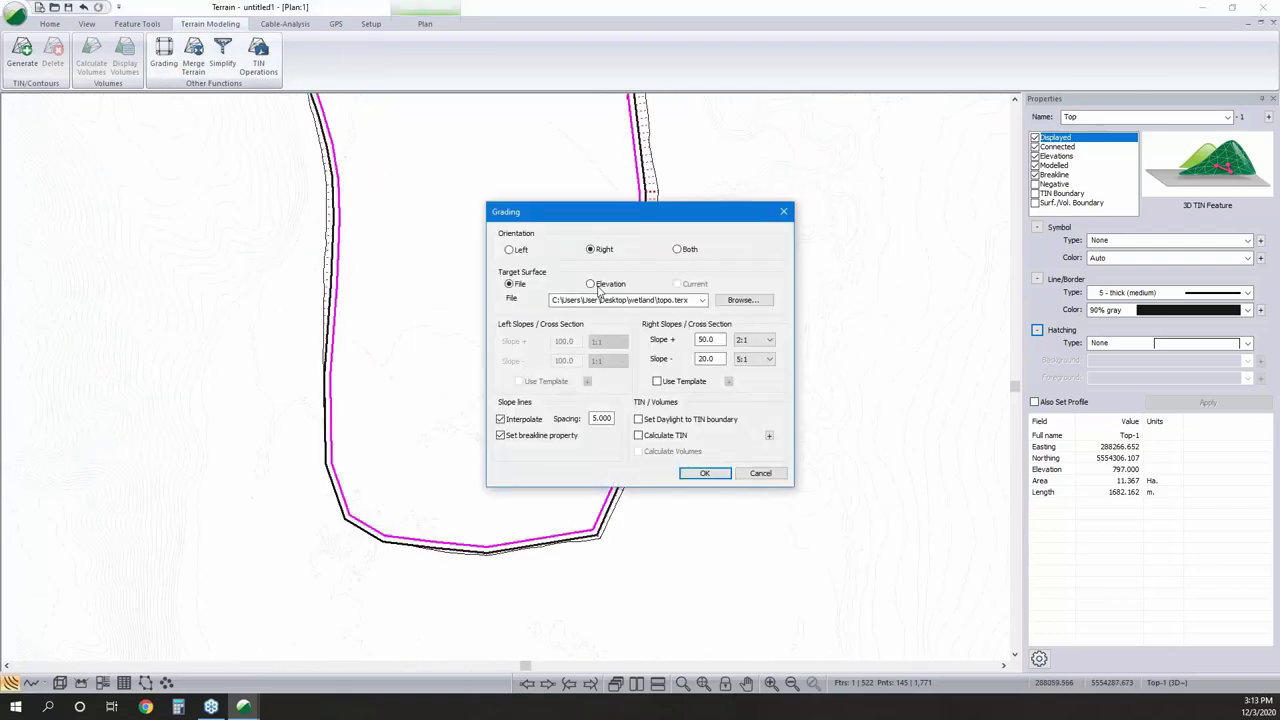
click(591, 284)
drag(603, 298, 449, 279)
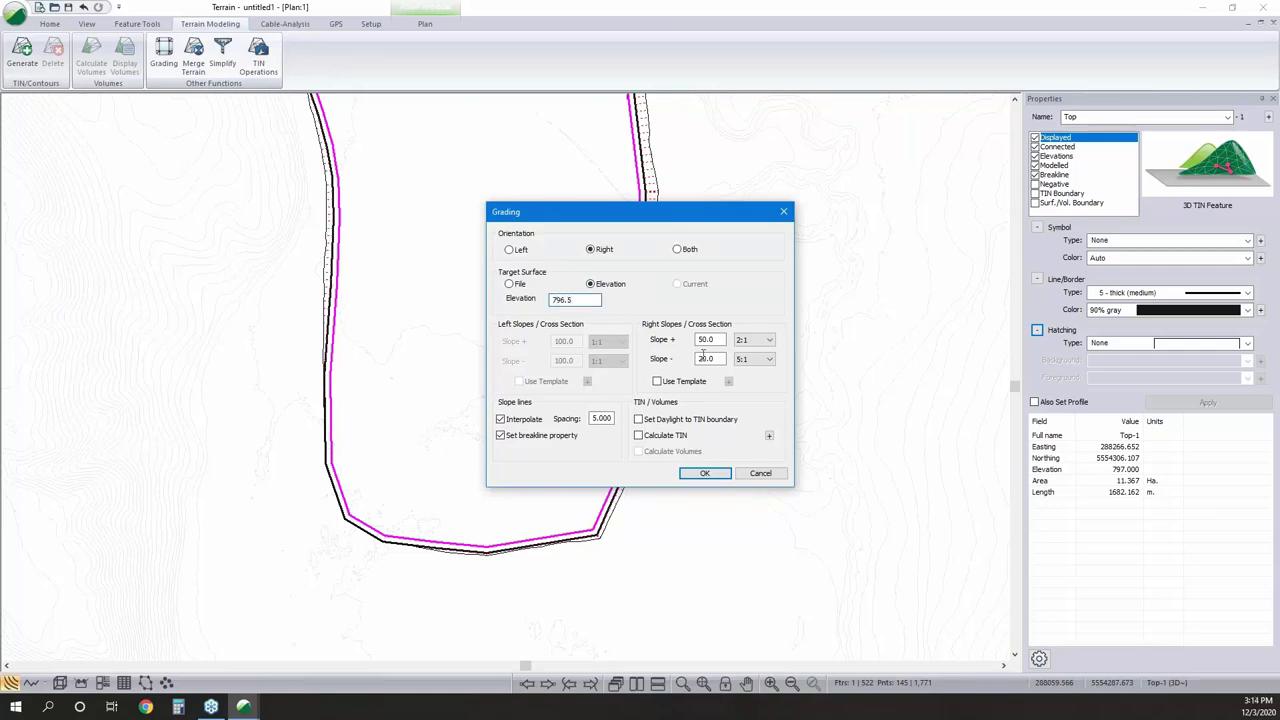
Set the grading orientation to Left with Slope - at 5:1 and run the grading.
click(510, 250)
click(621, 362)
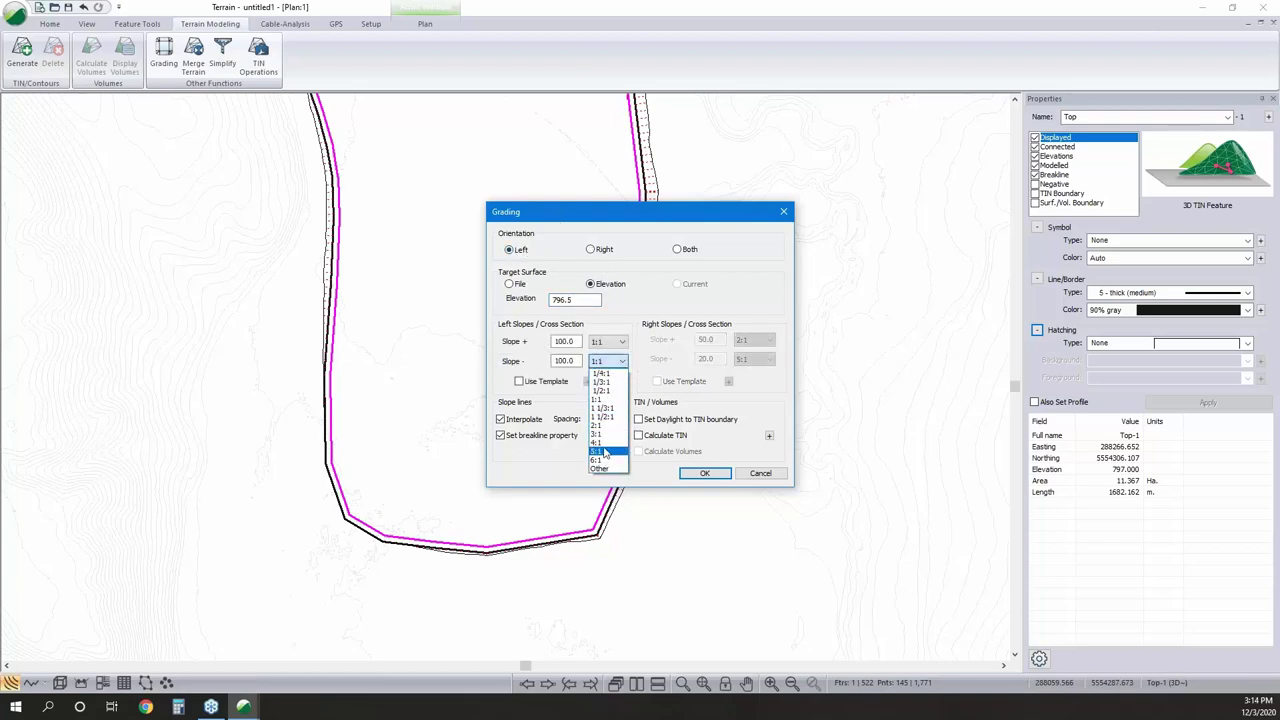
click(606, 453)
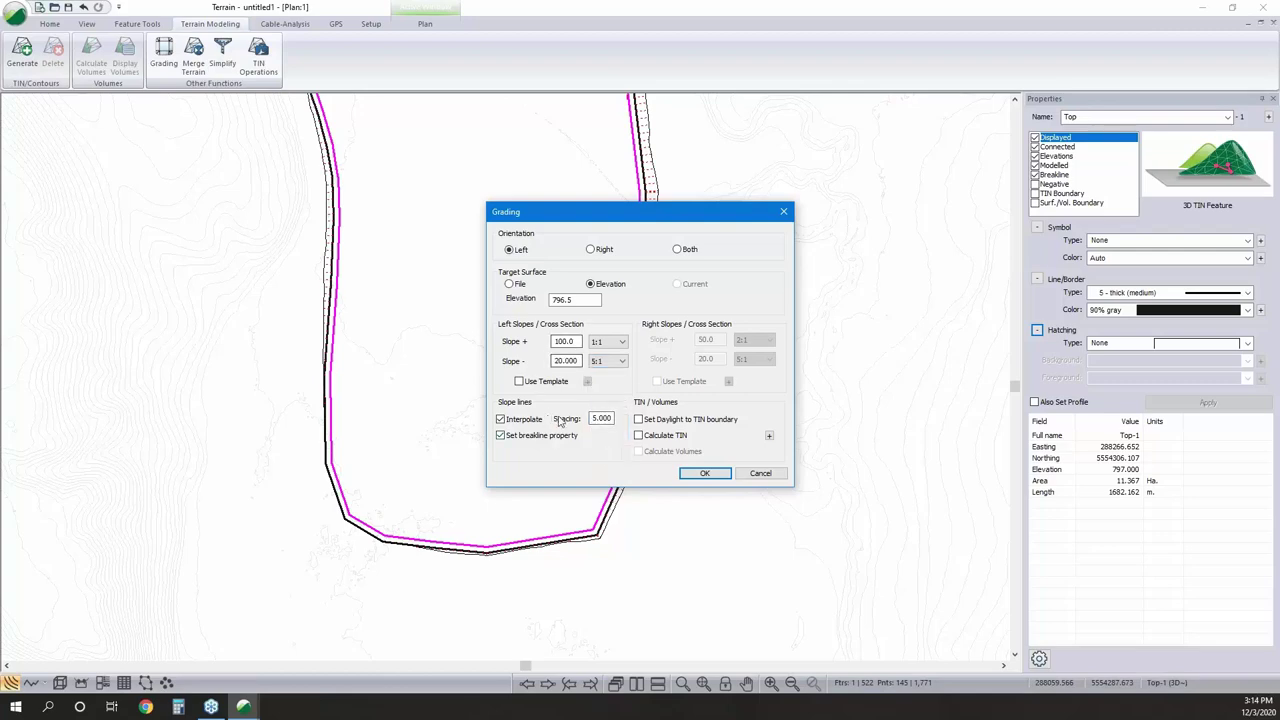
click(712, 476)
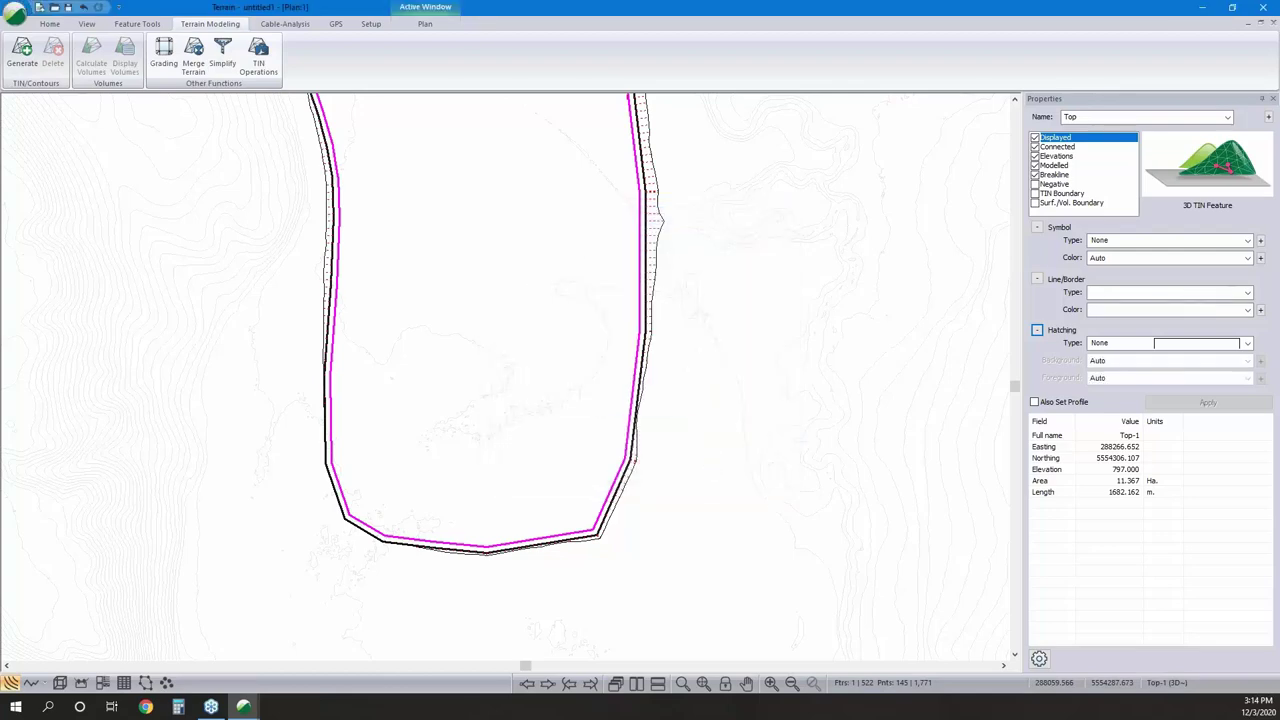
Select the new slope line on the inside of the berm and check the existing ground elevation beside it.
scroll(600, 398, up, 3)
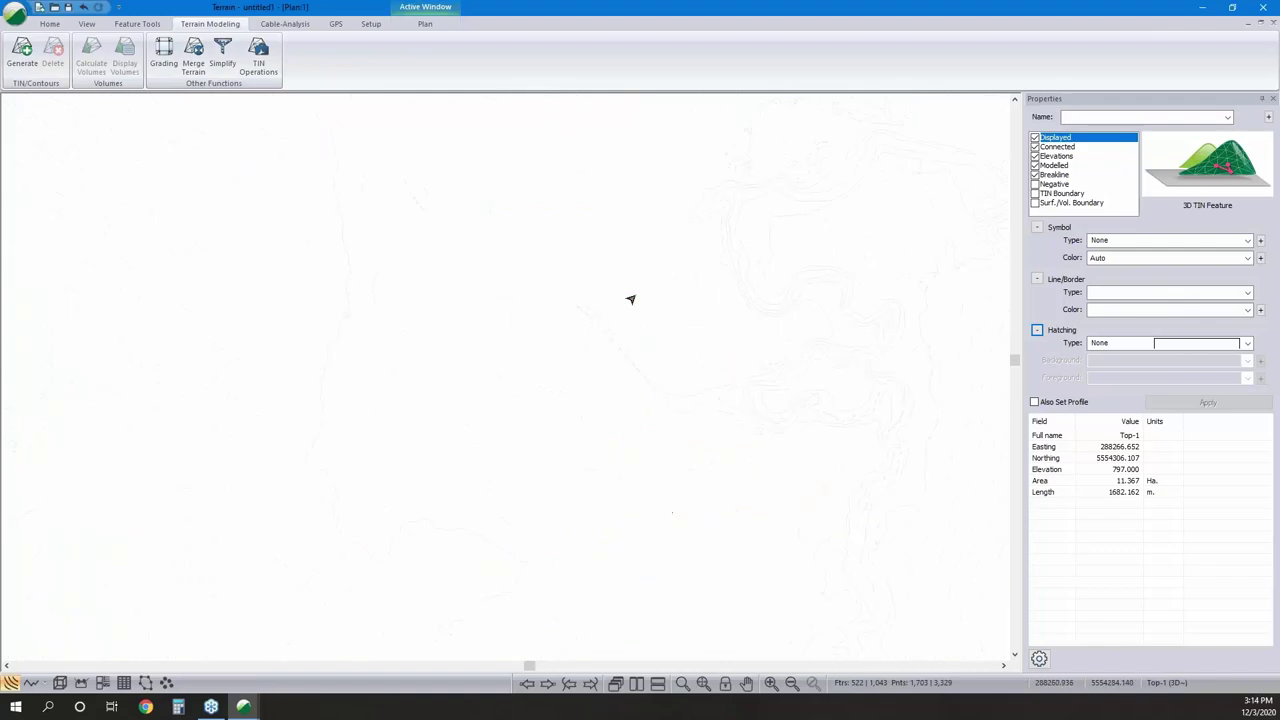
click(640, 289)
scroll(654, 284, up, 2)
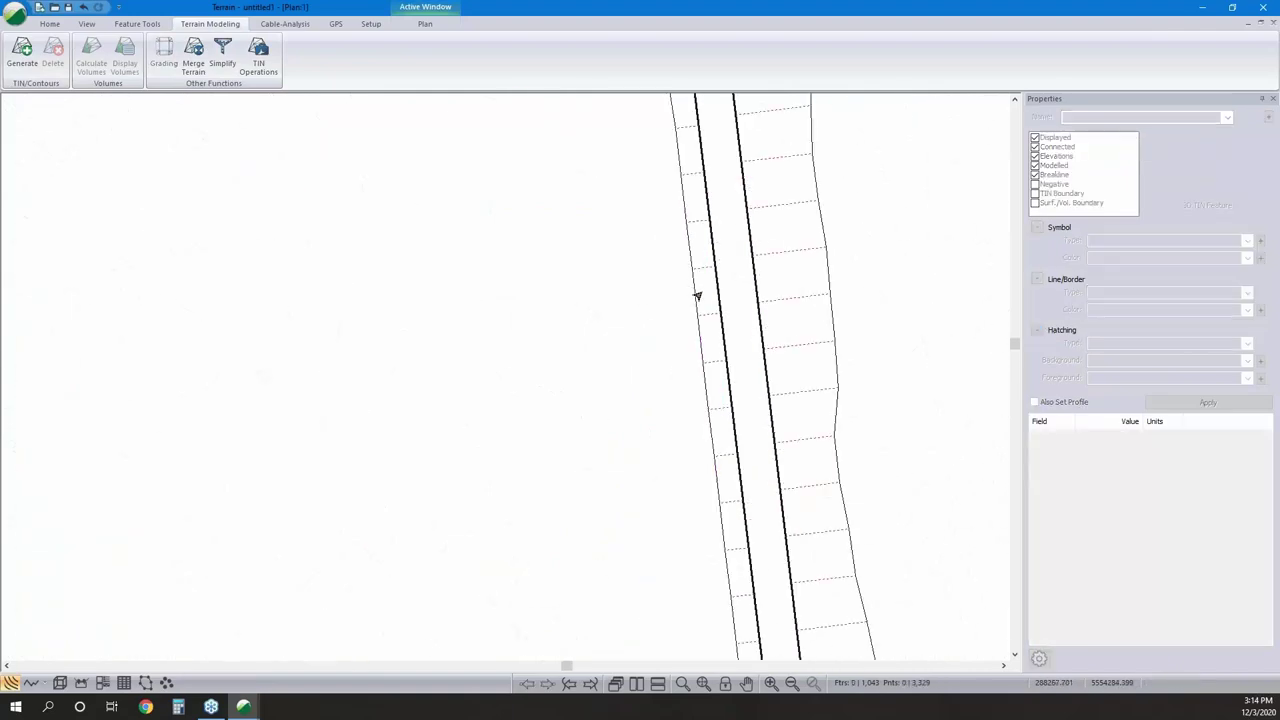
click(694, 293)
scroll(686, 243, down, 2)
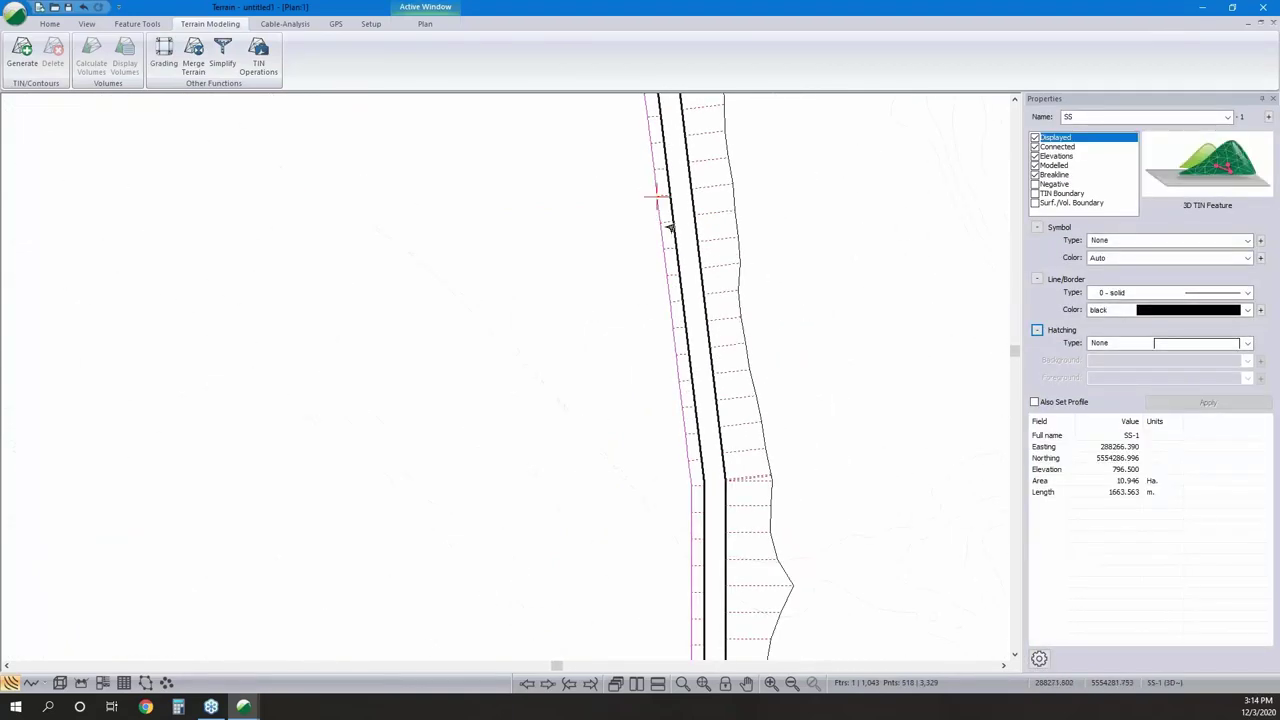
scroll(692, 235, down, 4)
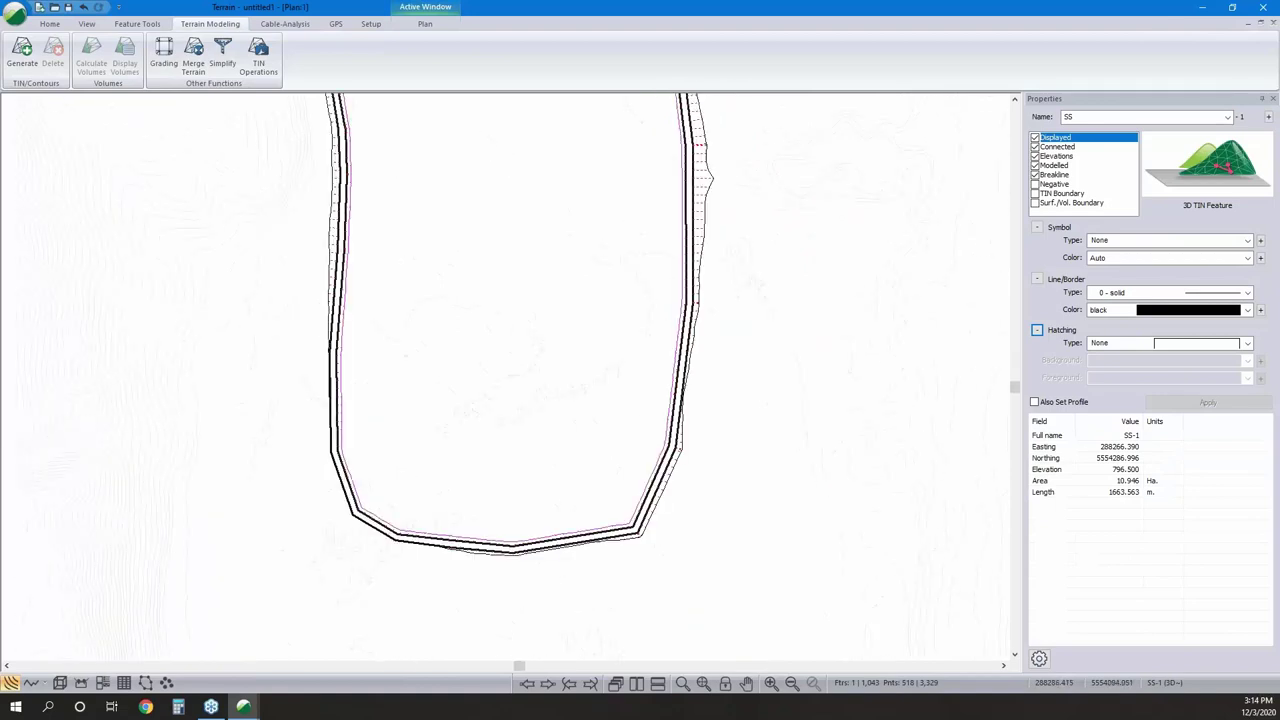
scroll(657, 374, up, 2)
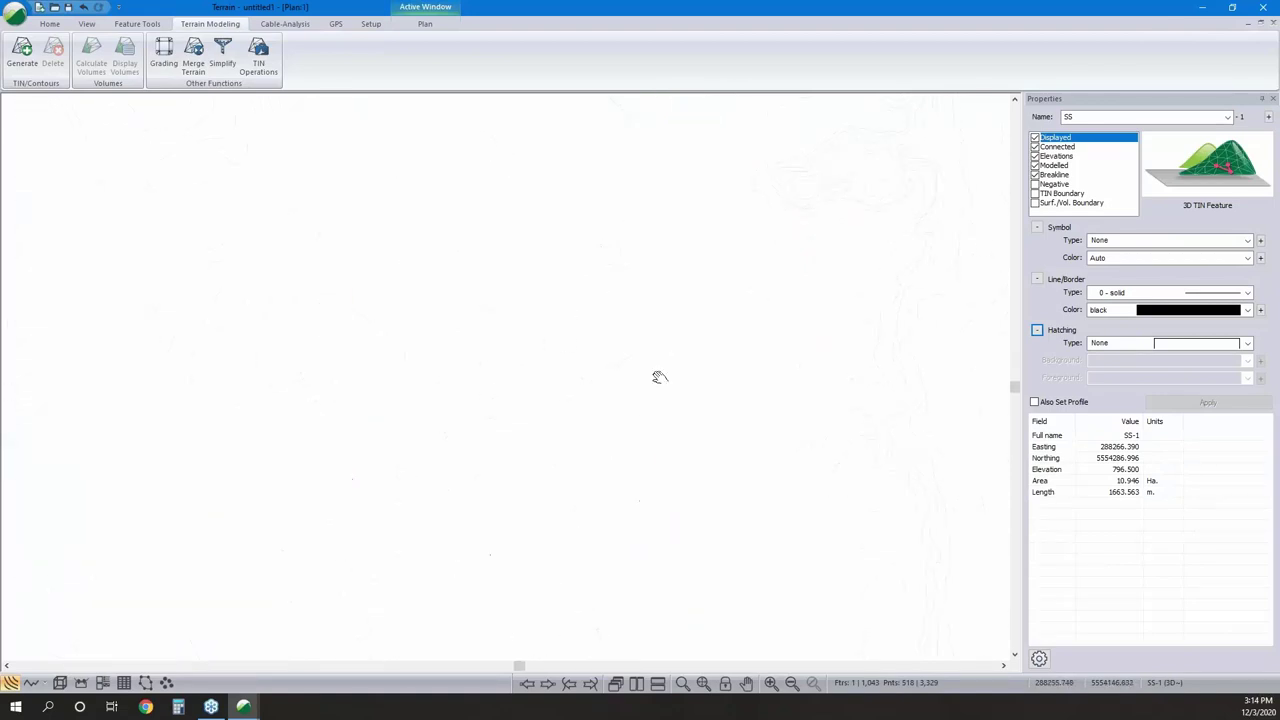
scroll(673, 213, up, 2)
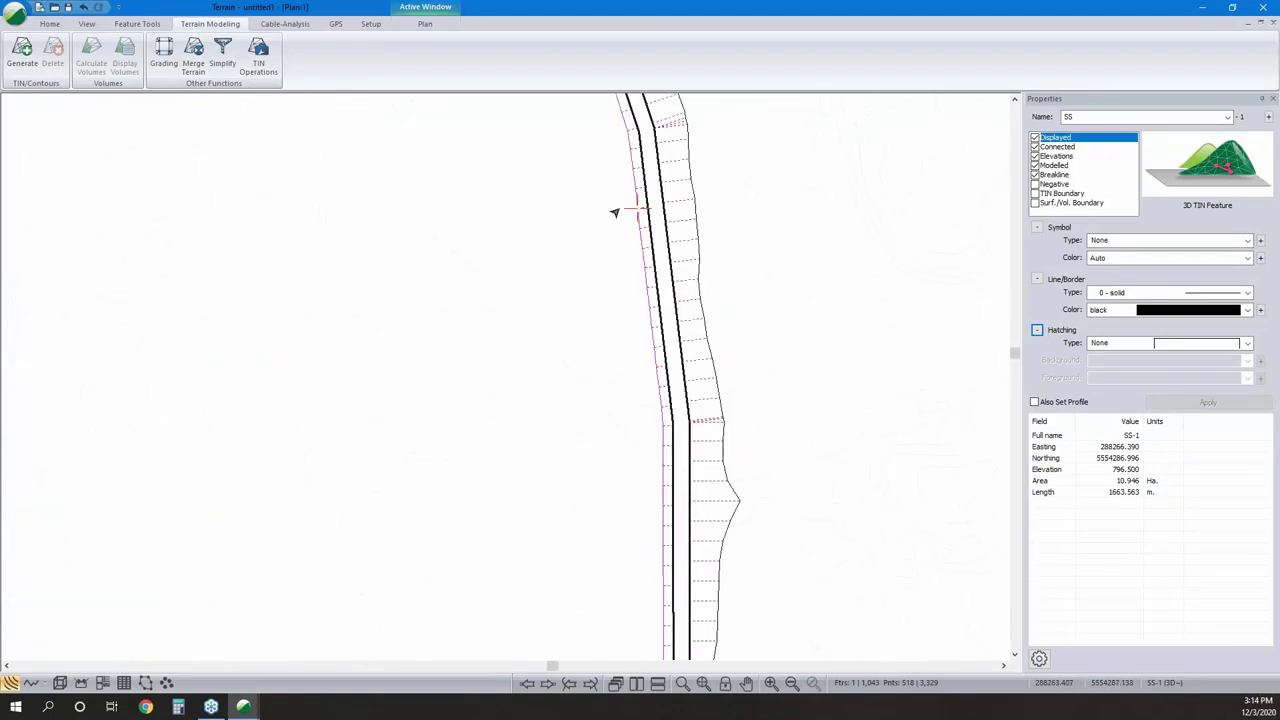
scroll(694, 318, down, 4)
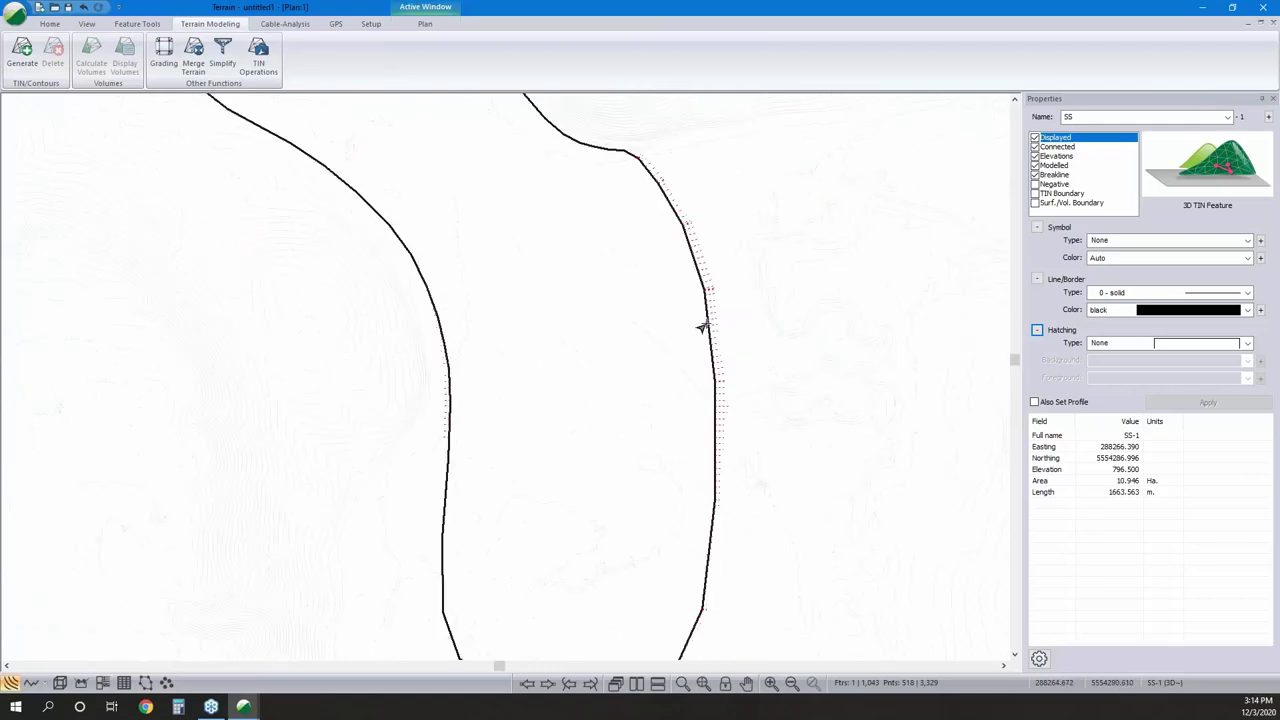
mouse_move(616, 300)
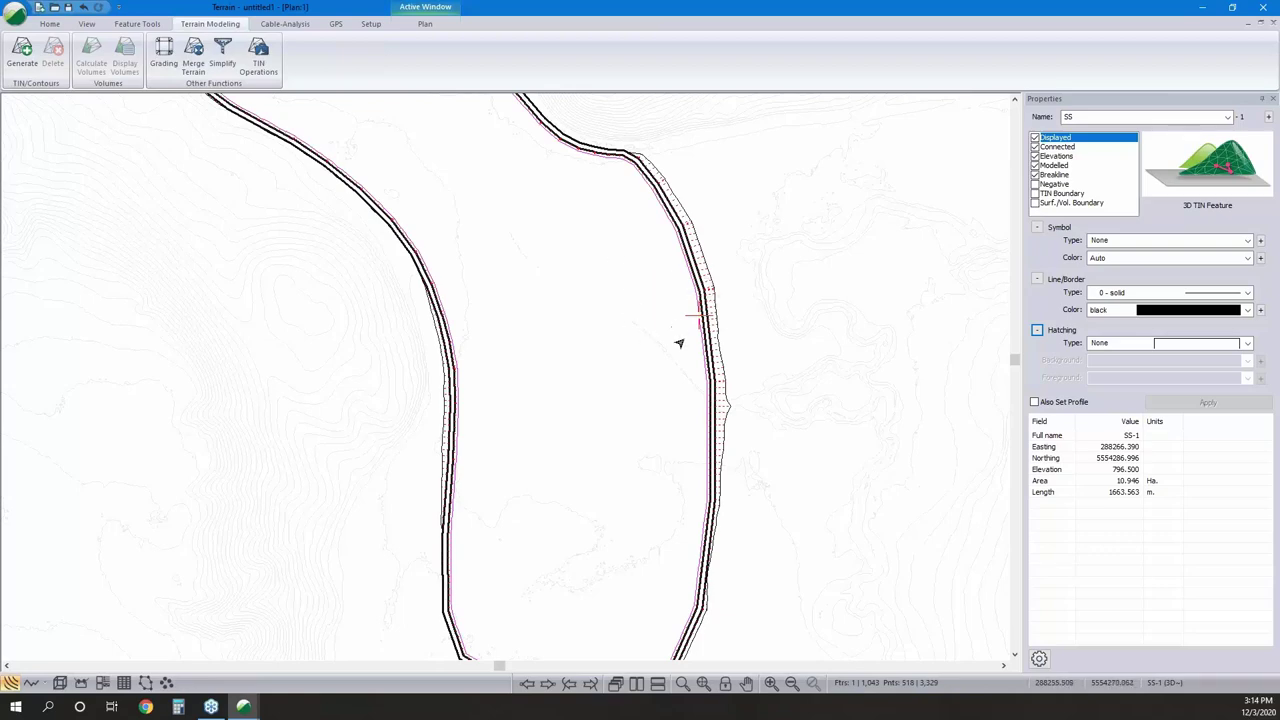
mouse_move(690, 308)
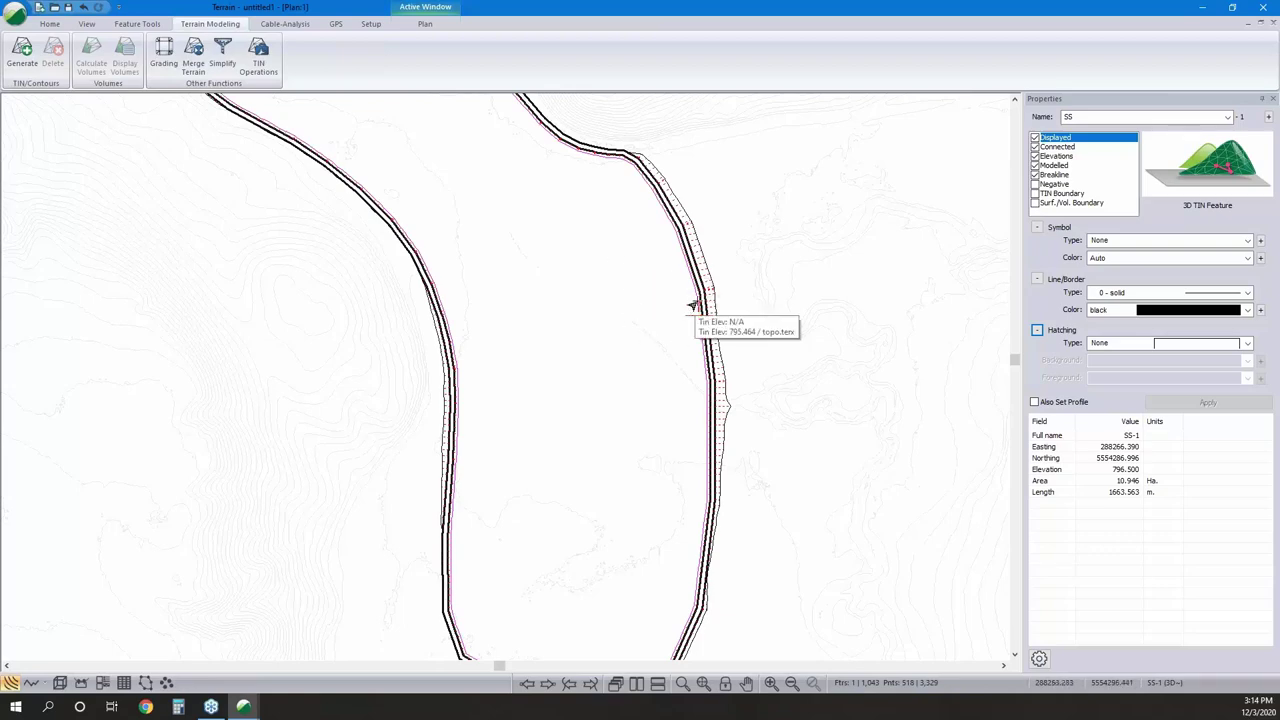
Start Grading from the inner slope line to the left, with Slope - set to Other at 2.0.
click(166, 60)
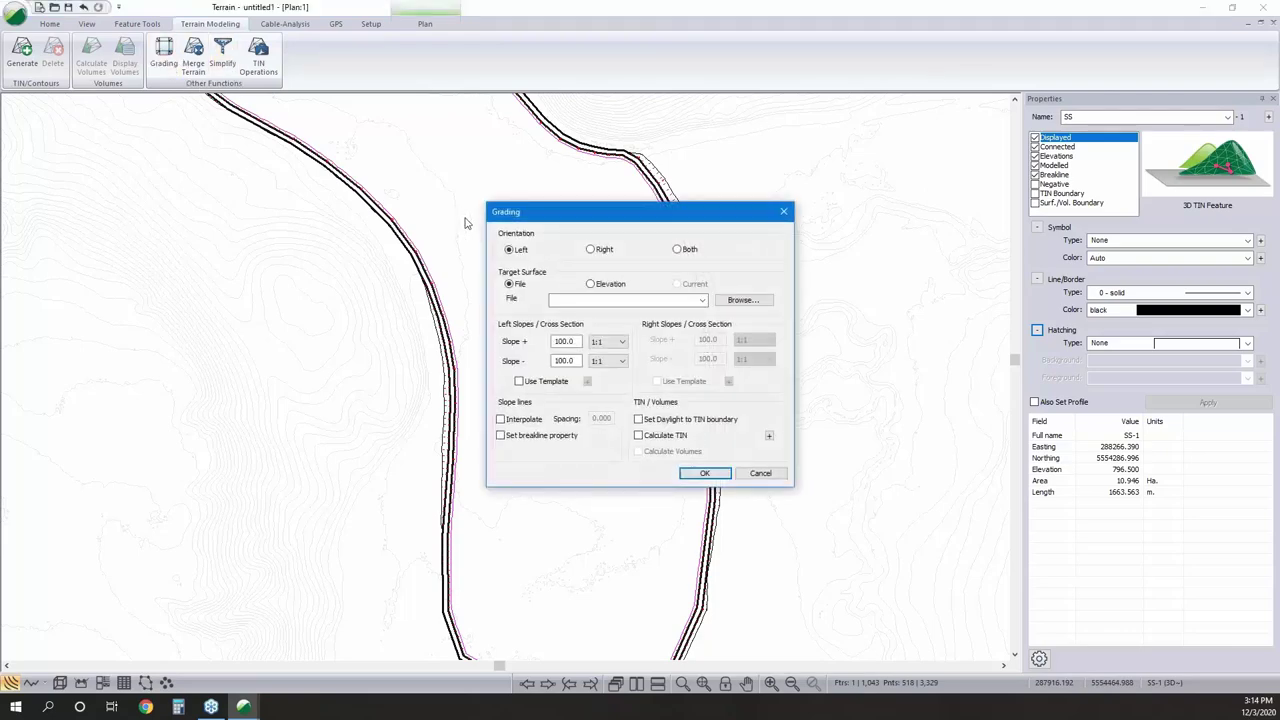
click(761, 474)
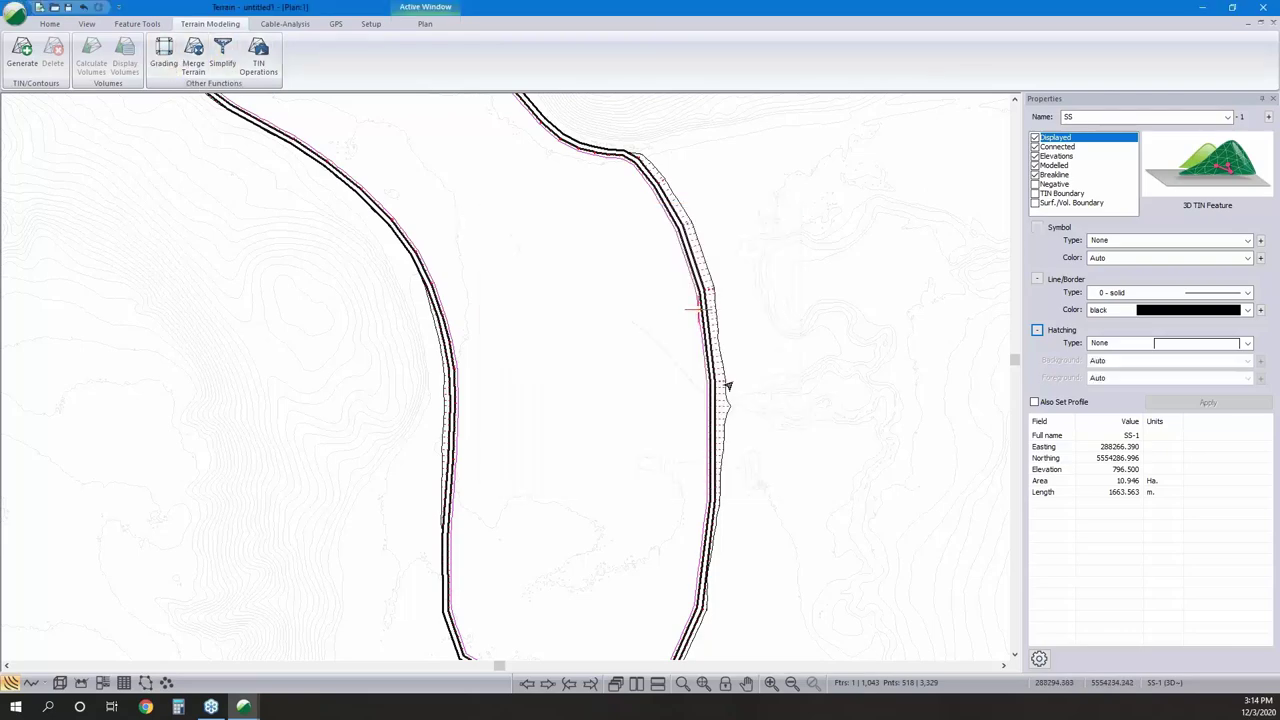
click(164, 55)
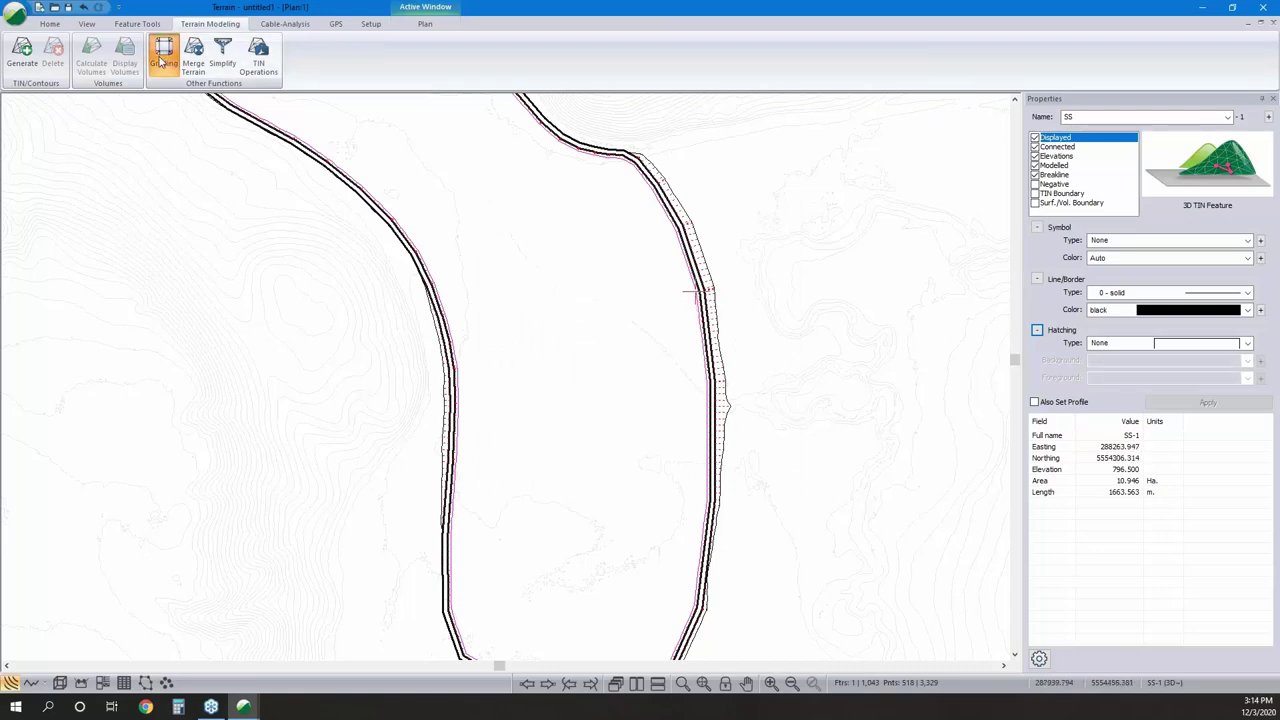
click(610, 361)
click(607, 470)
click(568, 362)
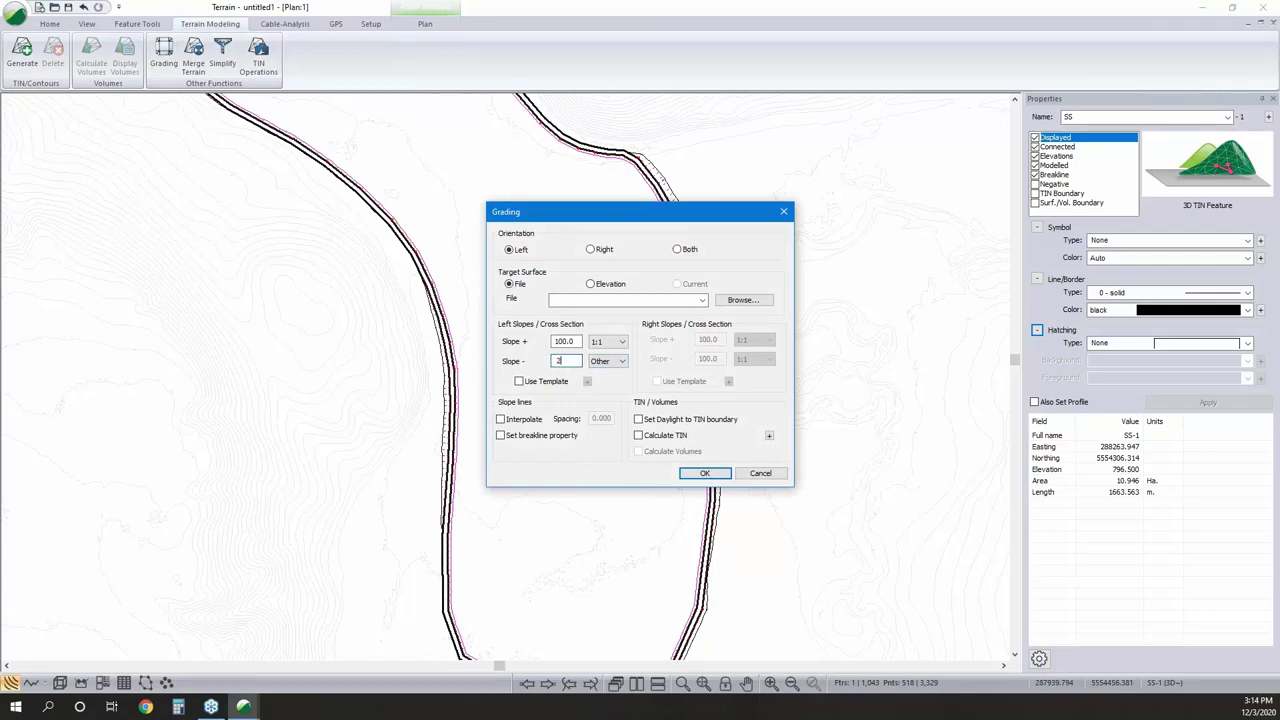
Target elevation 796, interpolate slope lines at a spacing of 5 with the breakline property, and run the grading.
click(591, 284)
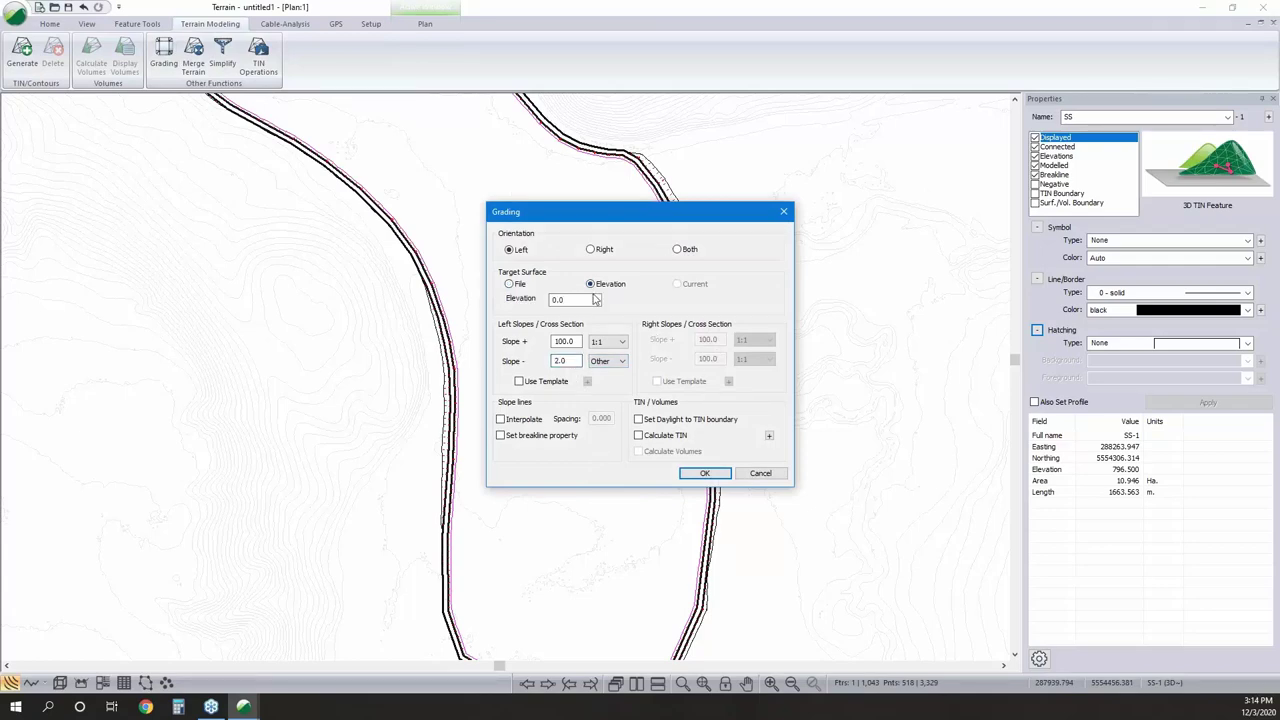
text(796)
click(500, 420)
double_click(610, 419)
text(5)
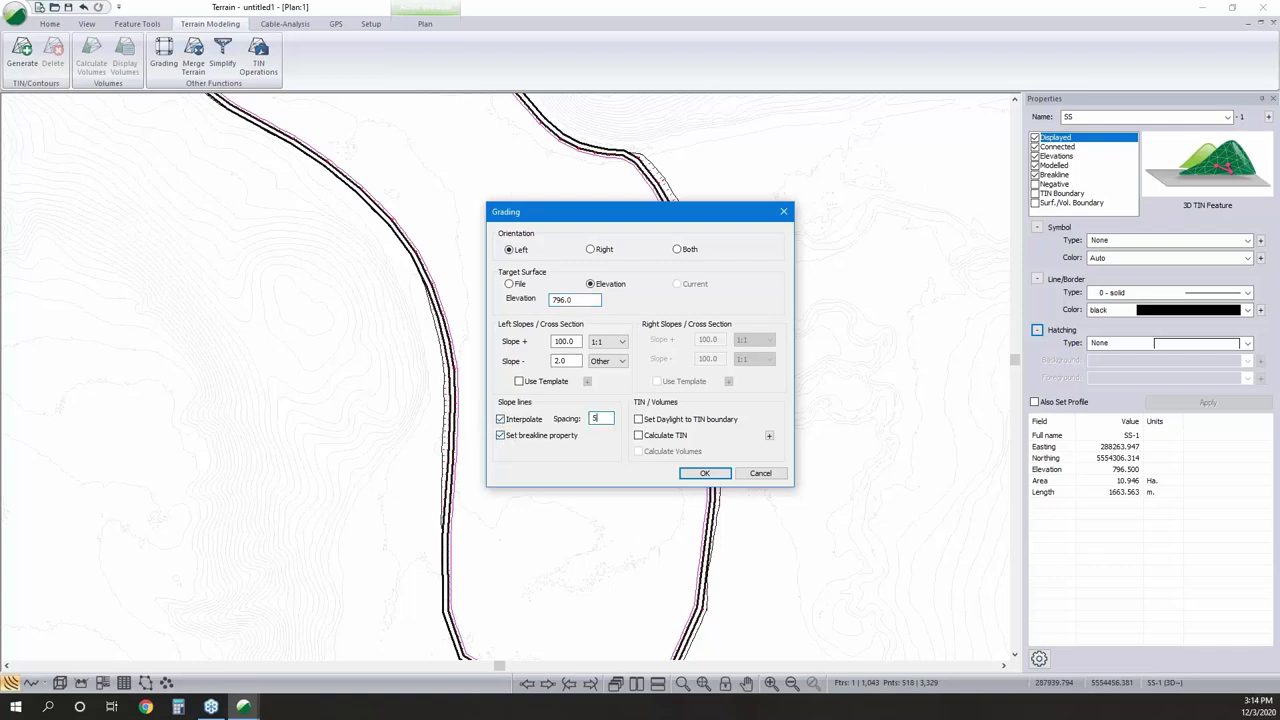
click(703, 473)
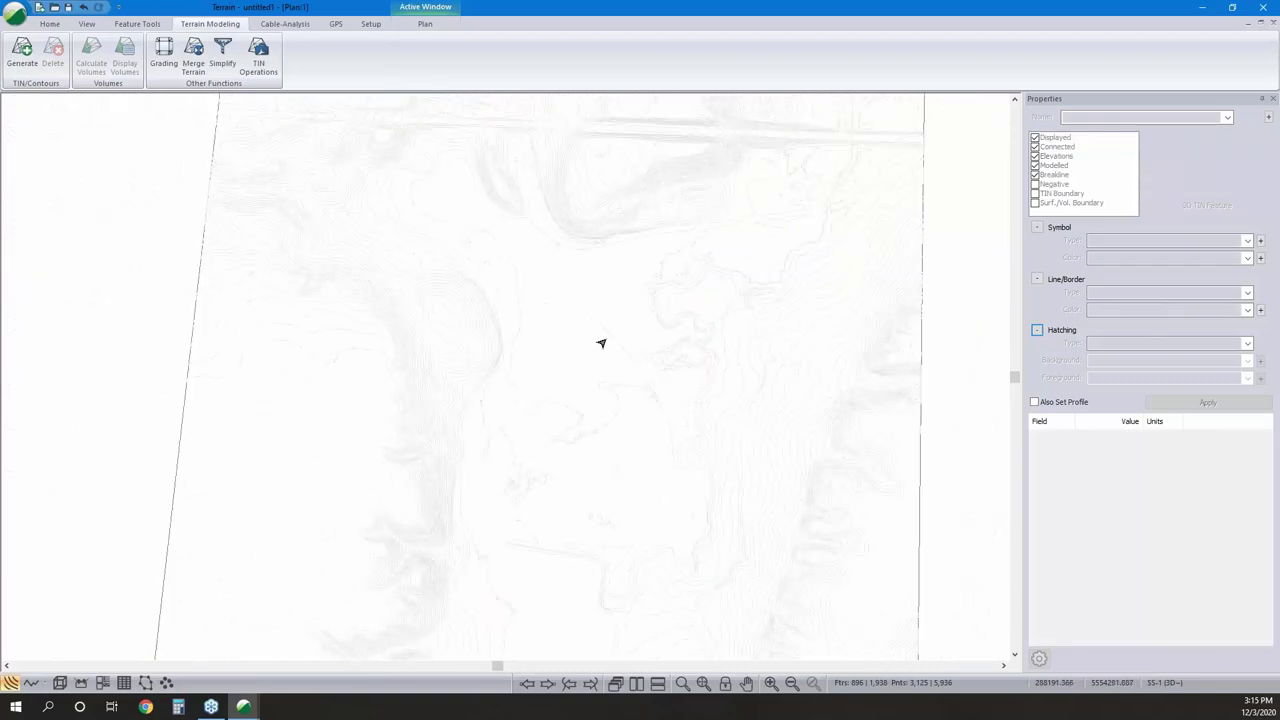
Generate the terrain TIN with both major and minor contours disabled.
middle_drag(594, 331, 567, 315)
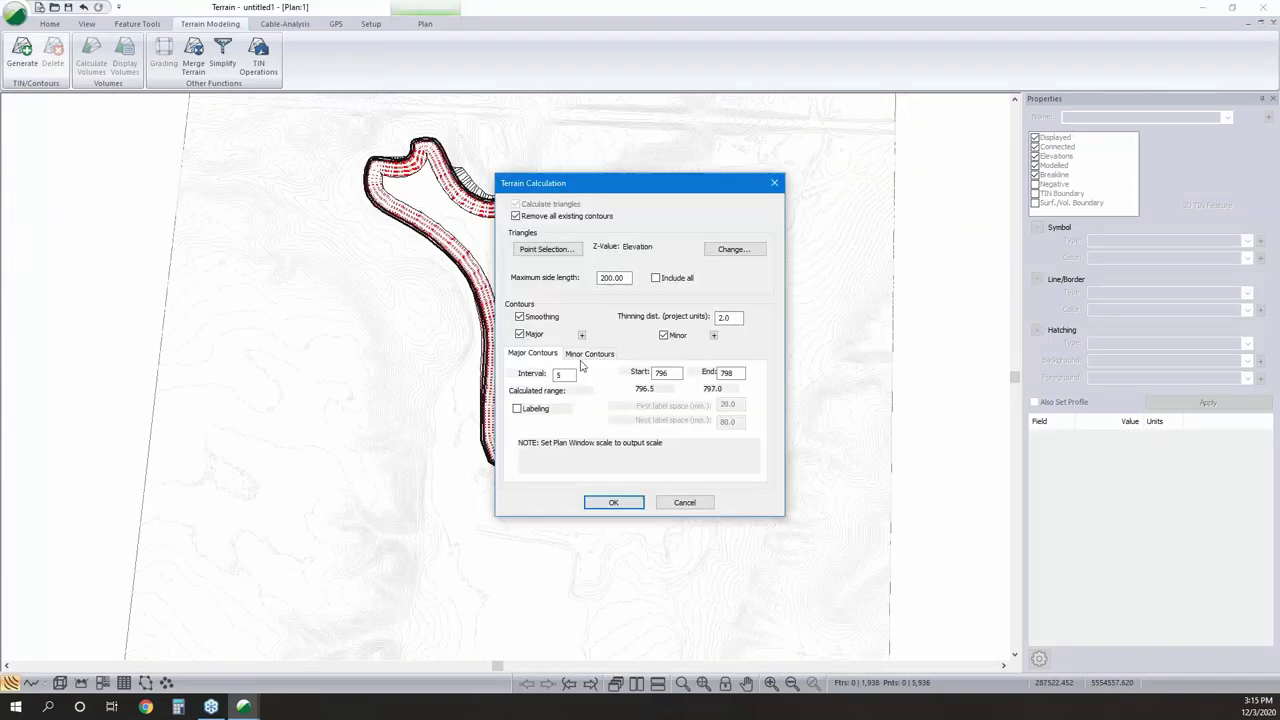
click(520, 334)
click(663, 335)
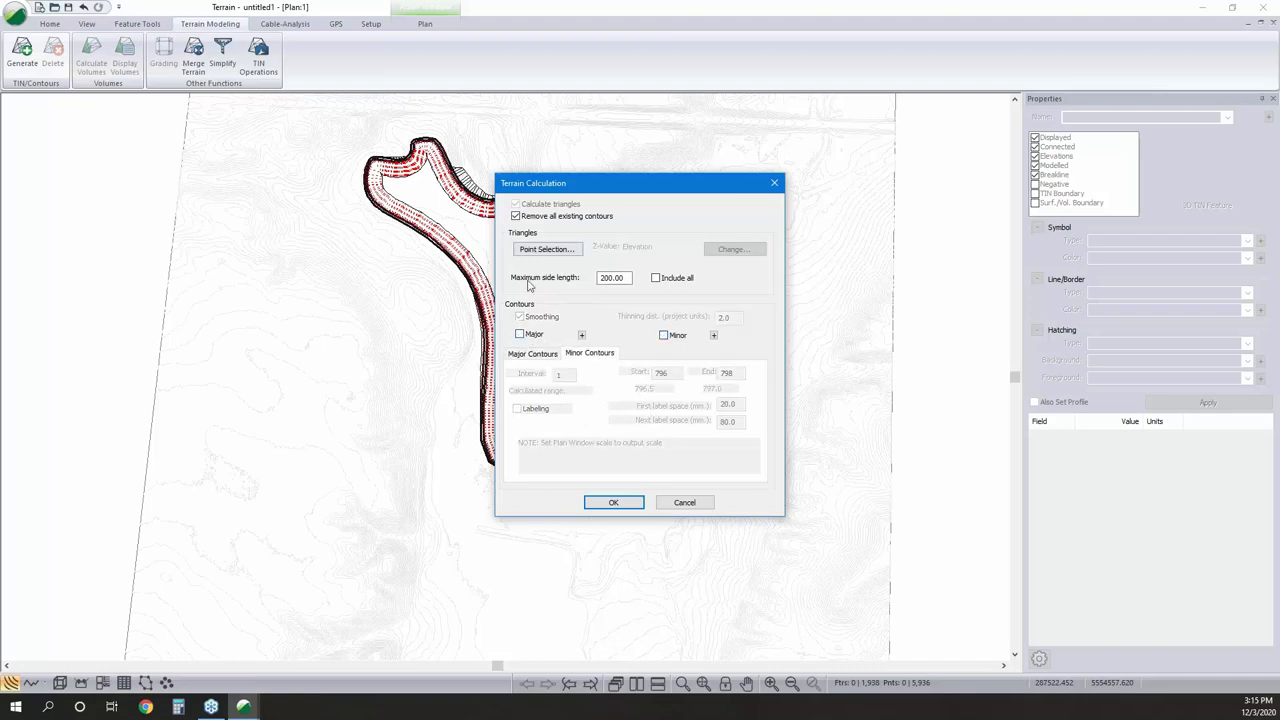
click(613, 502)
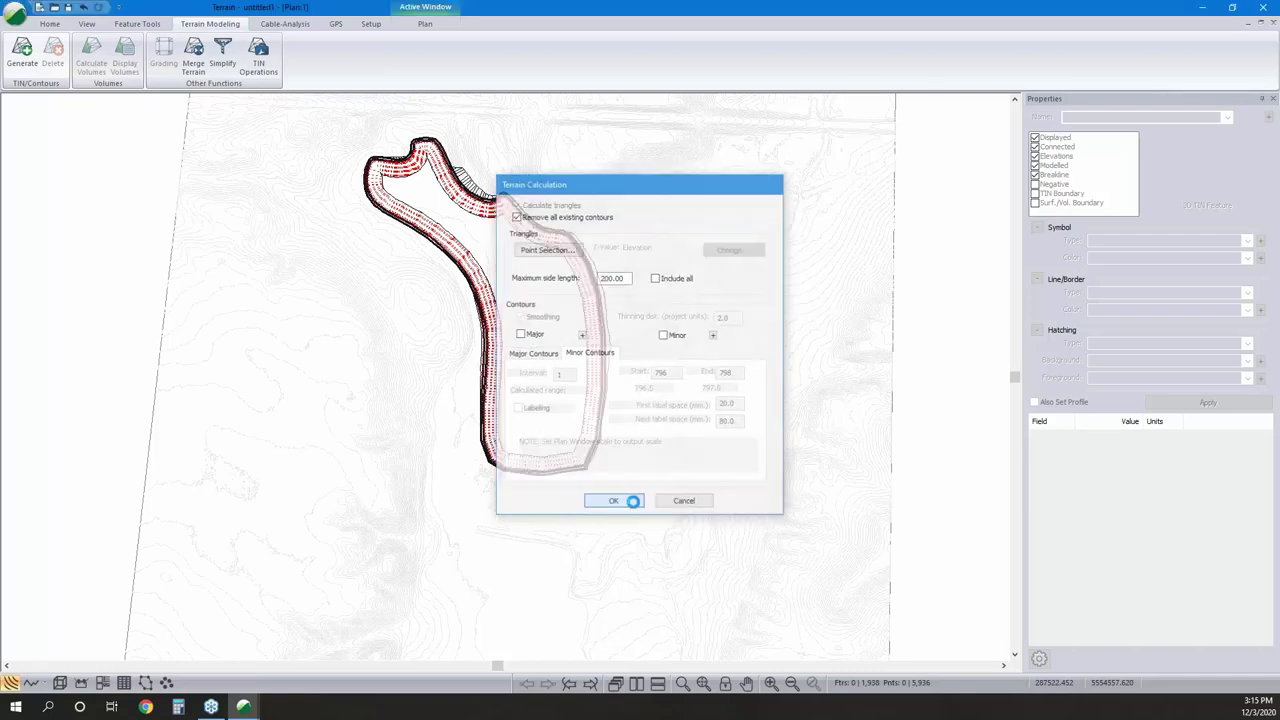
Accept the TIN calculation messages and make the outermost slope line of the berm a TIN Boundary feature.
click(688, 391)
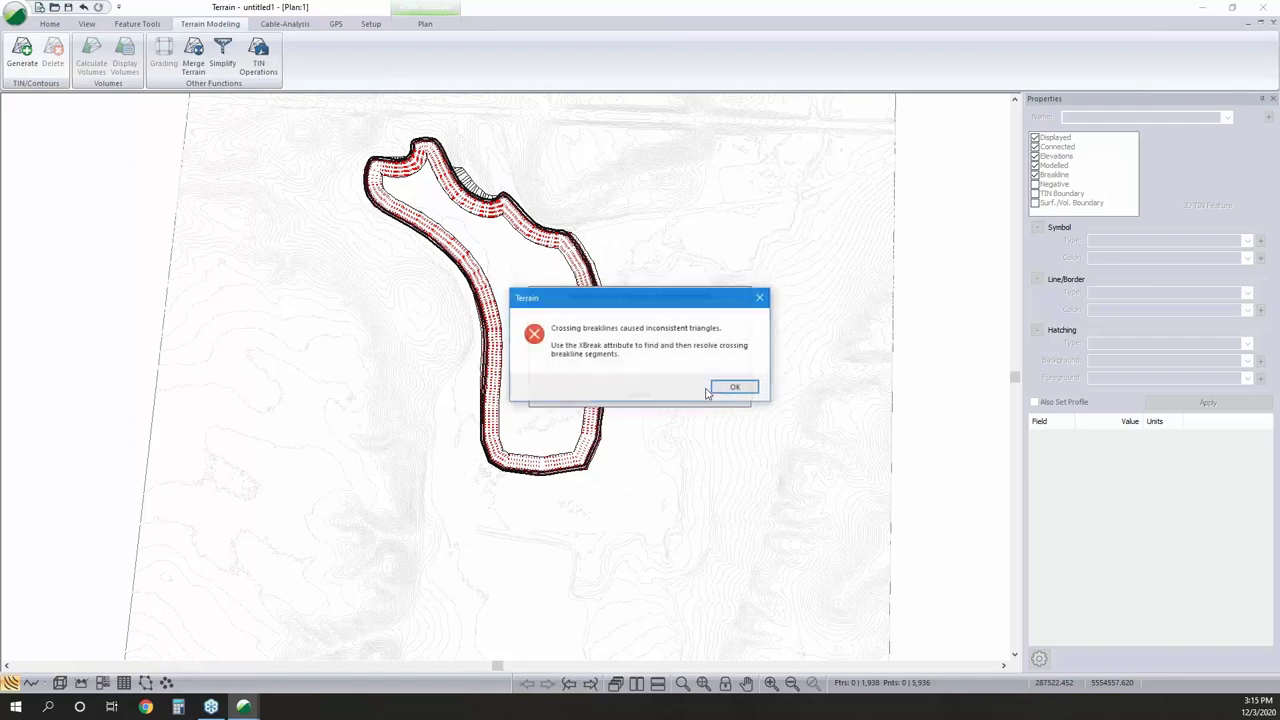
click(733, 386)
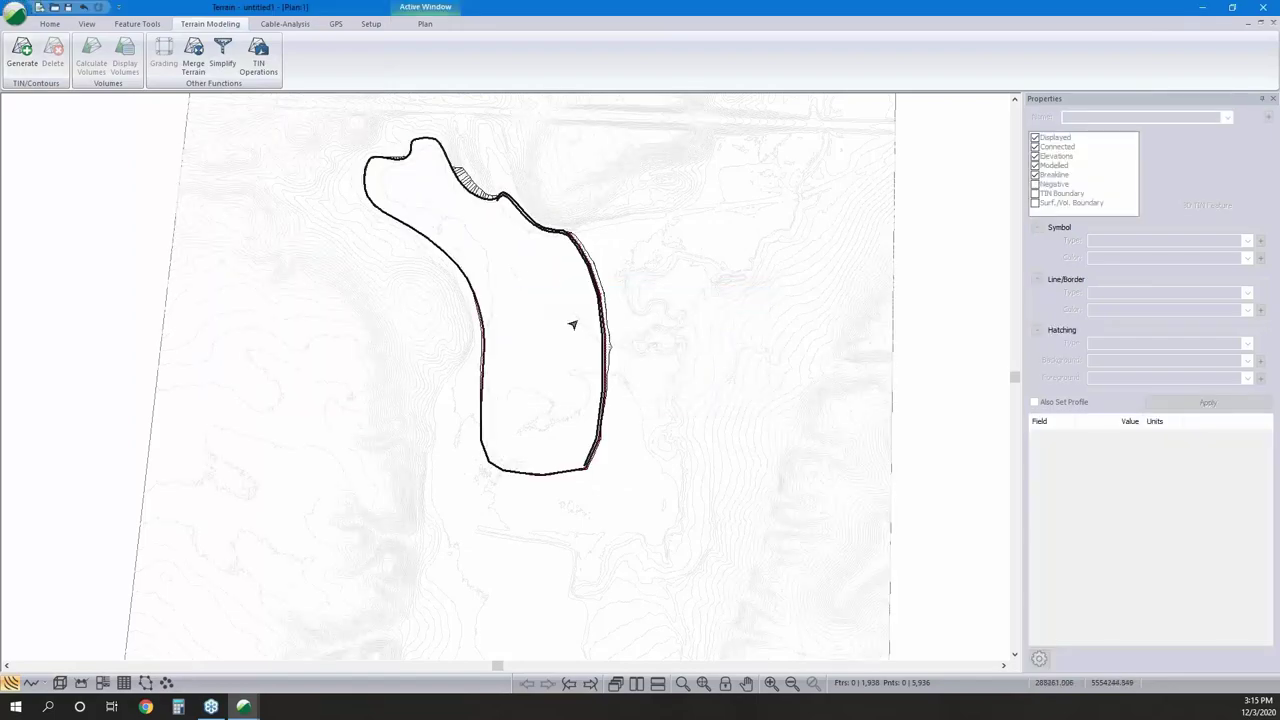
scroll(463, 186, up, 5)
click(463, 178)
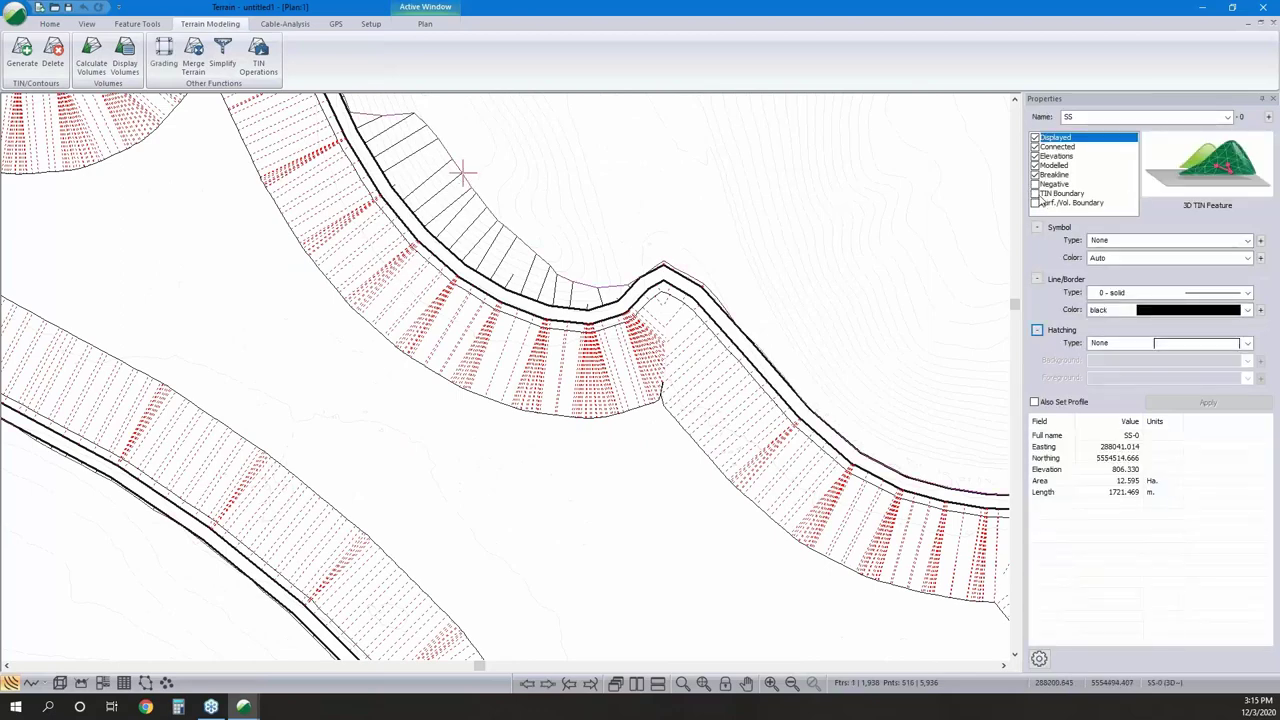
click(1042, 194)
click(1035, 193)
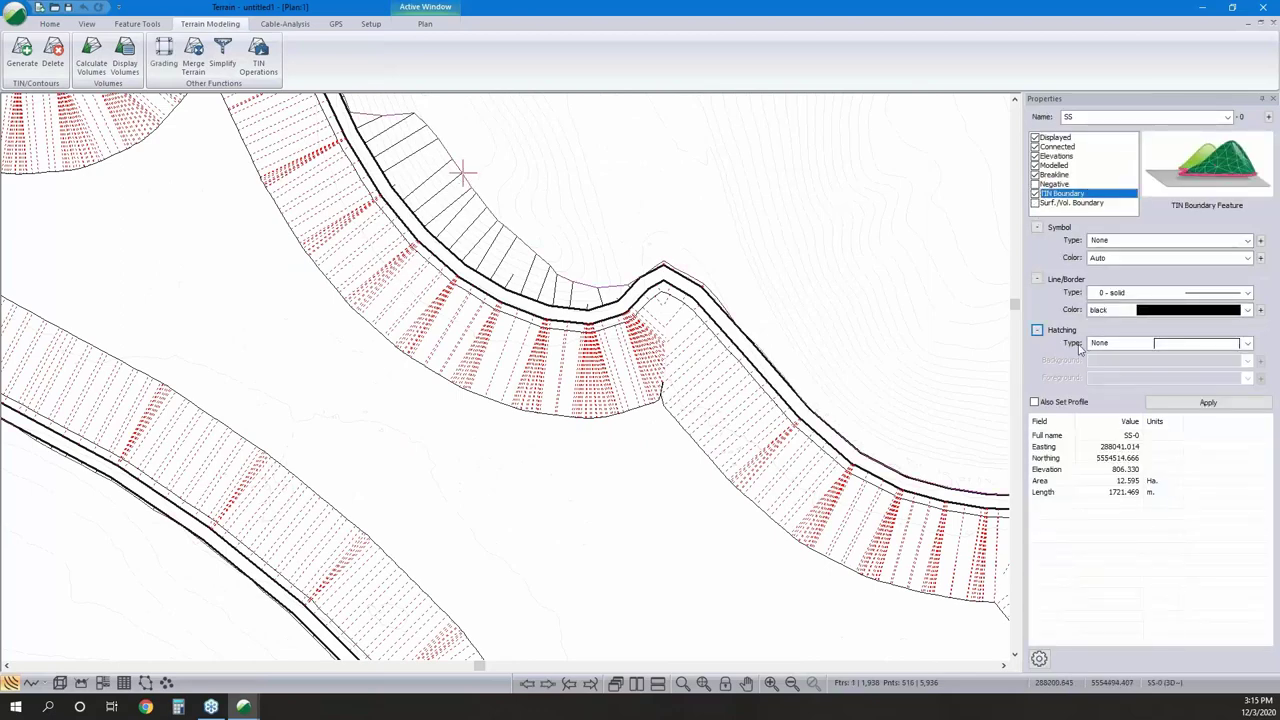
click(1208, 402)
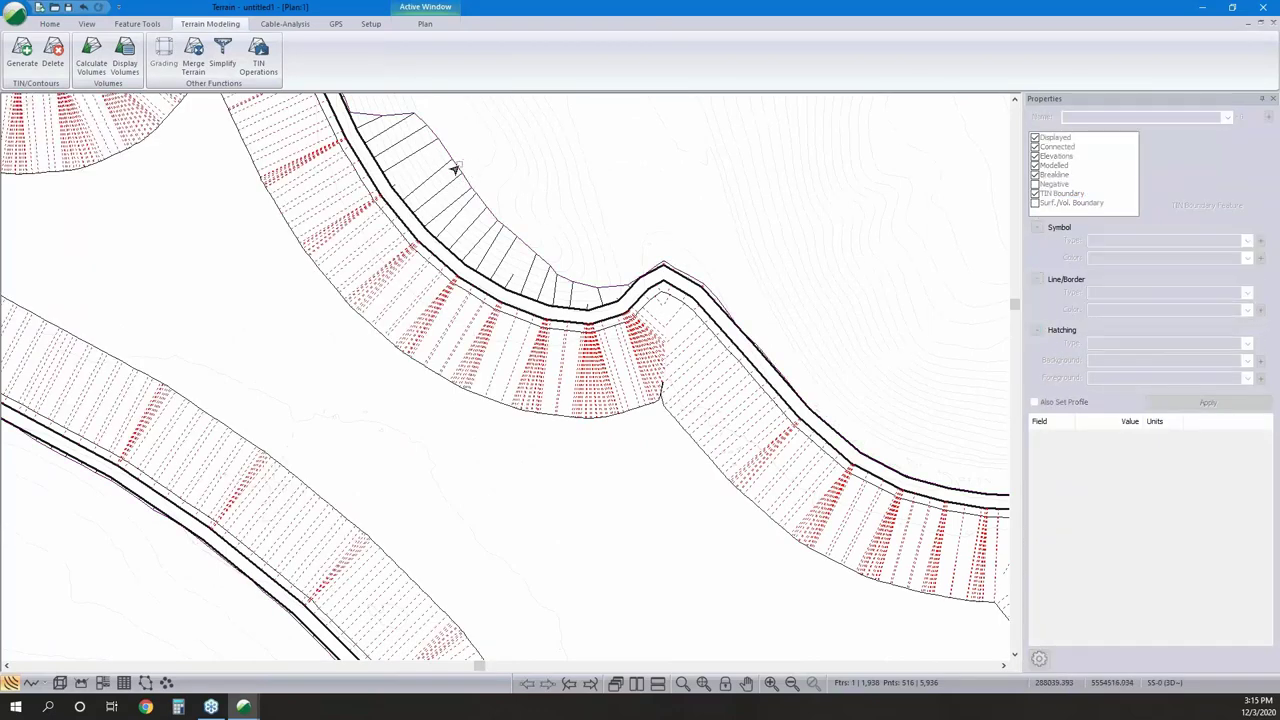
Regenerate the TIN with Include all enabled for the triangles and both contour types off.
click(22, 52)
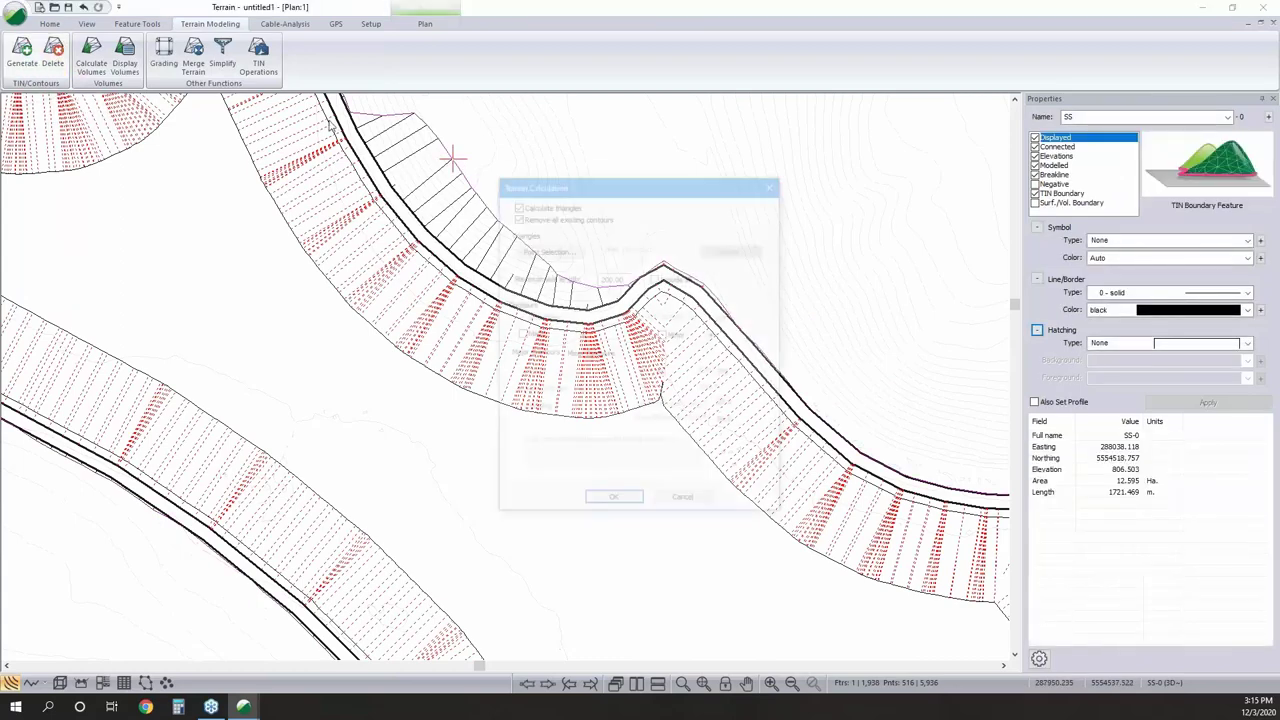
click(655, 278)
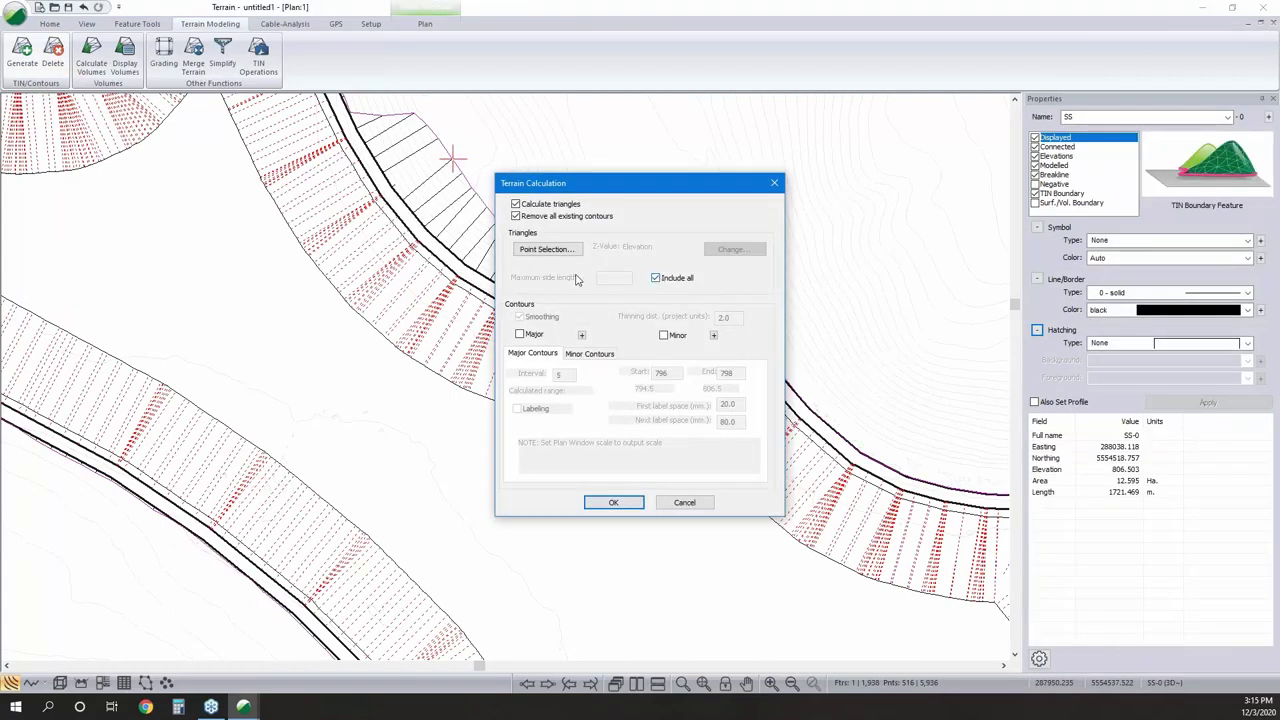
click(614, 502)
click(688, 393)
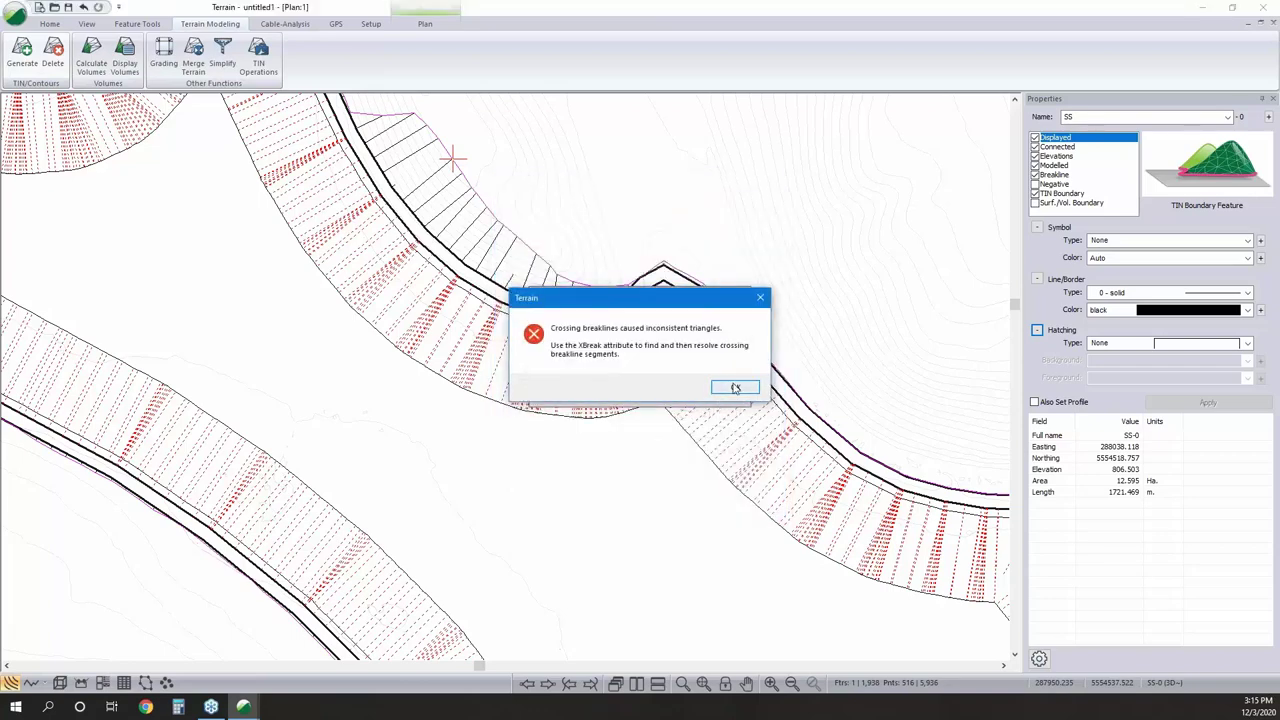
click(737, 387)
Examine the berm and pond surface from several angles in the 3D view.
middle_drag(705, 452, 603, 354)
click(60, 683)
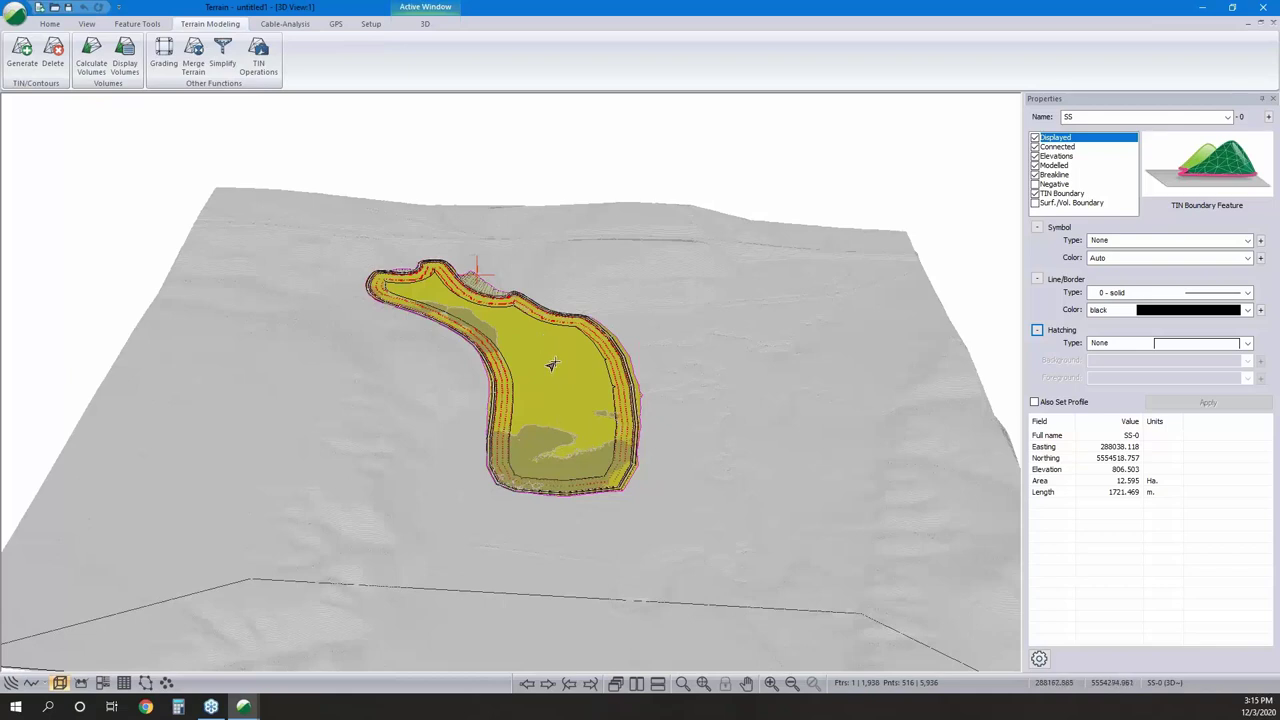
mouse_move(551, 364)
drag(536, 421, 532, 425)
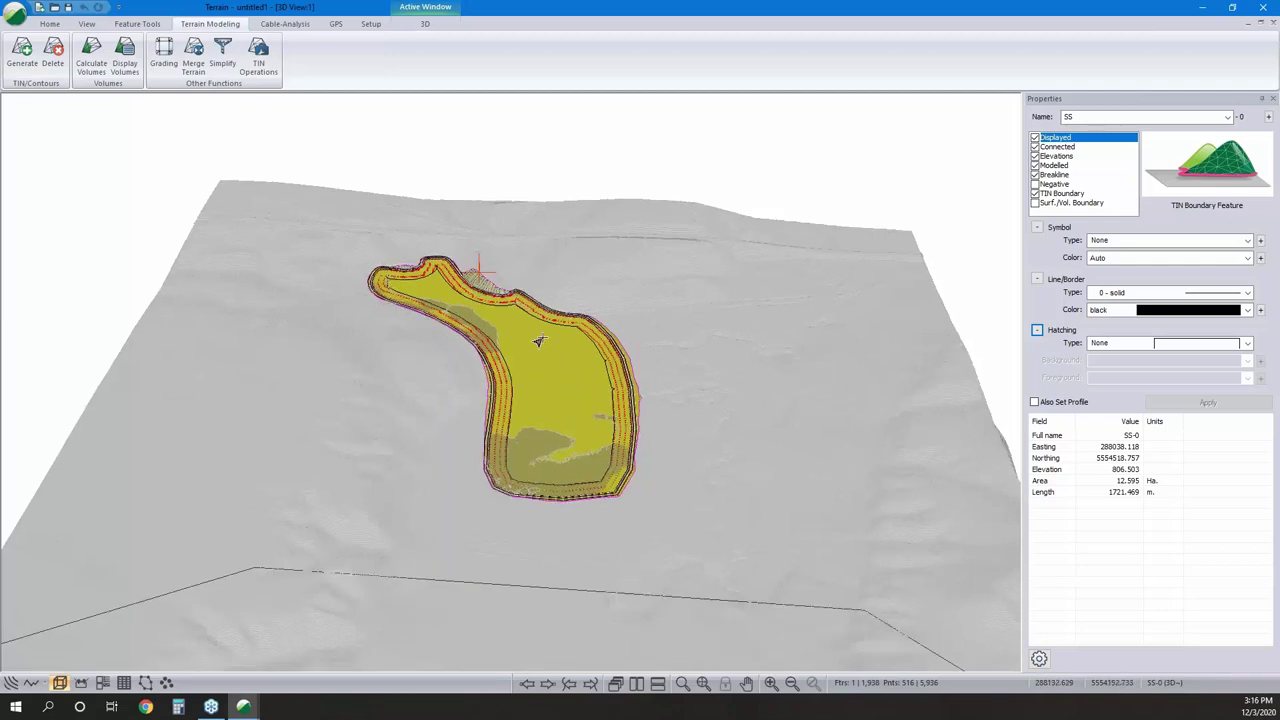
drag(536, 338, 495, 324)
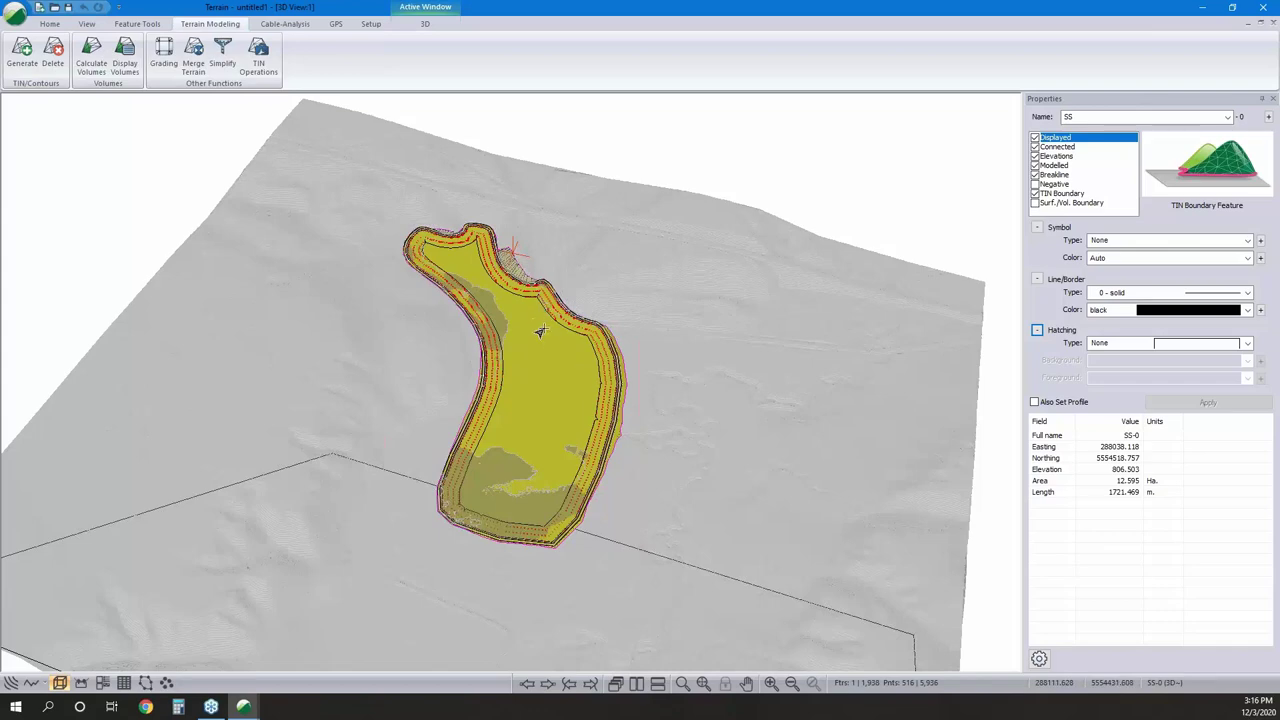
mouse_move(578, 364)
mouse_down()
mouse_move(586, 380)
mouse_move(585, 366)
mouse_up()
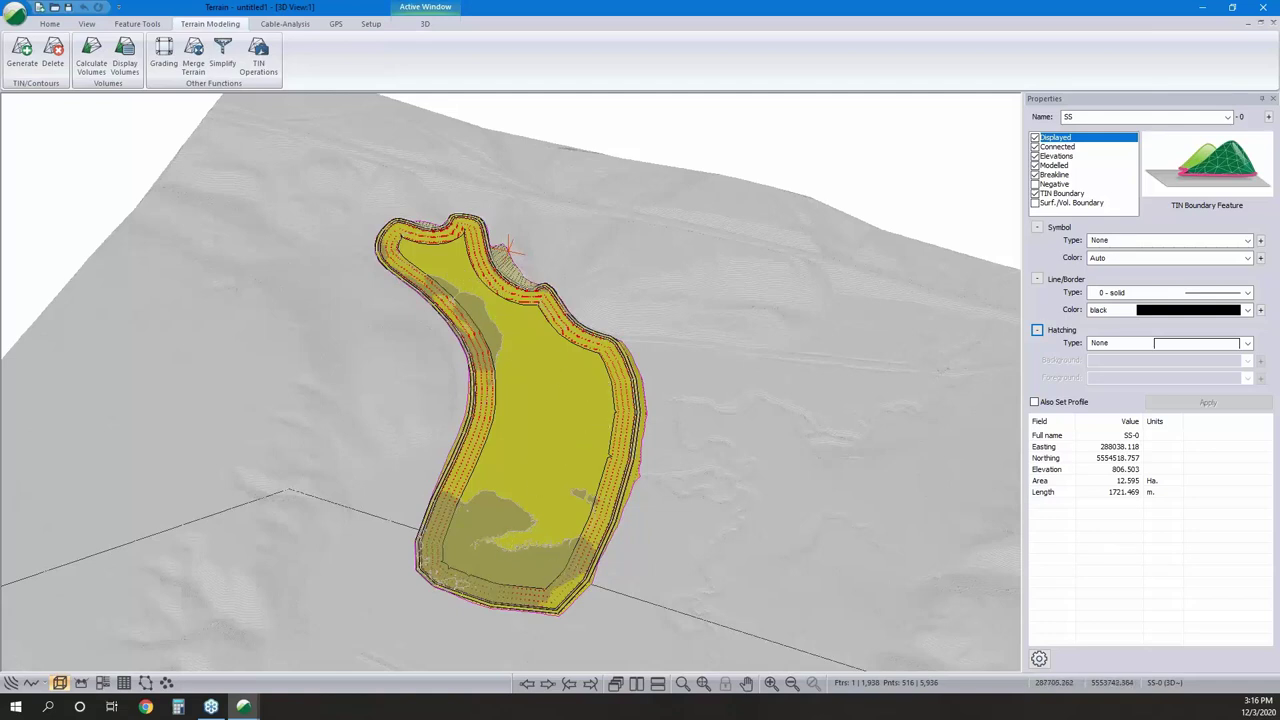
Start a new mouse-drawn feature named trench in plan view, without the TIN Boundary property and with default elevation 796.
click(10, 683)
scroll(494, 394, down, 3)
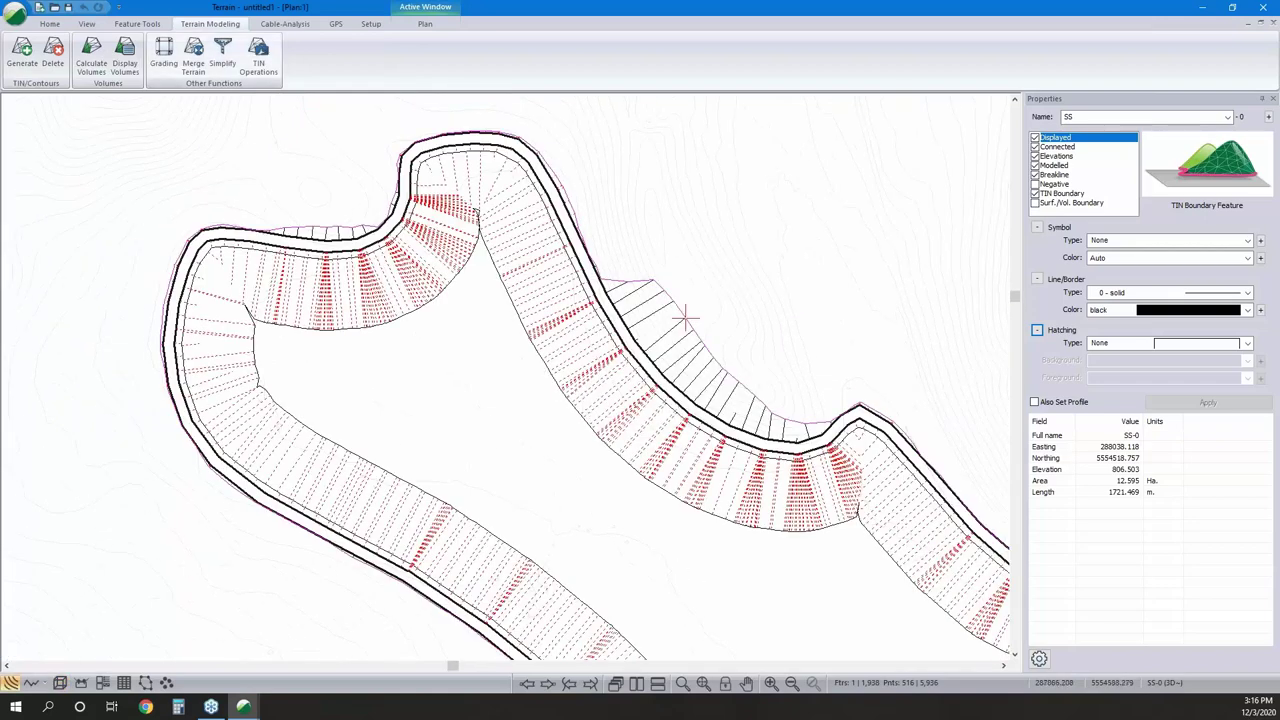
click(49, 23)
click(64, 62)
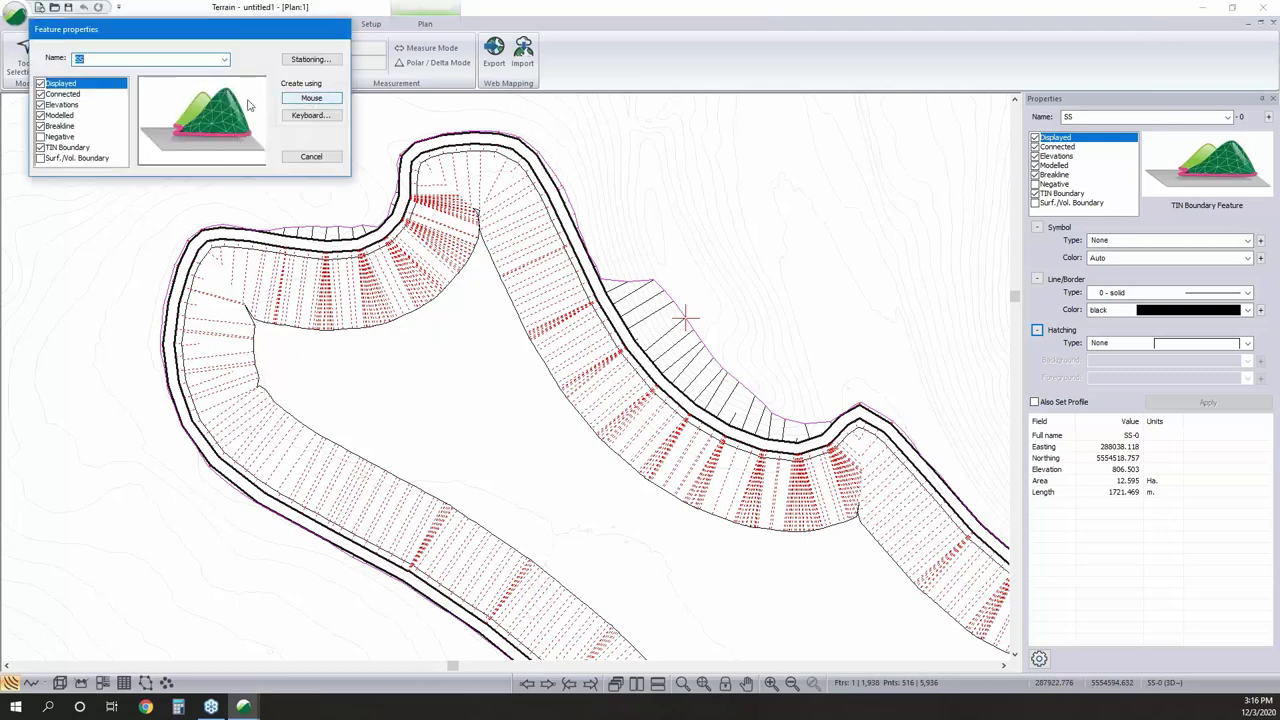
click(40, 147)
click(105, 62)
double_click(105, 62)
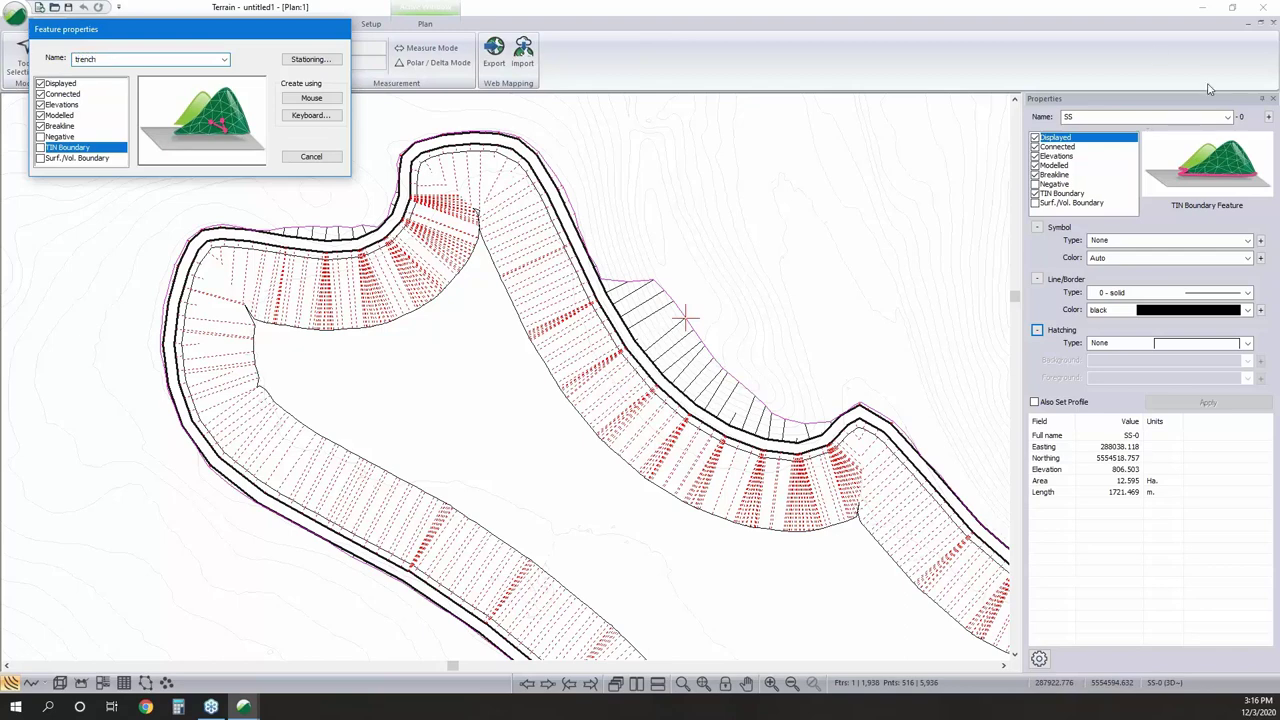
click(326, 102)
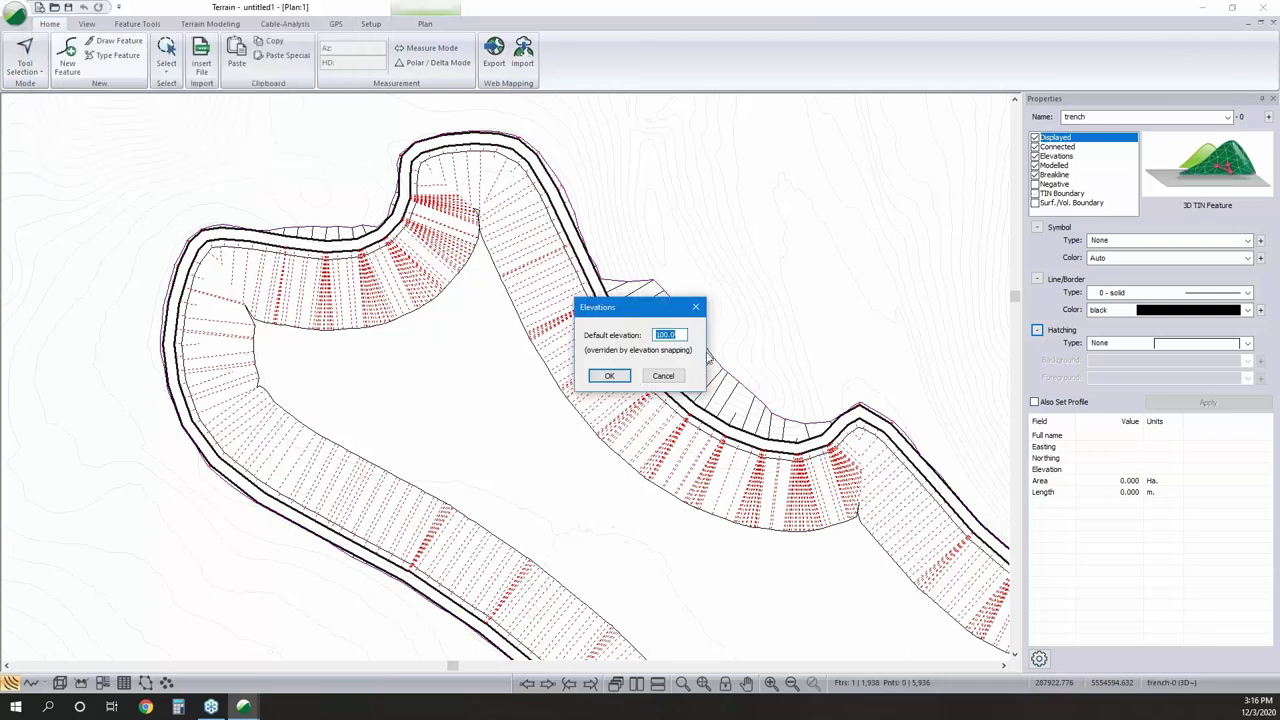
text(796)
click(609, 376)
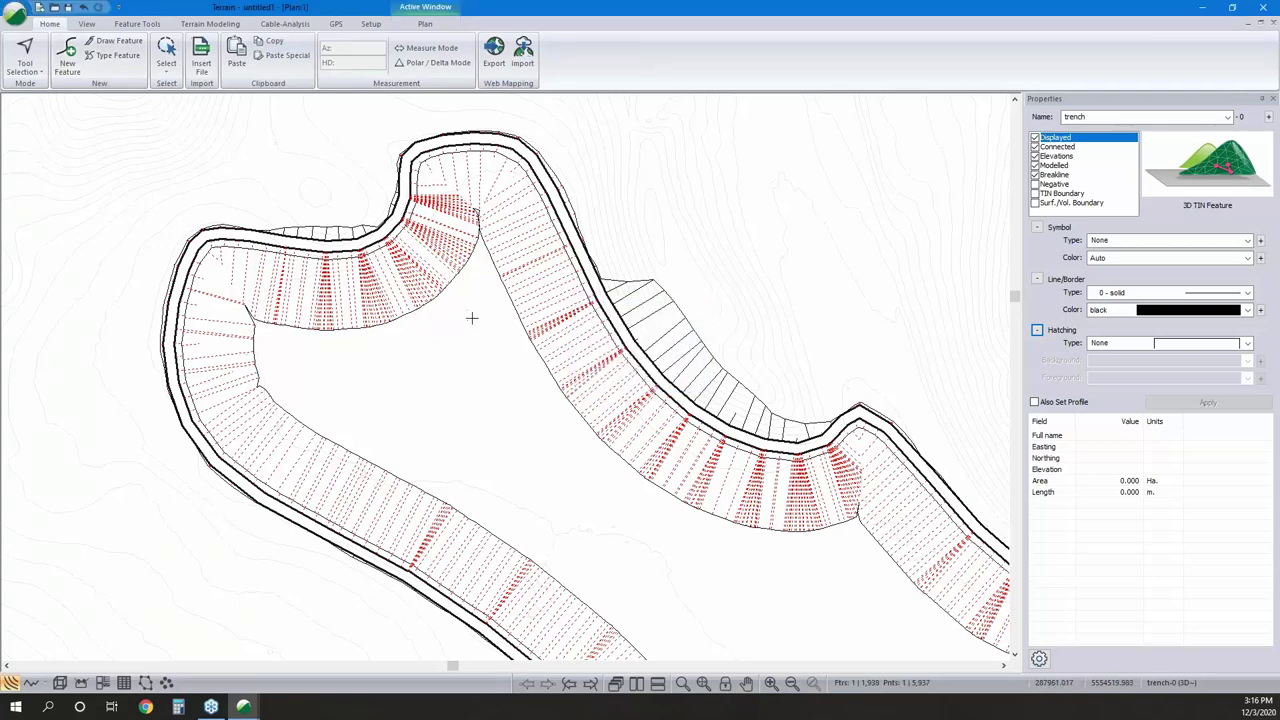
Sketch the trench outline around the northwest lobe of the pond floor, starting both of its long edges, about 163 m of line.
click(472, 313)
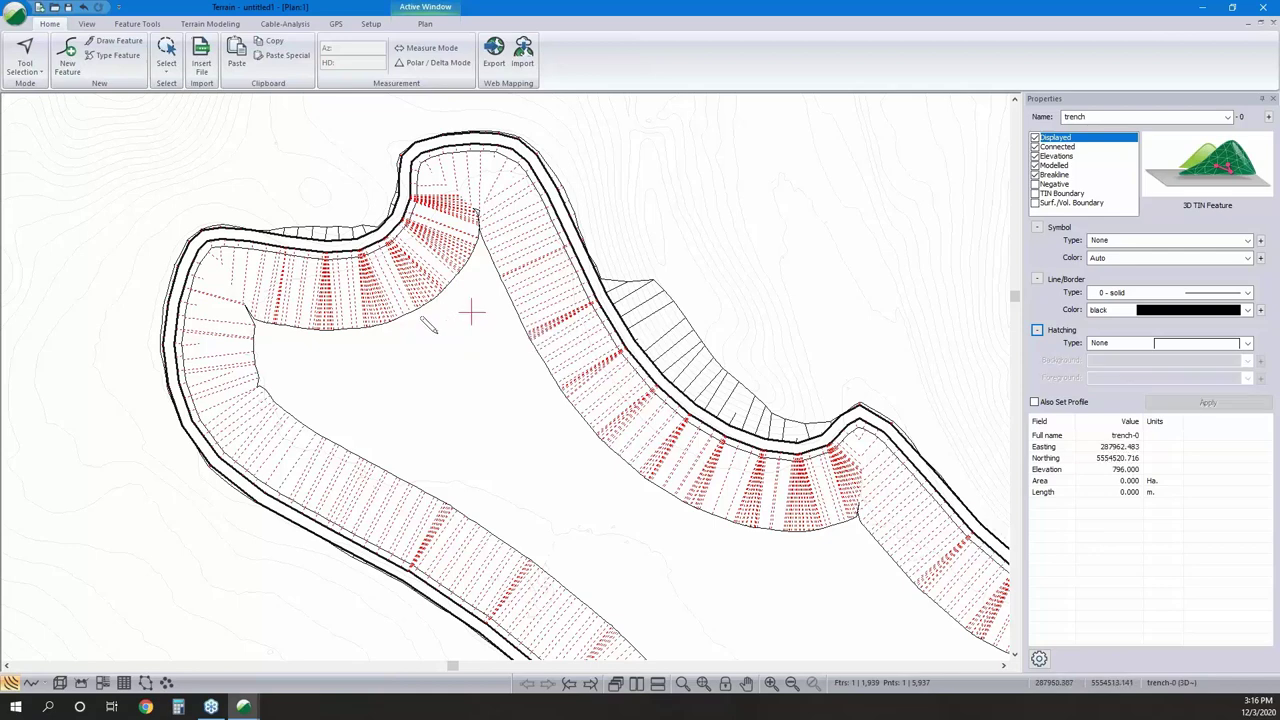
click(342, 357)
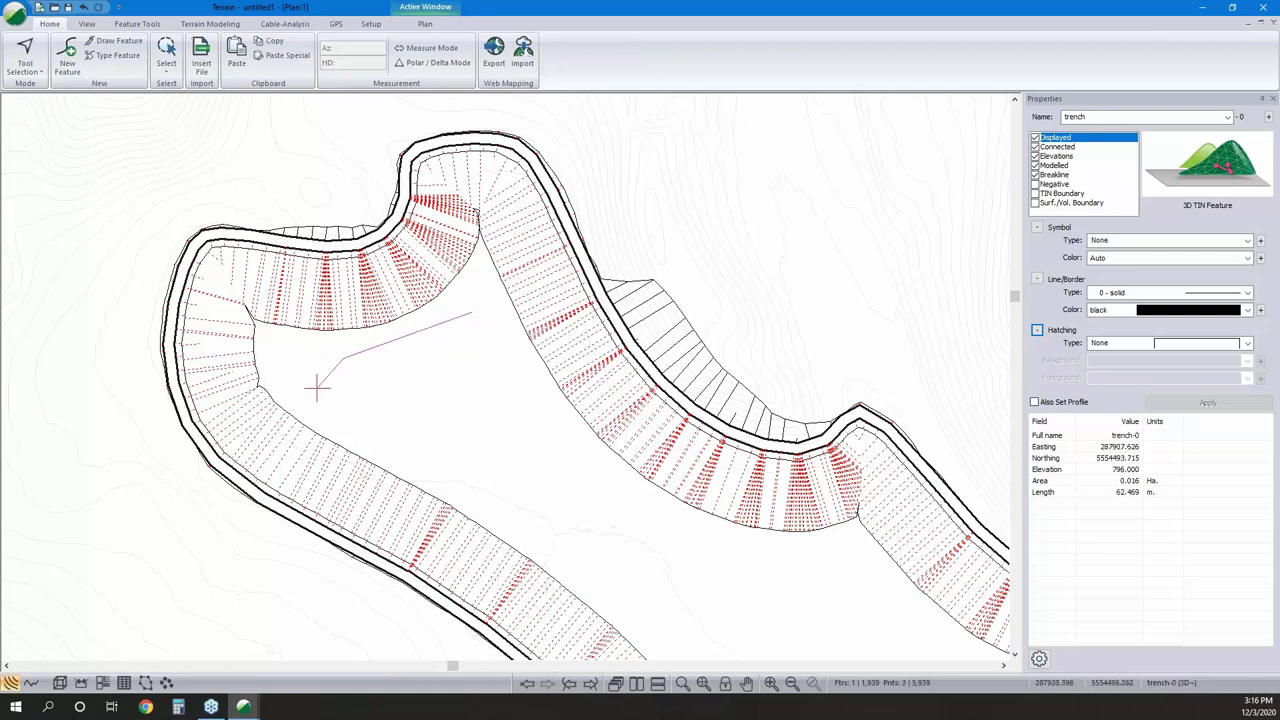
click(317, 388)
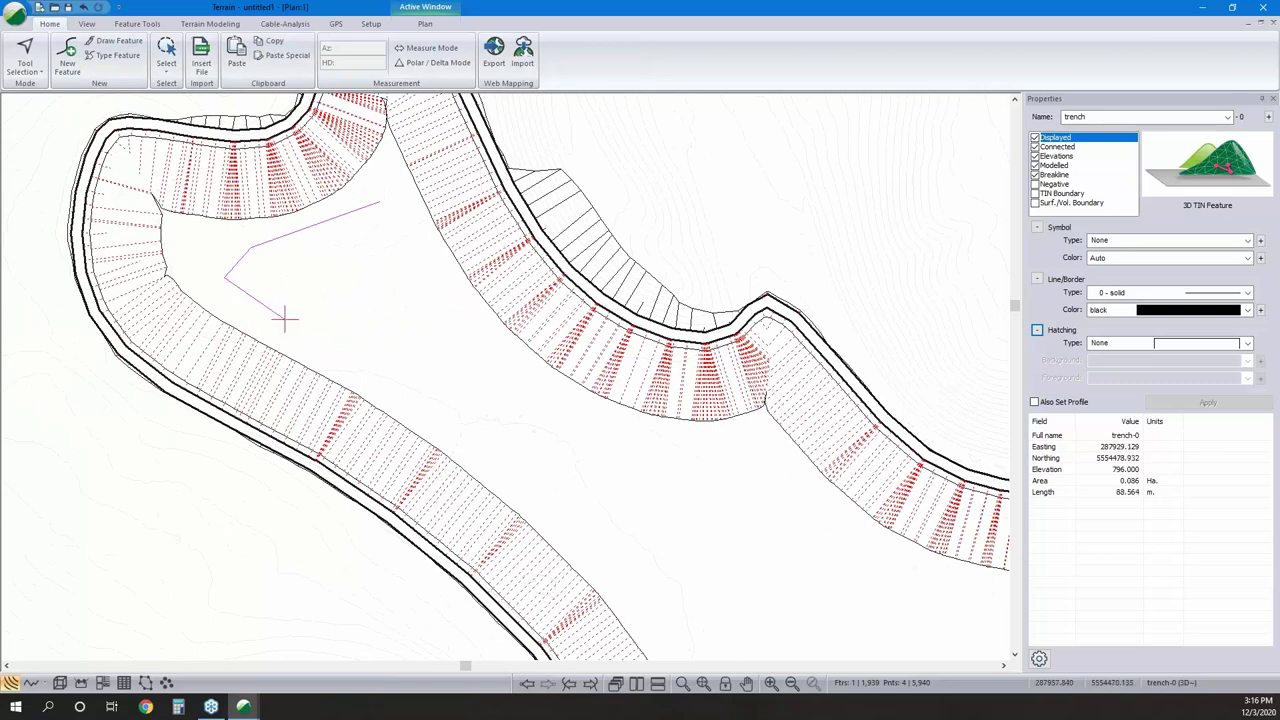
middle_drag(284, 319, 298, 268)
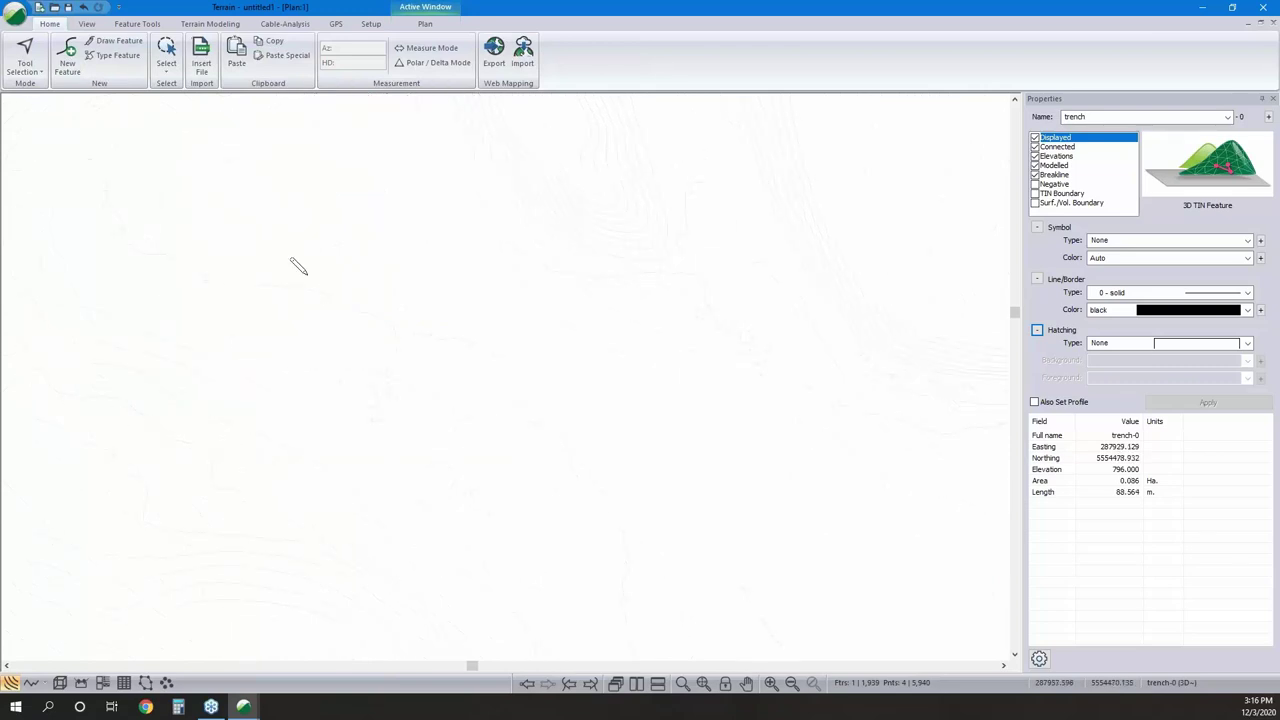
click(326, 275)
click(331, 158)
click(334, 208)
click(349, 235)
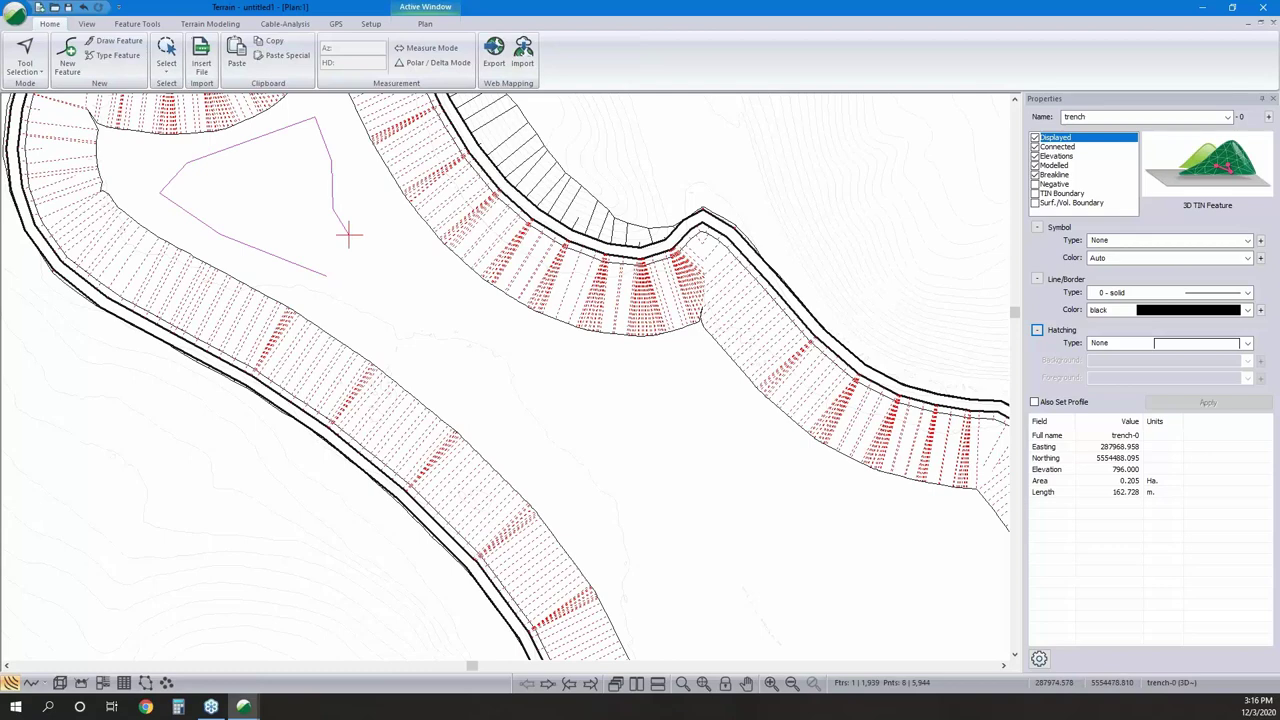
Extend both trench edges southeast through the pond's narrow neck and turn them south, up to about 648 m of line.
scroll(364, 258, down, 1)
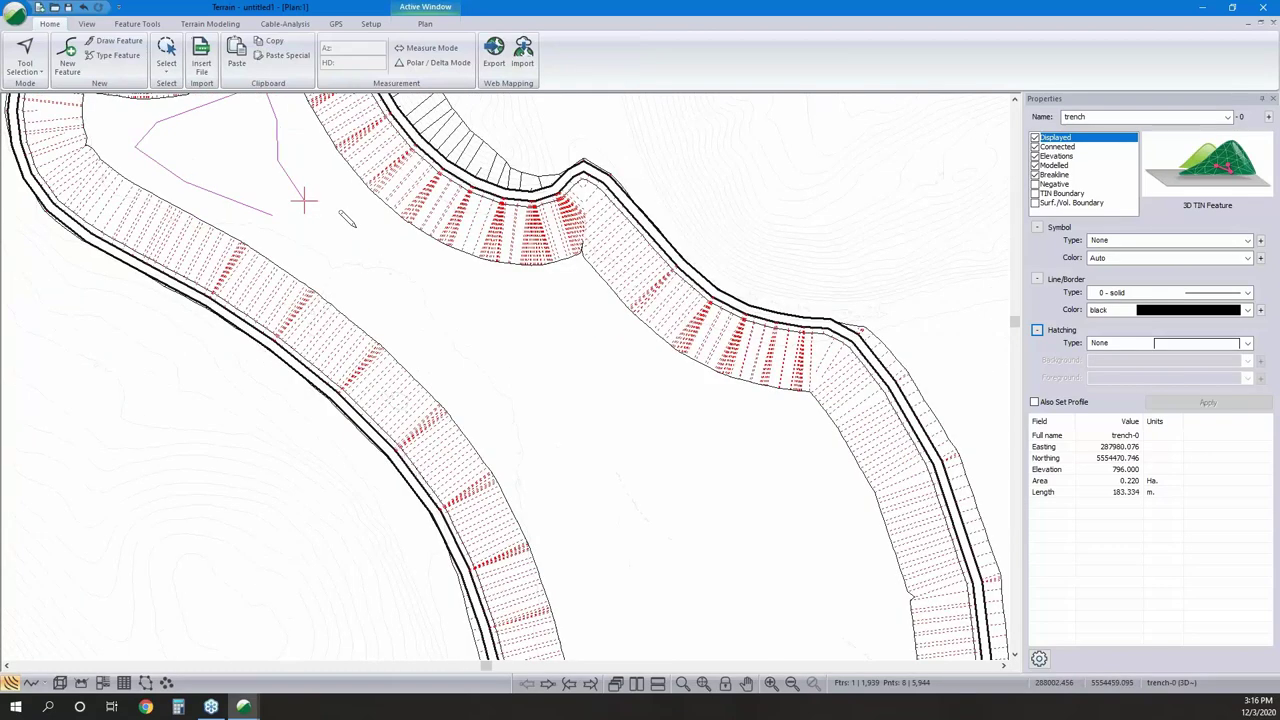
scroll(347, 220, down, 1)
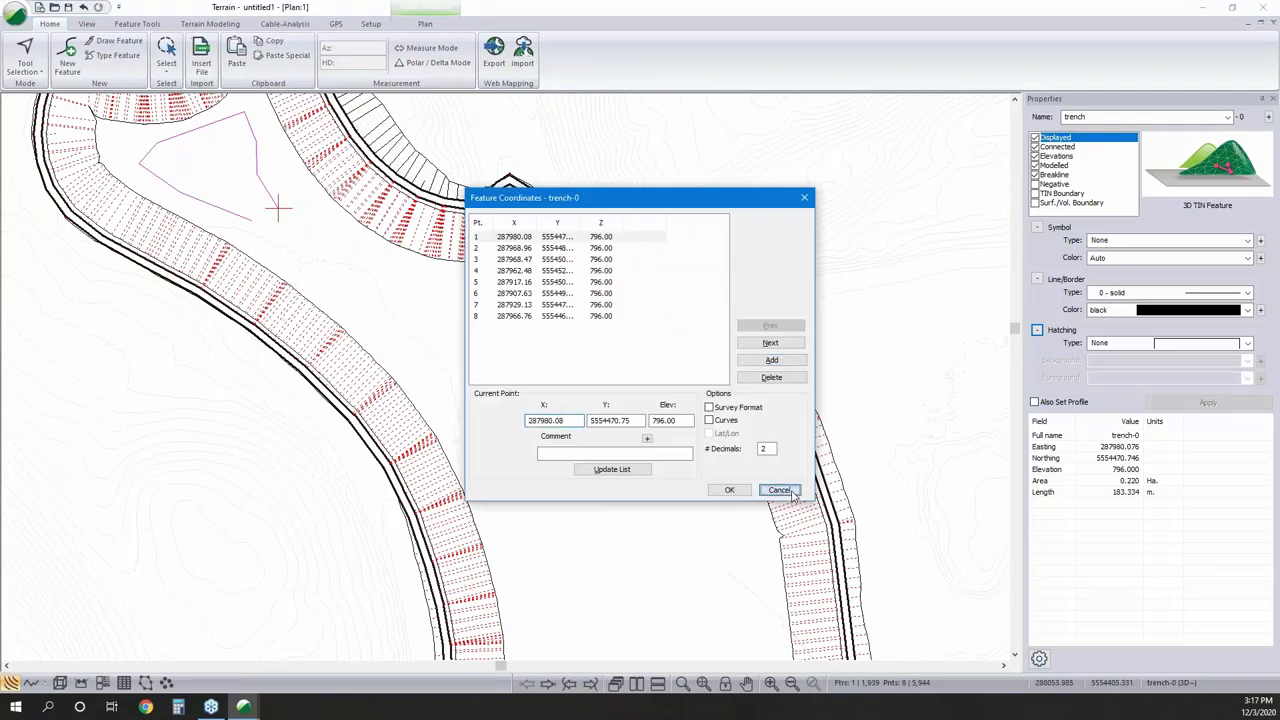
click(779, 490)
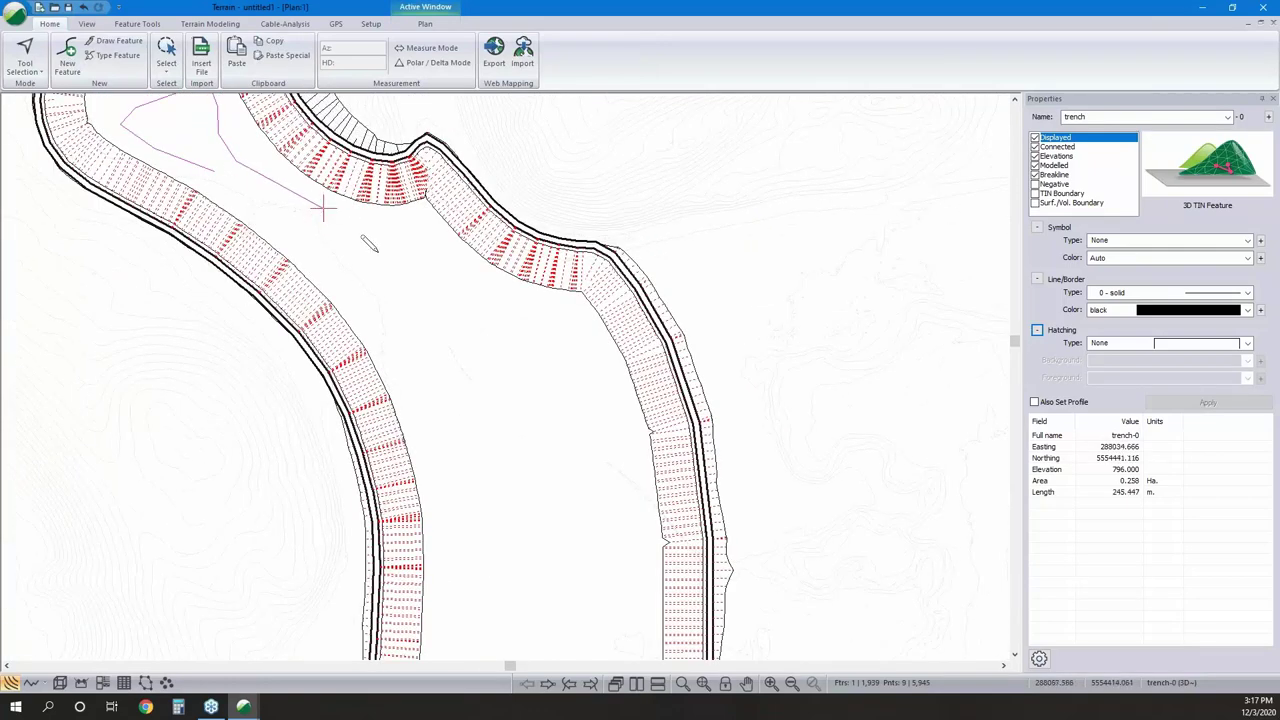
click(414, 251)
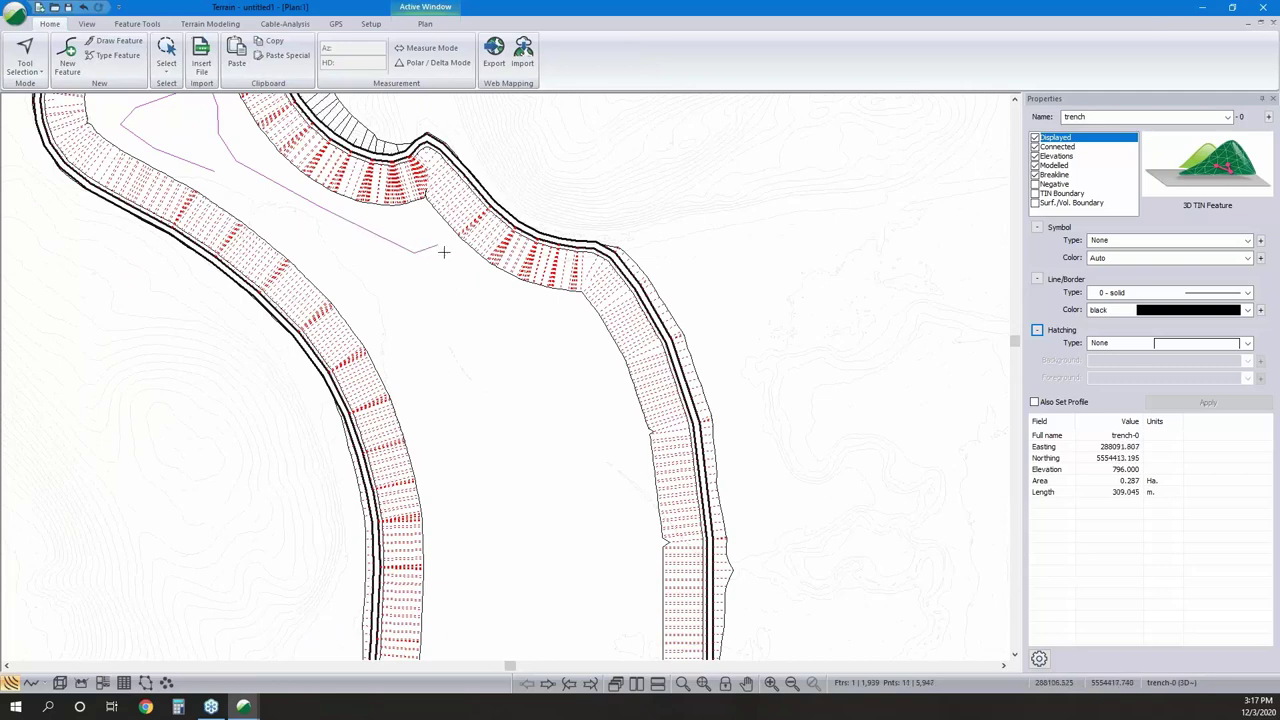
click(443, 252)
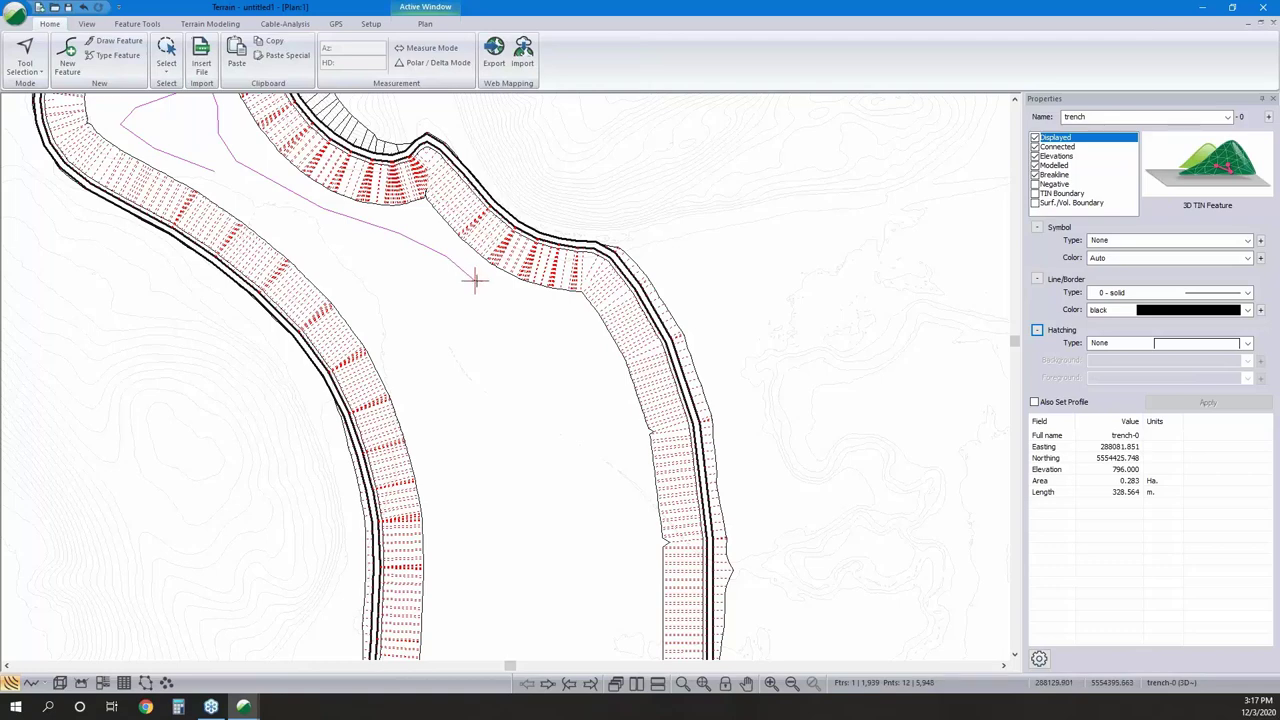
click(475, 280)
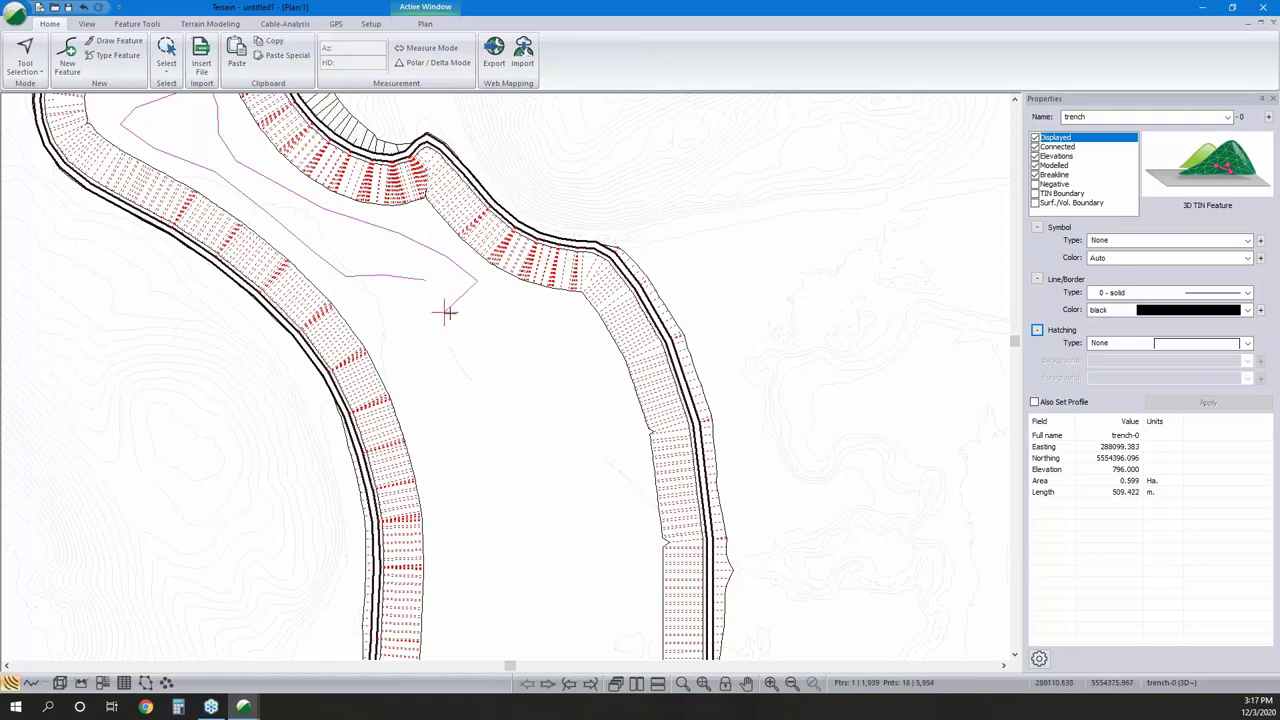
click(493, 315)
click(460, 345)
click(453, 378)
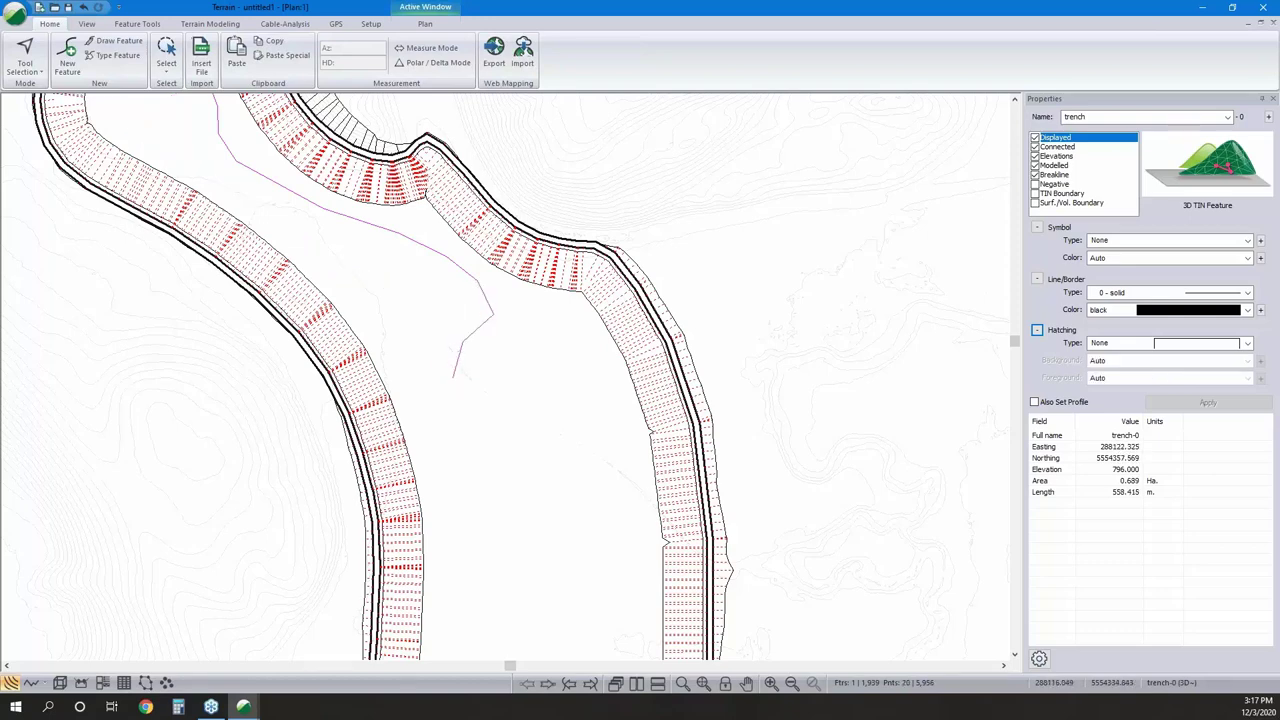
click(426, 313)
click(405, 350)
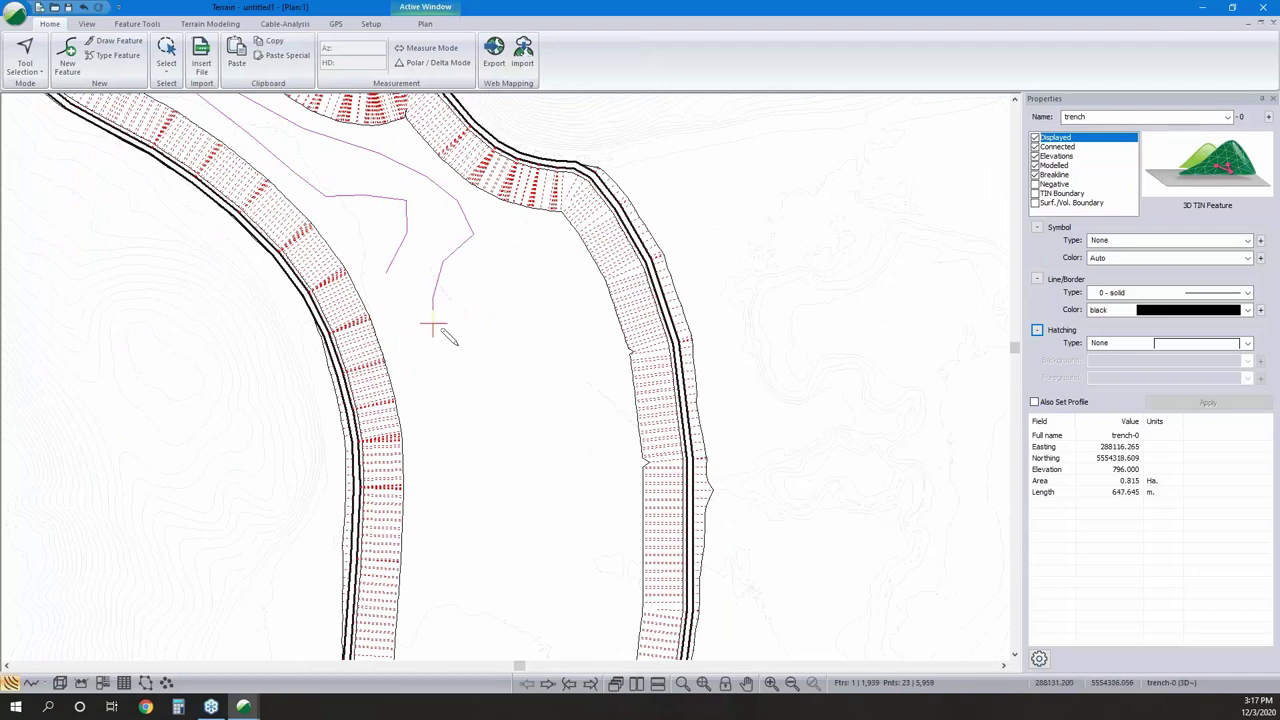
Shape the trench's eastern edge into a winding bend across the middle of the pond floor, up to about 965 m of line.
click(434, 326)
click(484, 338)
click(492, 314)
click(484, 285)
click(503, 245)
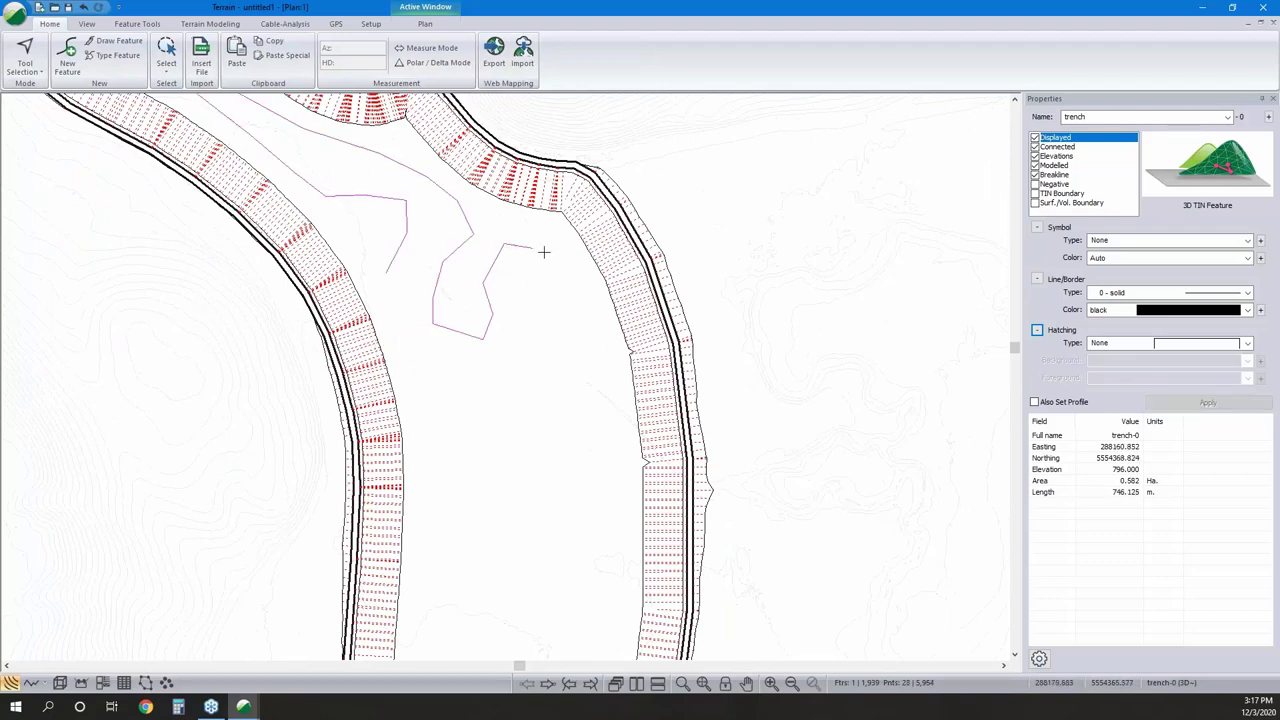
click(555, 255)
click(577, 296)
click(577, 352)
click(551, 386)
click(488, 376)
click(466, 397)
click(461, 318)
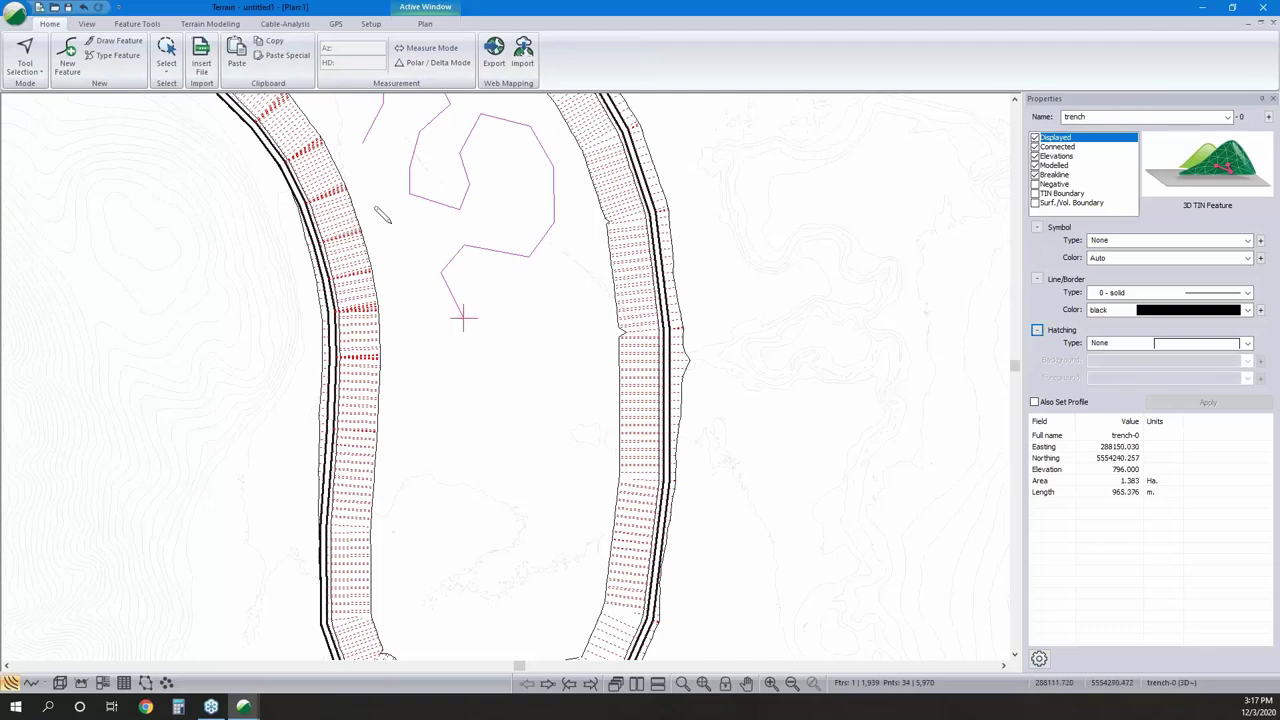
Continue the trench's western edge south beside the berm toe and swing the eastern edge around a second wide bend.
click(376, 196)
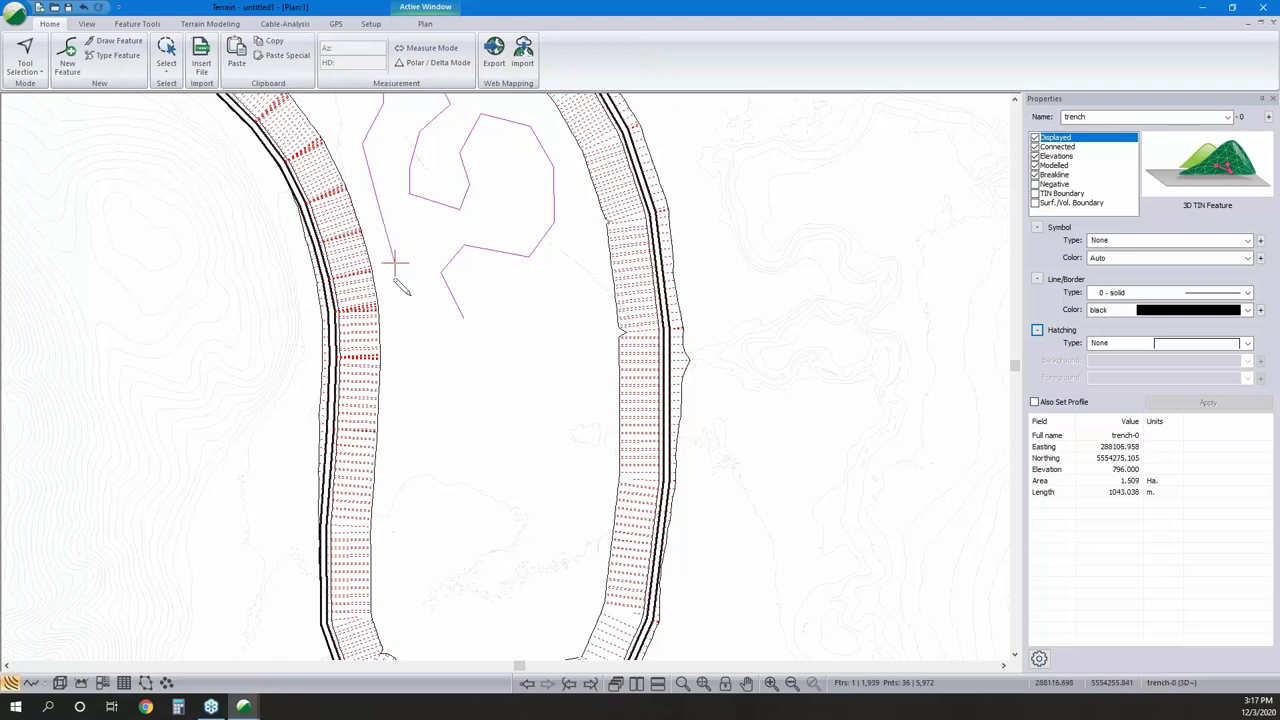
click(395, 263)
click(405, 415)
click(445, 438)
click(492, 424)
click(492, 310)
click(505, 290)
click(543, 283)
click(591, 330)
click(598, 433)
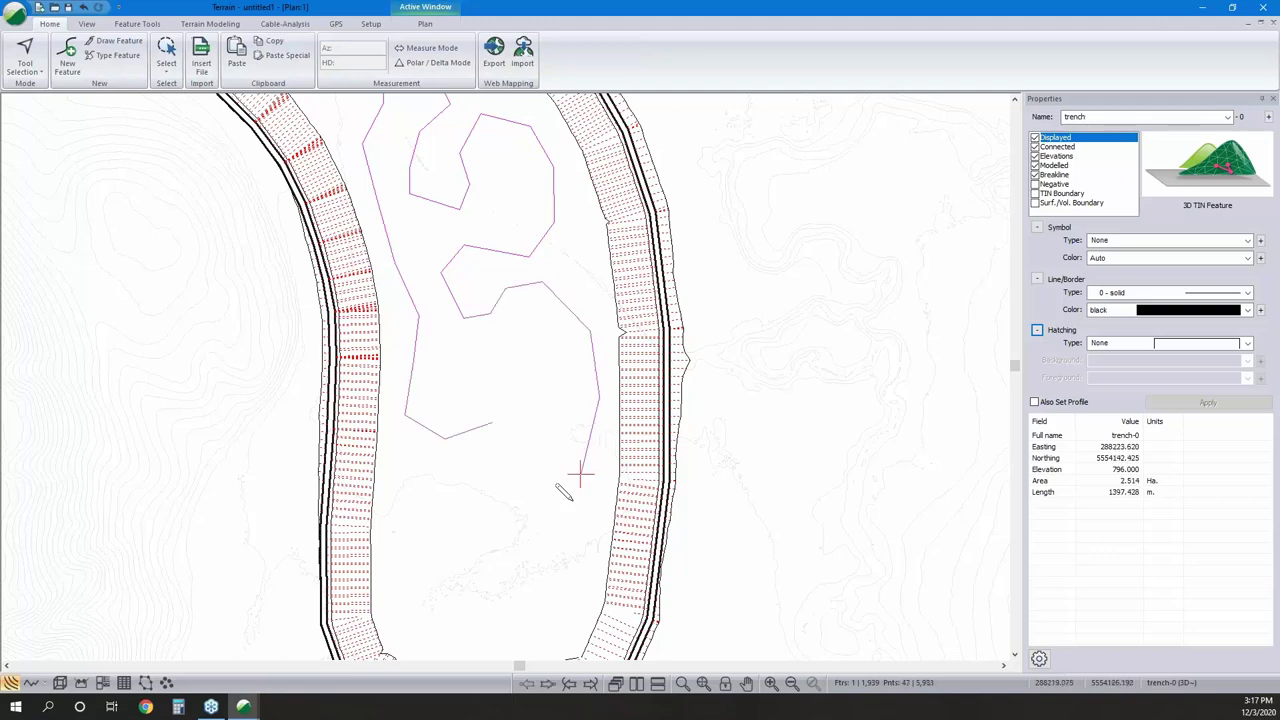
Wind the trench's western edge through a third bend and back toward the west berm toe, up to about 1623 m of line.
click(551, 533)
click(498, 389)
click(531, 367)
click(545, 395)
click(462, 468)
click(414, 500)
click(497, 607)
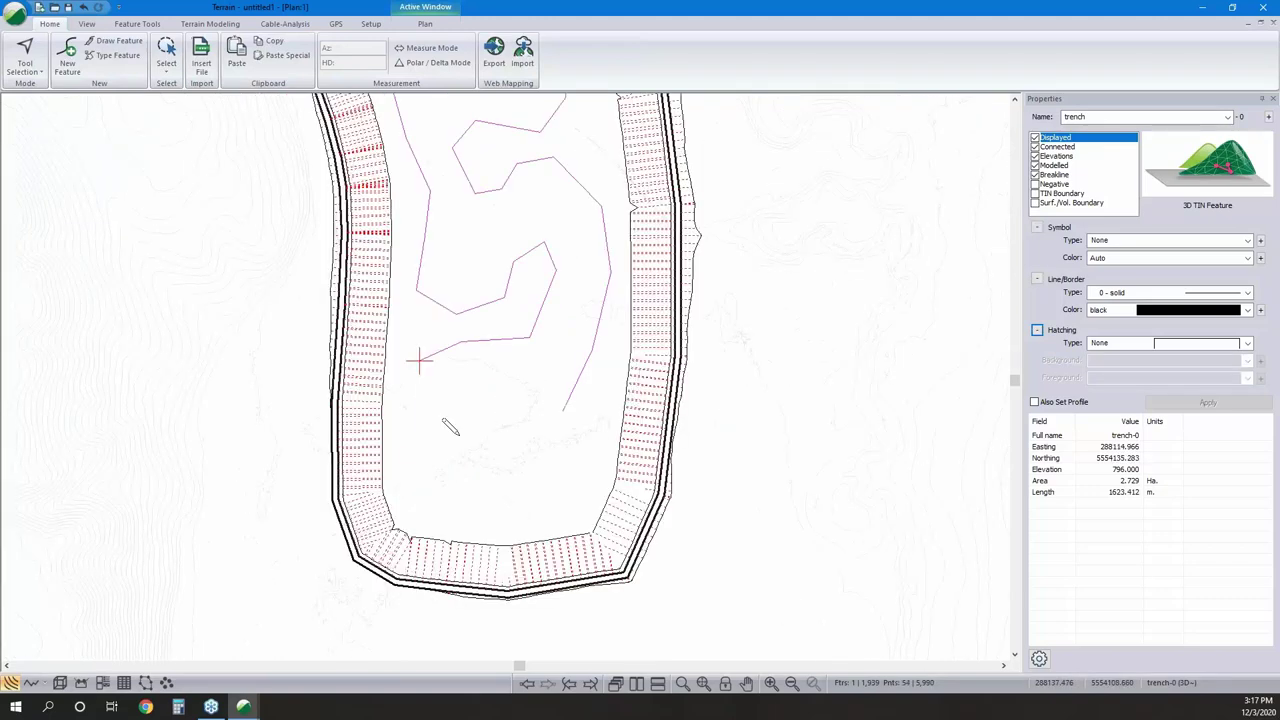
Round the trench outline across the southern end of the pond floor and close it, about 1857 m in total.
click(404, 397)
click(415, 442)
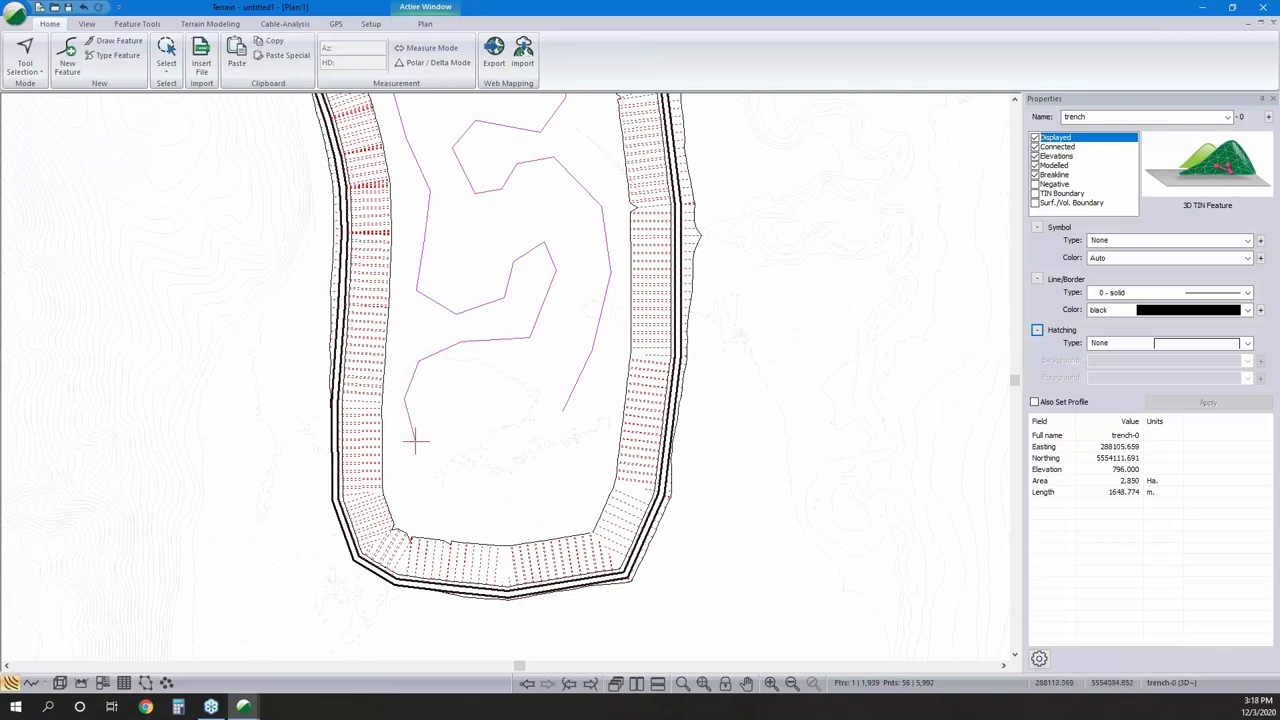
click(406, 478)
click(436, 511)
click(497, 514)
click(565, 488)
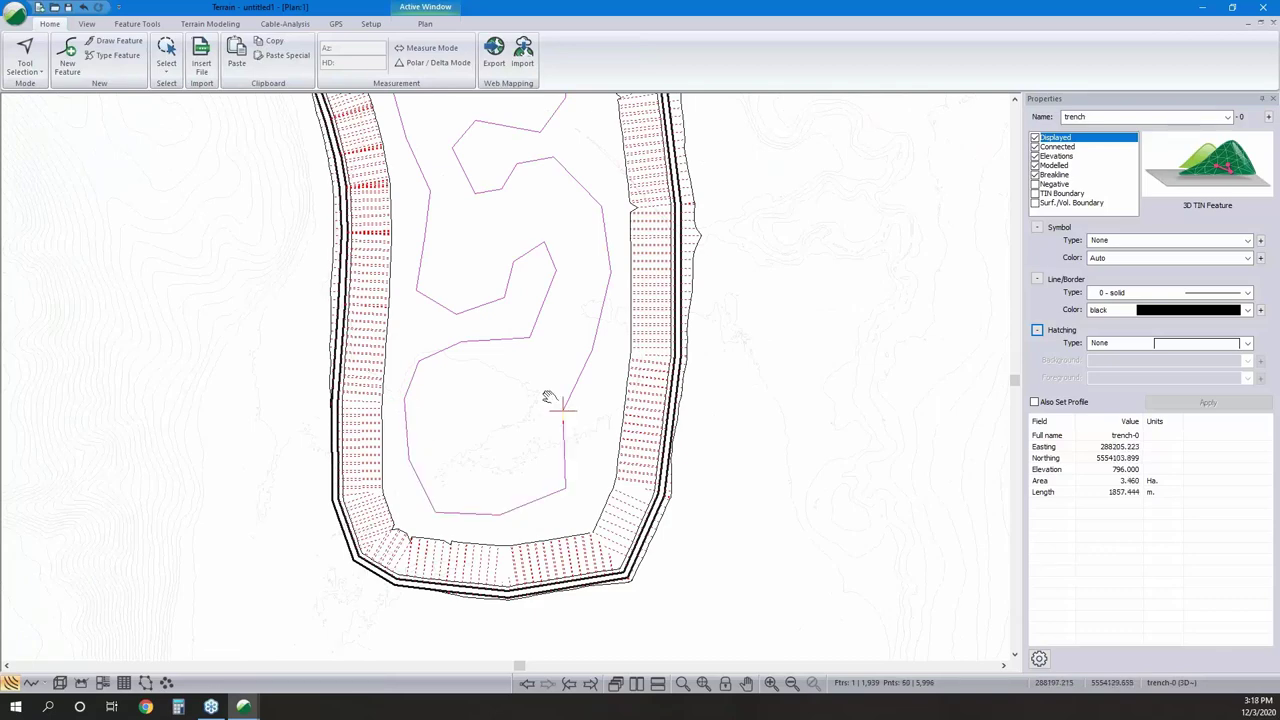
right_click(562, 404)
click(590, 398)
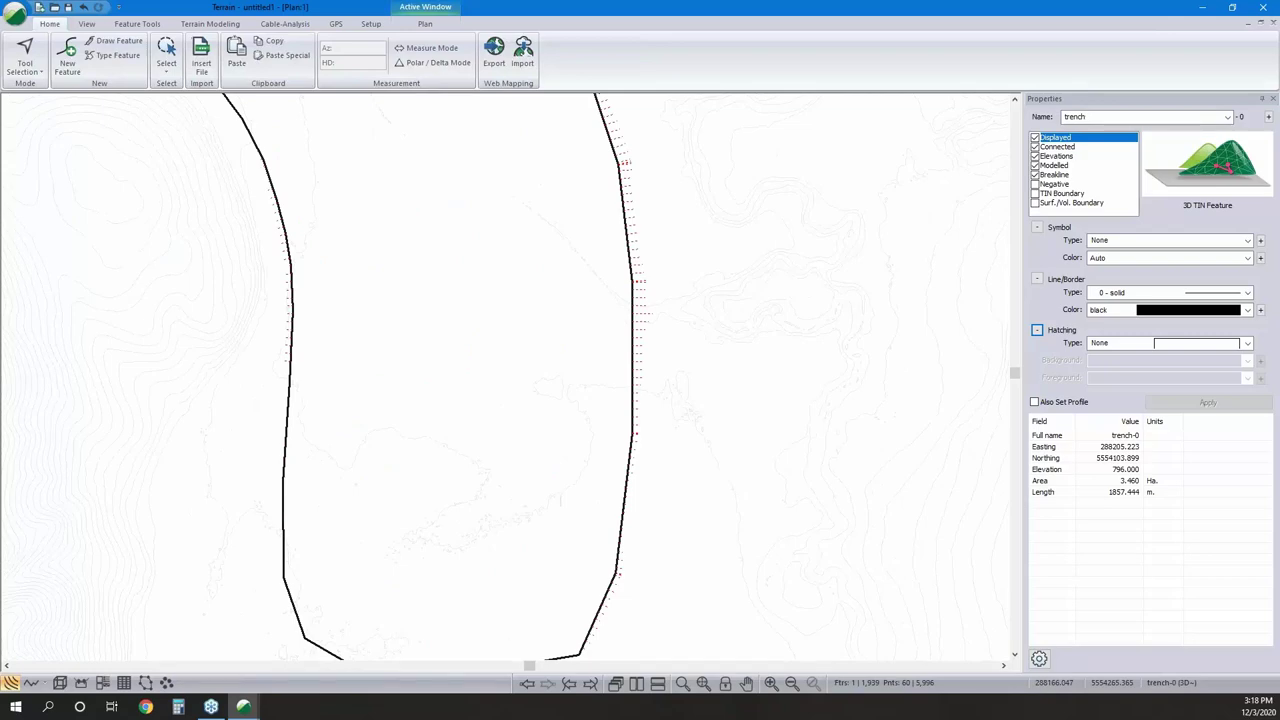
Smooth the closed trench outline with a tolerance of 0.1 and assign elevation 796 to all its points.
scroll(426, 270, down, 3)
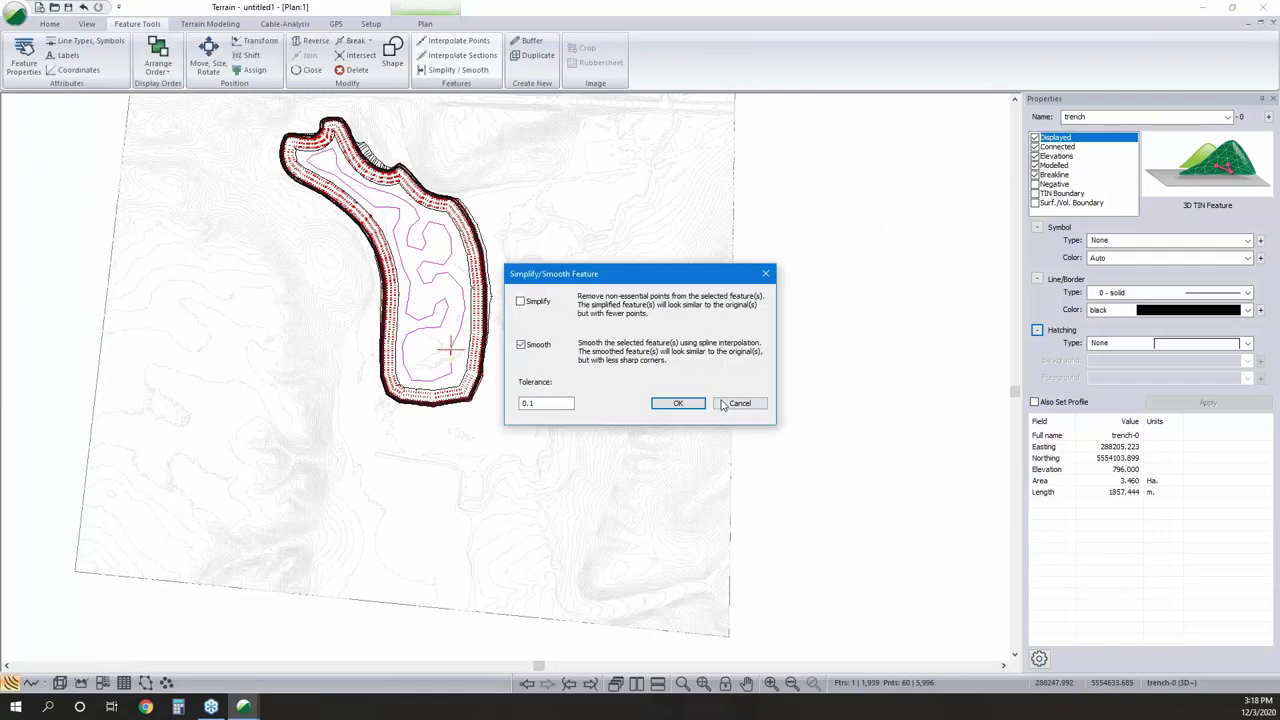
click(678, 403)
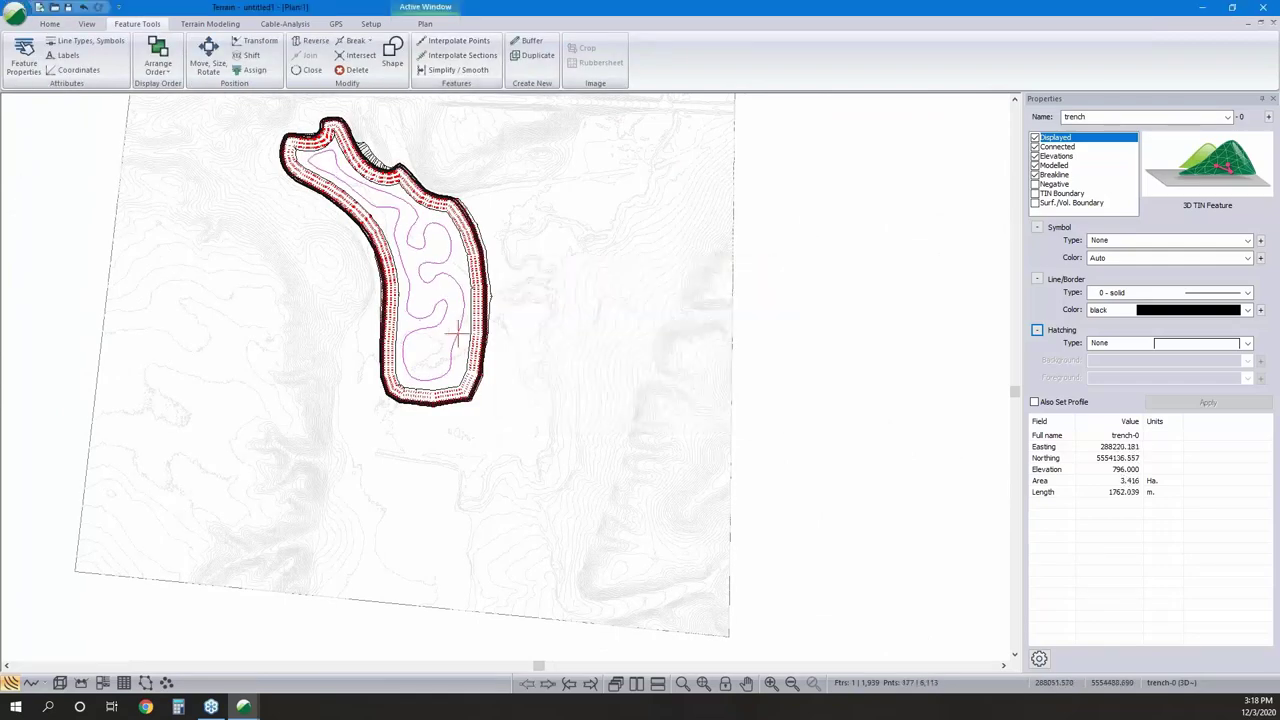
click(250, 70)
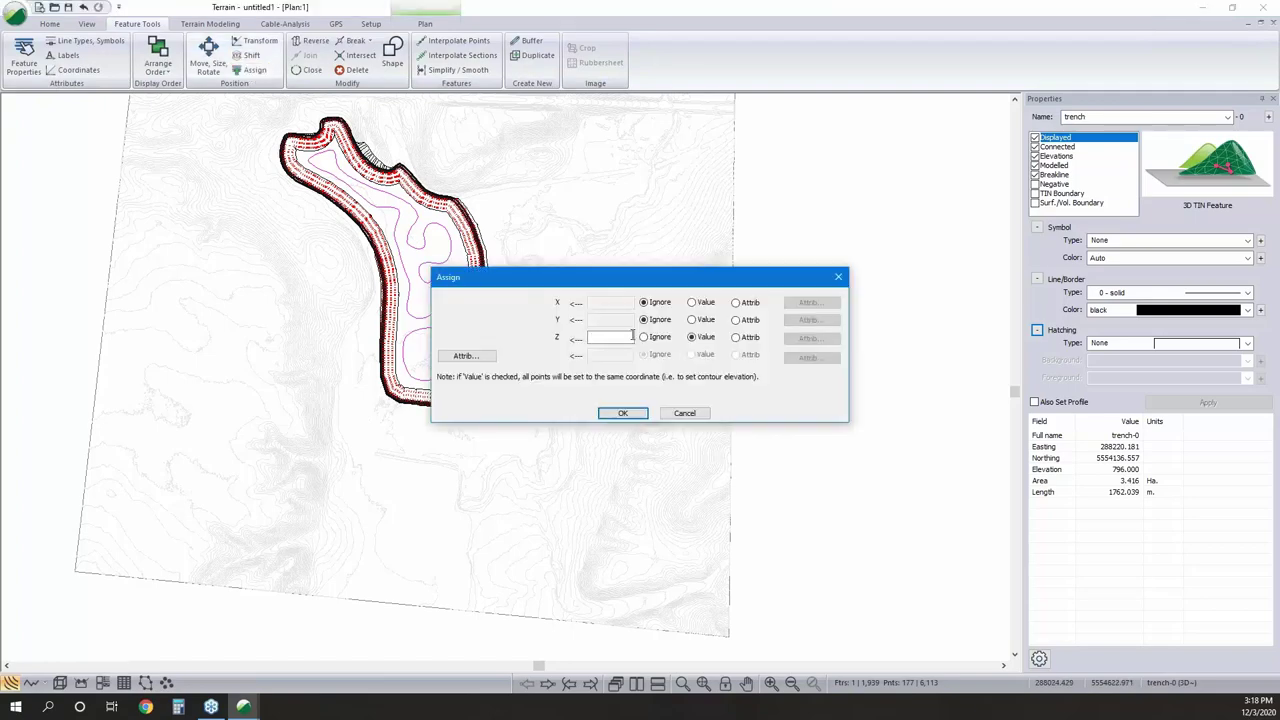
text(796)
click(622, 413)
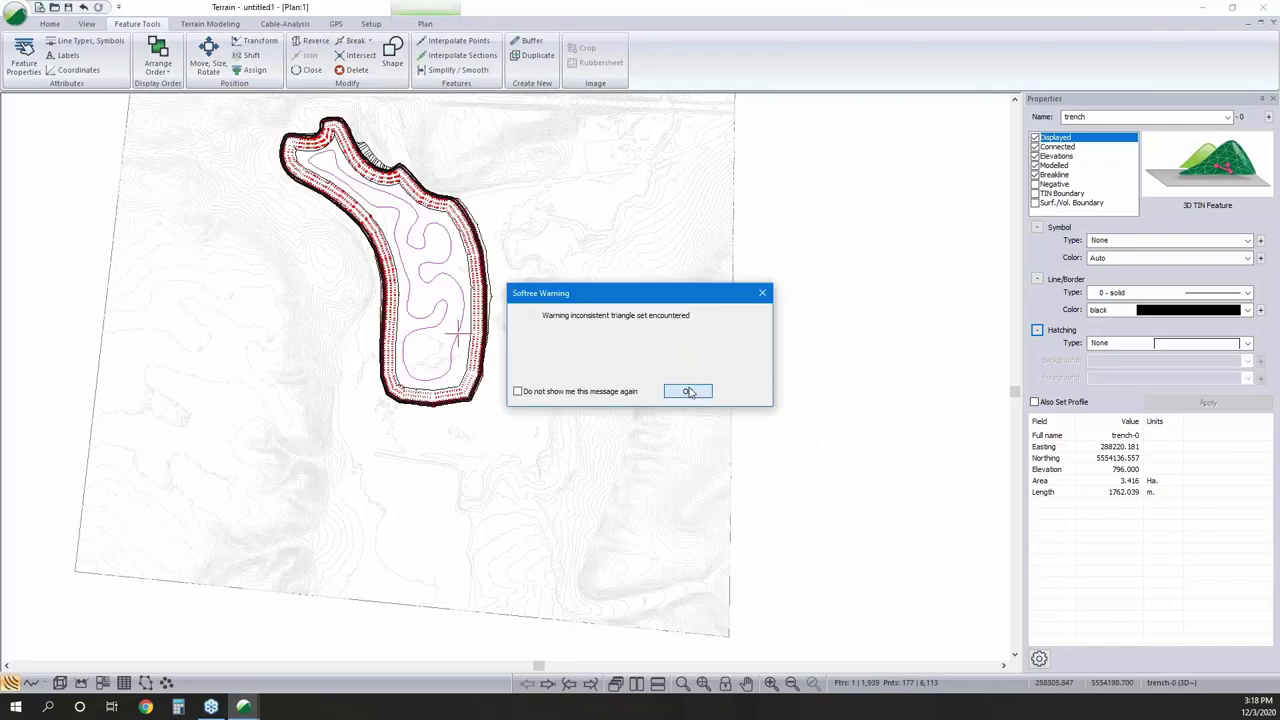
click(689, 392)
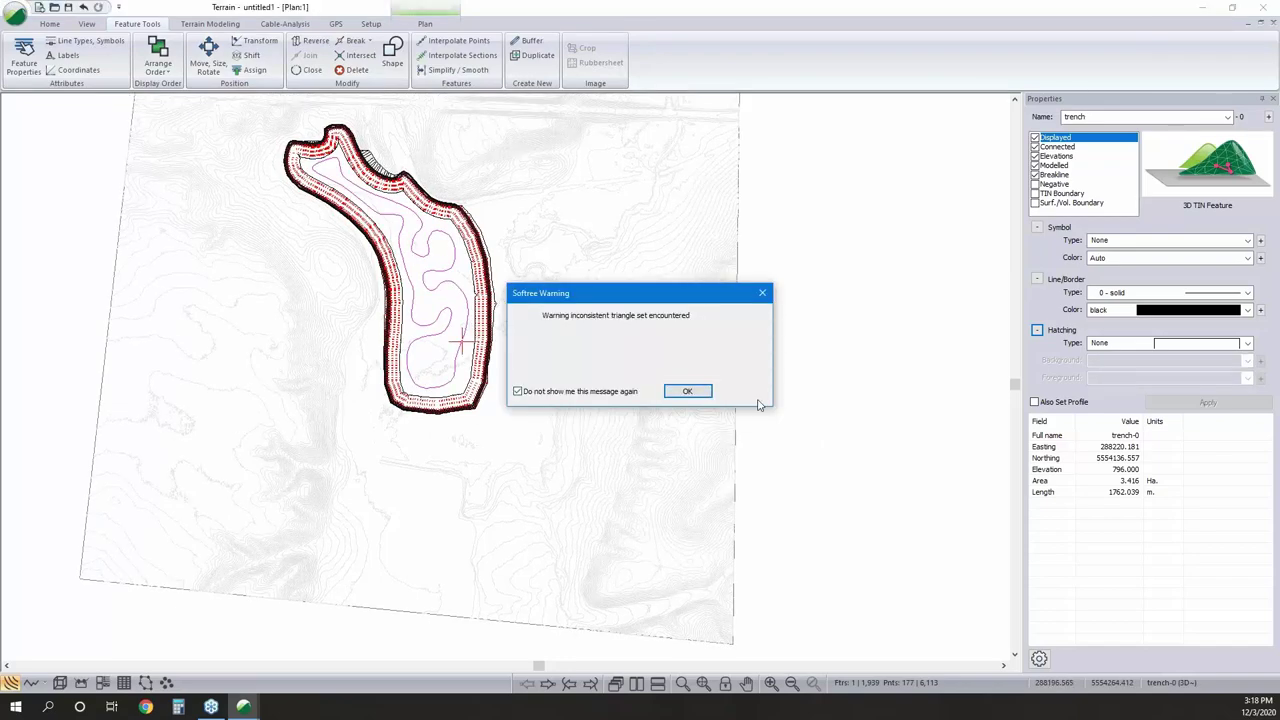
click(688, 391)
scroll(463, 354, up, 1)
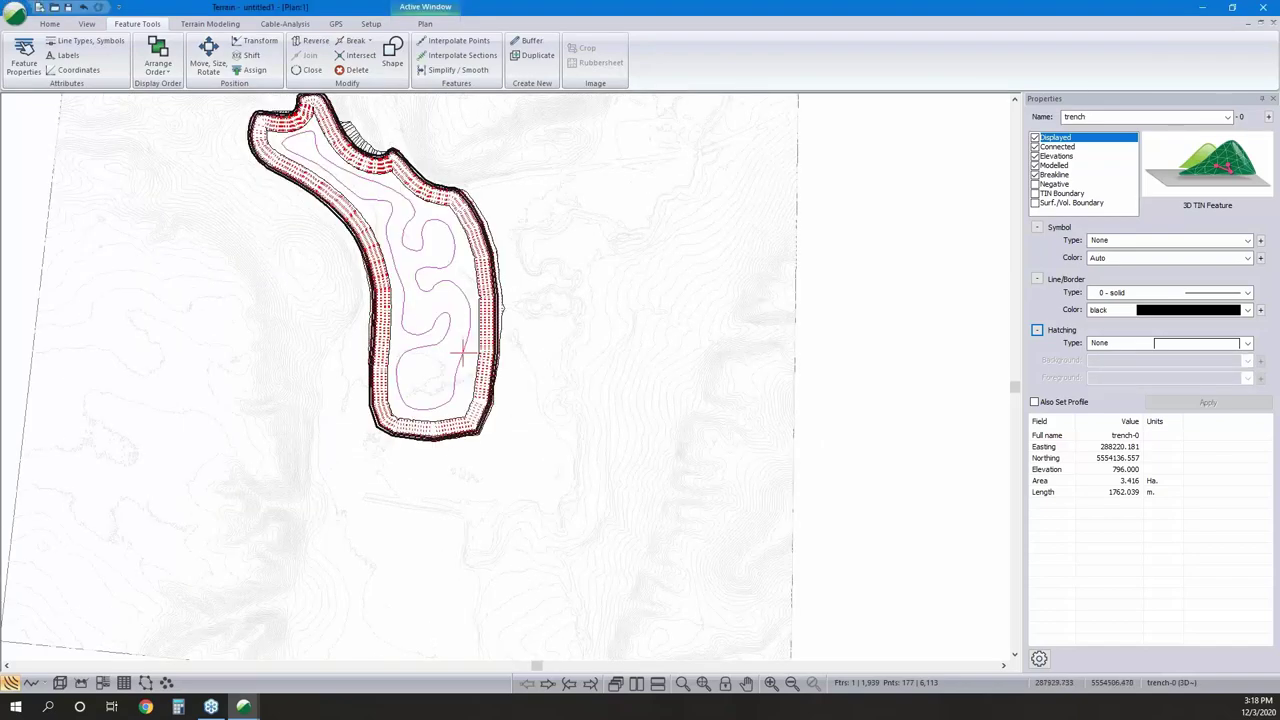
Apply line type 65 - Arrows-a to the trench outline to show its direction.
click(207, 23)
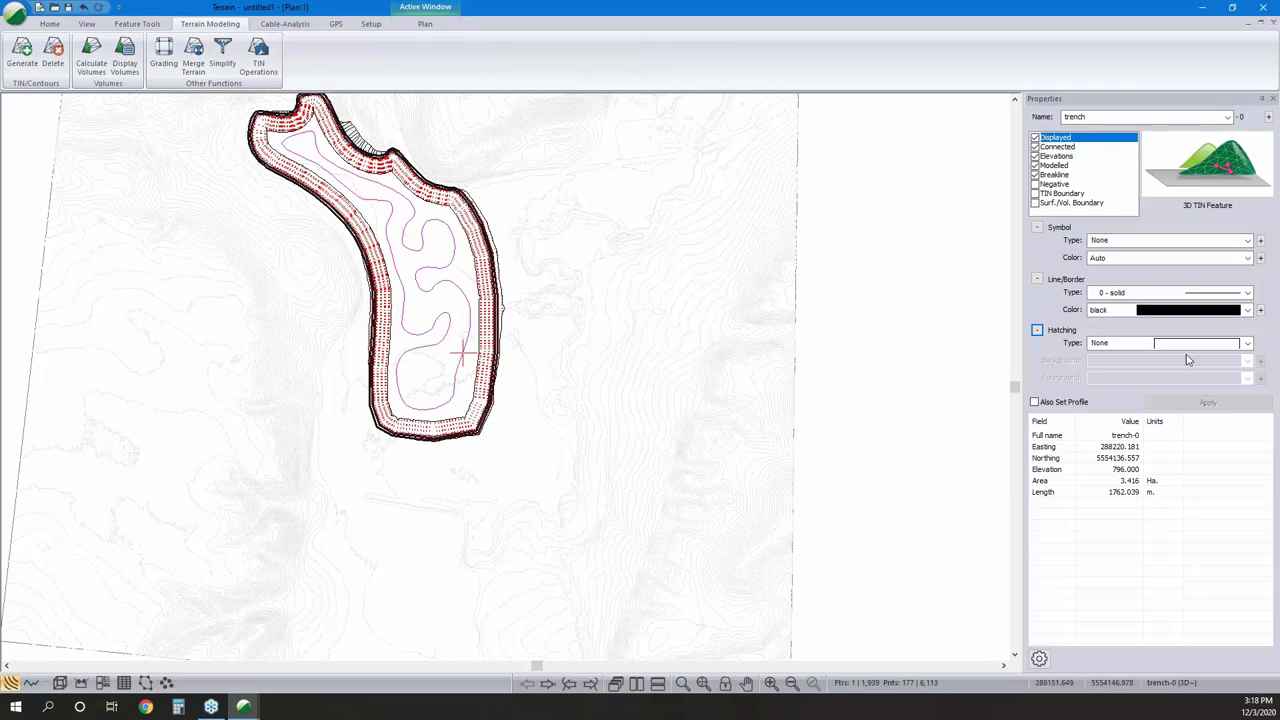
click(1160, 293)
scroll(1180, 383, down, 16)
scroll(1197, 445, down, 2)
click(1140, 414)
click(1208, 402)
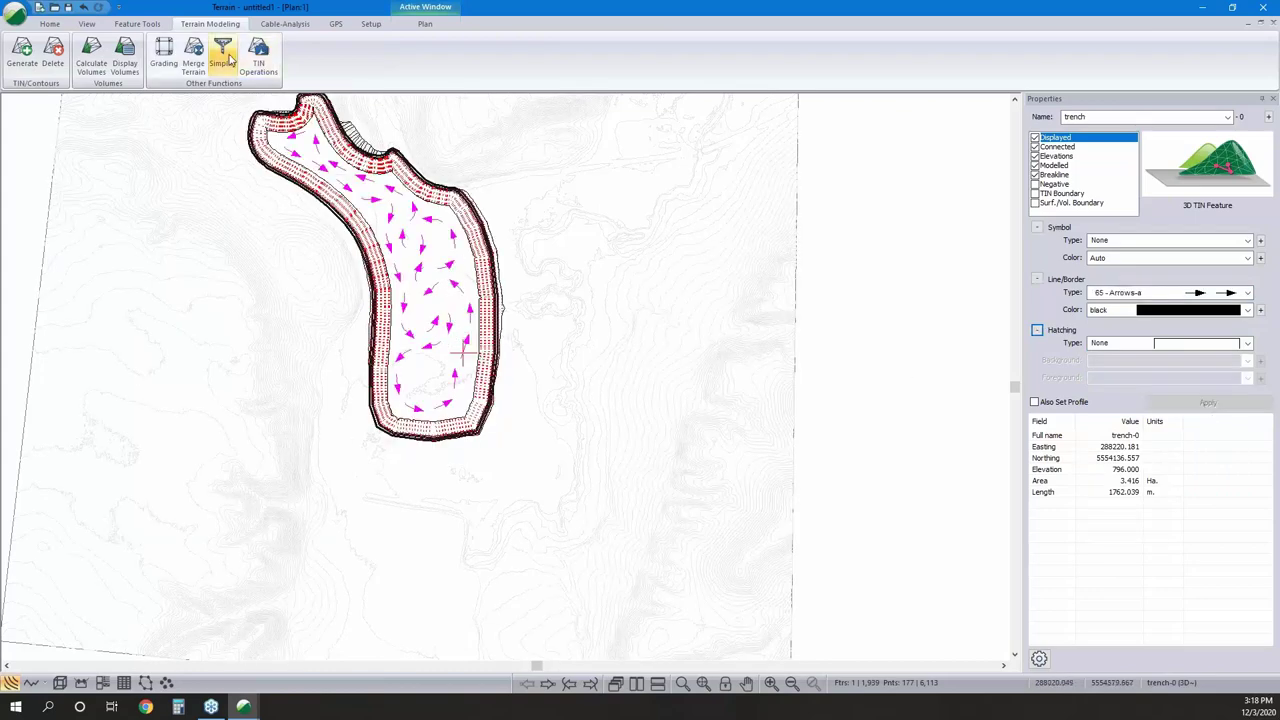
Set up left-side grading of the trench outline to target elevation 795 with a 5:1 negative slope.
click(164, 52)
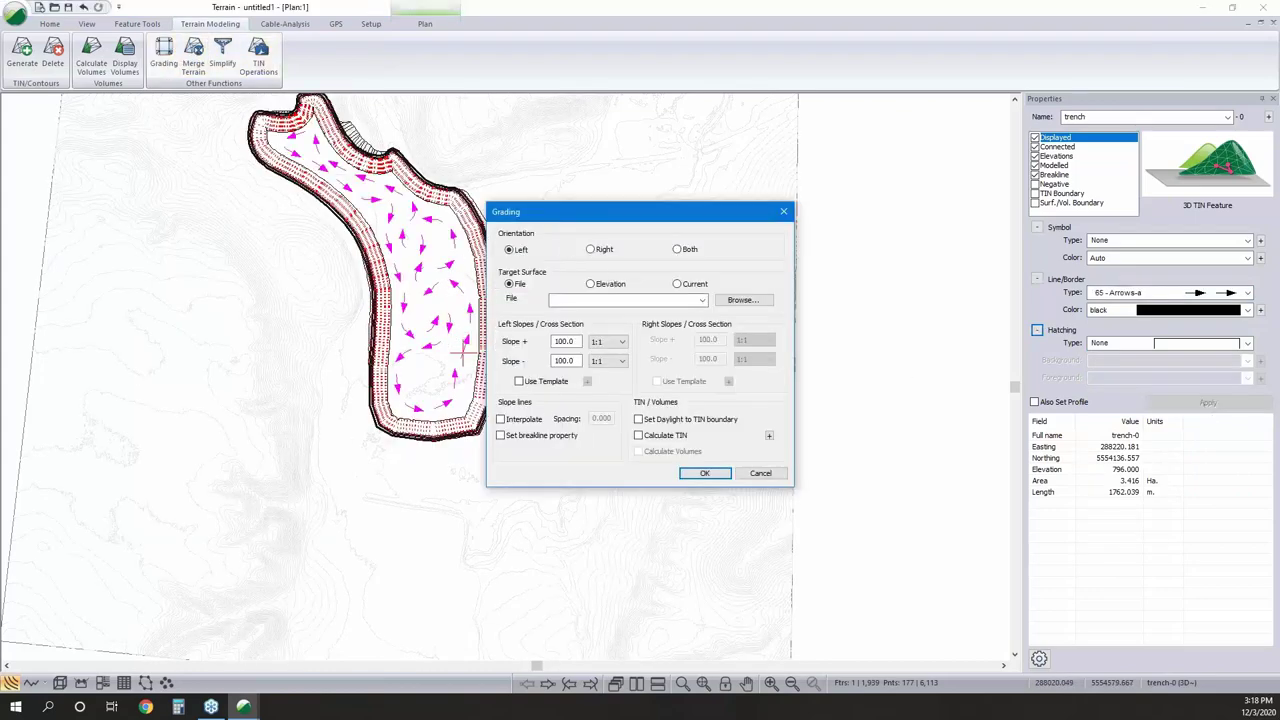
click(596, 284)
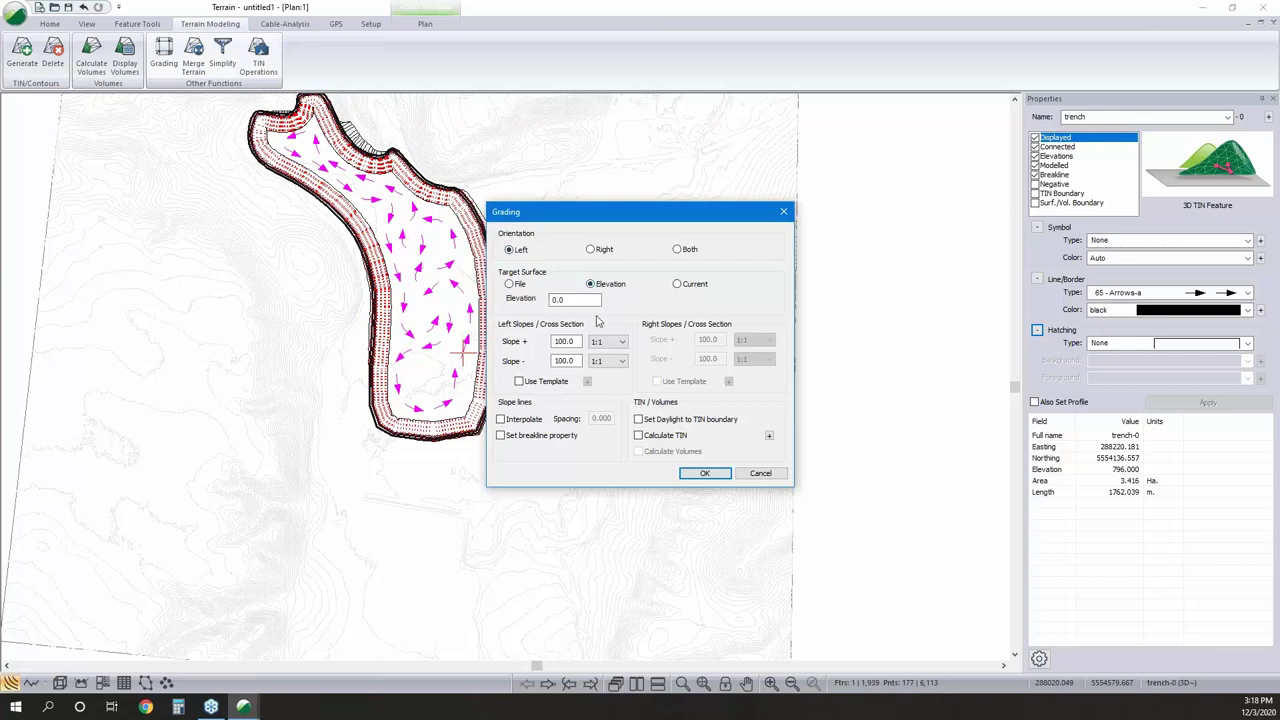
double_click(560, 300)
text(795)
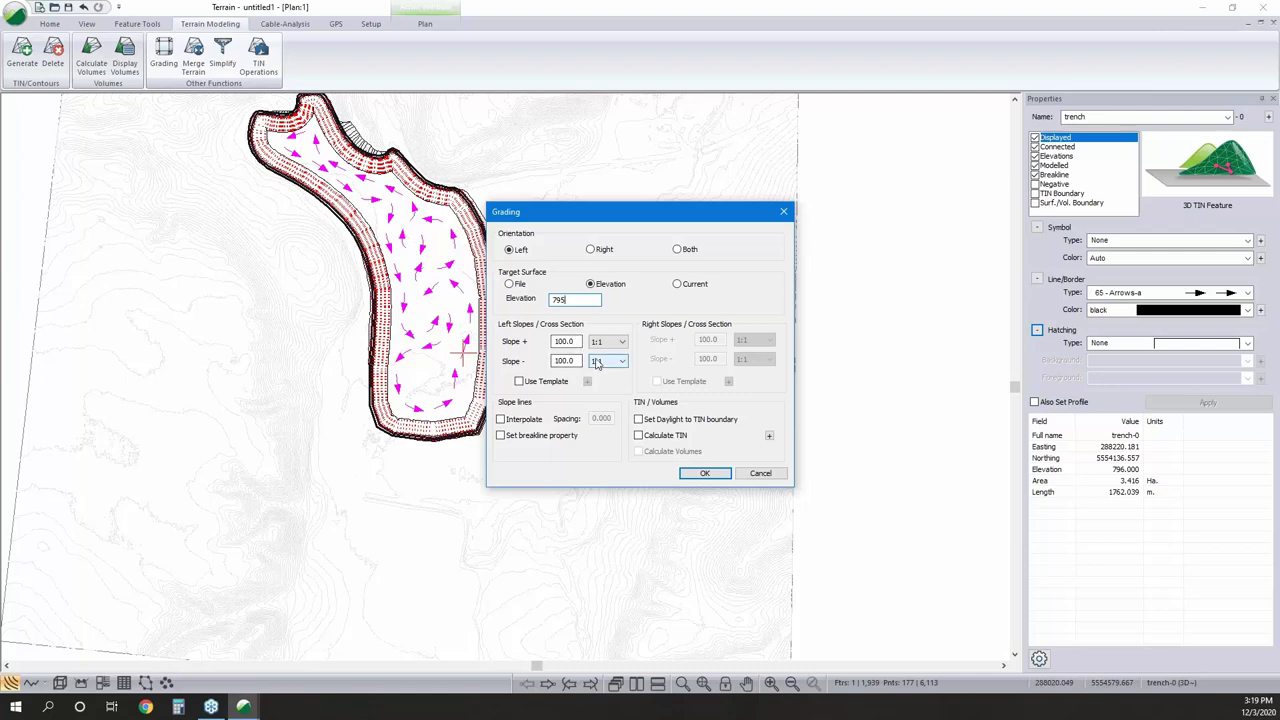
click(615, 361)
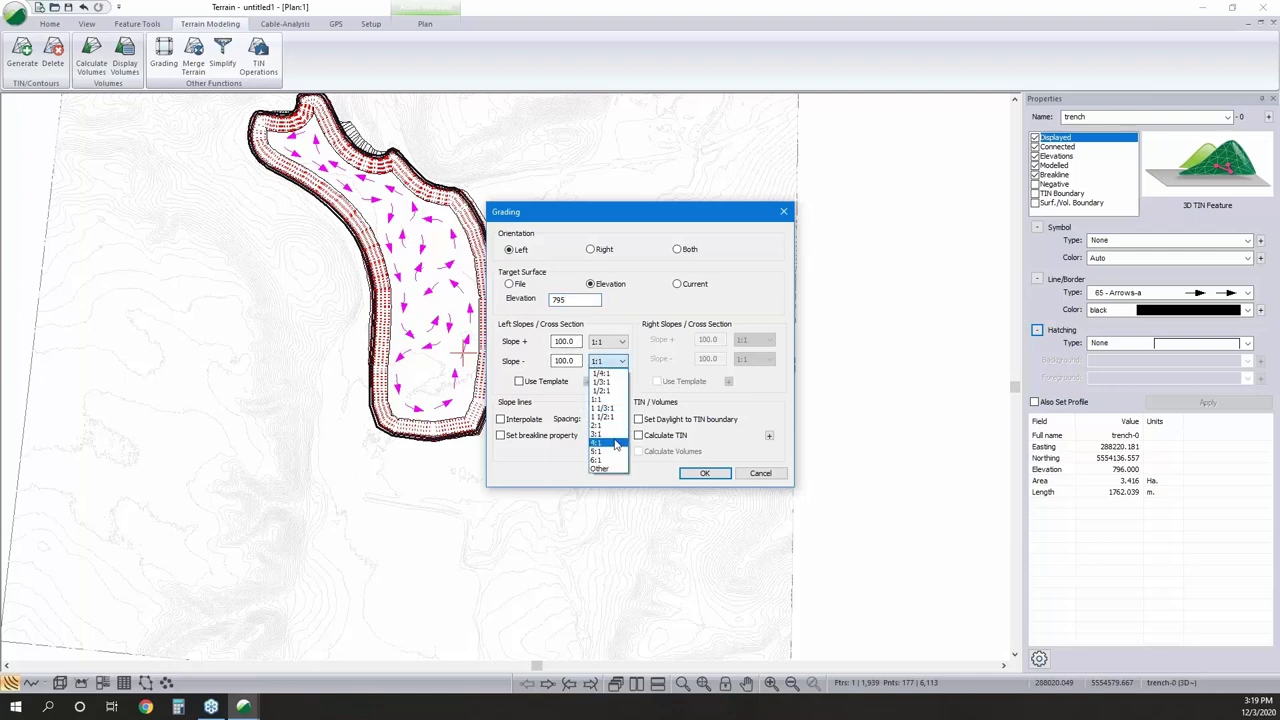
click(613, 452)
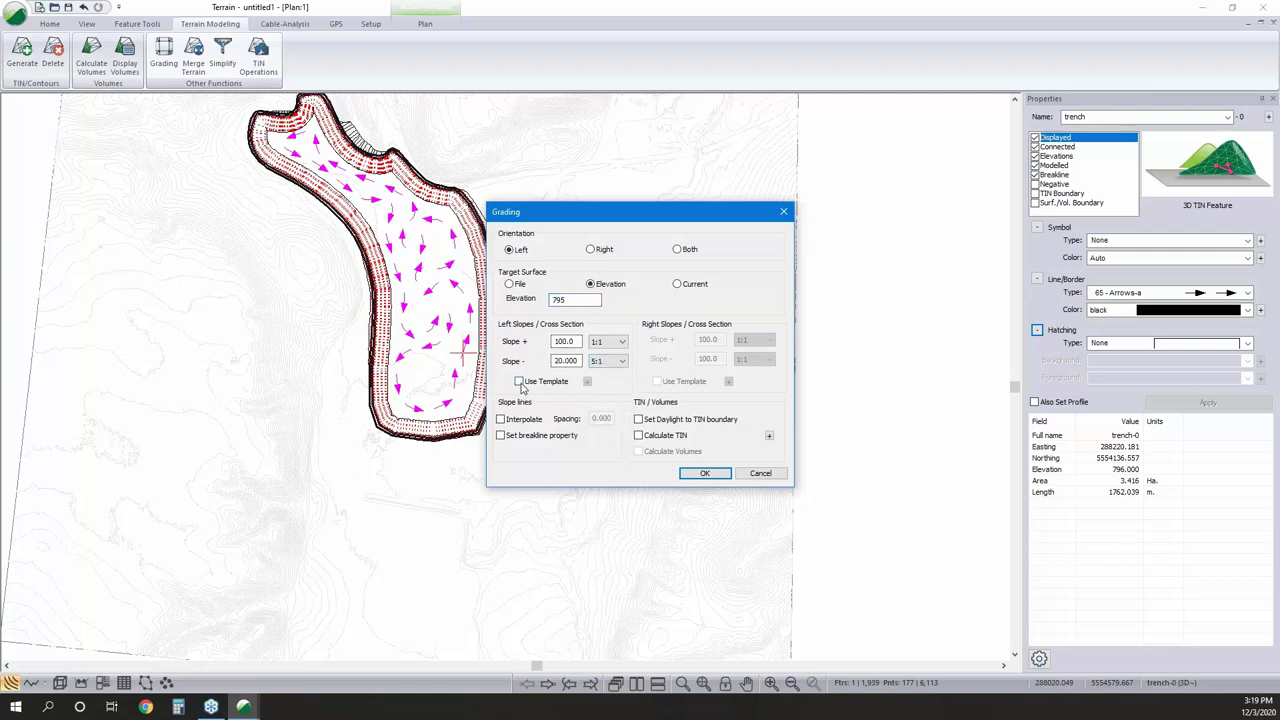
Interpolate slope lines at a spacing of 5 with the breakline property set, and run the trench grading.
click(500, 419)
click(500, 435)
double_click(598, 419)
text(5)
click(705, 474)
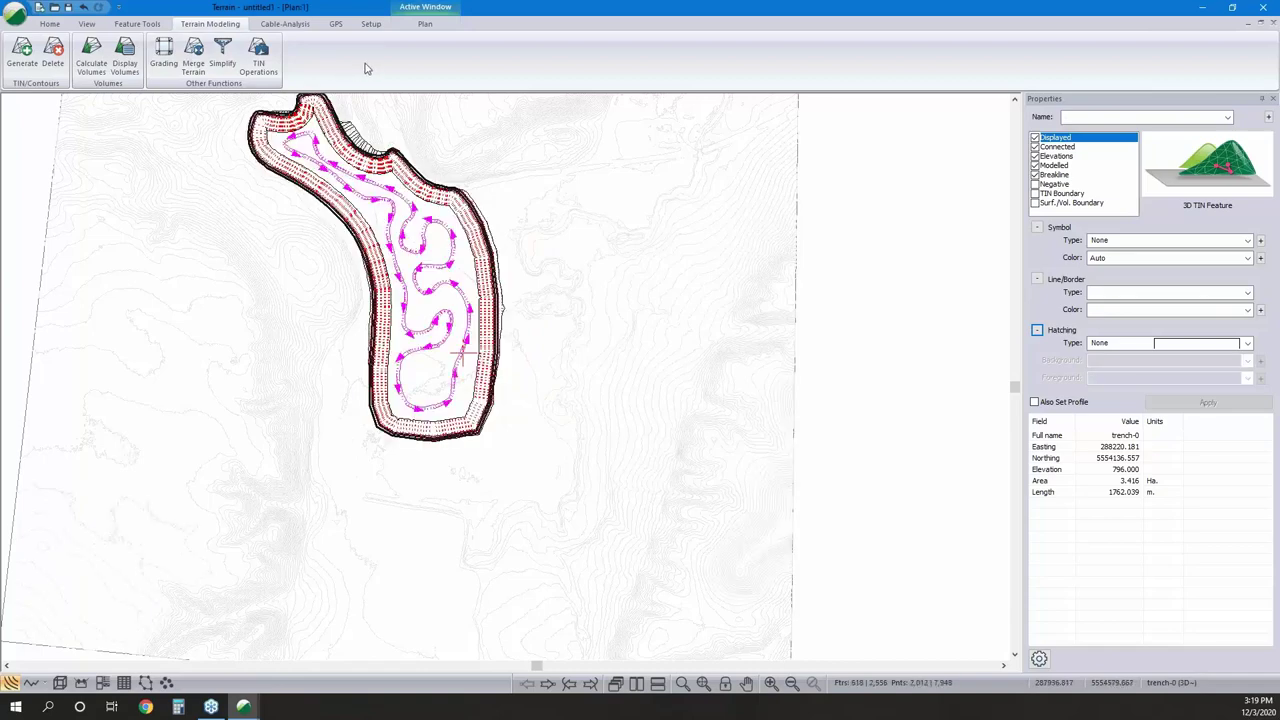
Recalculate the terrain triangles to include the graded trench.
click(22, 55)
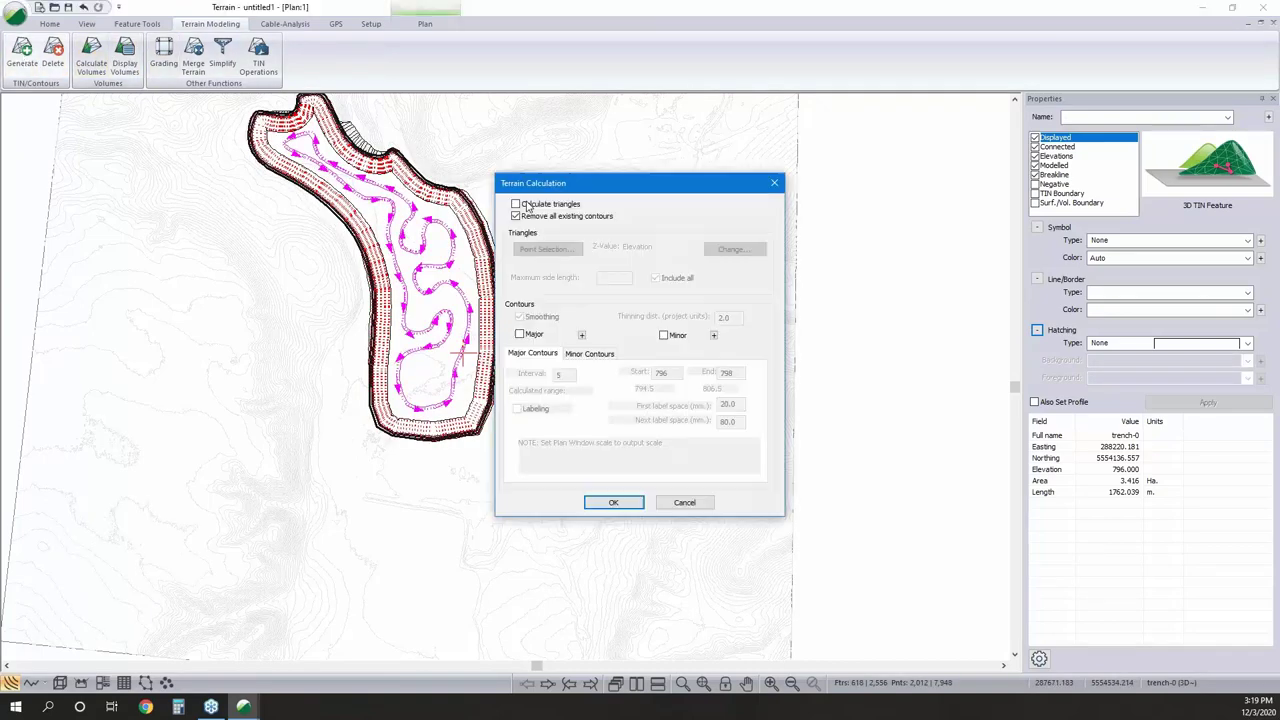
click(630, 509)
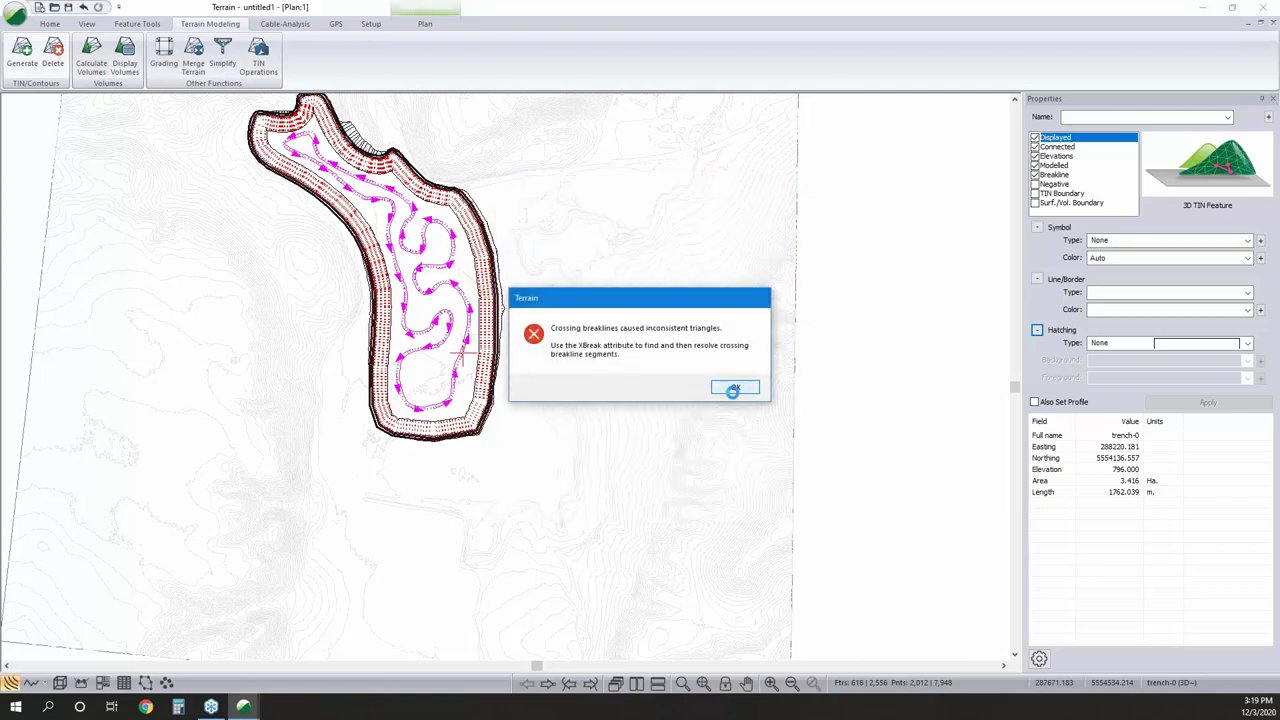
click(731, 385)
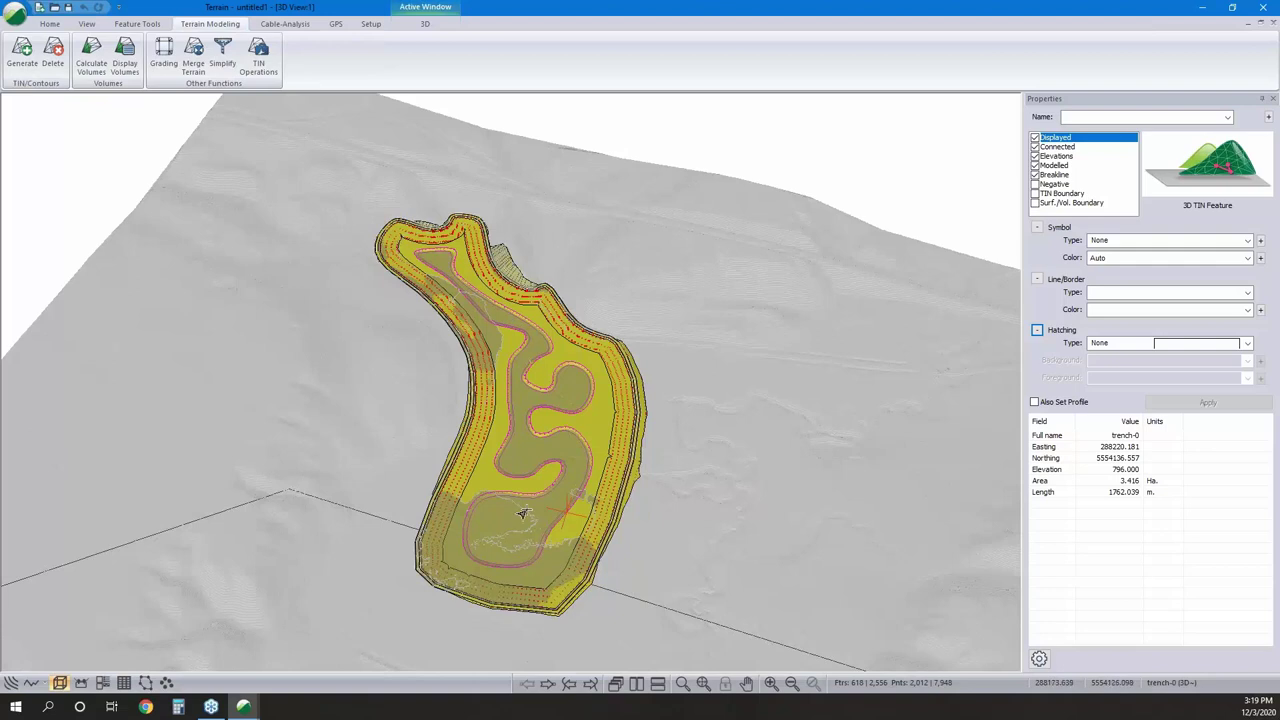
Calculate the cut and fill volumes between the current design surface and topo.terx.
click(91, 55)
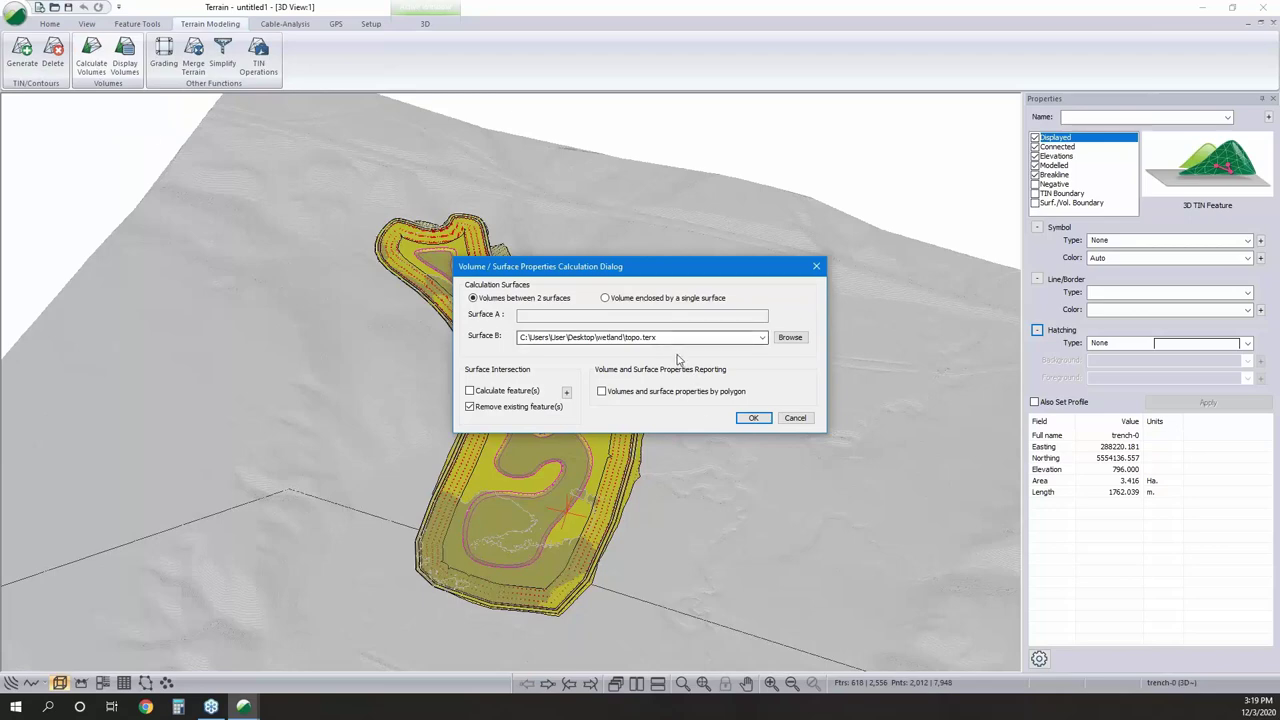
click(753, 419)
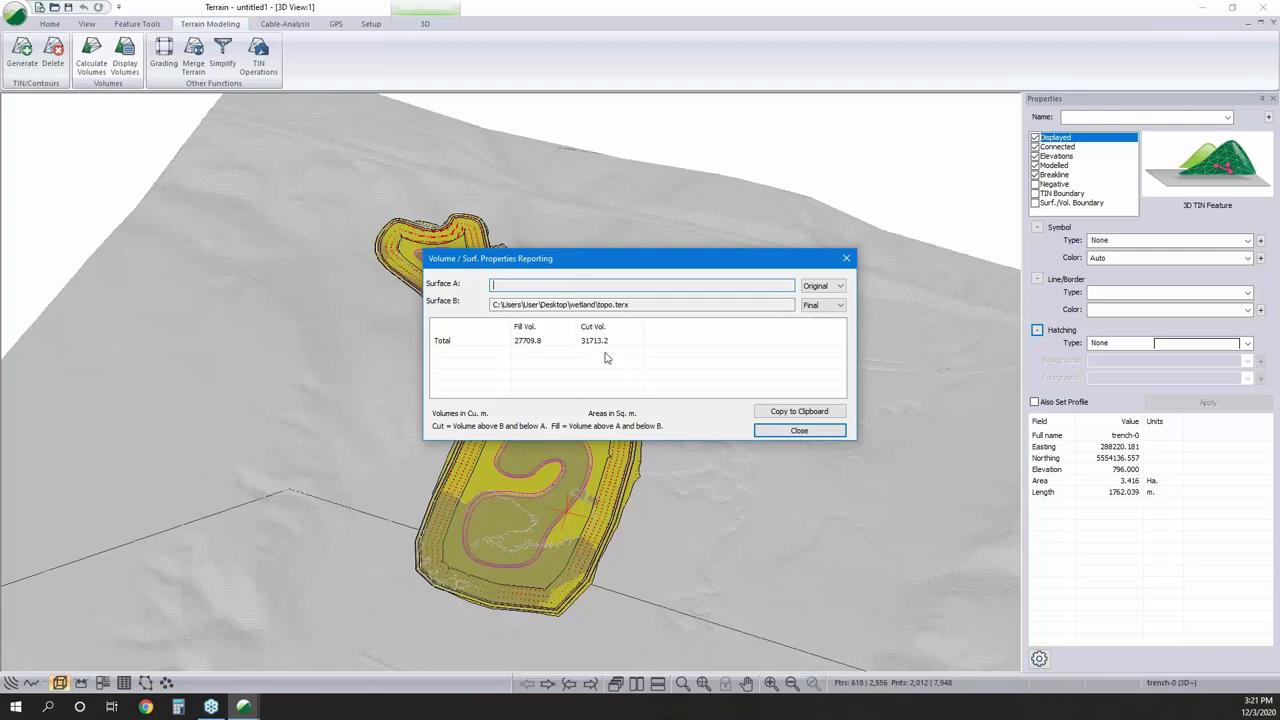
click(799, 431)
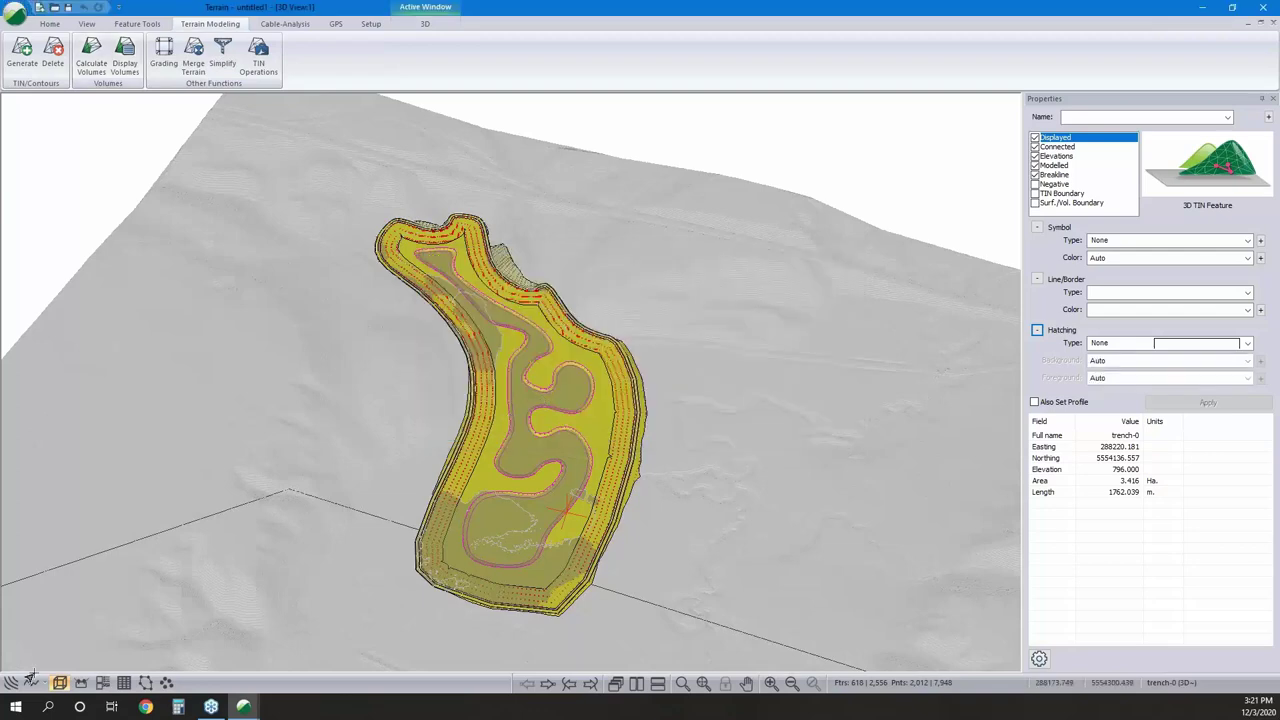
Return to the plan view and review the target elevation in the trench outline's grading settings.
click(10, 683)
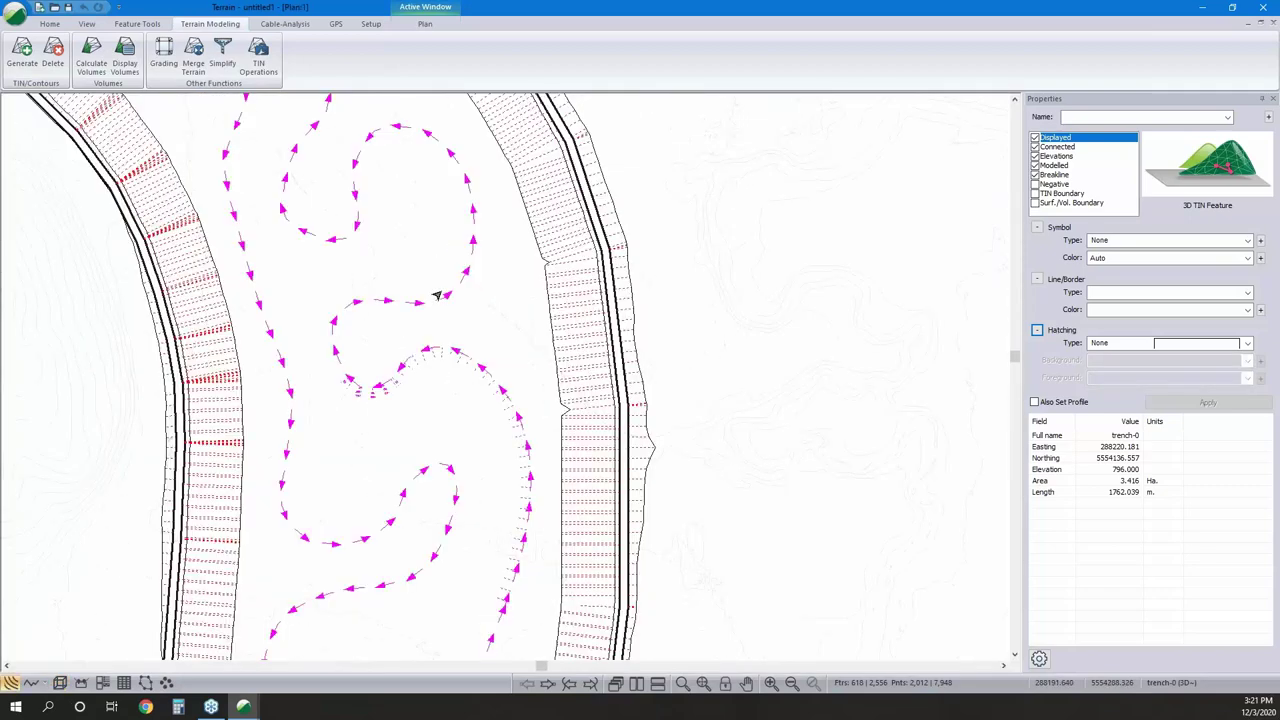
click(357, 371)
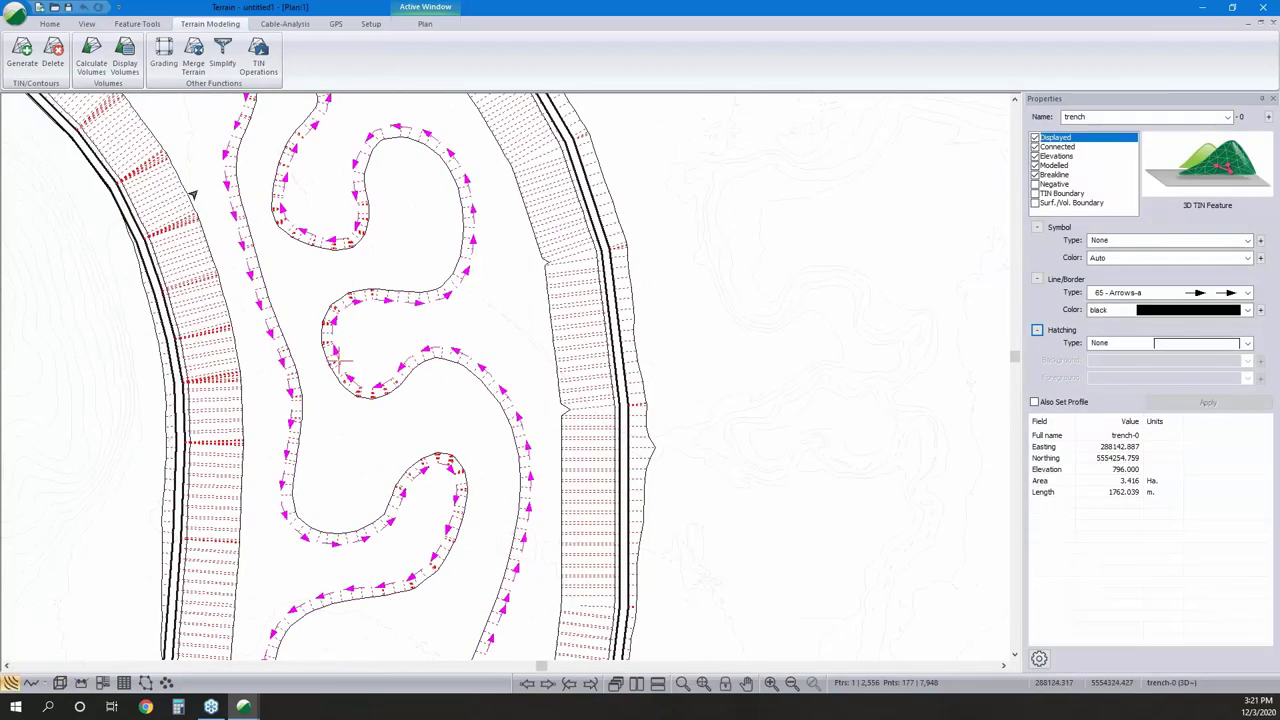
click(49, 23)
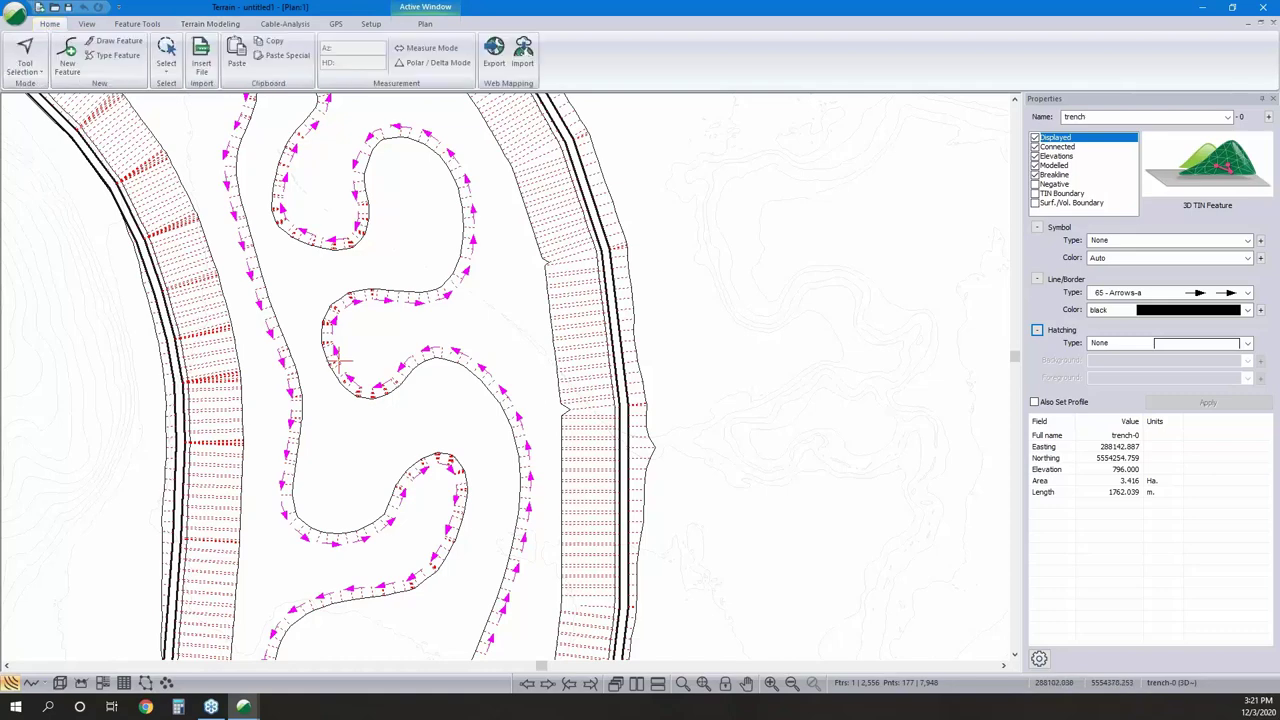
click(209, 23)
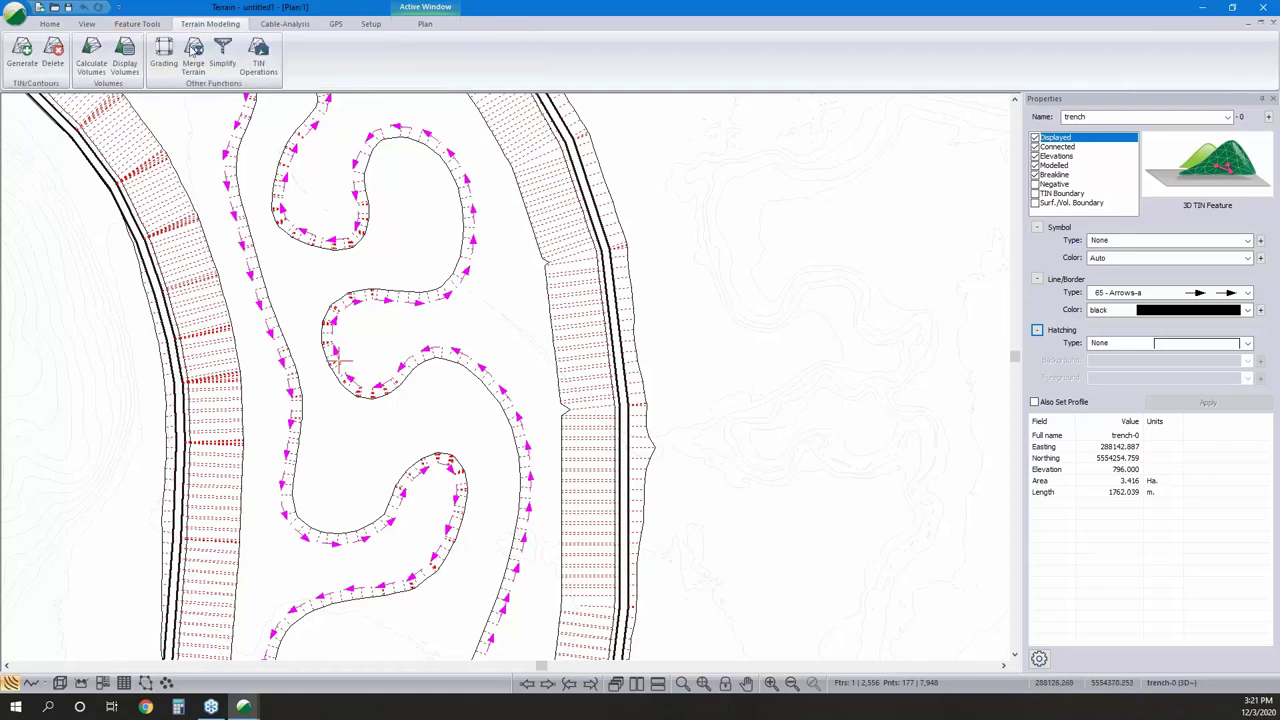
click(164, 55)
drag(574, 300, 567, 300)
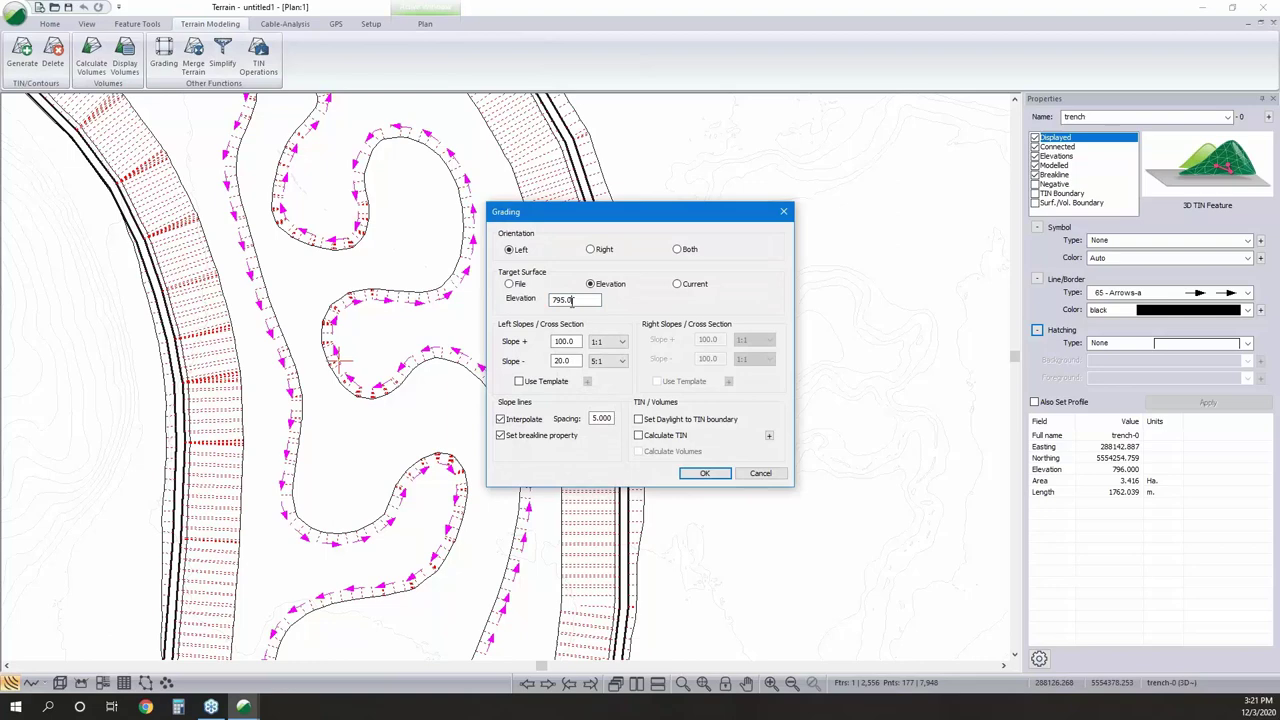
click(760, 473)
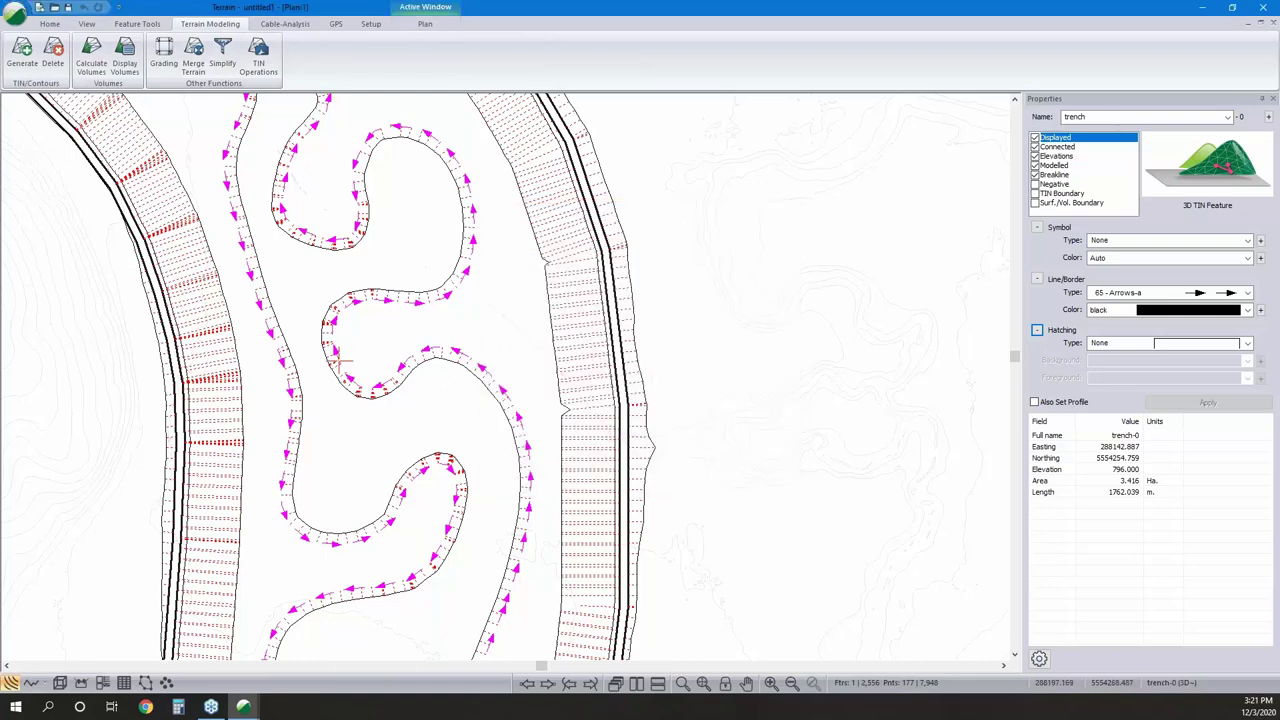
Select all features inside the berm's Top-0 boundary, including those partially inside, while retaining the current selection.
click(500, 337)
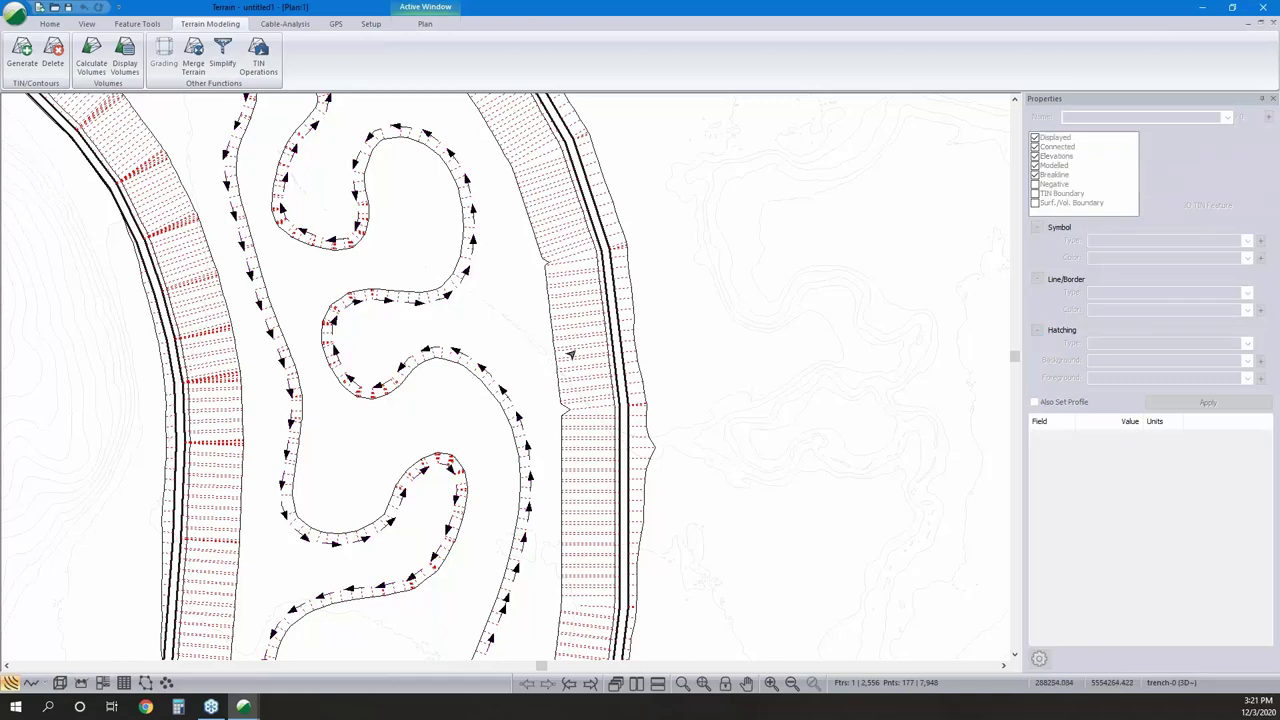
scroll(557, 354, down, 2)
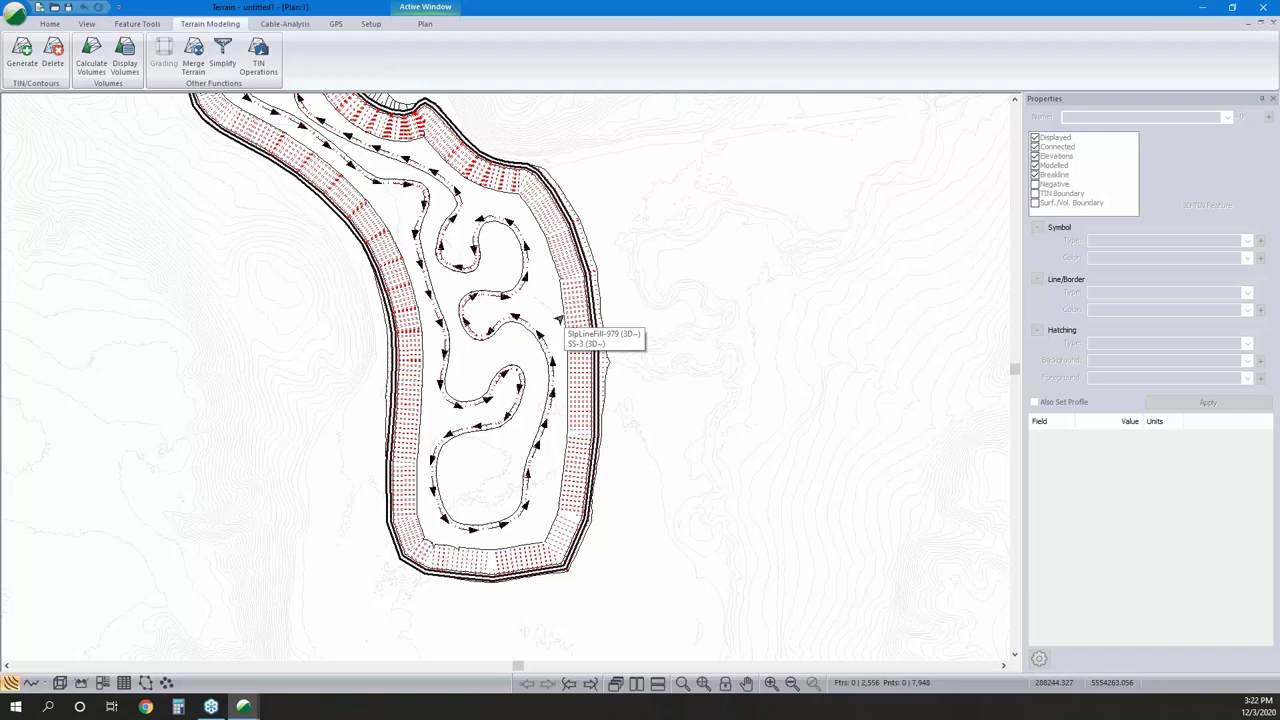
scroll(574, 323, up, 3)
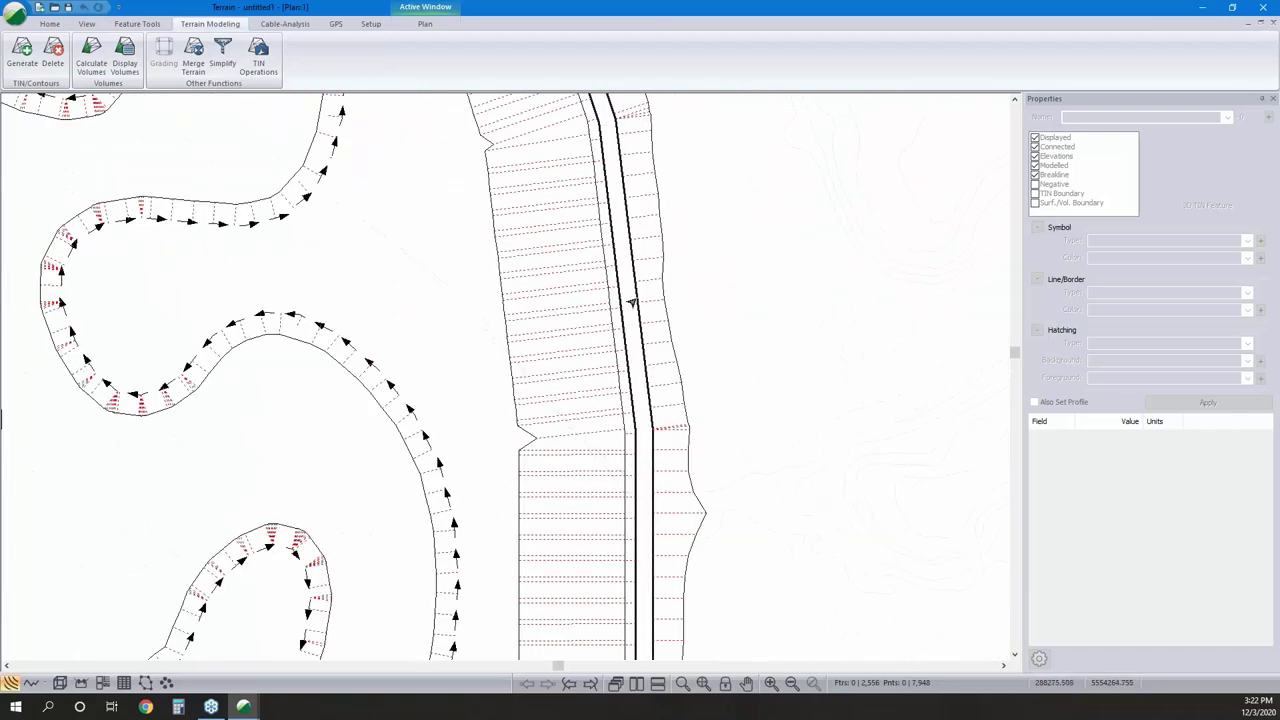
click(650, 309)
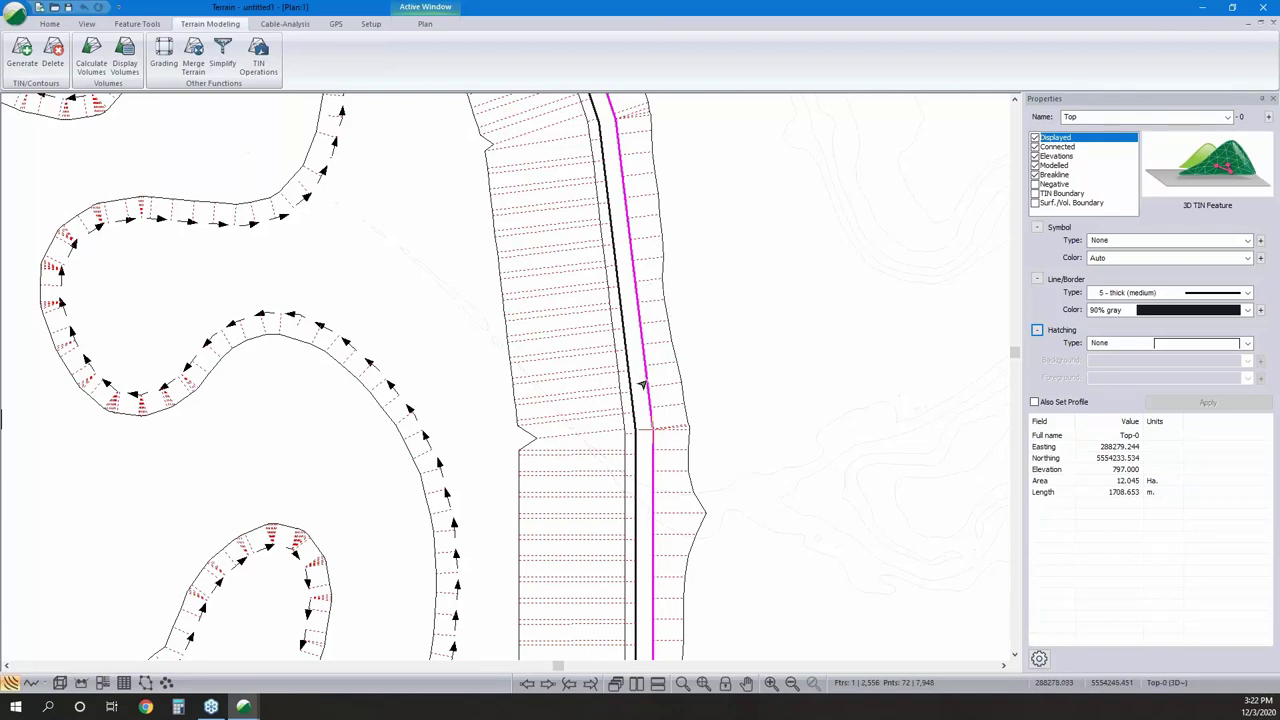
right_click(641, 381)
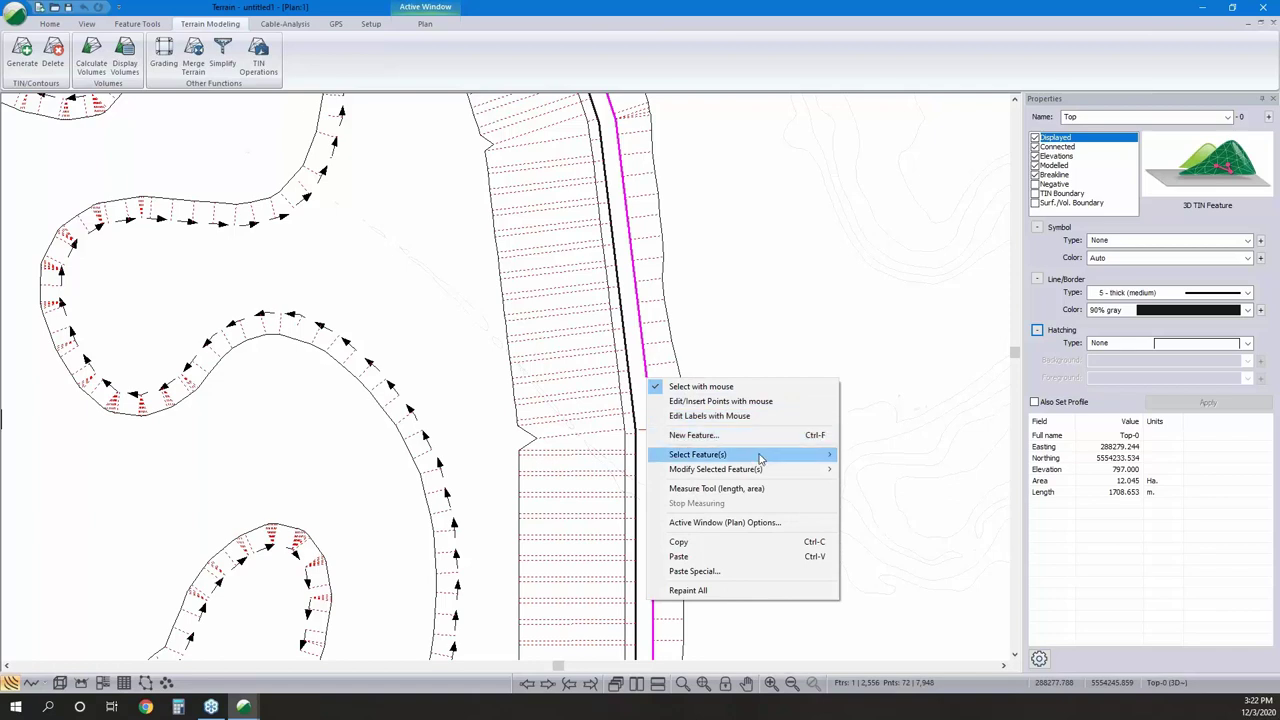
mouse_move(760, 457)
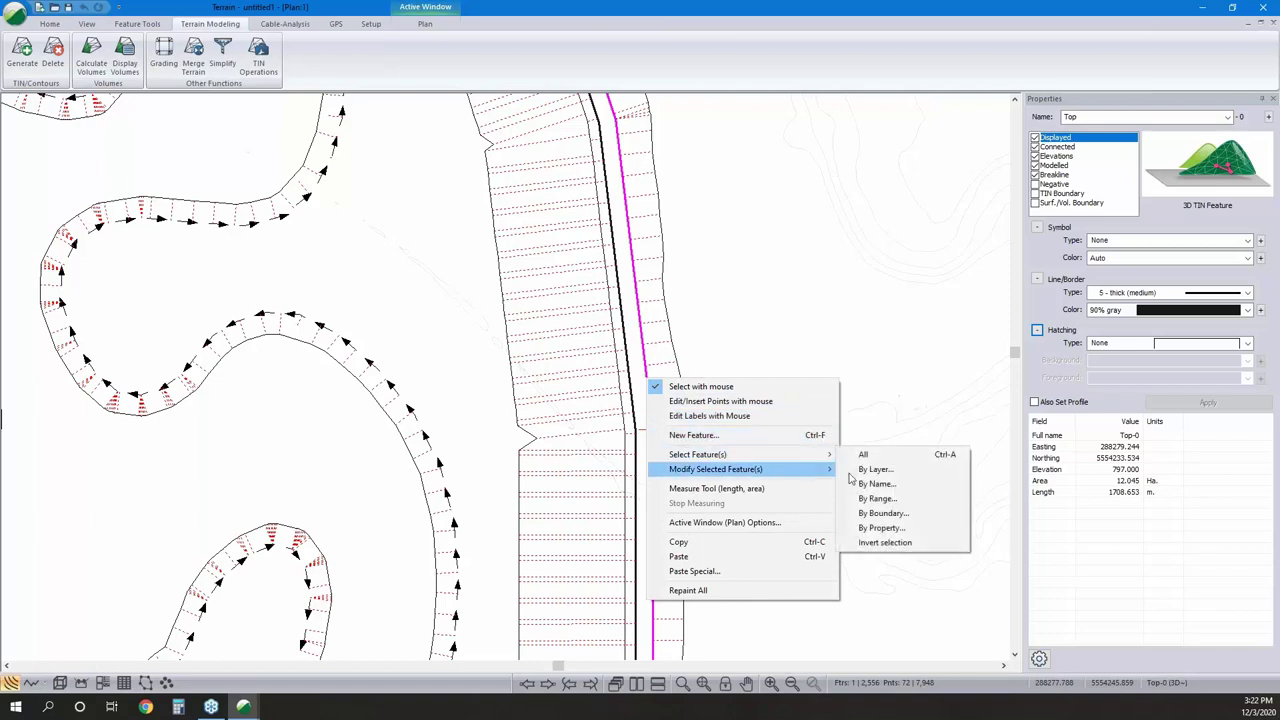
click(882, 513)
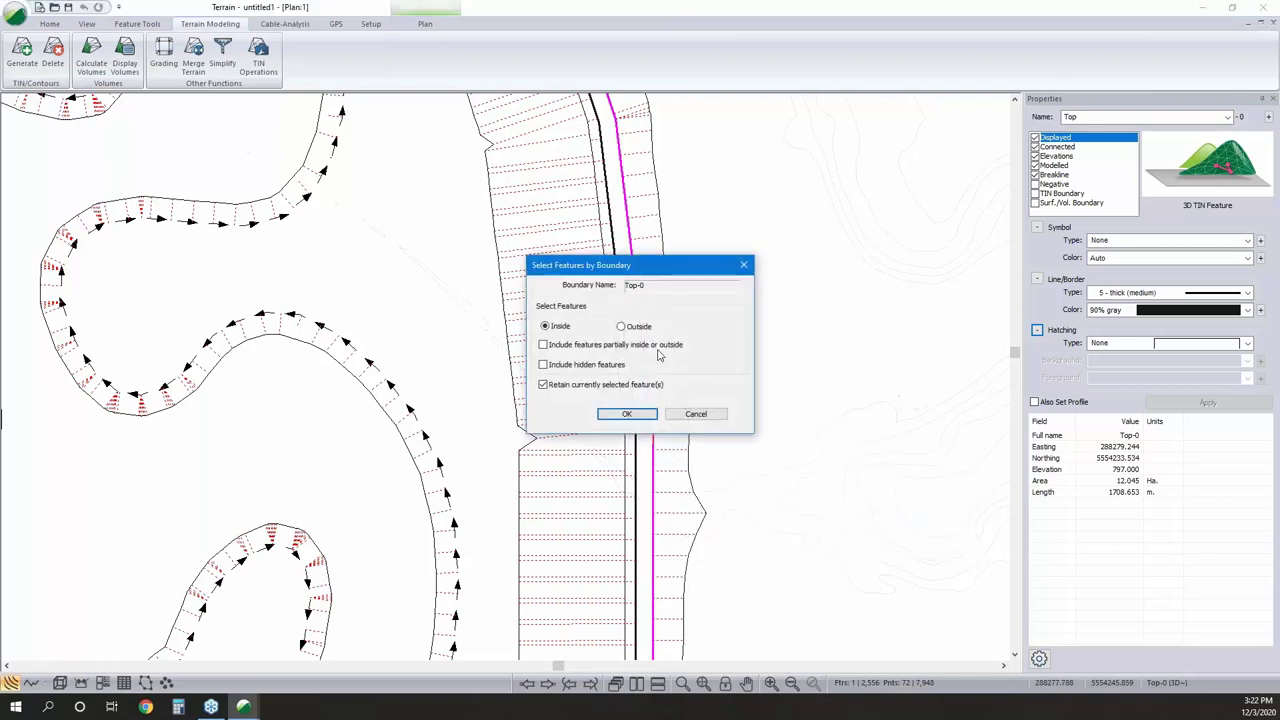
click(546, 345)
click(645, 415)
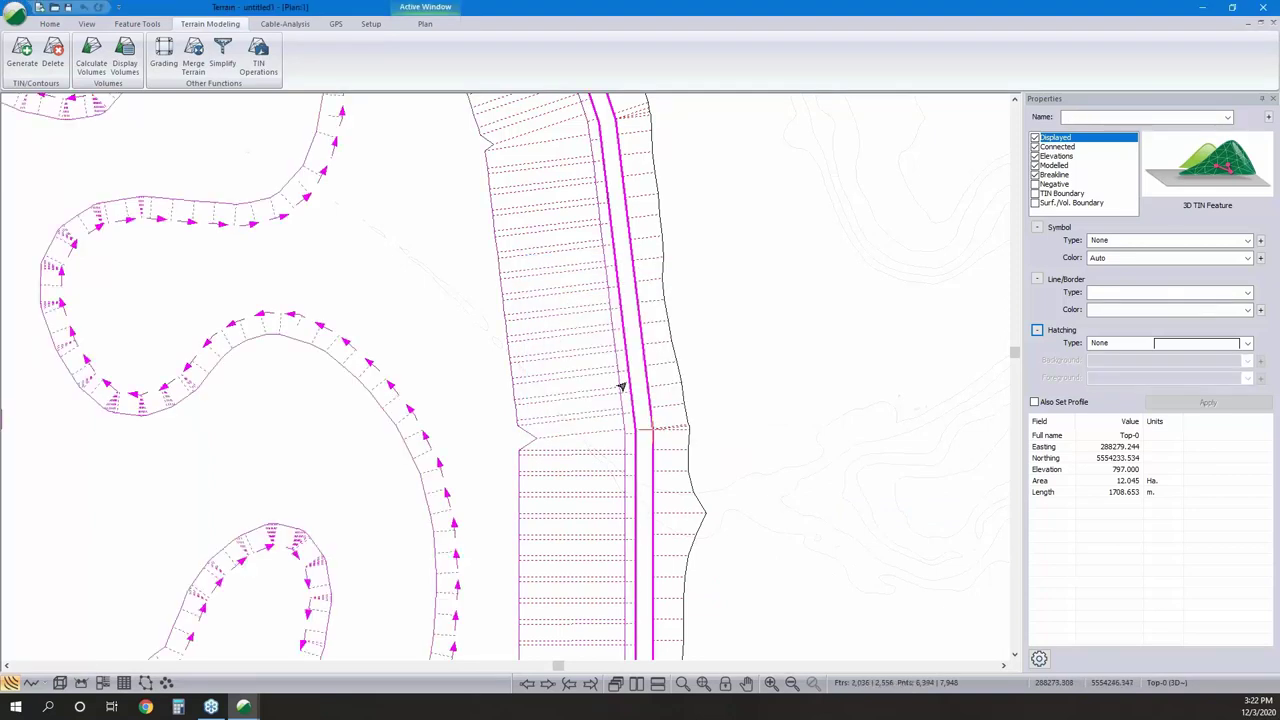
Run Shift on the selected features, accepting the clearing of the terrain triangles and the current point coordinates.
click(120, 26)
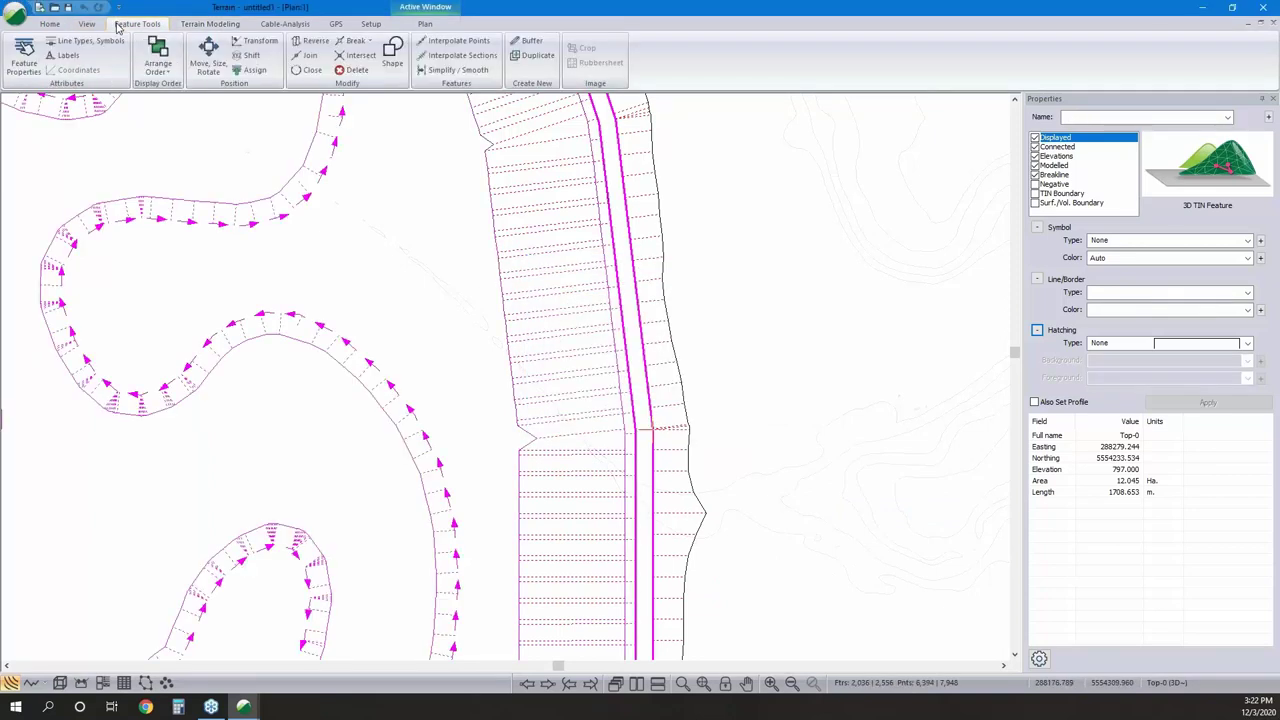
click(250, 56)
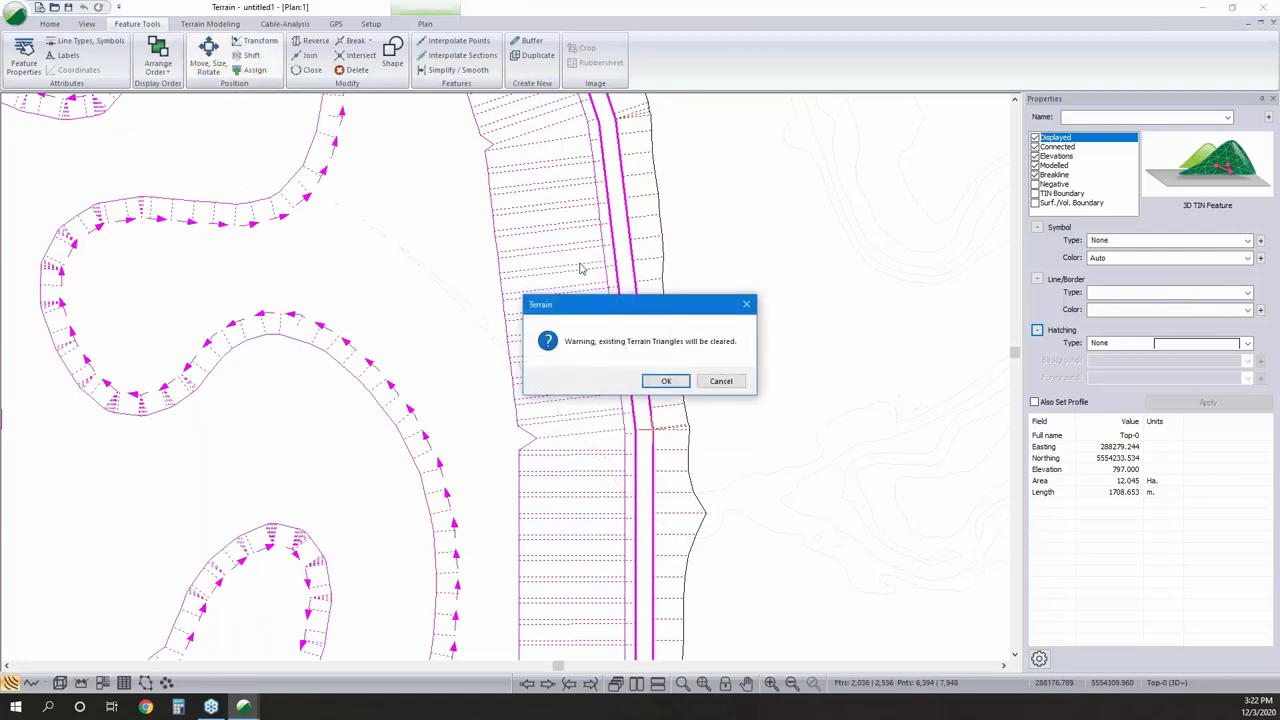
click(680, 380)
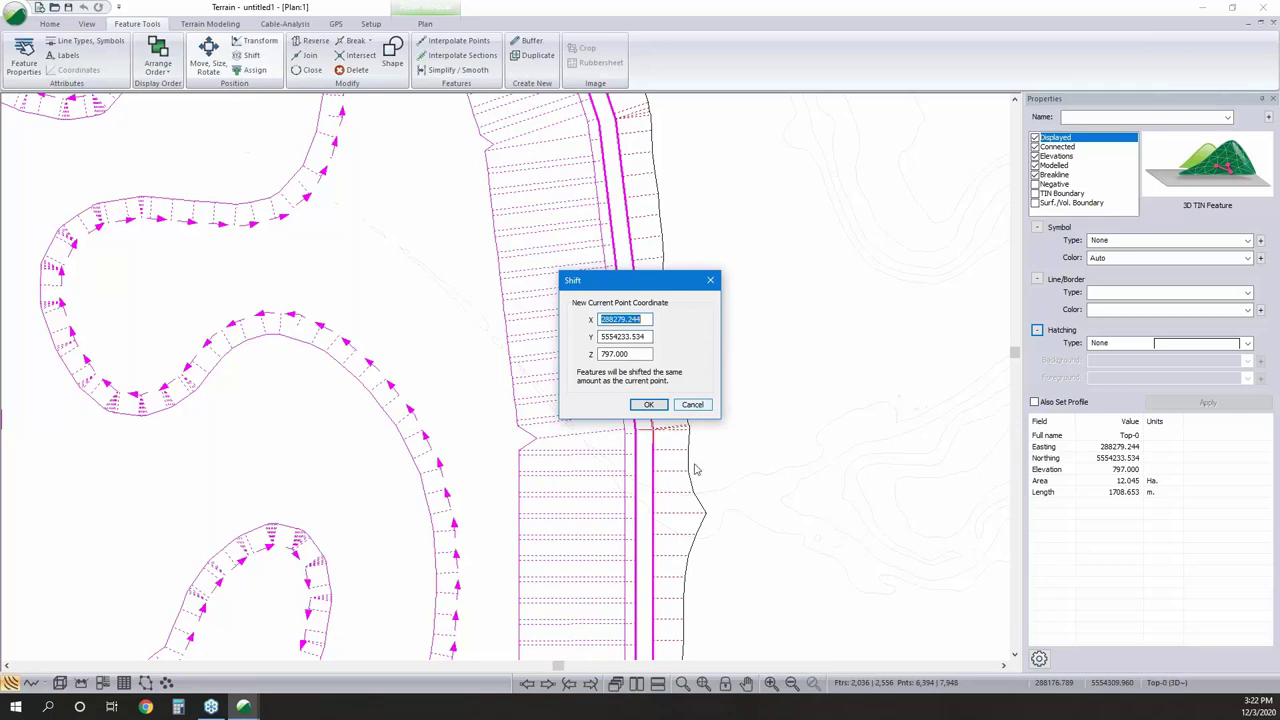
click(648, 404)
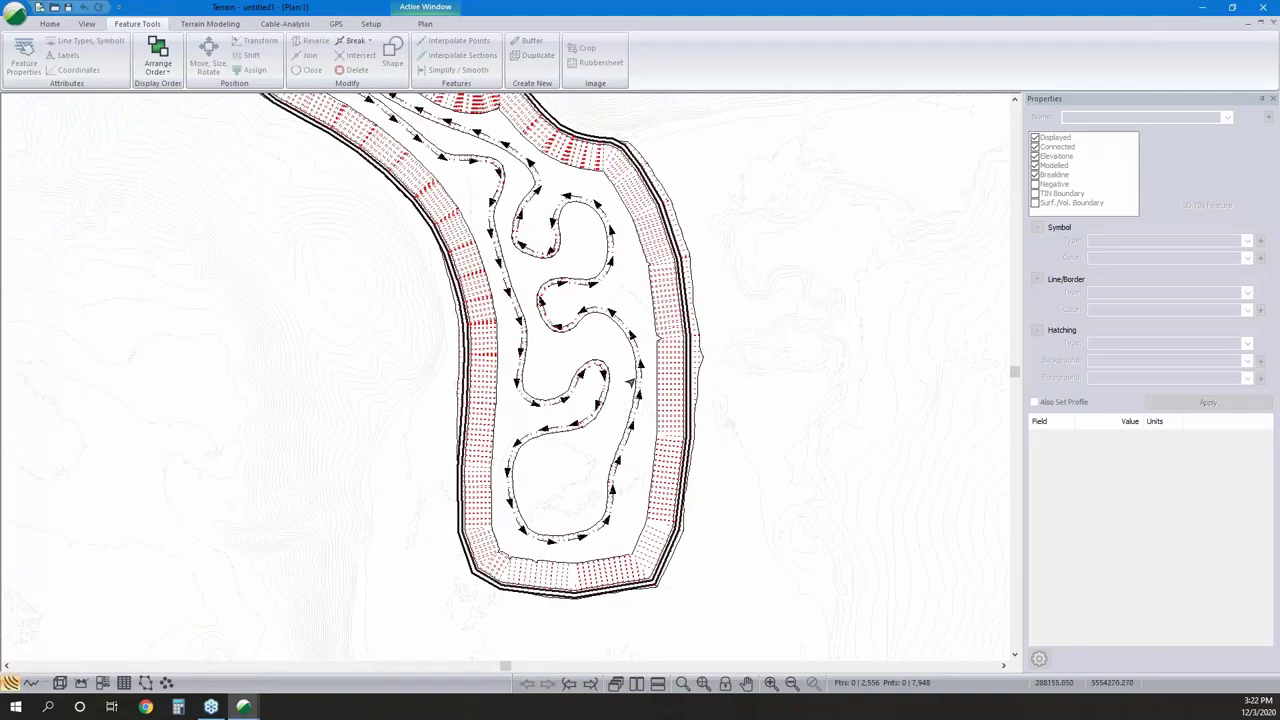
Save the design model as a Softree-Terrain file named wetland in the wetland folder.
click(17, 11)
click(42, 128)
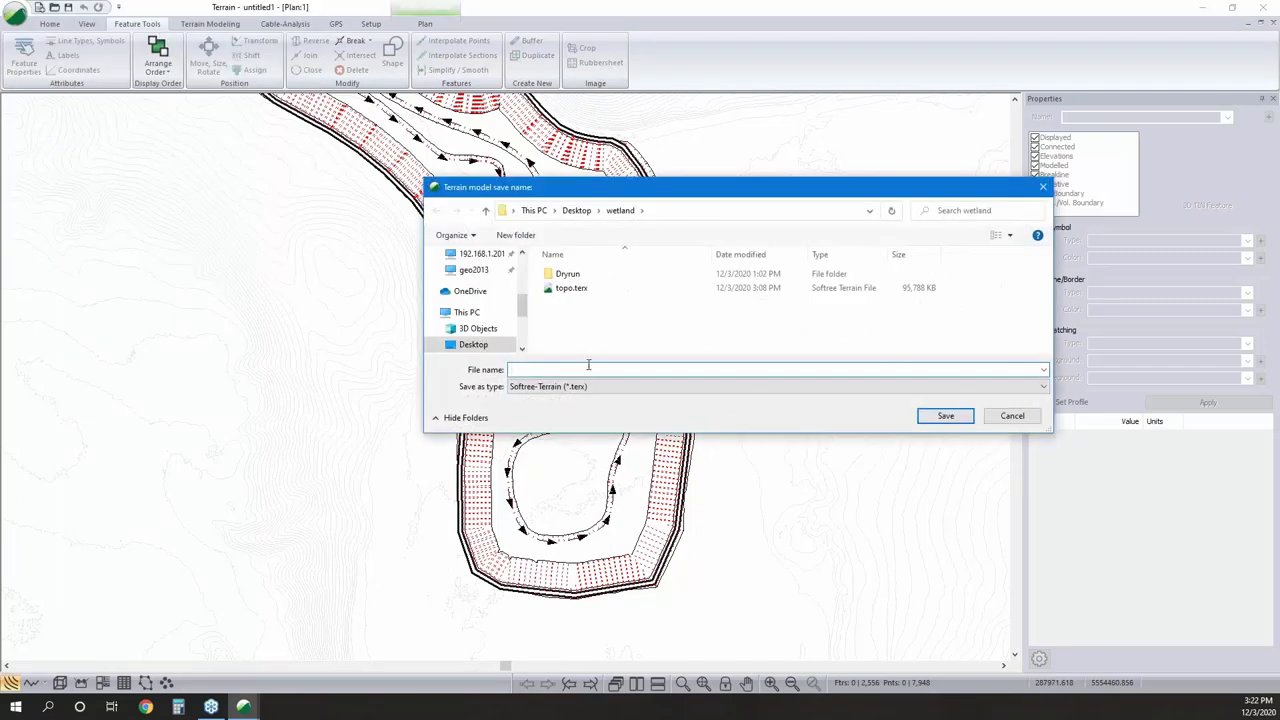
text(wetland)
click(962, 416)
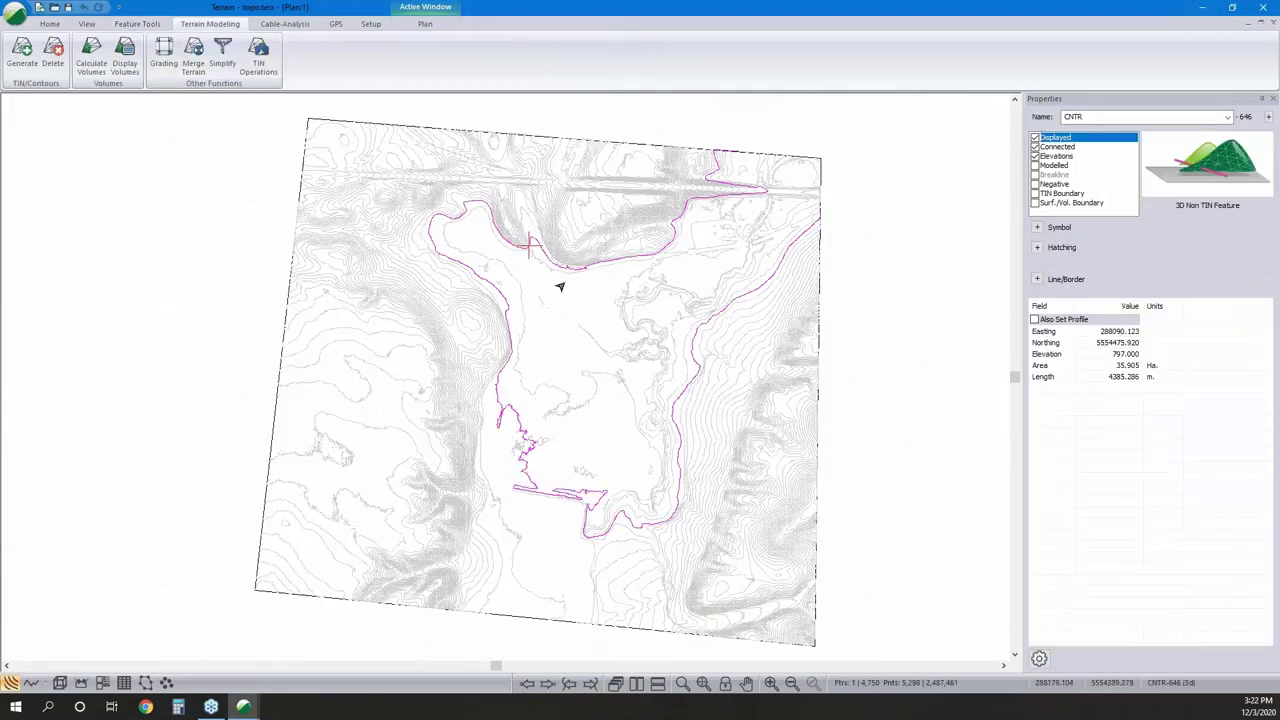
Deselect the contour in topo.terx and save a copy of the model as "topo w wetland merged".
click(600, 231)
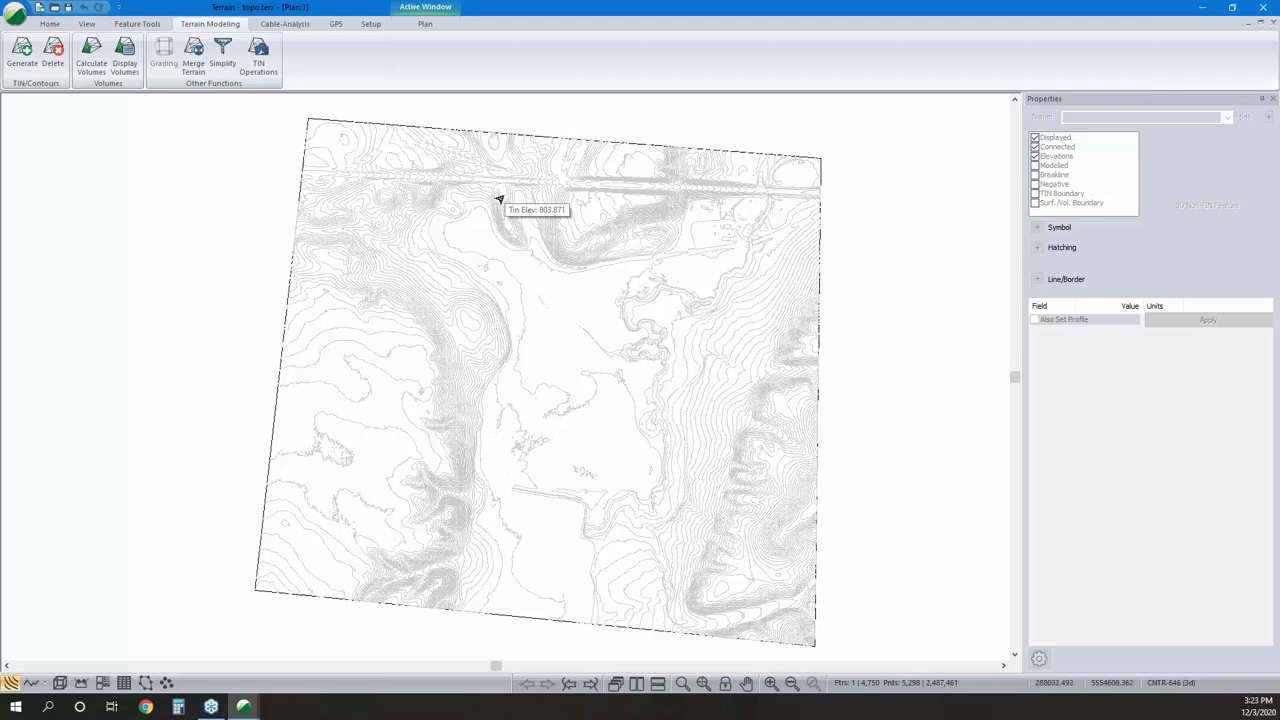
middle_drag(592, 330, 586, 334)
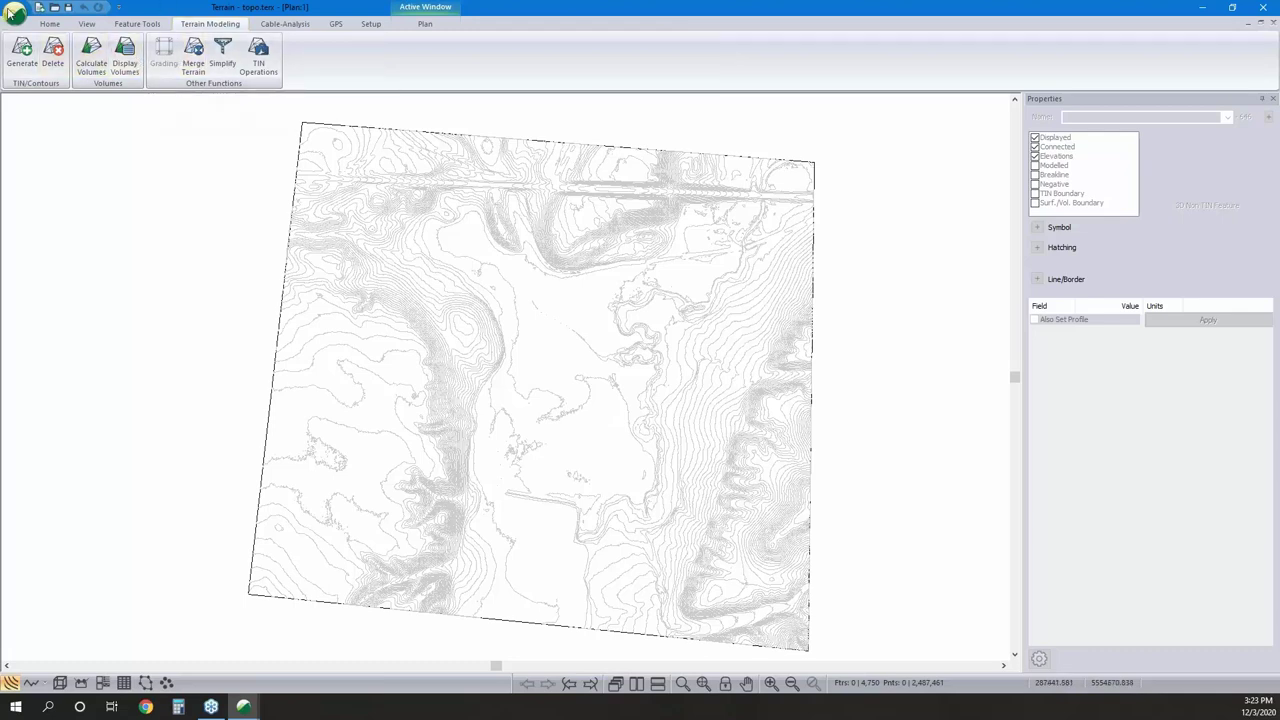
click(14, 12)
click(391, 219)
text(w wetland merged)
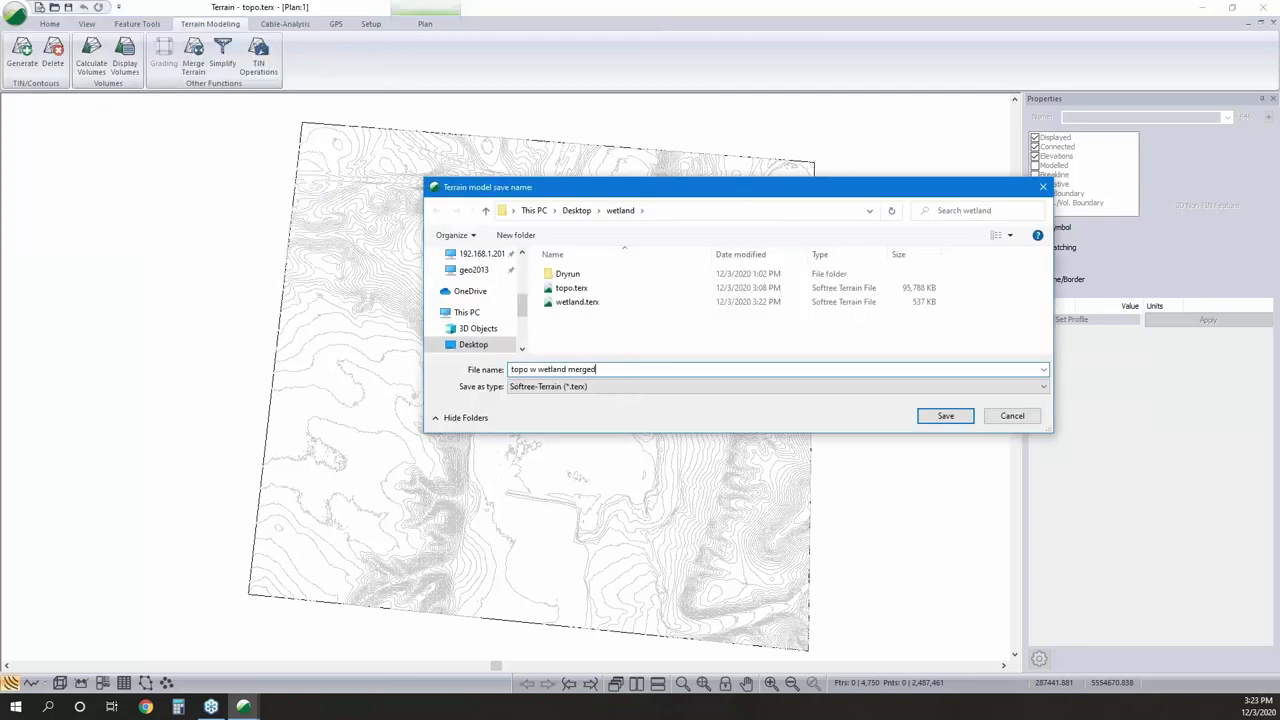
click(958, 421)
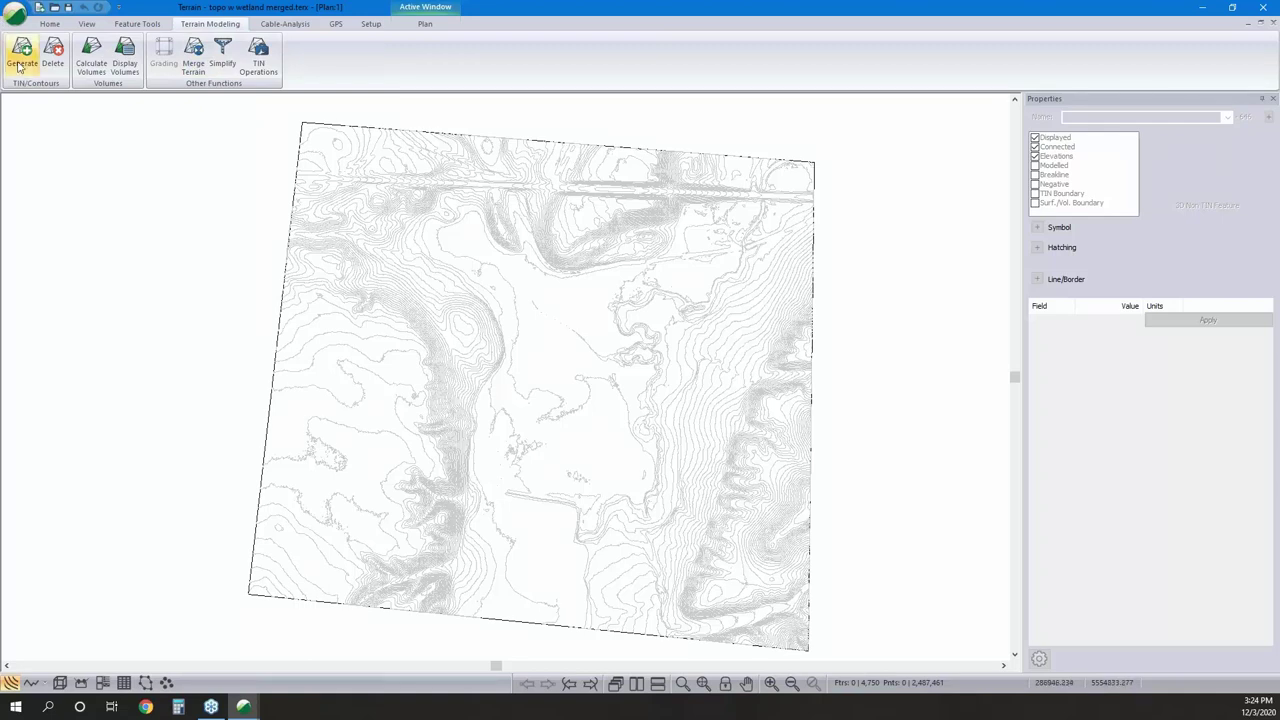
Review the file formats available for saving the terrain model, leaving without saving.
click(15, 14)
click(45, 140)
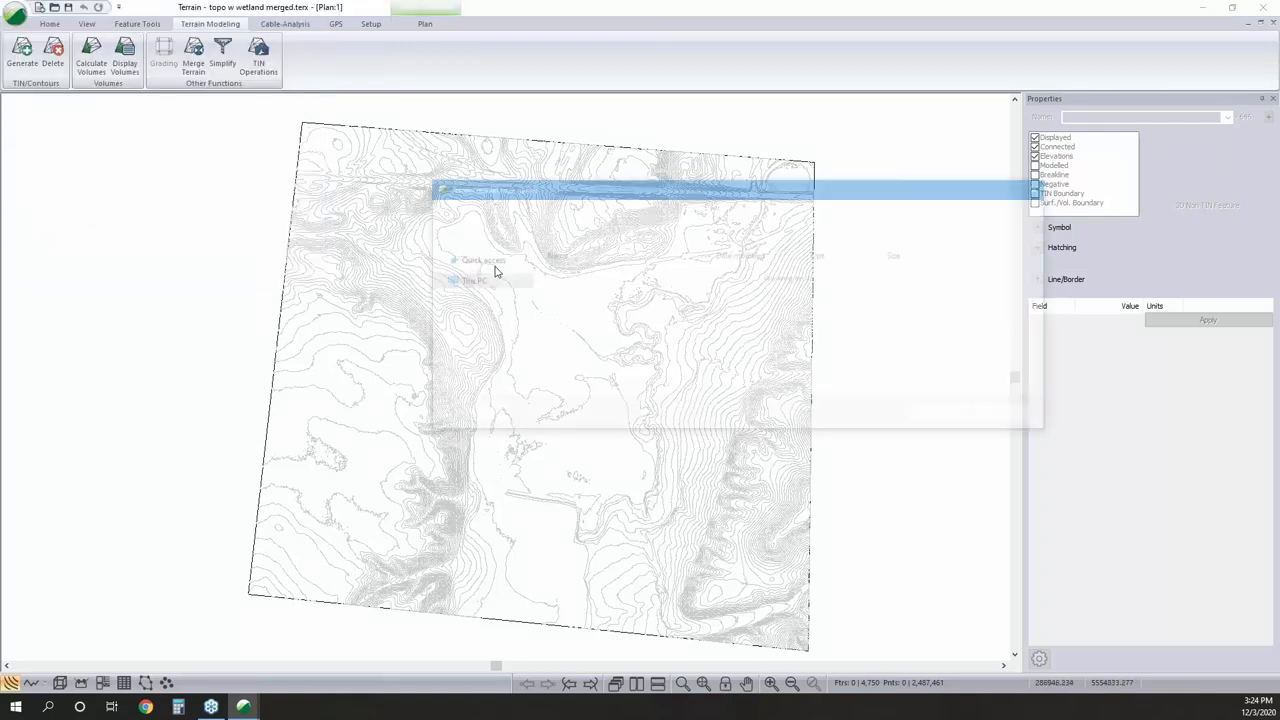
click(672, 388)
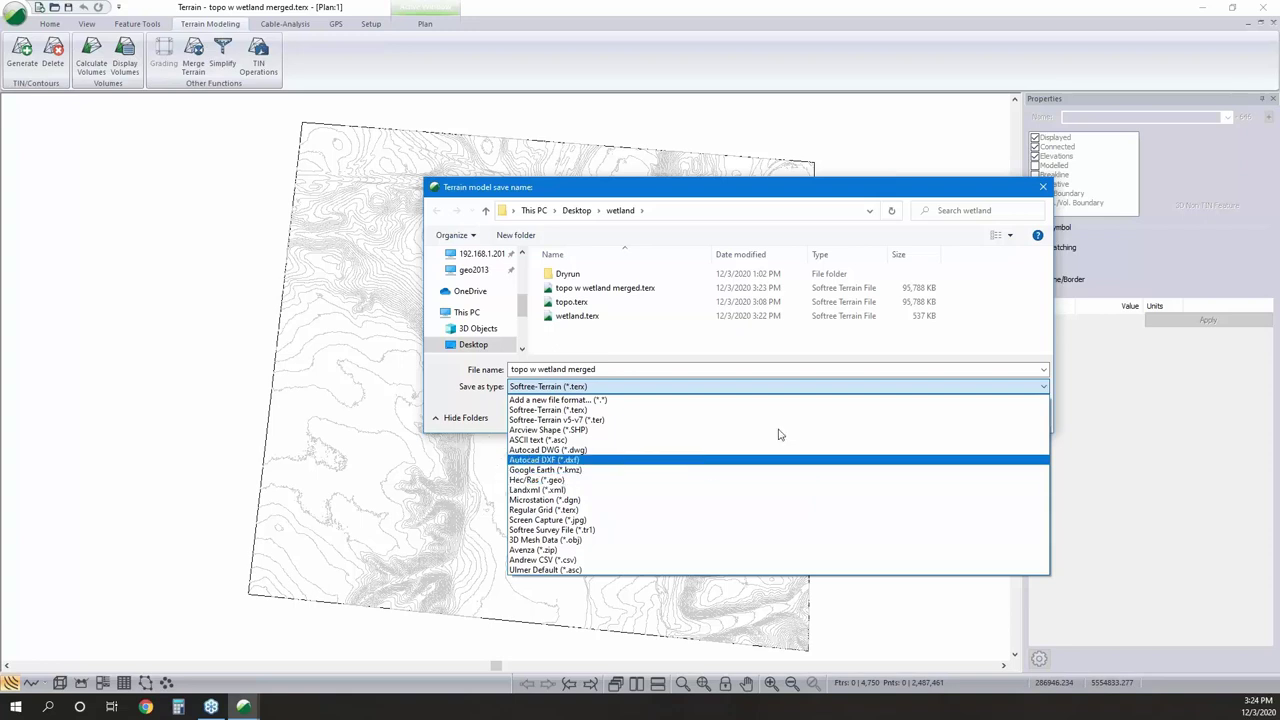
click(1000, 386)
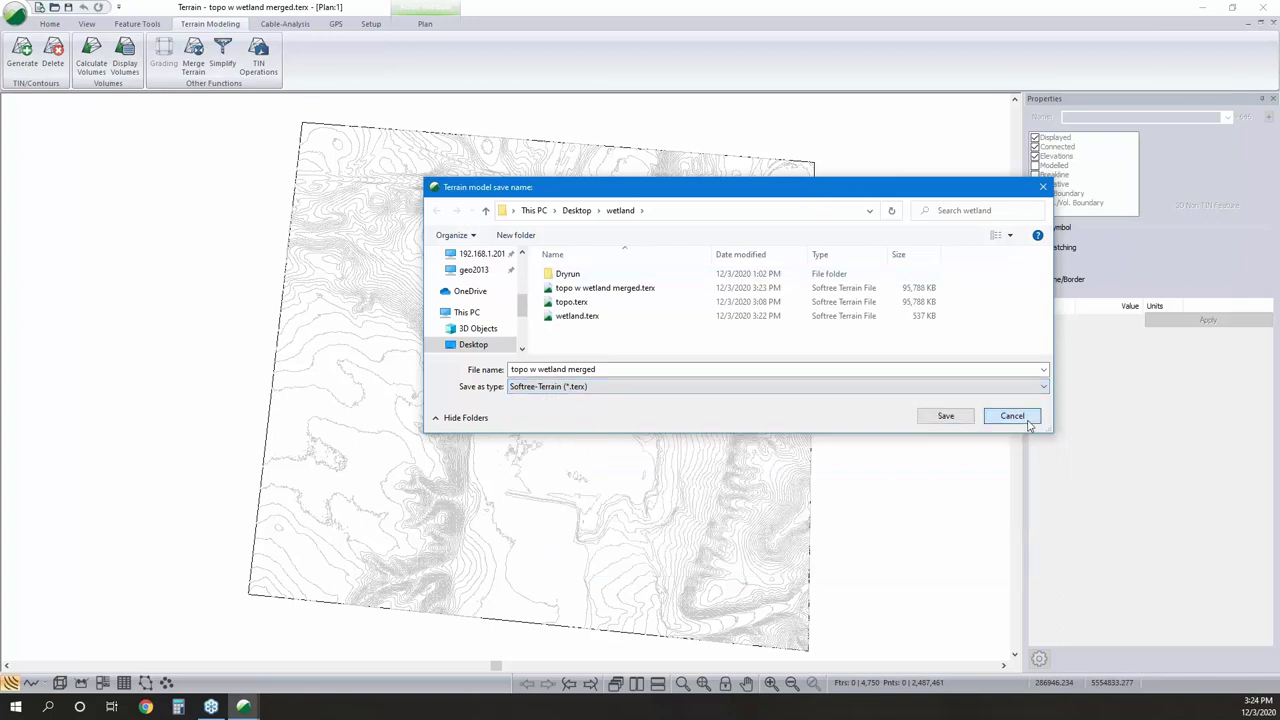
click(1022, 416)
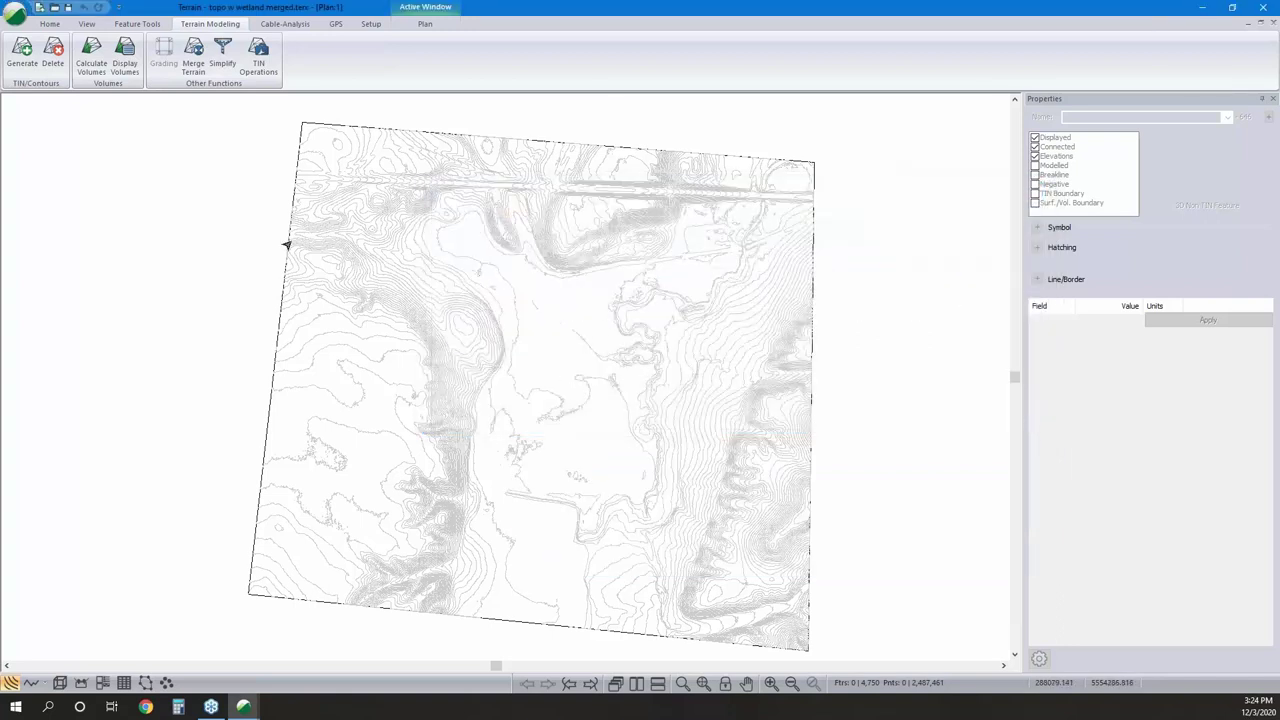
Try to merge wetland.terx into the topo w wetland merged surface, continuing without undo space.
click(193, 55)
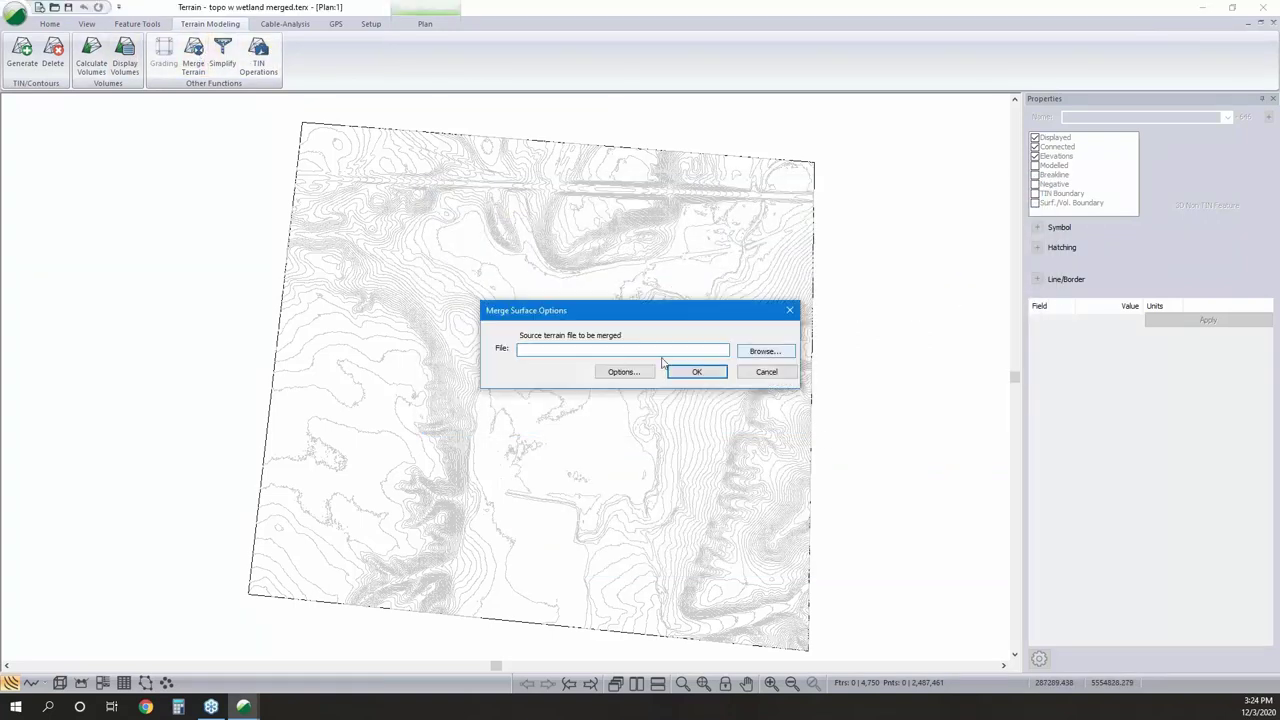
click(765, 351)
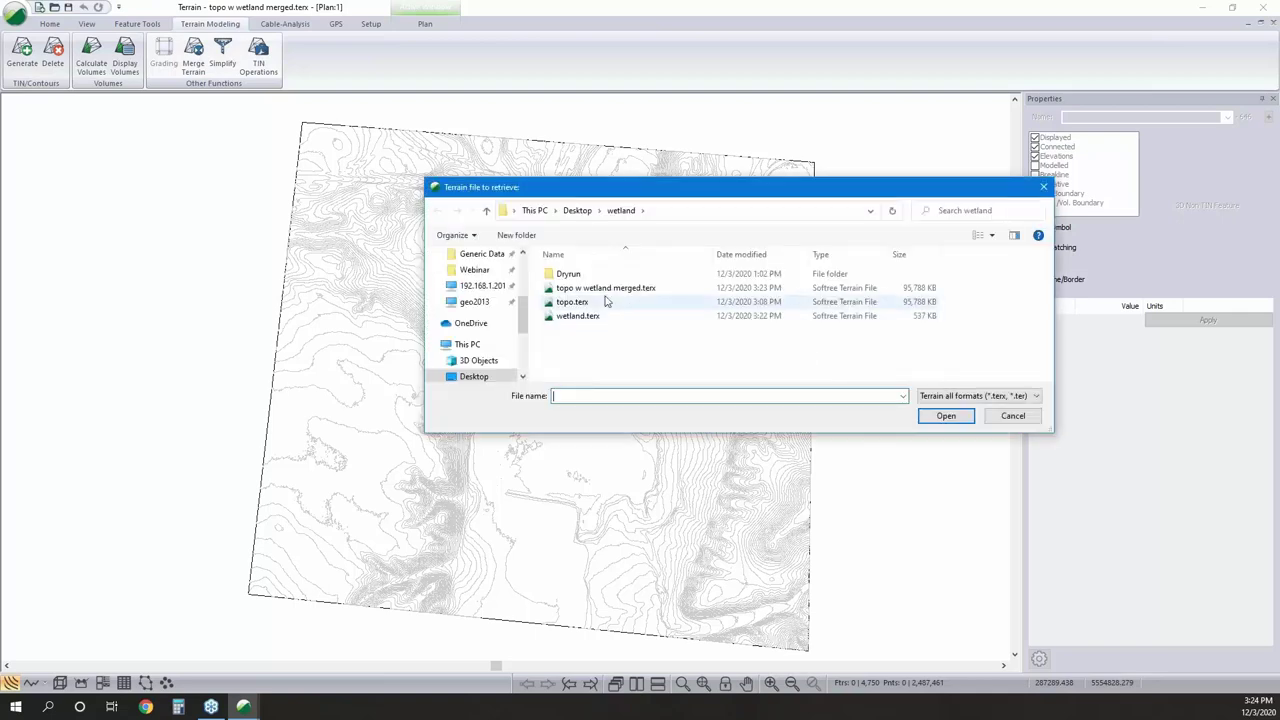
click(591, 317)
click(948, 416)
click(697, 371)
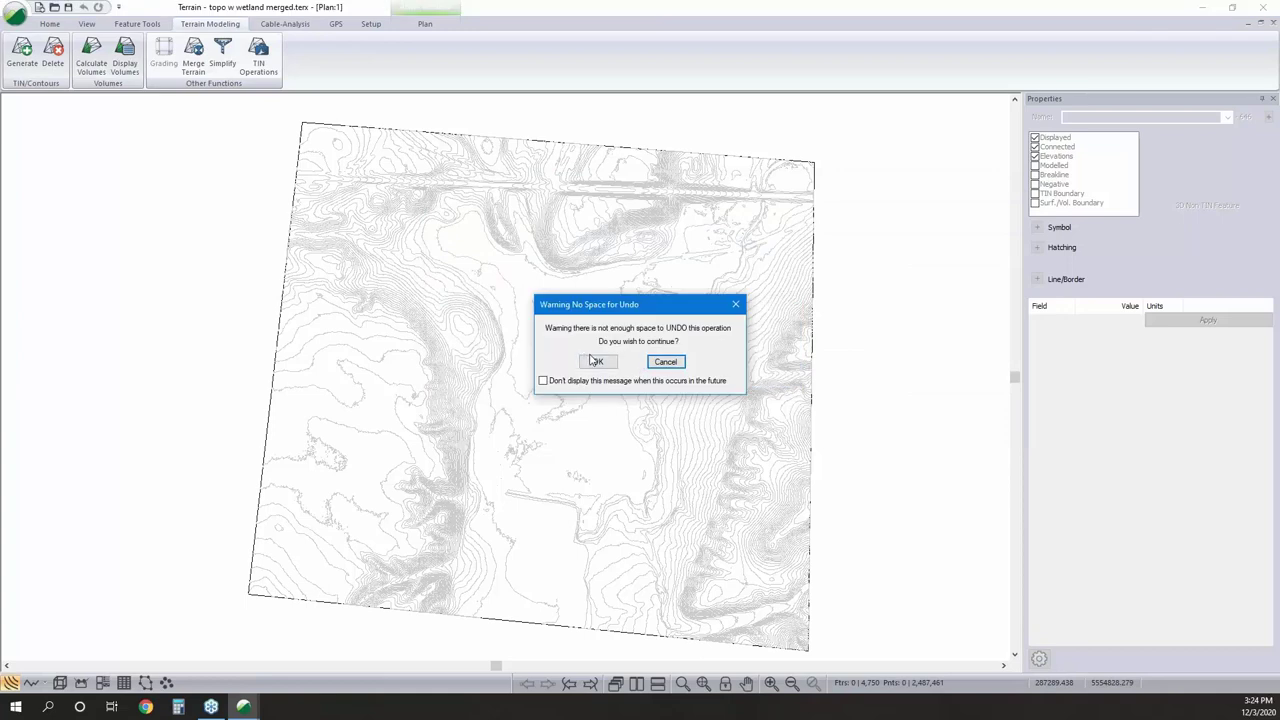
click(598, 366)
click(704, 380)
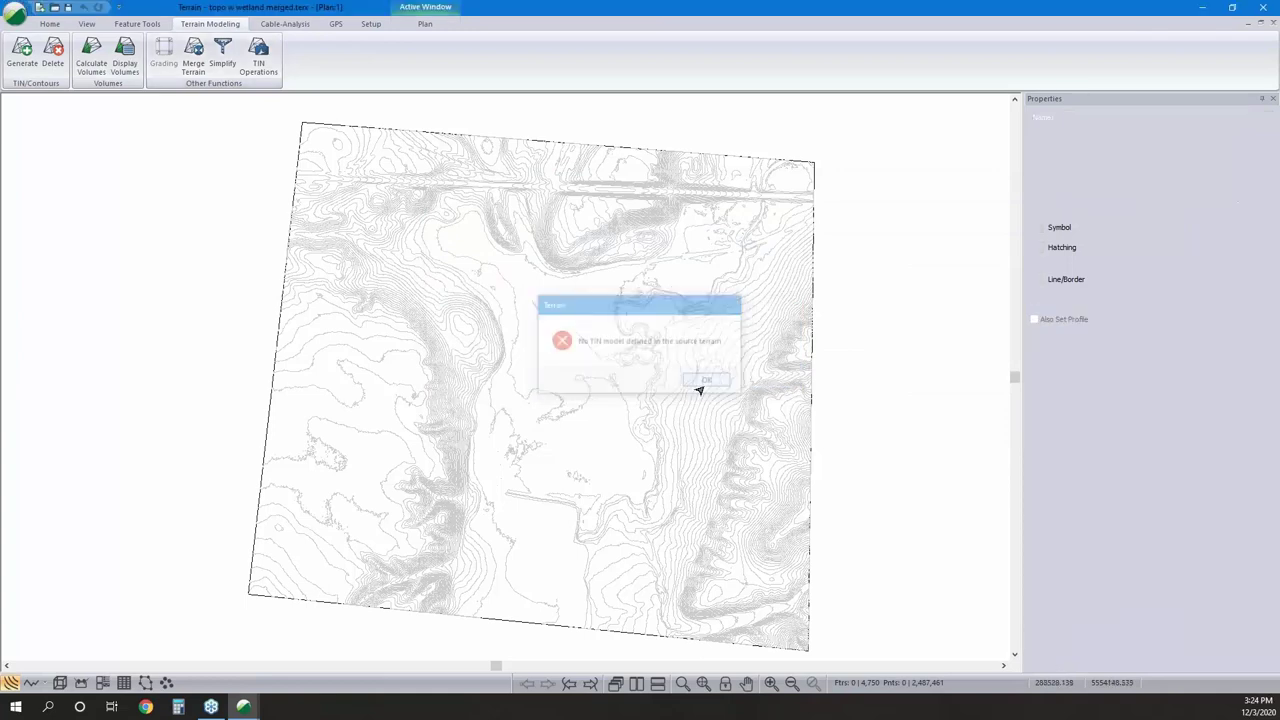
click(243, 706)
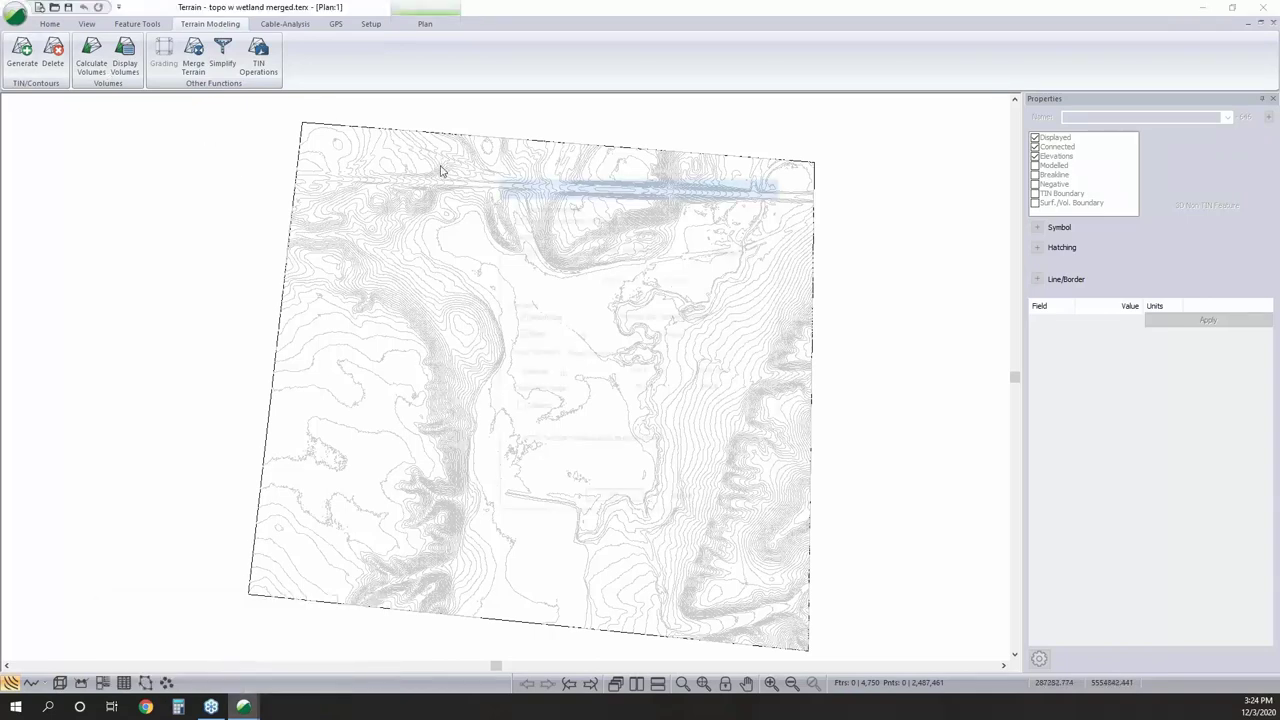
click(684, 502)
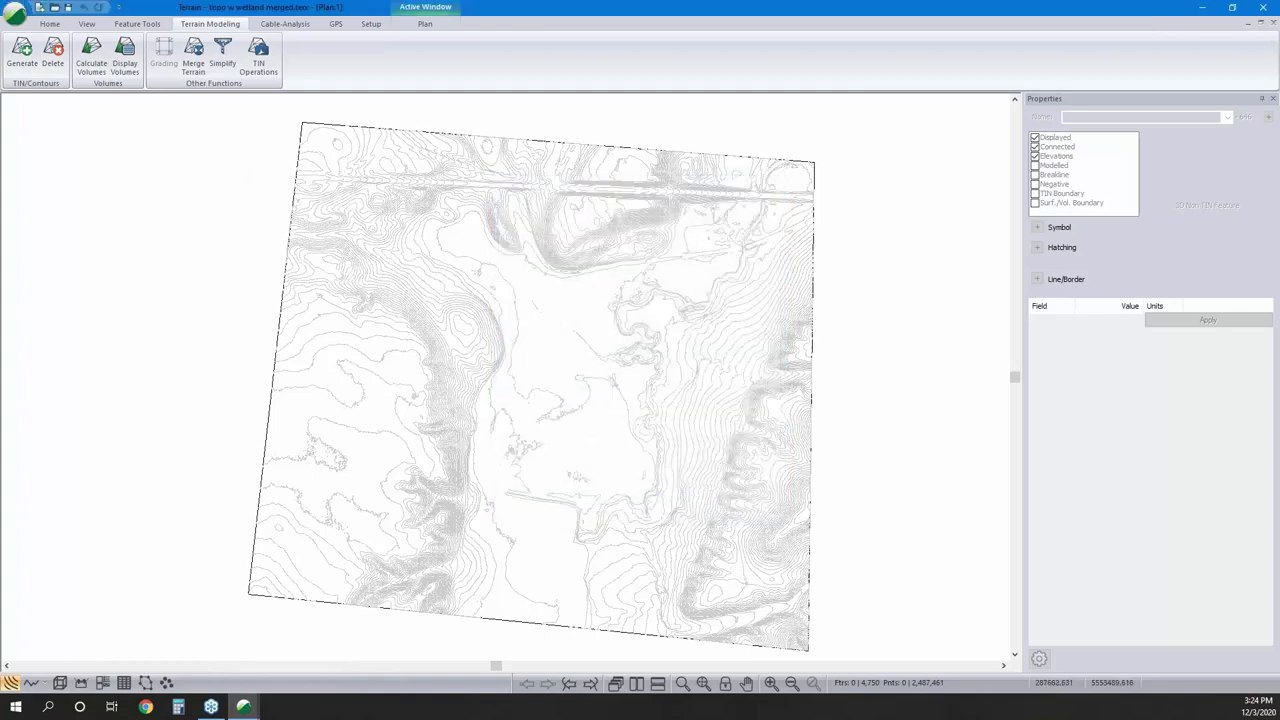
Switch to the wetland.terx model, recalculate its terrain triangles past the crossing breaklines, and save it.
mouse_move(243, 707)
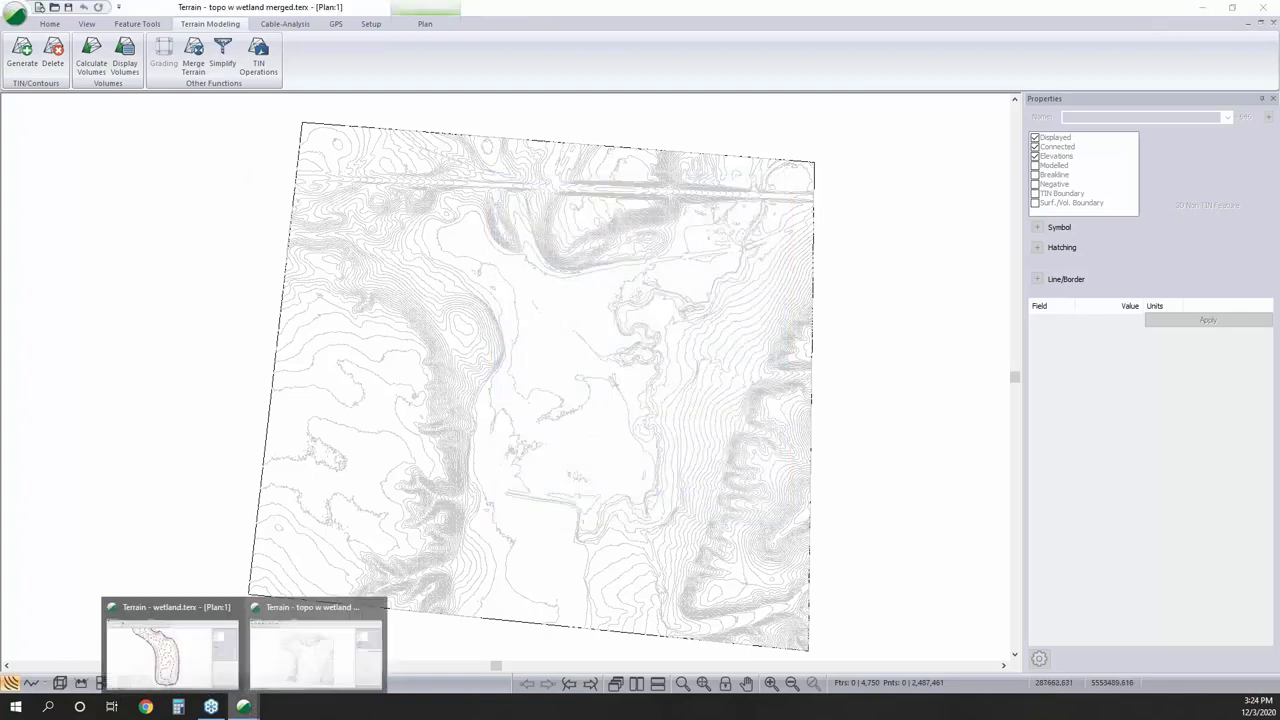
click(197, 607)
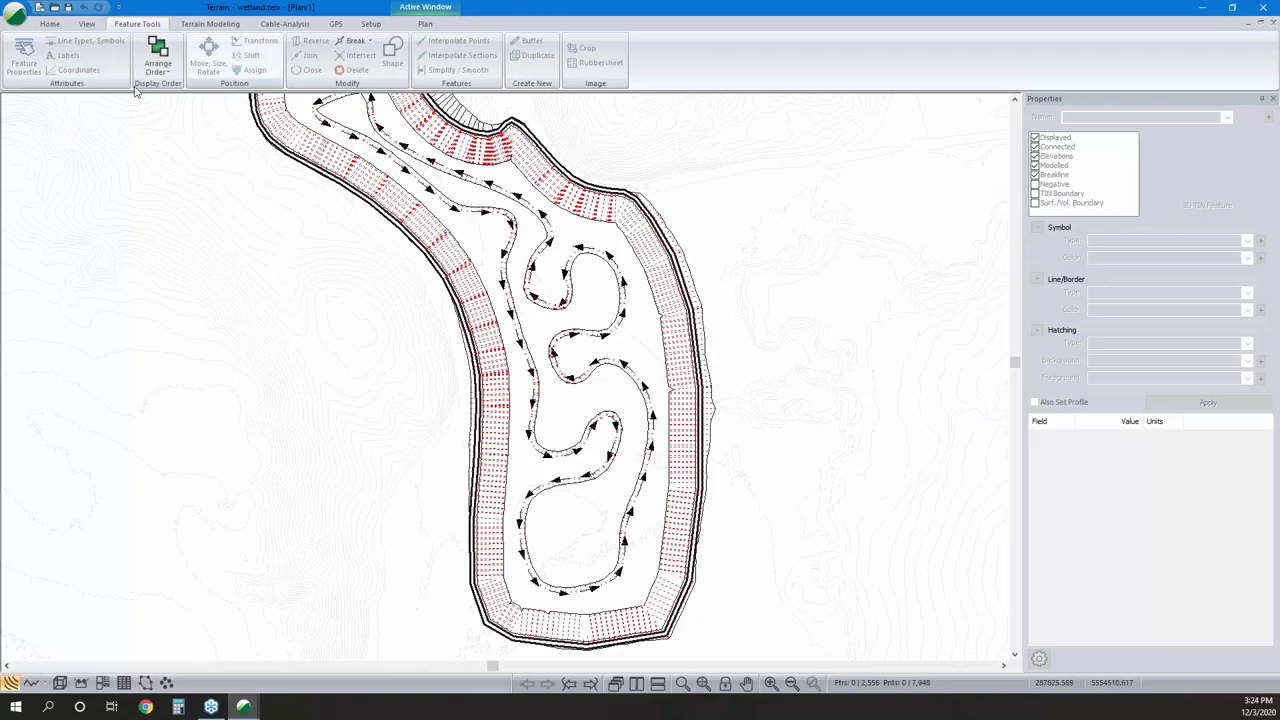
click(207, 23)
click(22, 50)
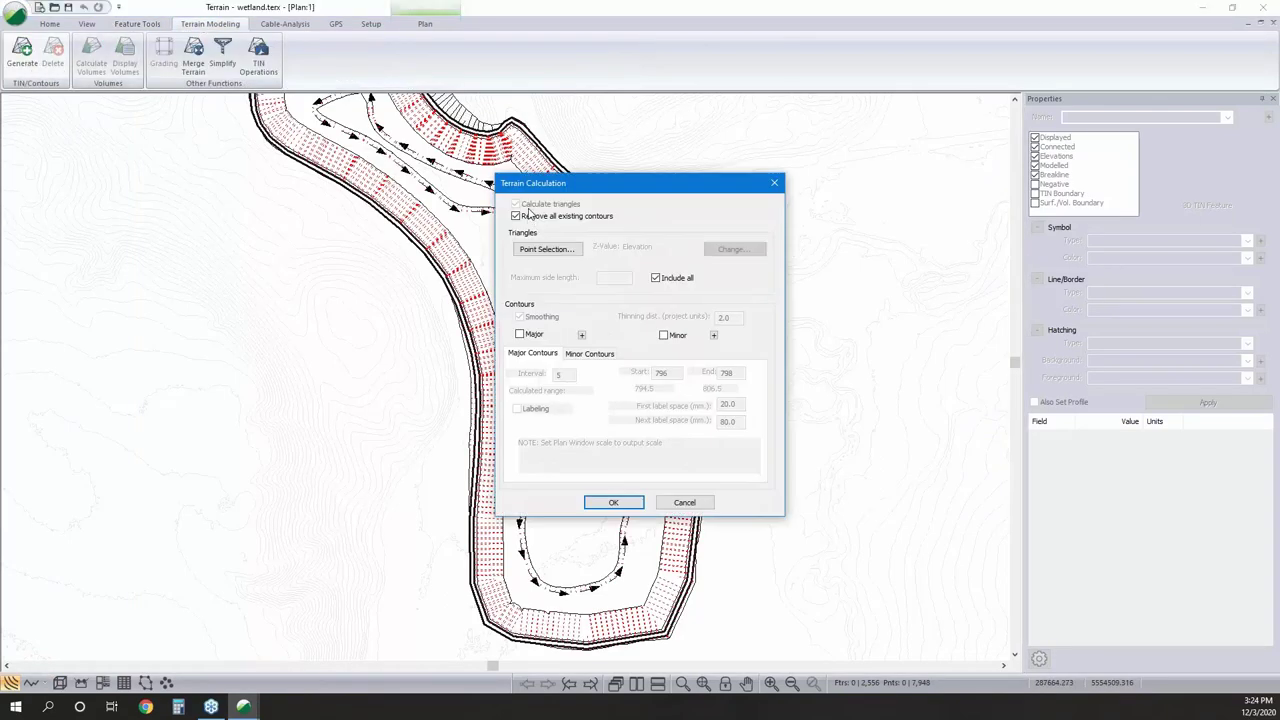
click(630, 505)
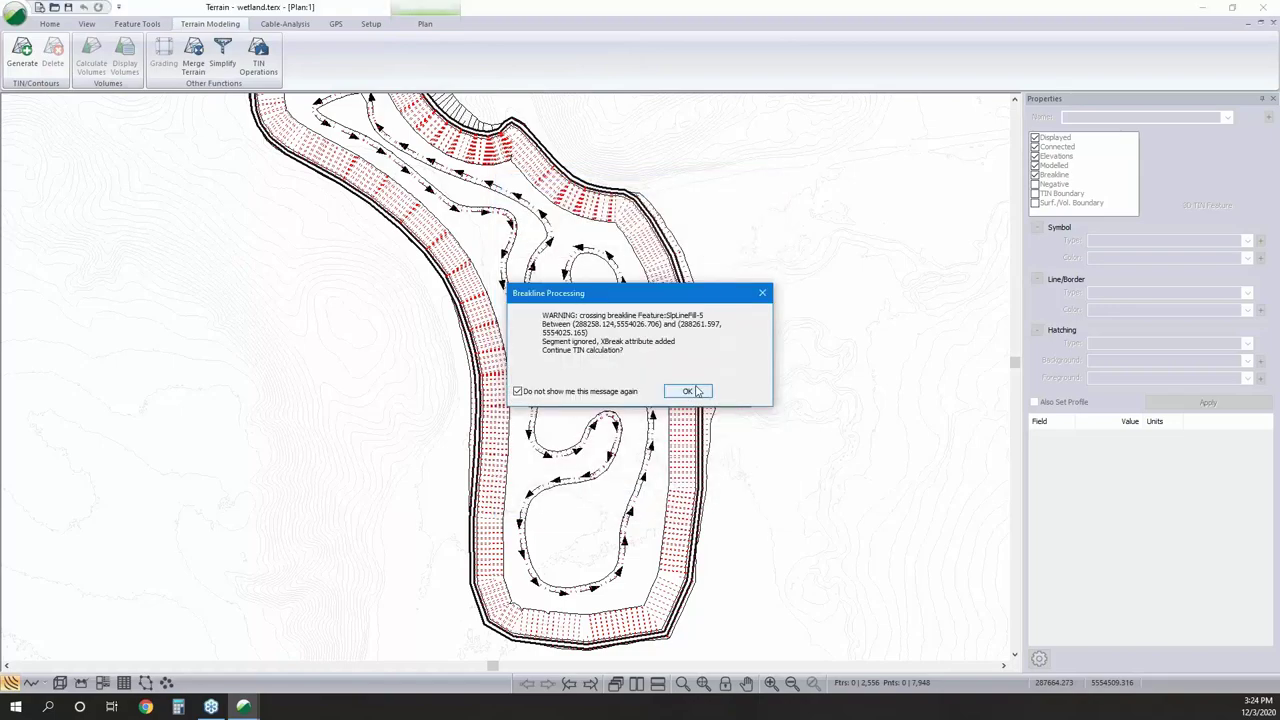
click(692, 390)
click(746, 388)
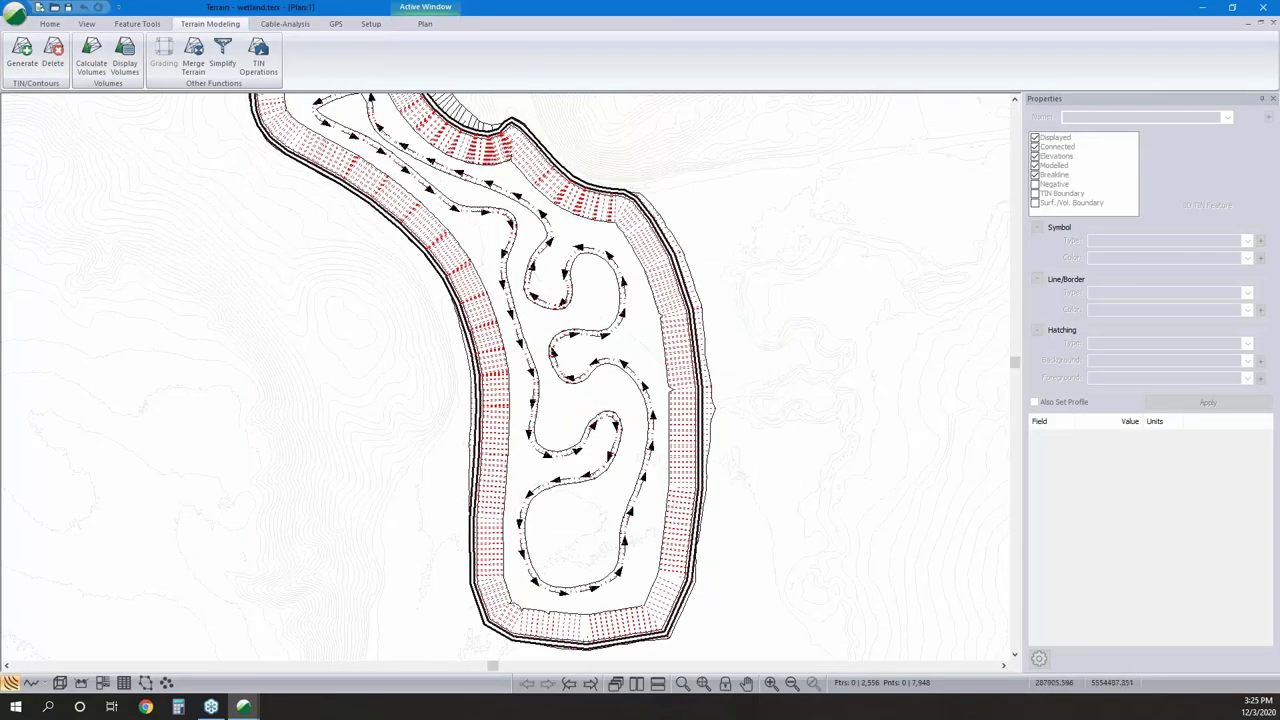
click(68, 7)
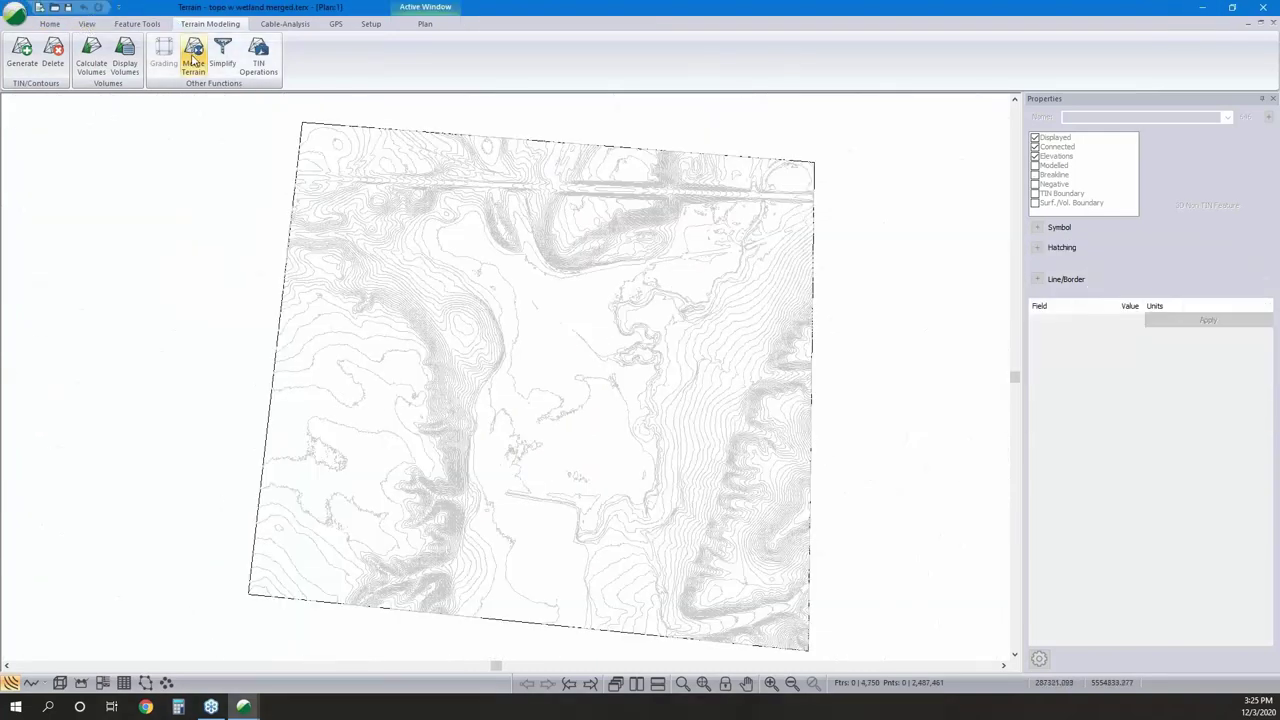
Merge wetland.terx into the topo w wetland merged surface, continuing without undo space.
click(193, 62)
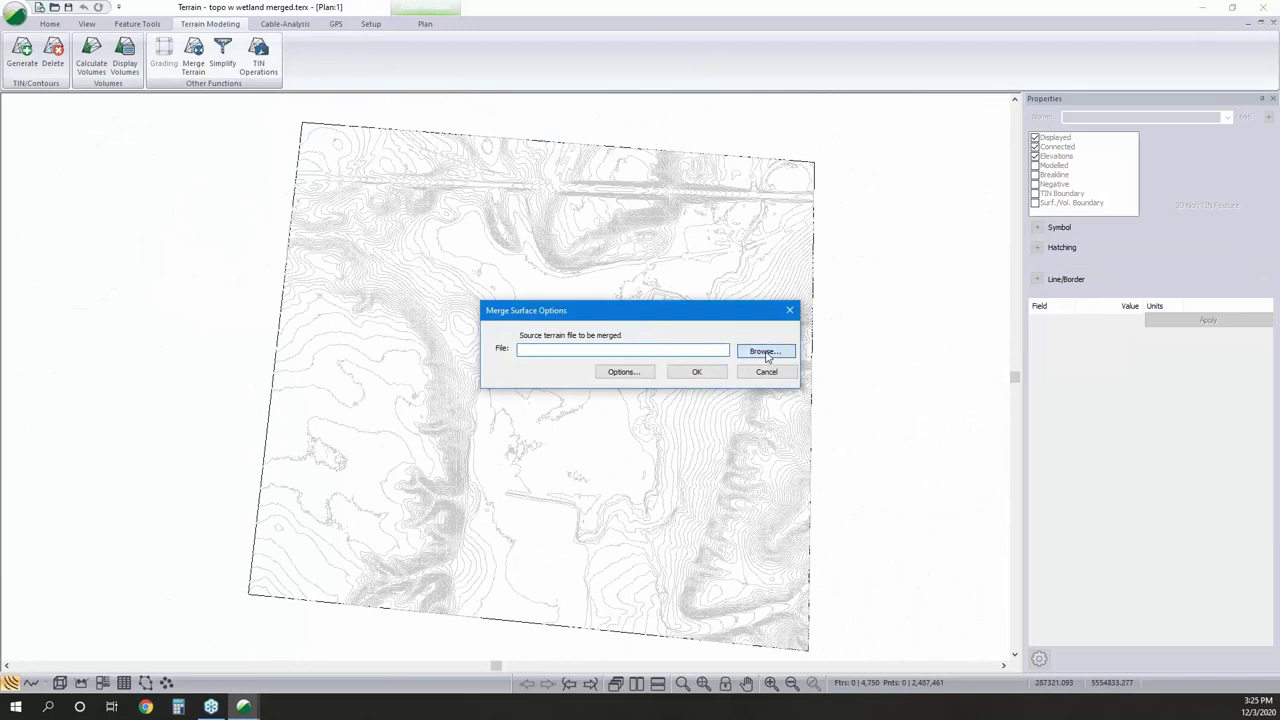
click(765, 351)
click(578, 315)
click(944, 419)
click(688, 370)
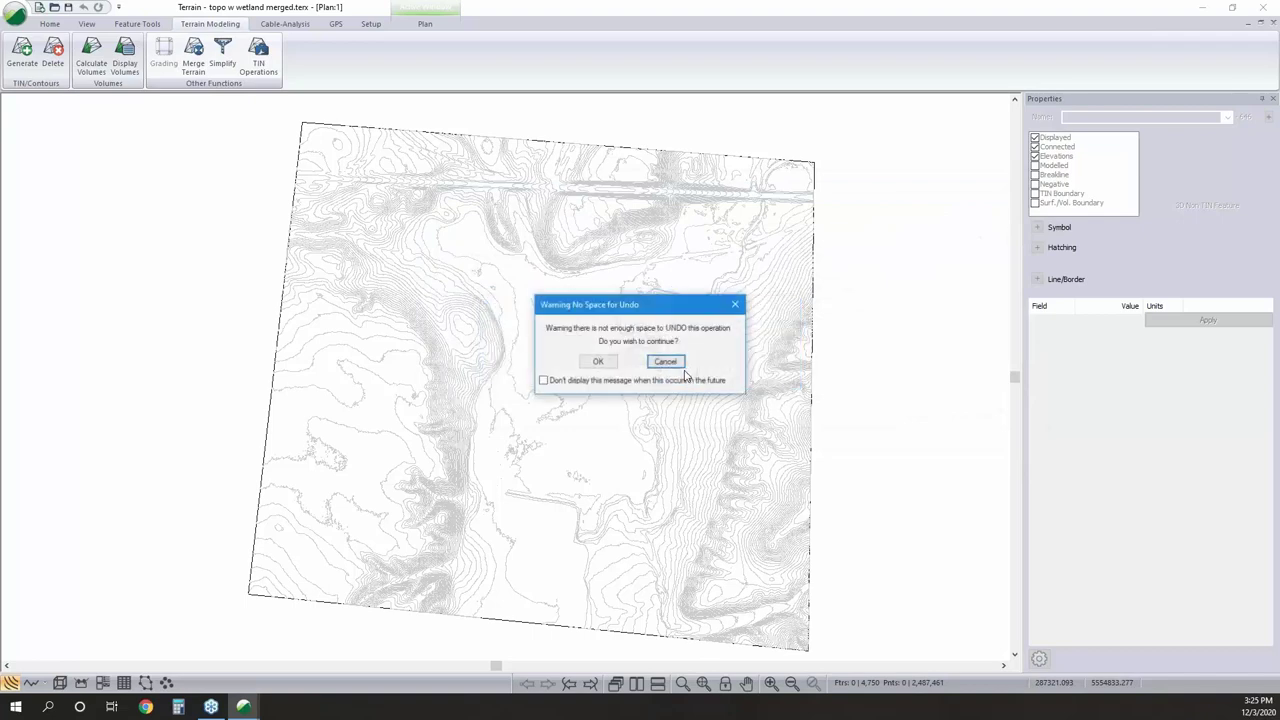
click(598, 361)
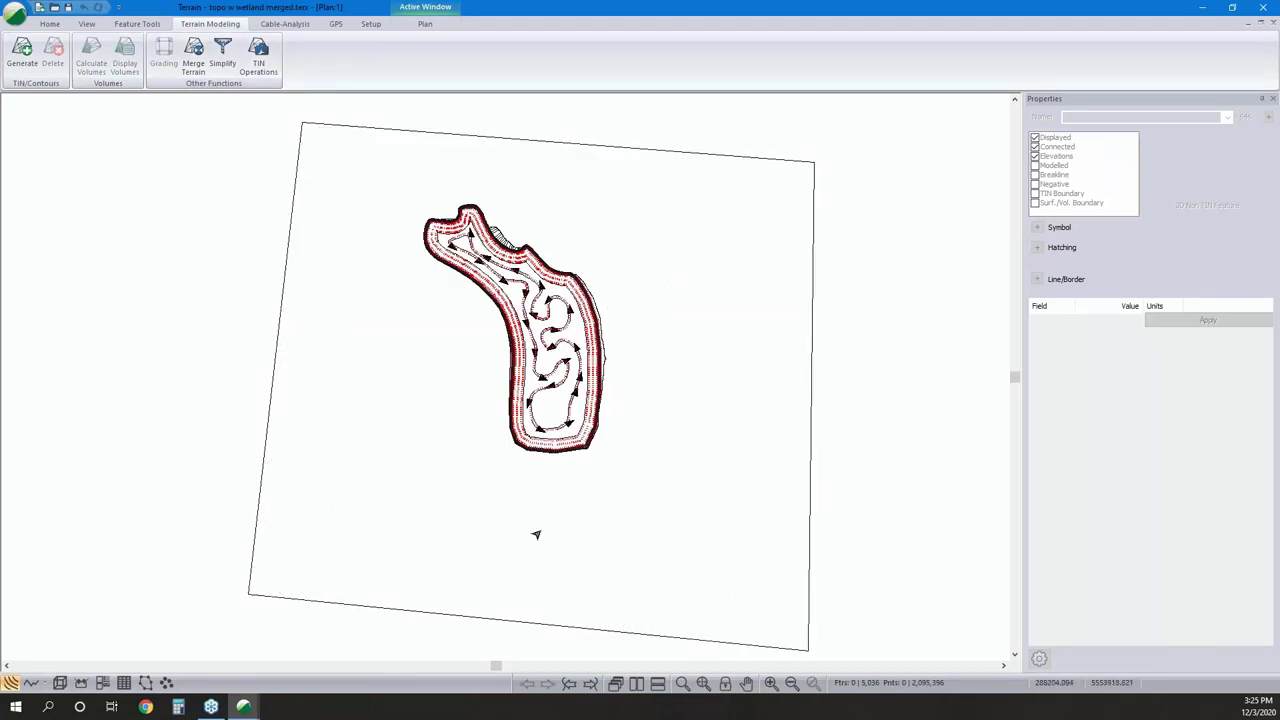
In the wetland.terx model, create a 2D feature named Zone 1 as a surface/volume boundary without elevations or modelling, for drawing in plan.
click(245, 708)
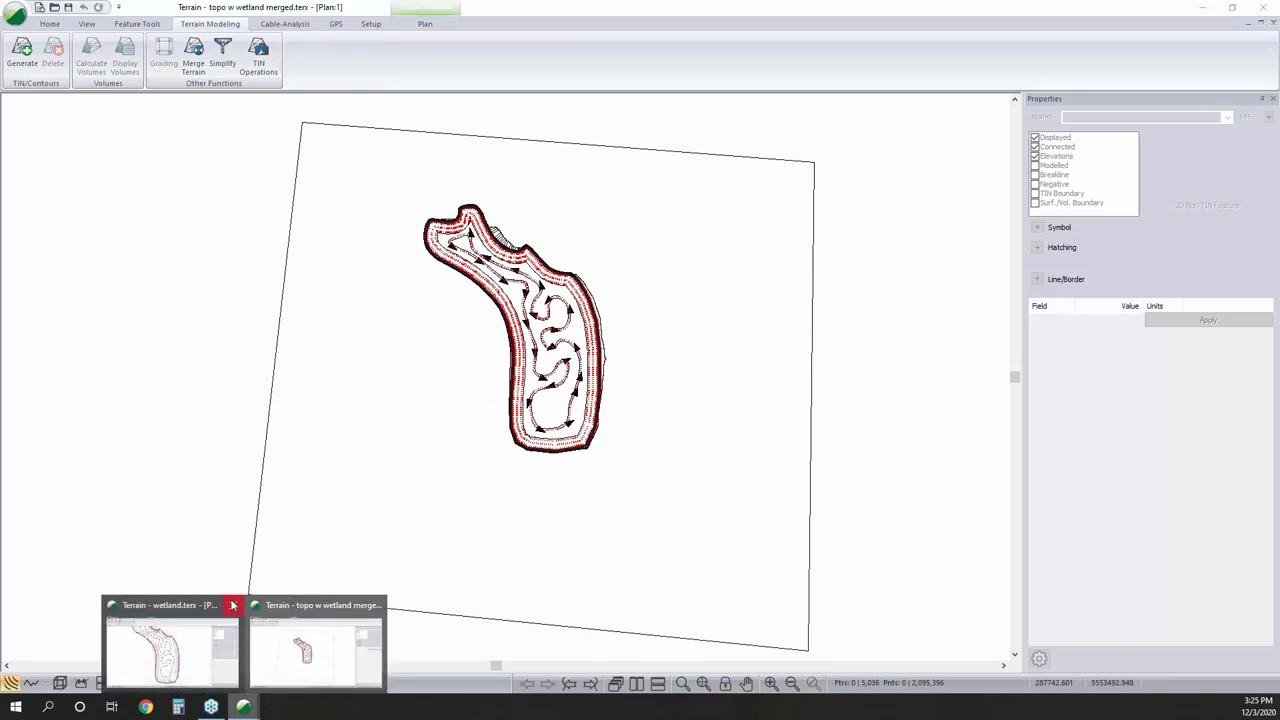
click(170, 640)
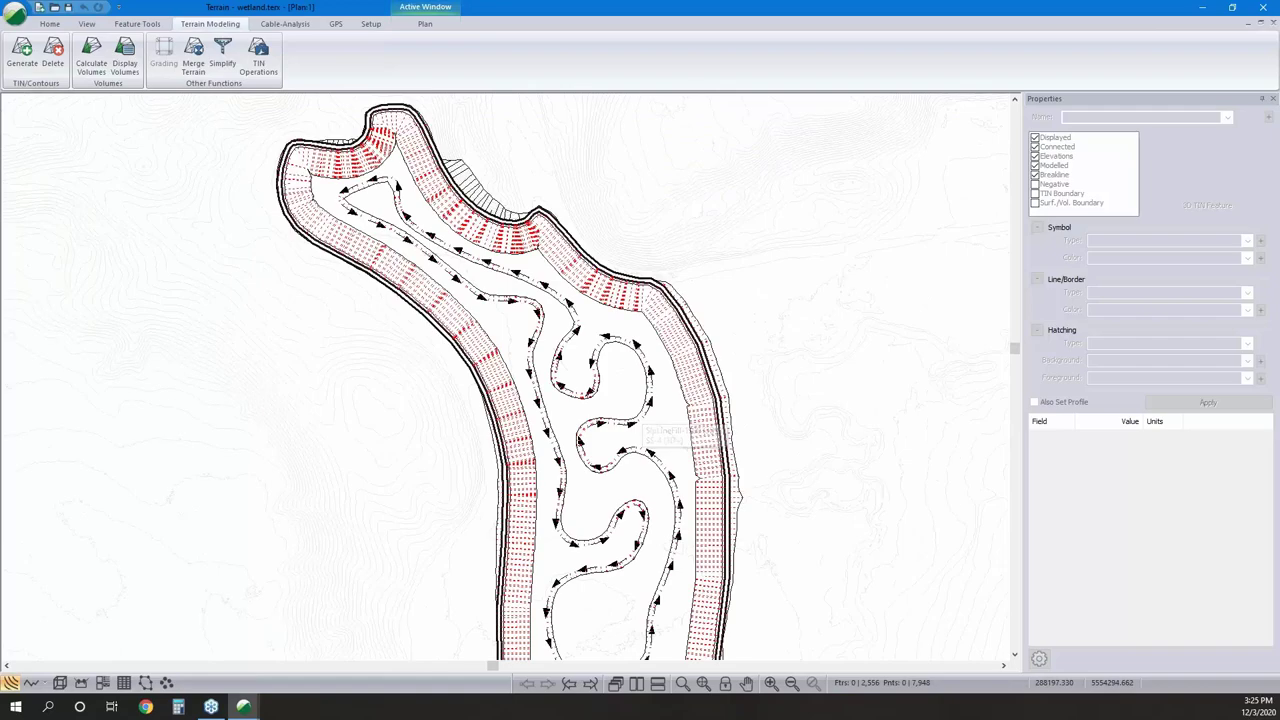
key(Insert)
click(40, 115)
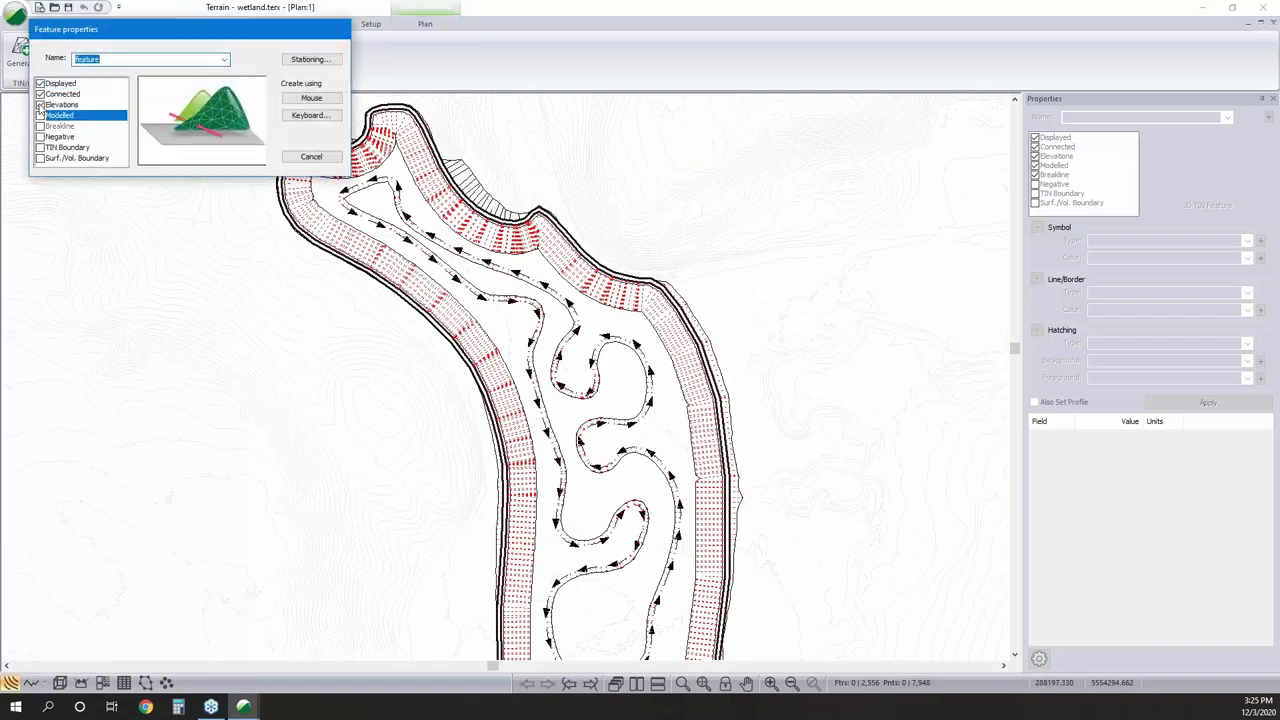
click(40, 104)
click(40, 158)
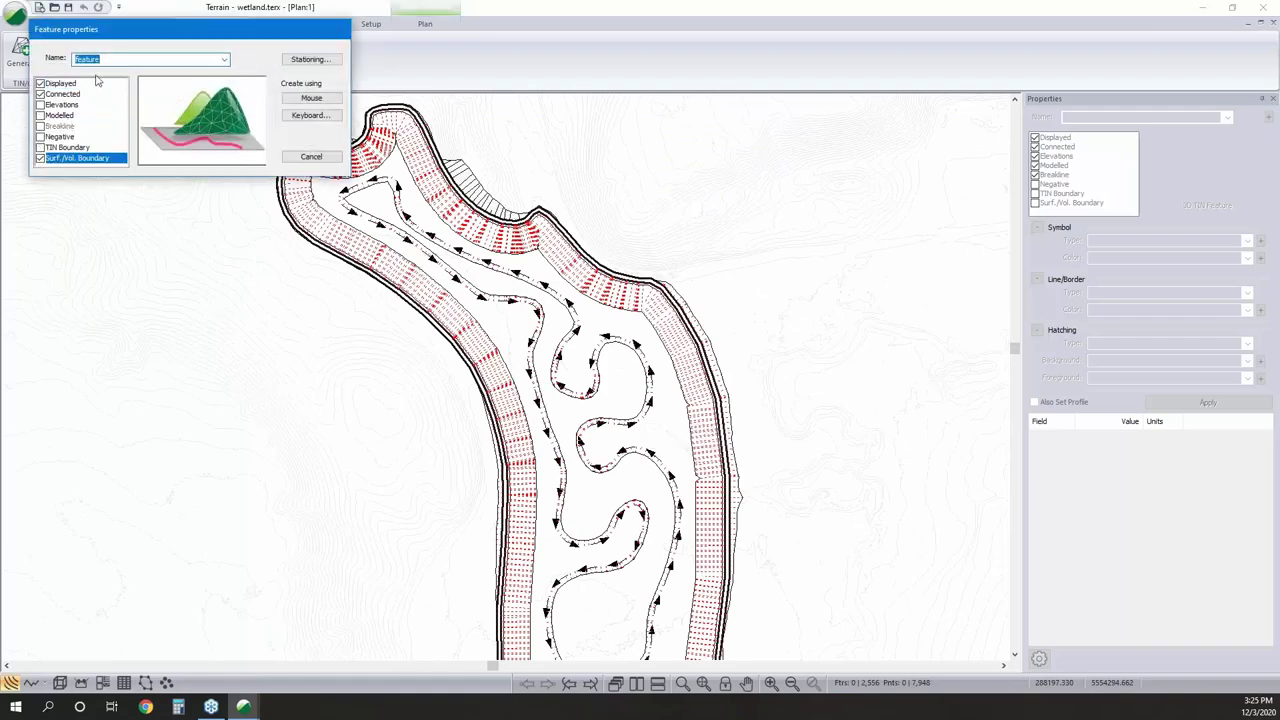
key(shift+Tab)
text(Z)
click(312, 99)
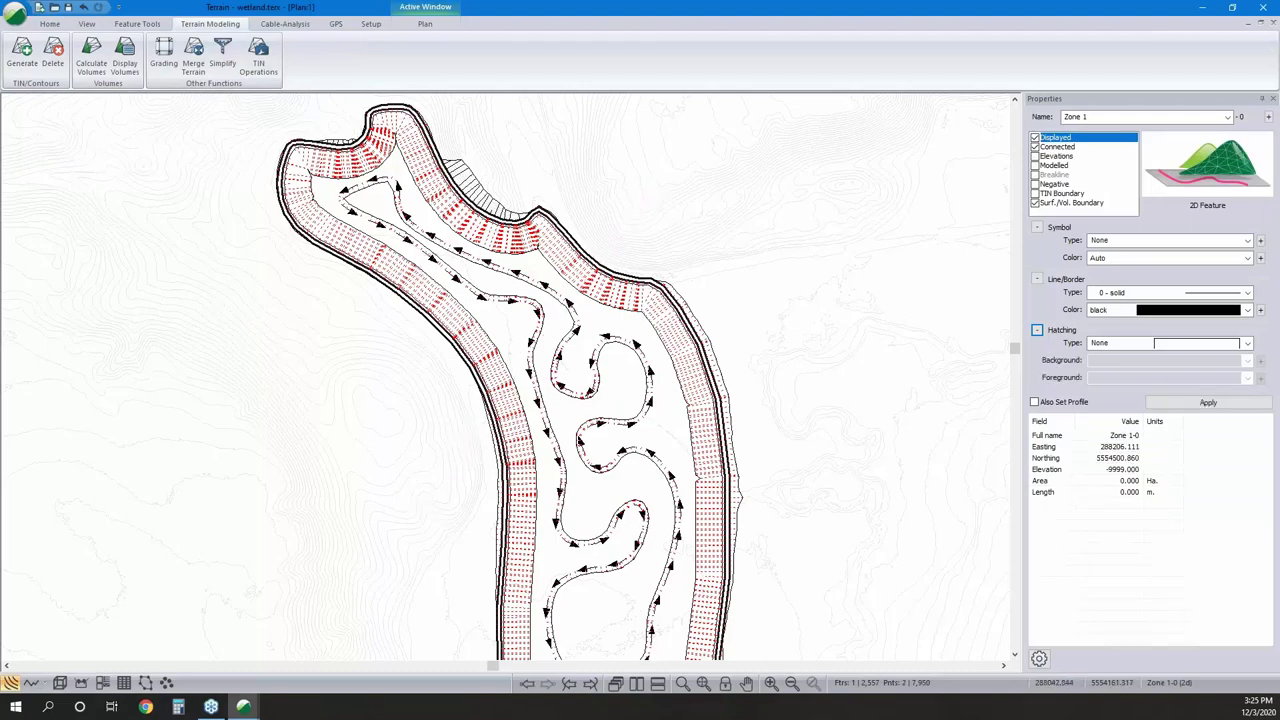
Draw Zone 1 as a four-cornered polygon of about 11.2 ha over the northern part of the wetland and close it.
click(478, 550)
click(241, 285)
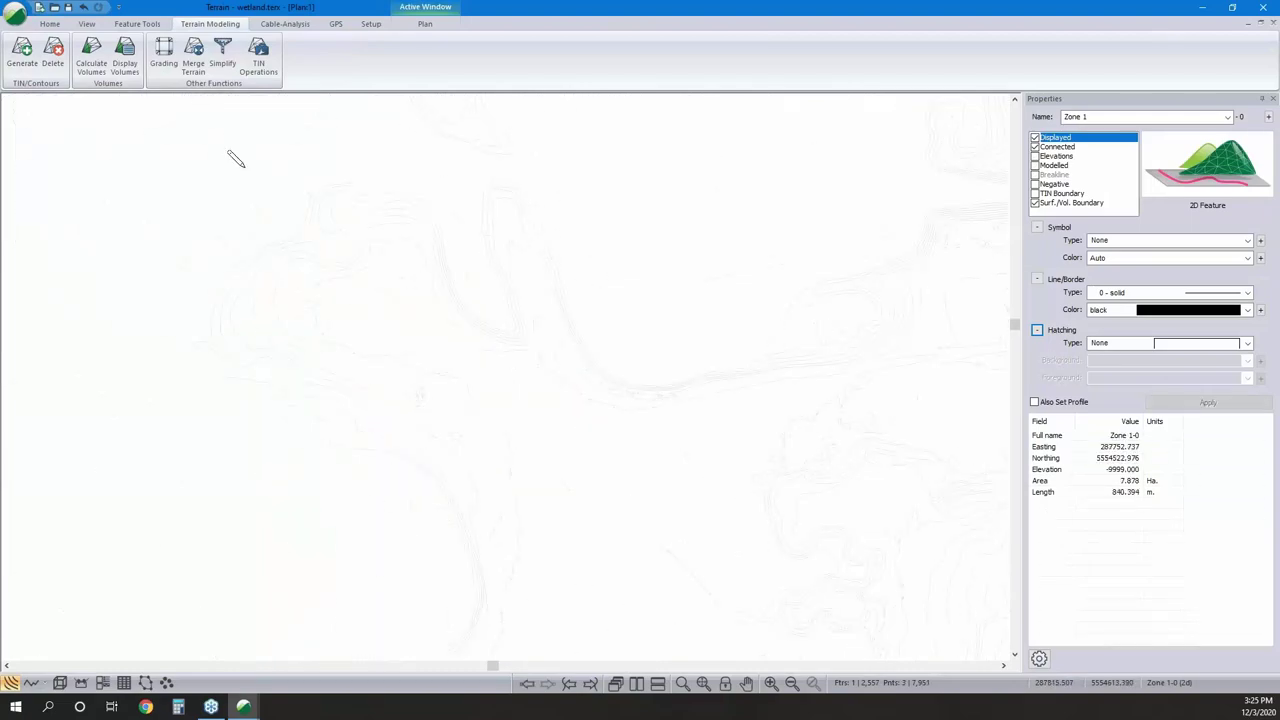
click(377, 145)
right_click(479, 177)
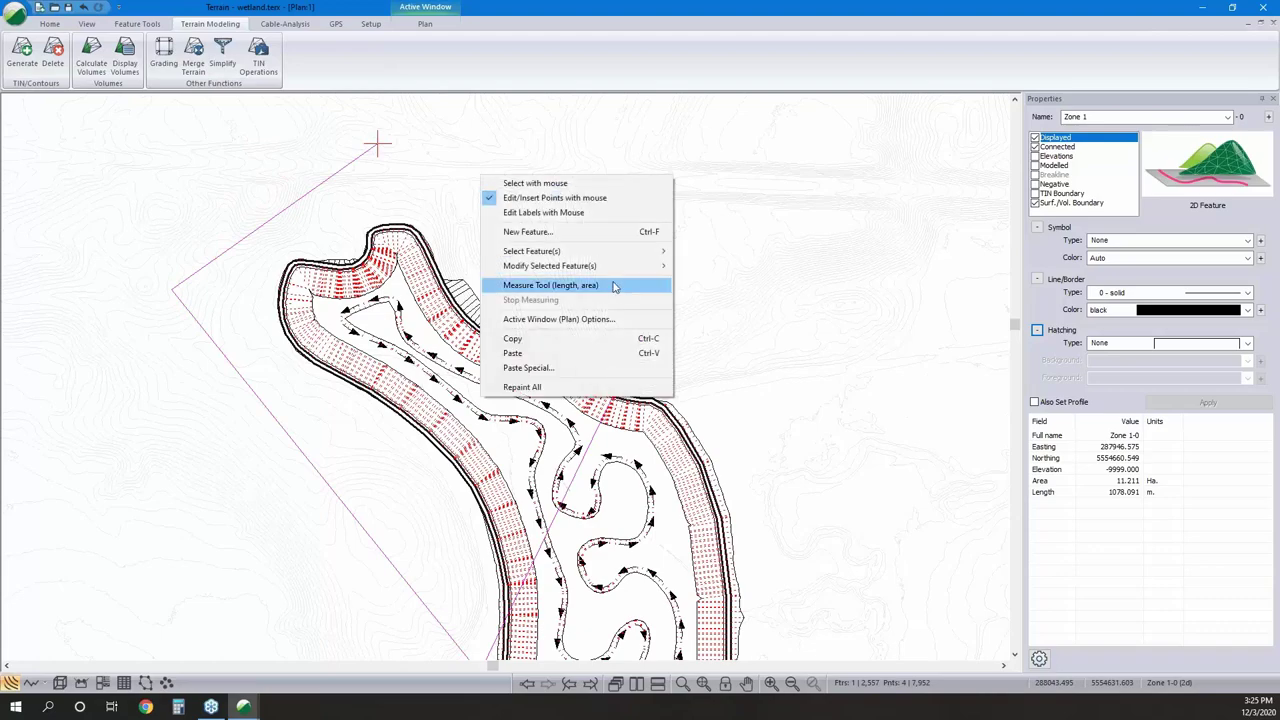
mouse_move(615, 272)
click(714, 308)
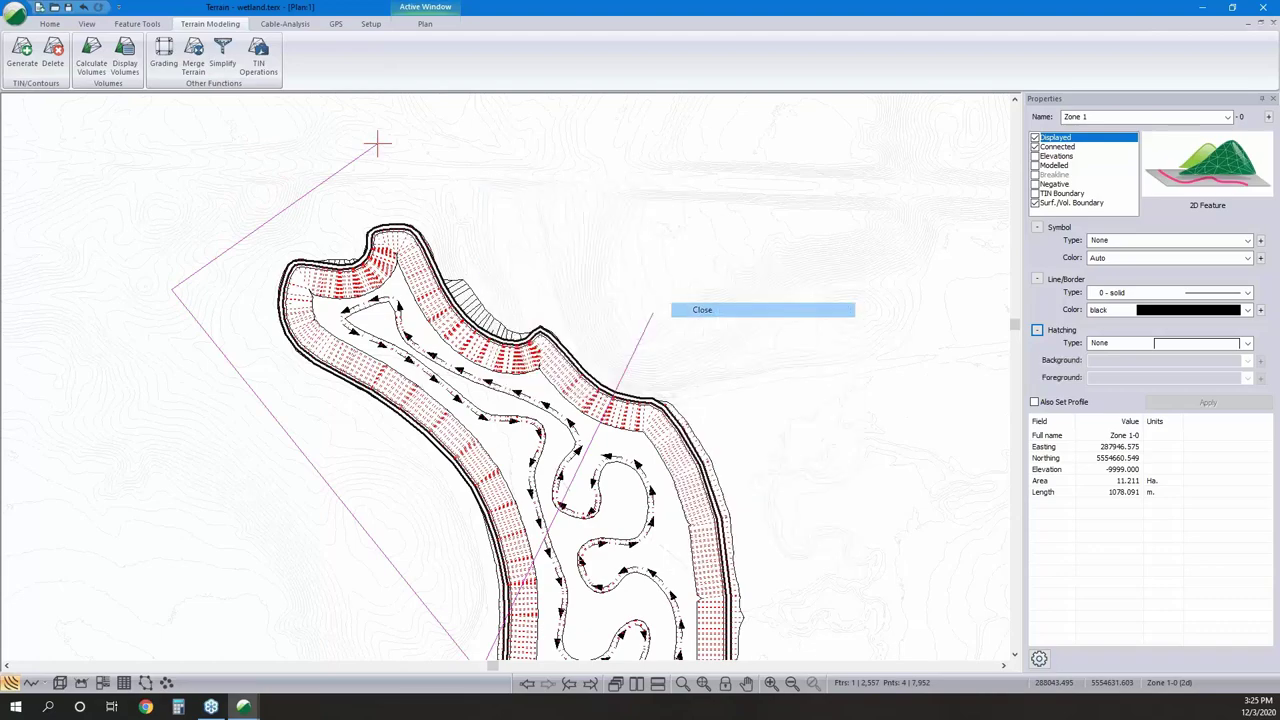
Calculate volumes by polygon between wetland.terx and topo.terx, and report them with wetland.terx as Final and topo.terx as Original.
click(106, 60)
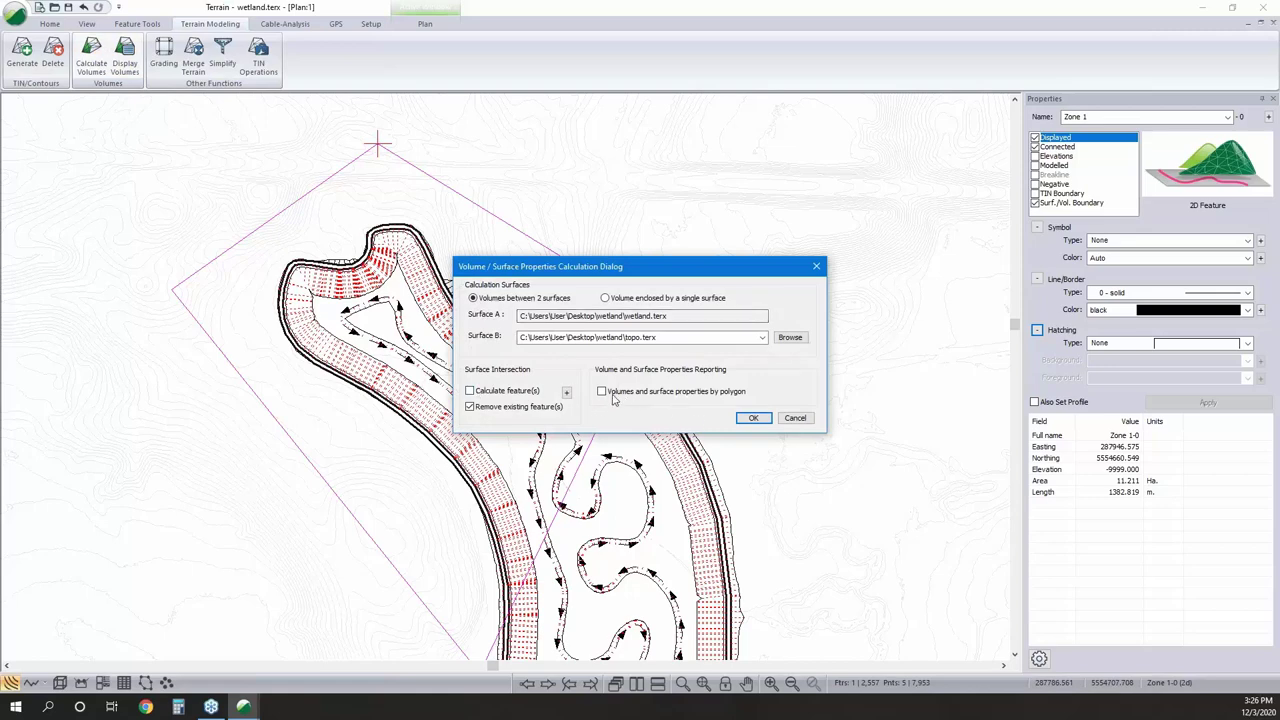
click(602, 392)
click(765, 419)
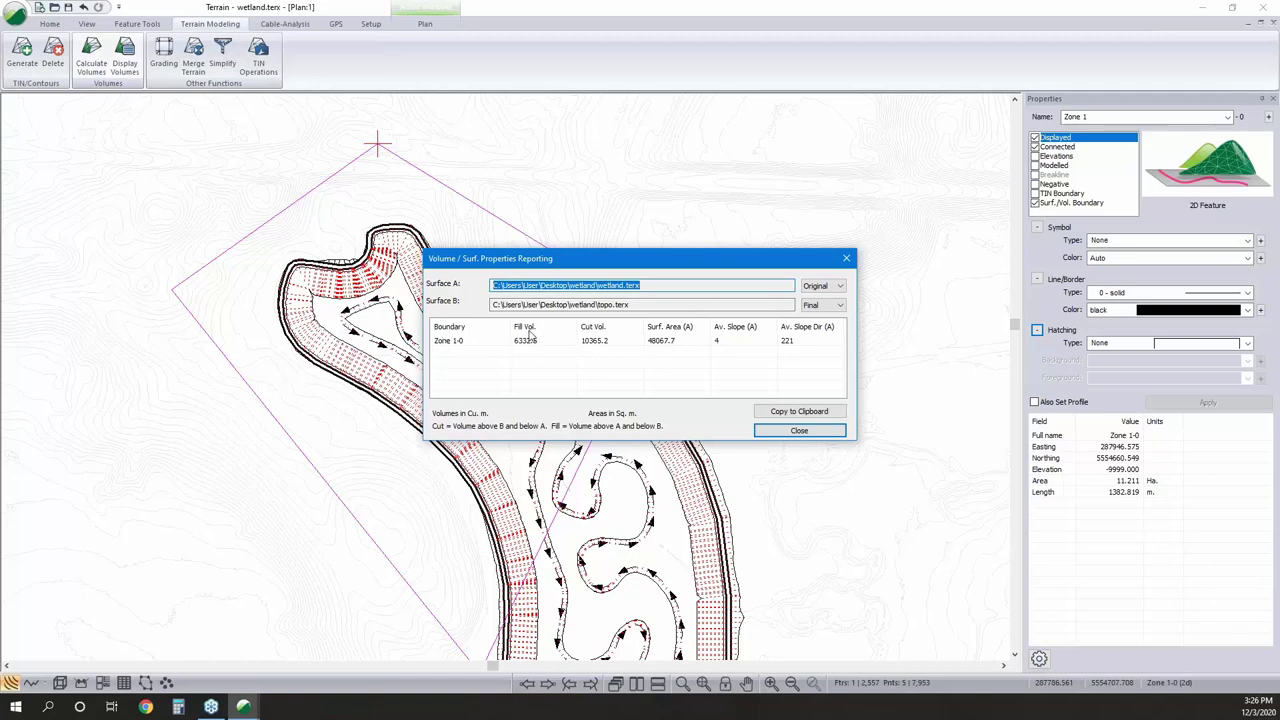
click(823, 285)
click(815, 322)
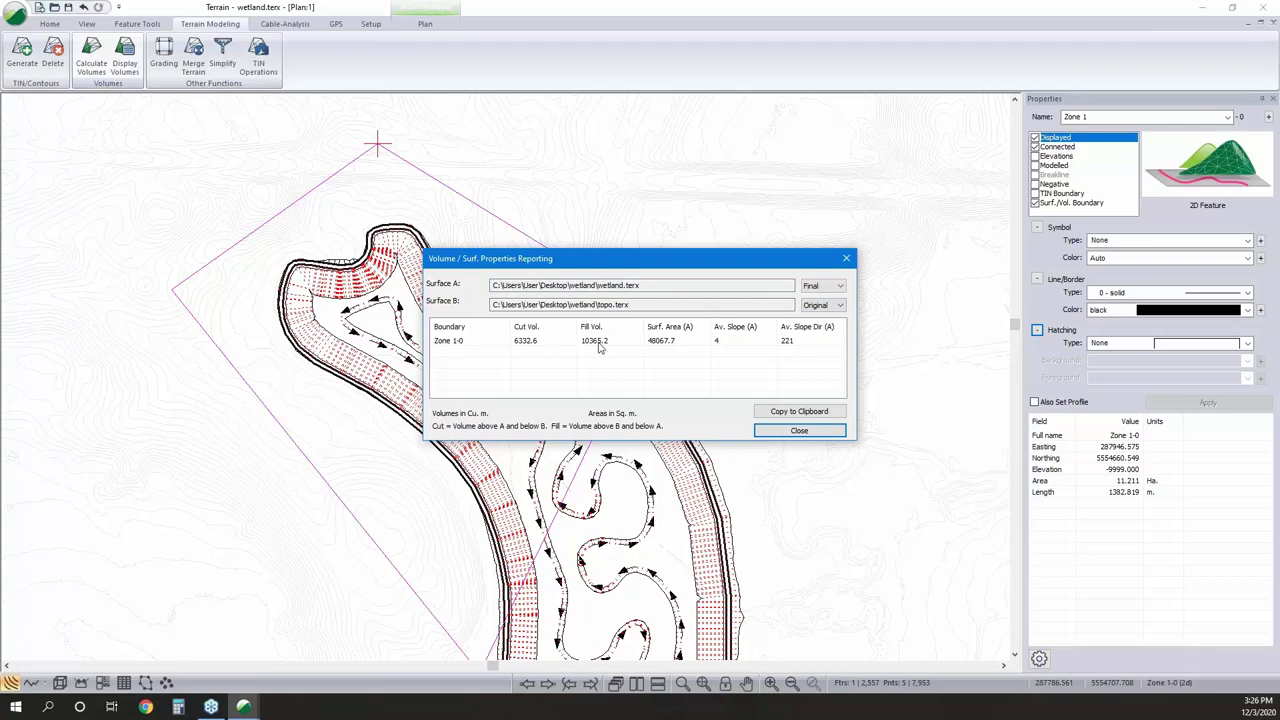
click(799, 431)
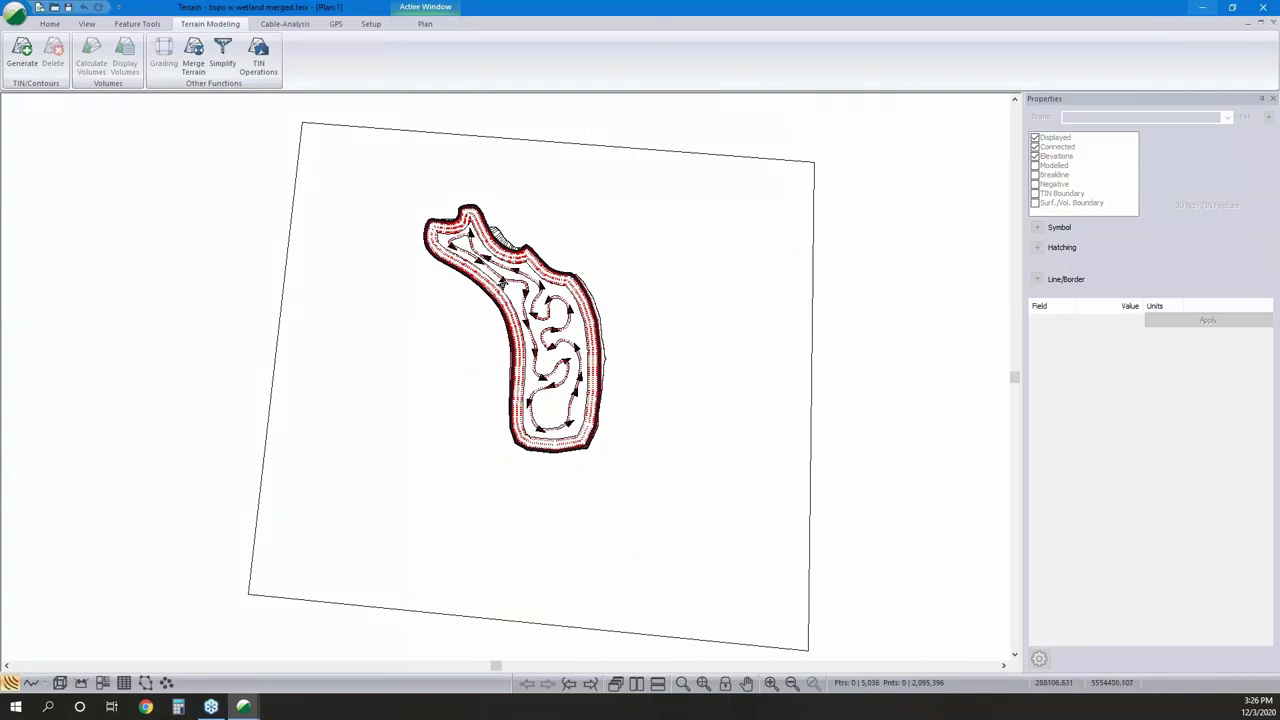
Generate the triangles and contours for topo w wetland merged, continuing past the crossing breakline warning.
click(23, 48)
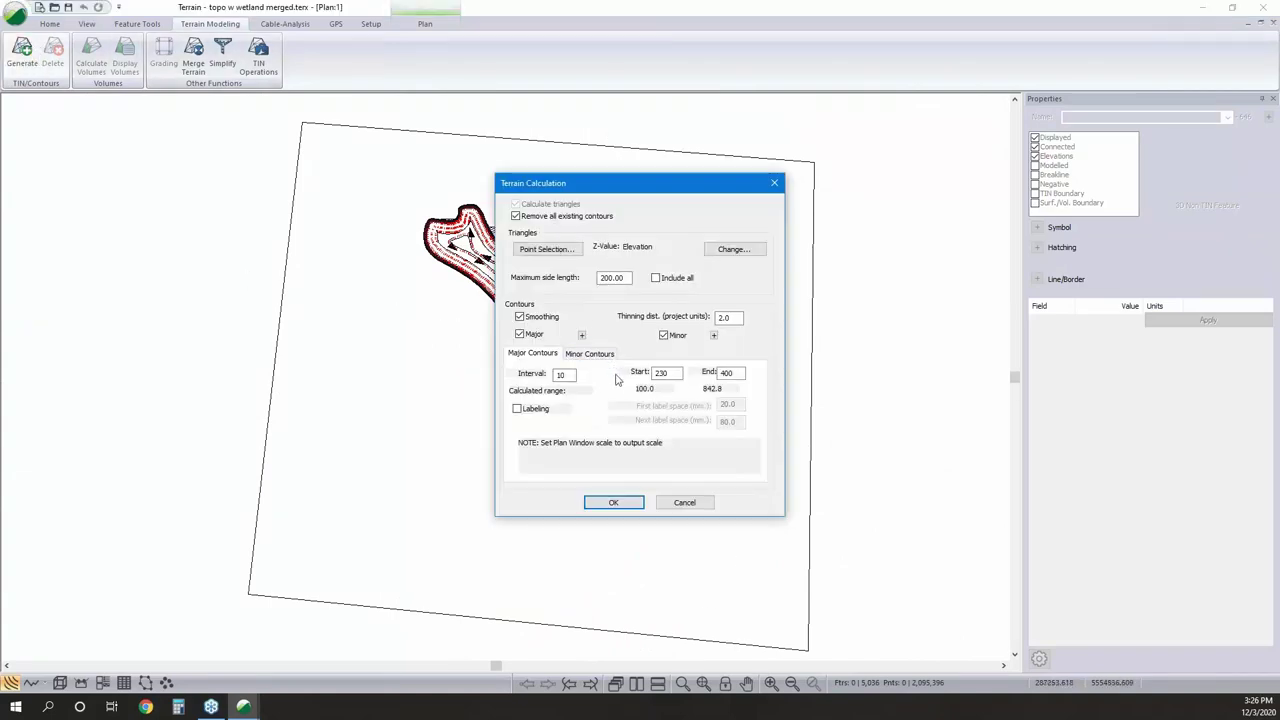
click(616, 503)
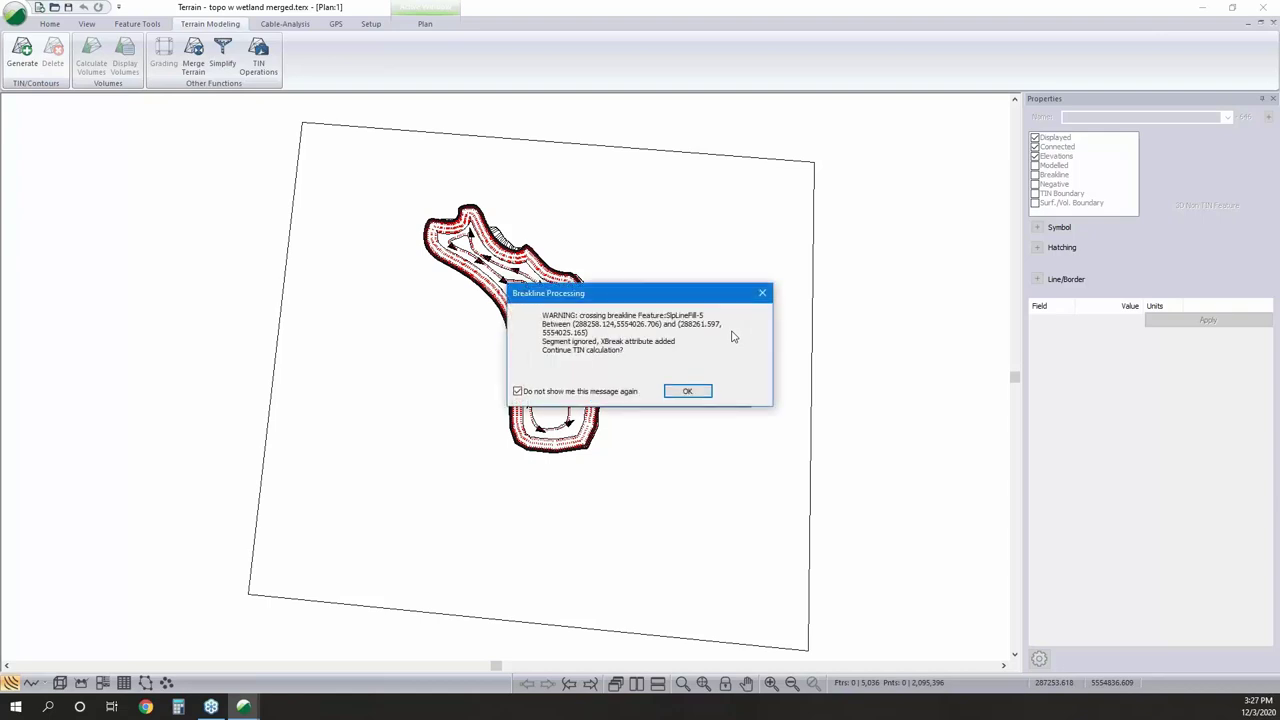
click(688, 391)
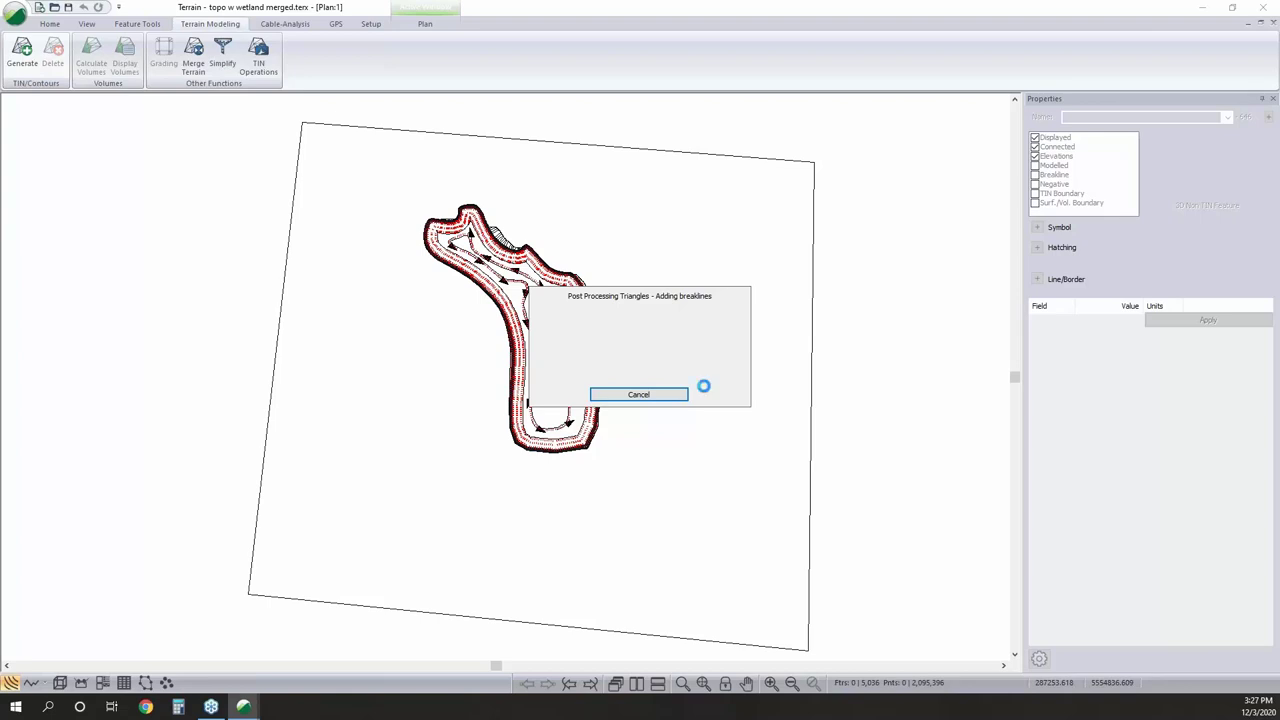
click(735, 388)
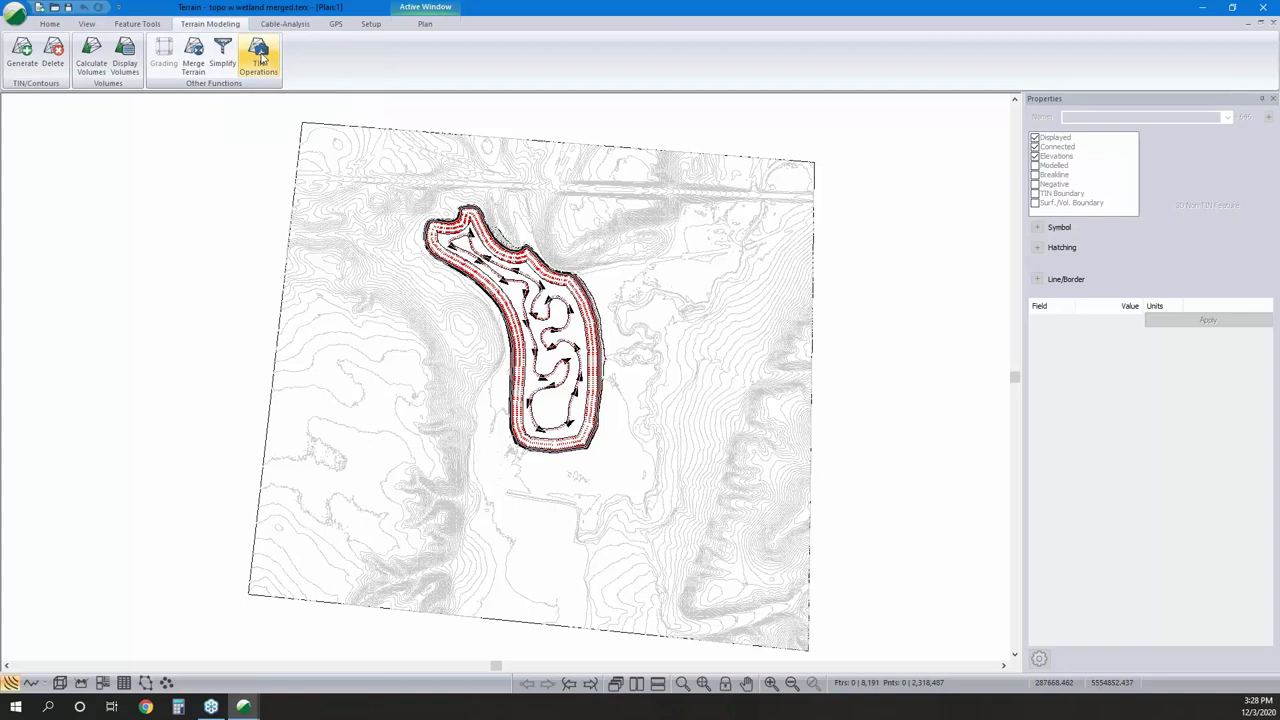
Review the available TIN operations for draping, boundary and watershed features without running any of them.
click(260, 58)
click(606, 256)
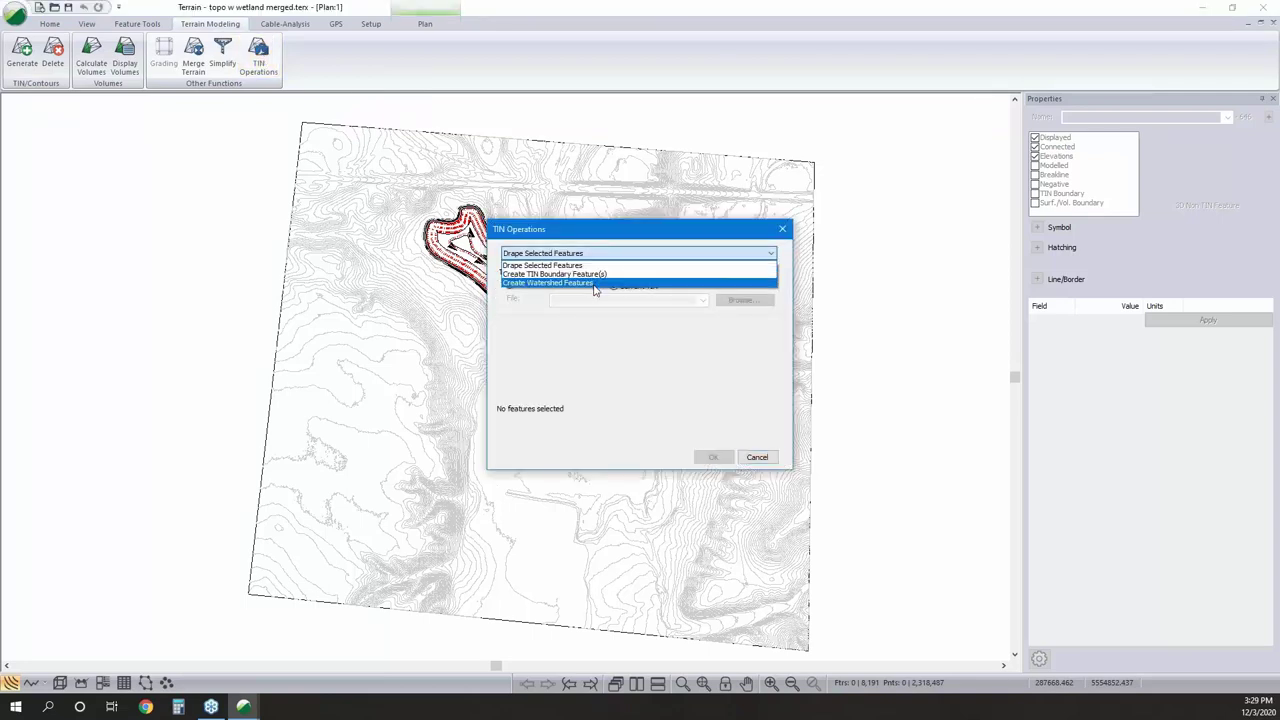
click(760, 462)
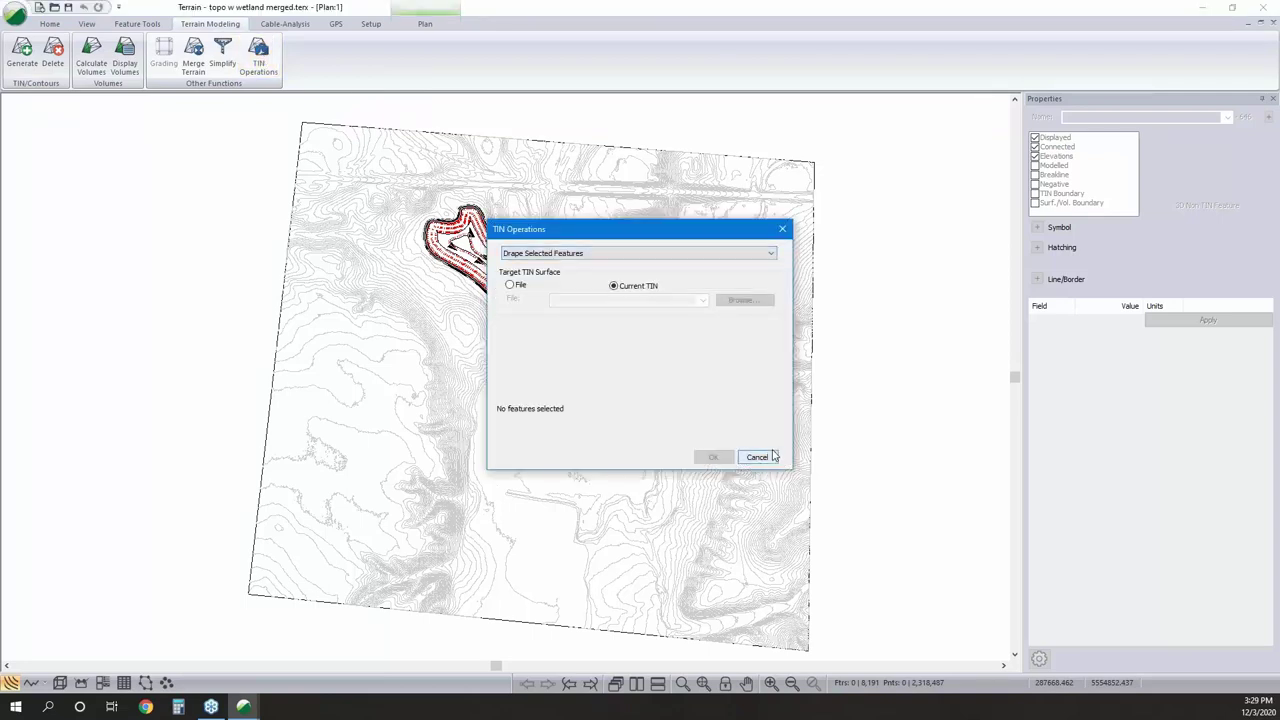
click(758, 457)
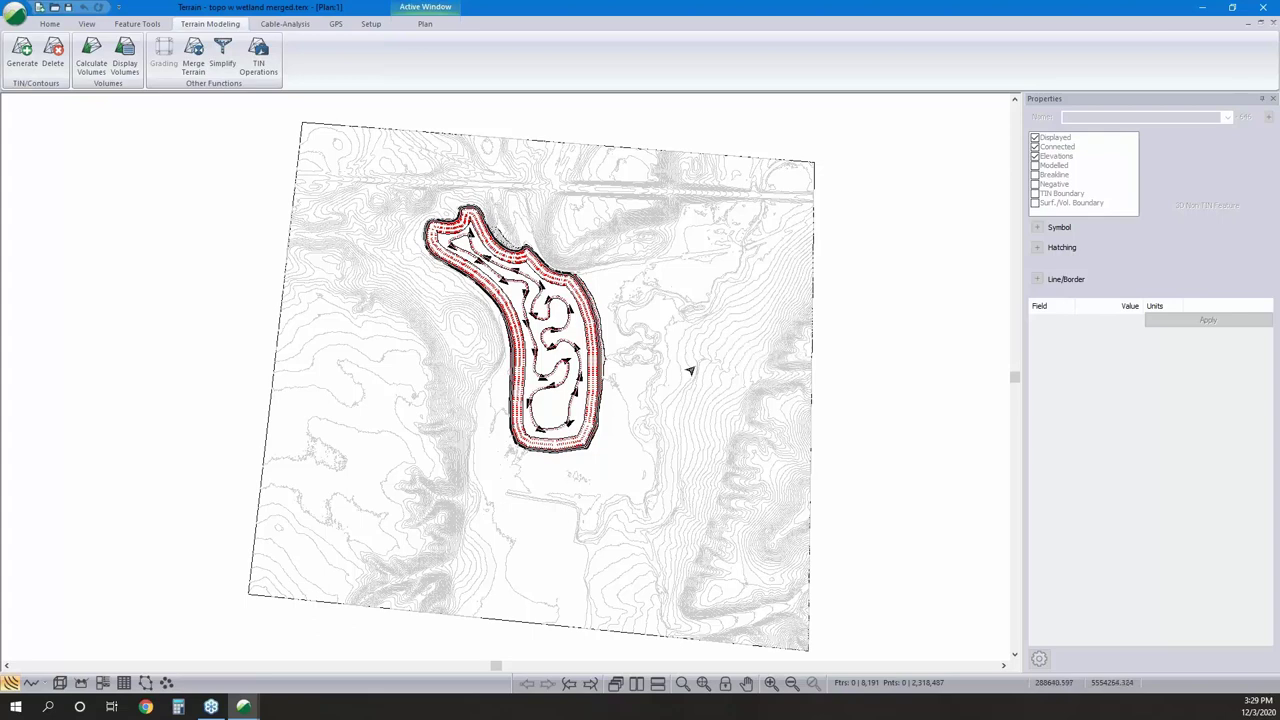
click(258, 67)
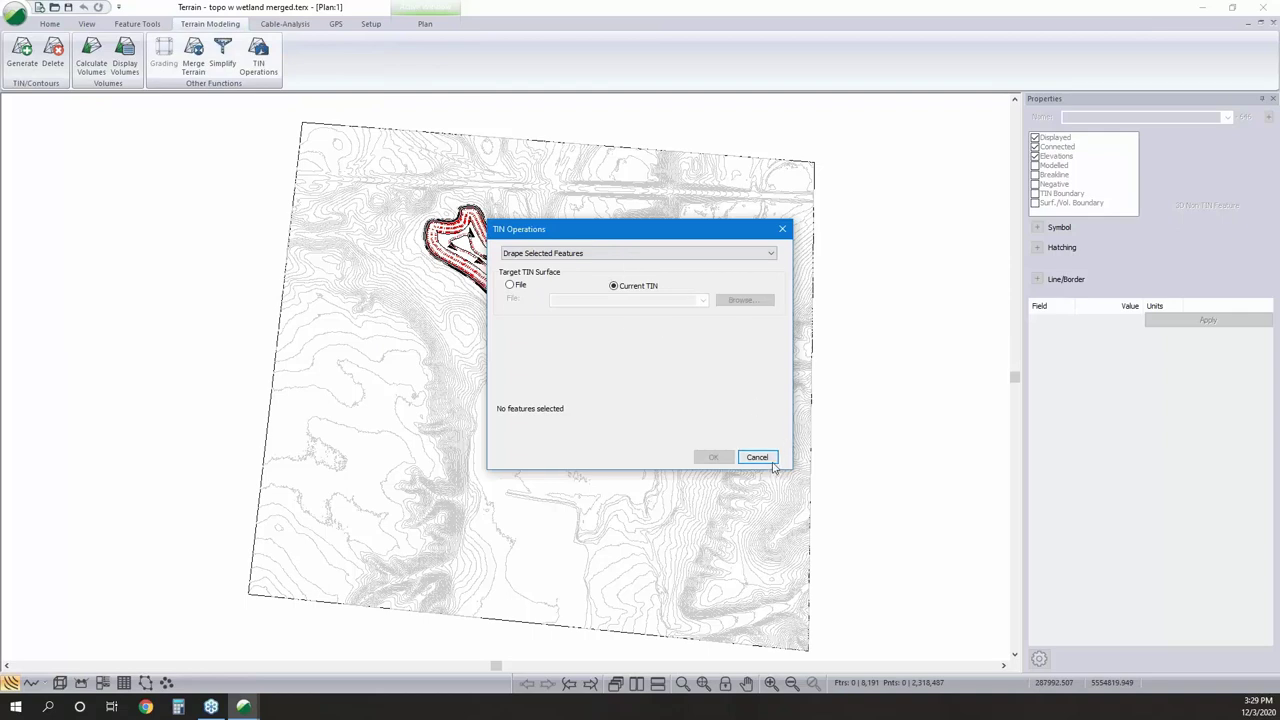
click(757, 457)
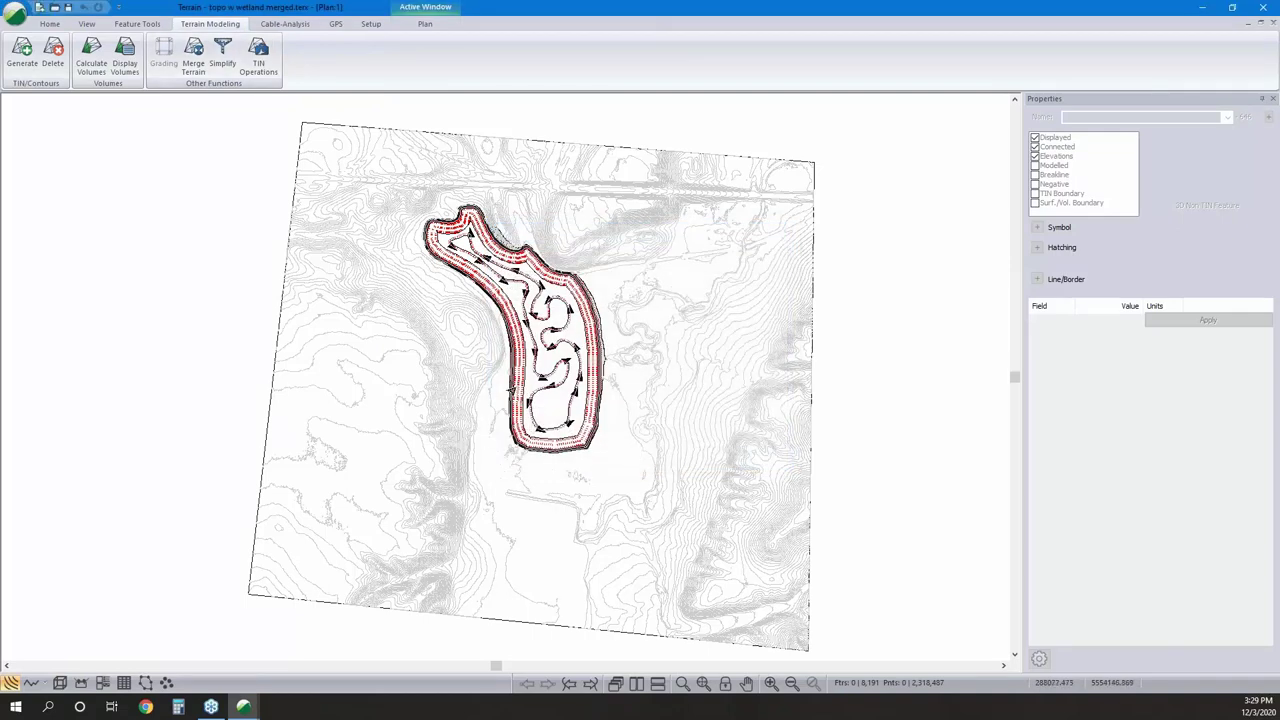
Save the topo w wetland merged terrain model.
mouse_move(661, 488)
mouse_move(662, 259)
click(16, 12)
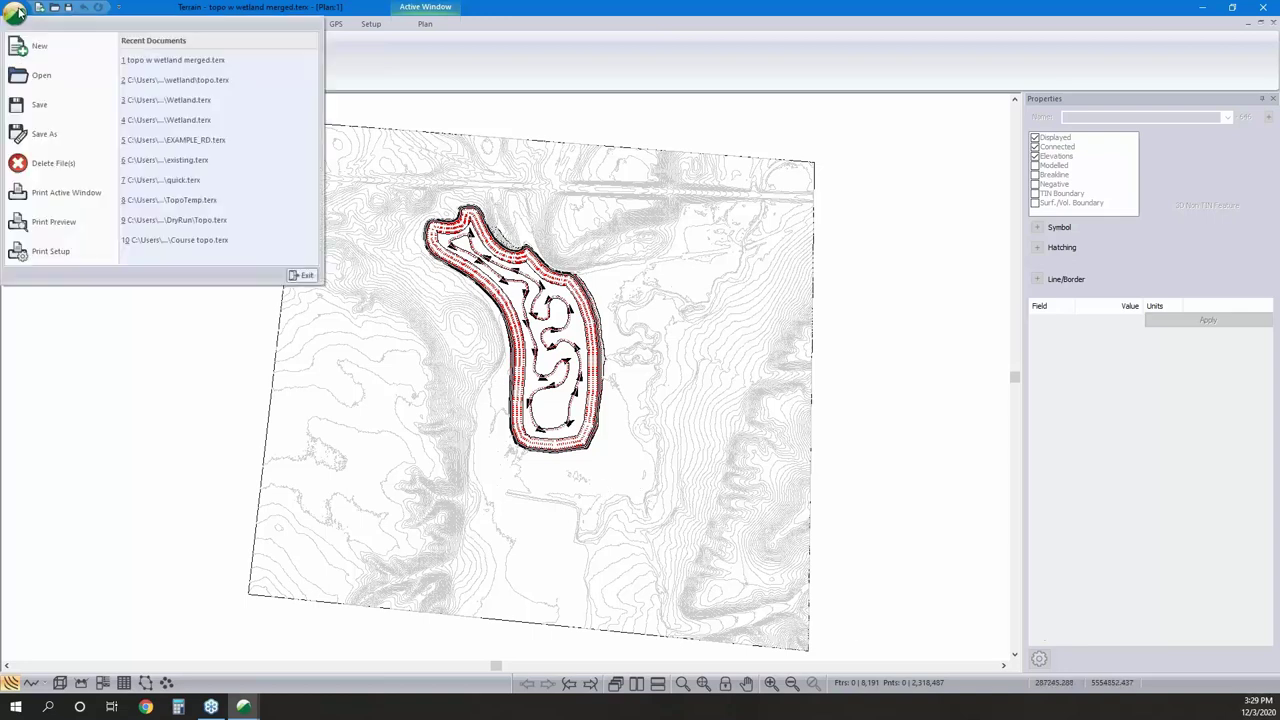
click(45, 114)
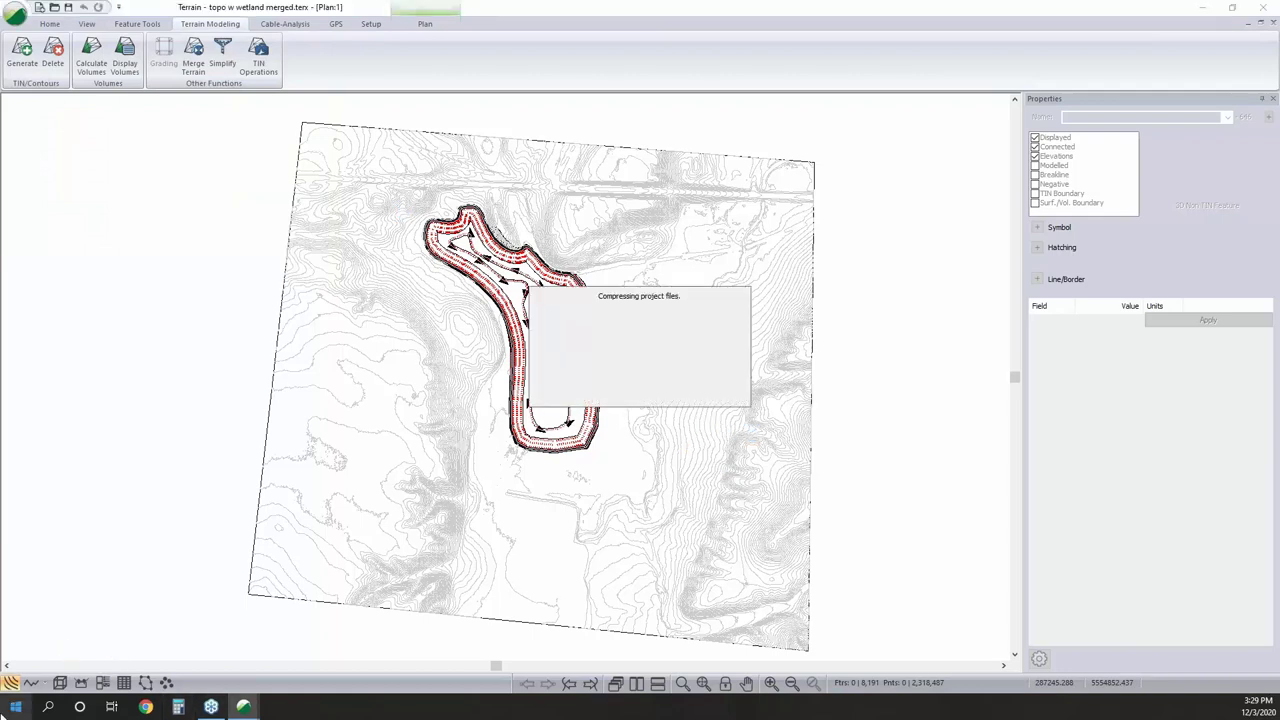
Launch RoadEng9 Location and minimize the wetland.terx and topo w wetland merged terrain windows.
click(16, 707)
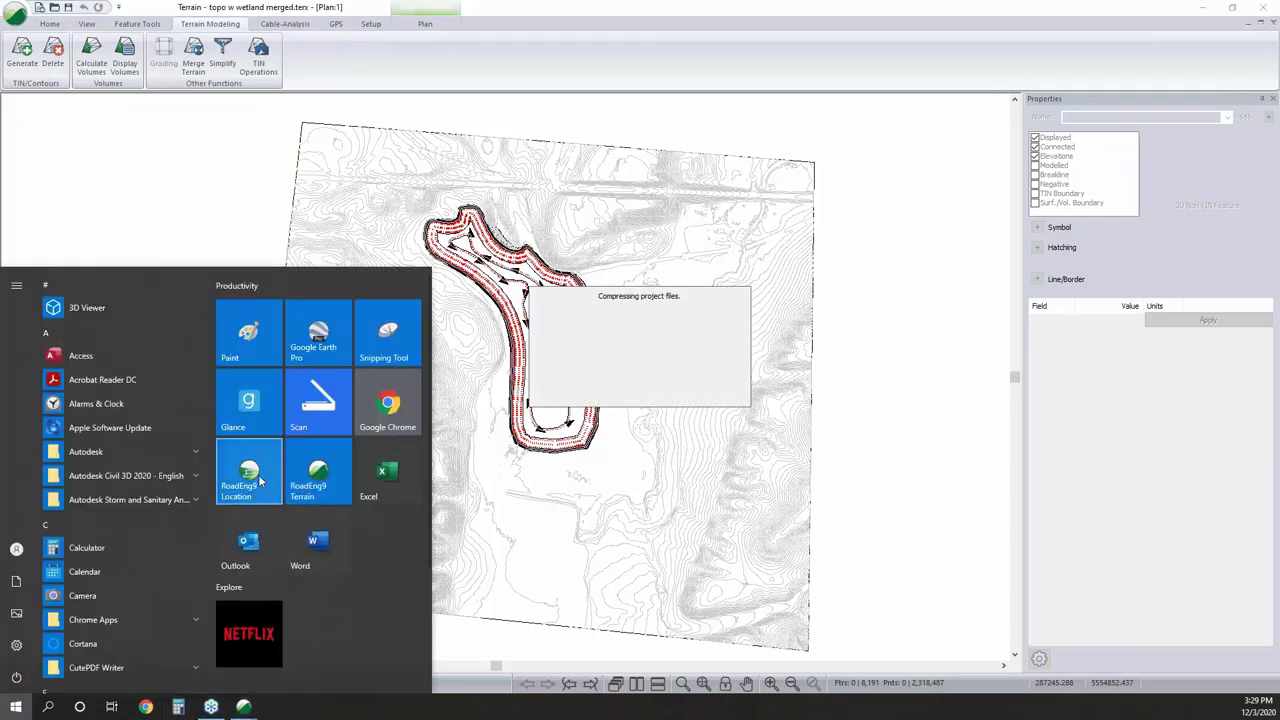
click(250, 478)
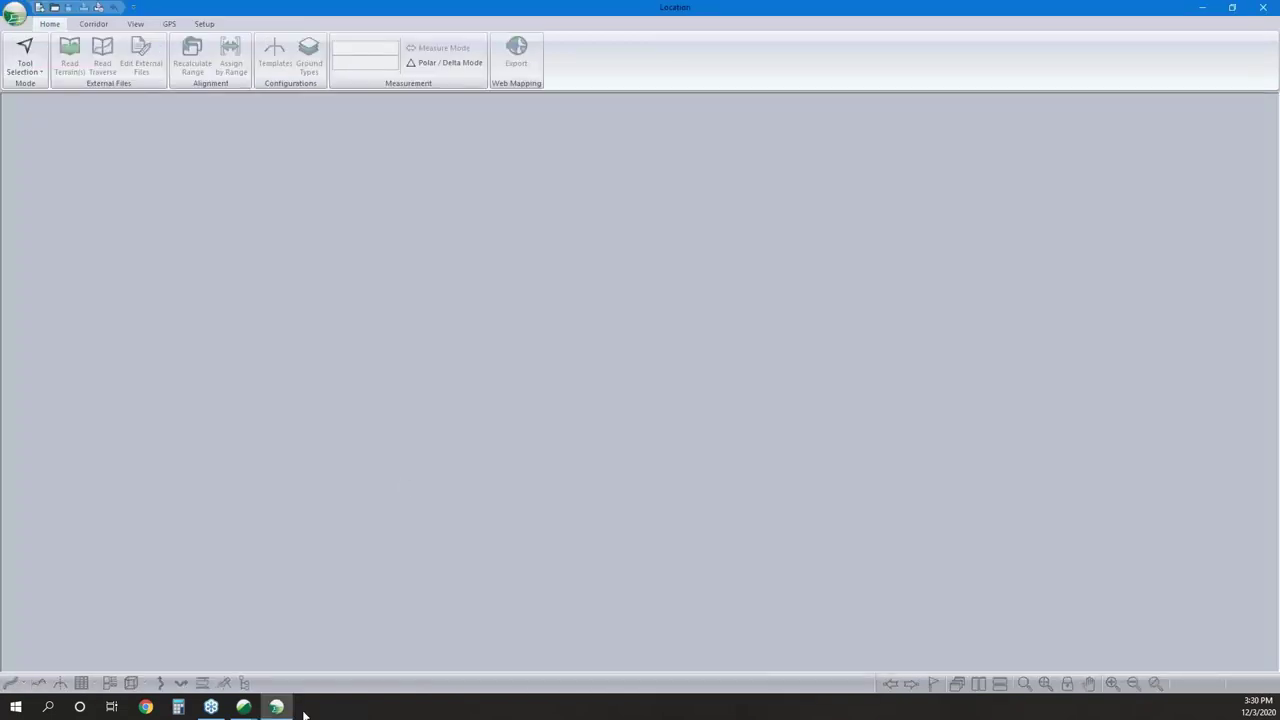
click(258, 708)
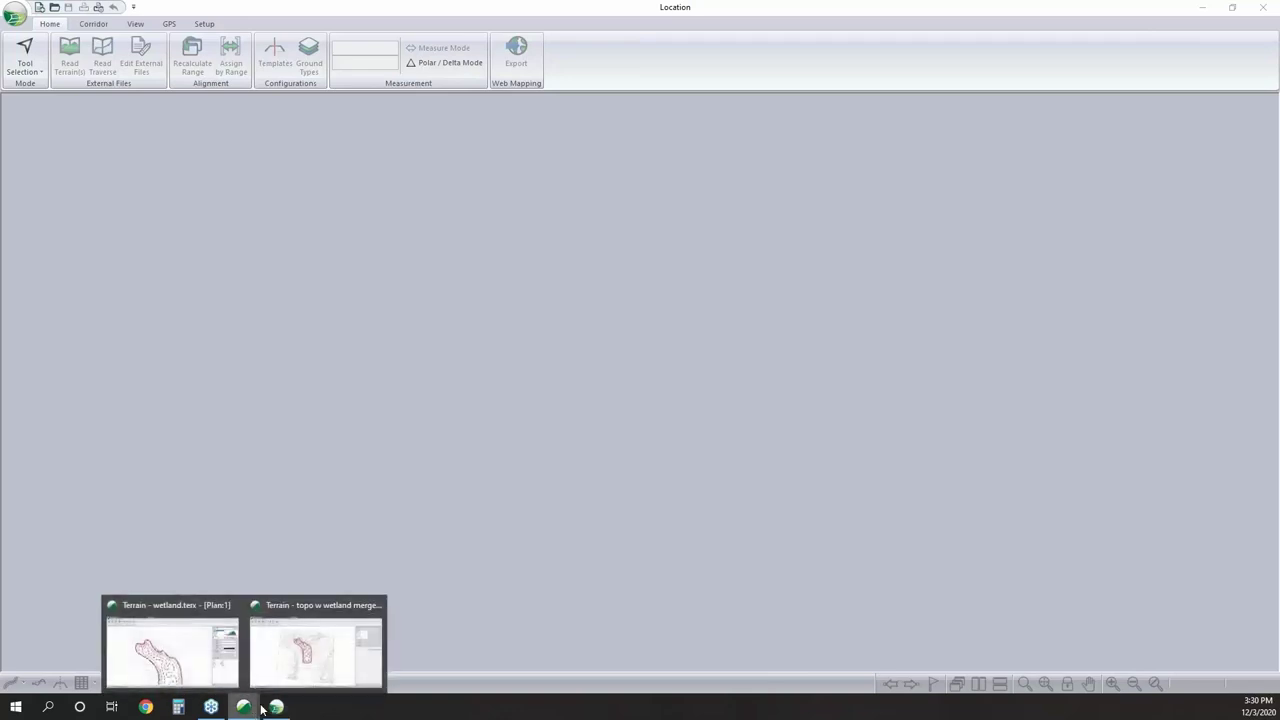
click(204, 606)
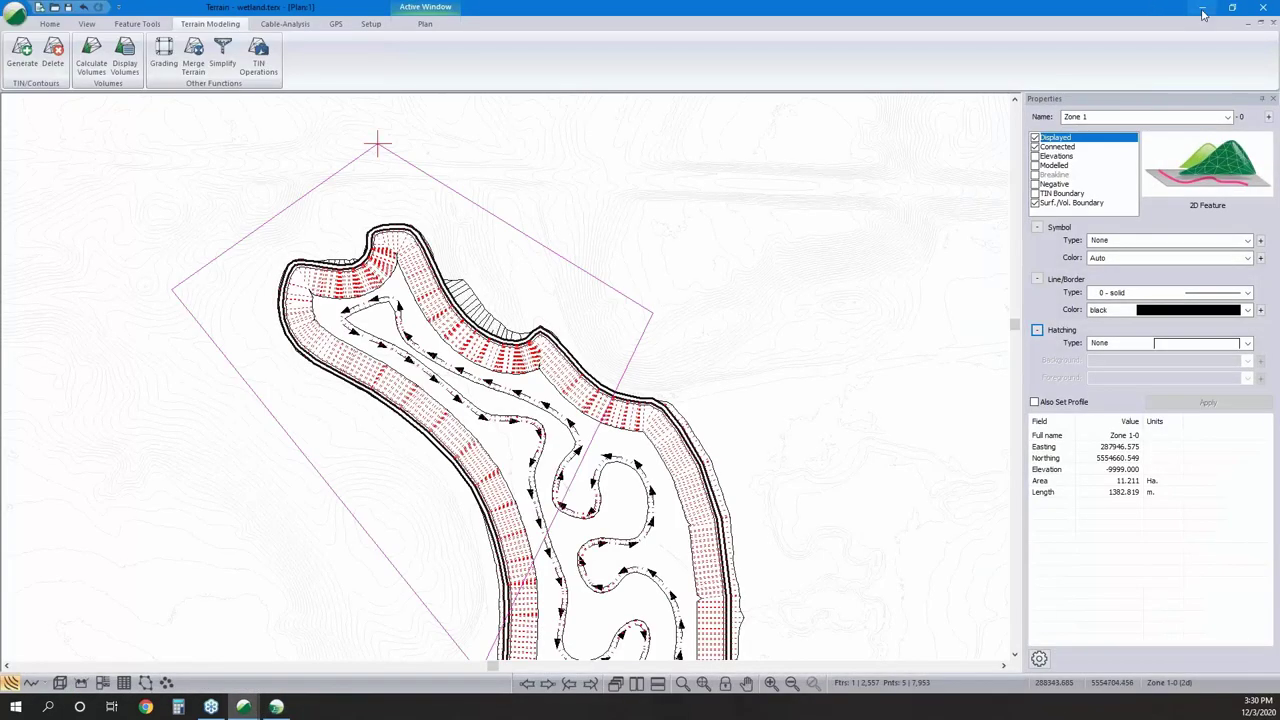
click(1202, 7)
click(1202, 7)
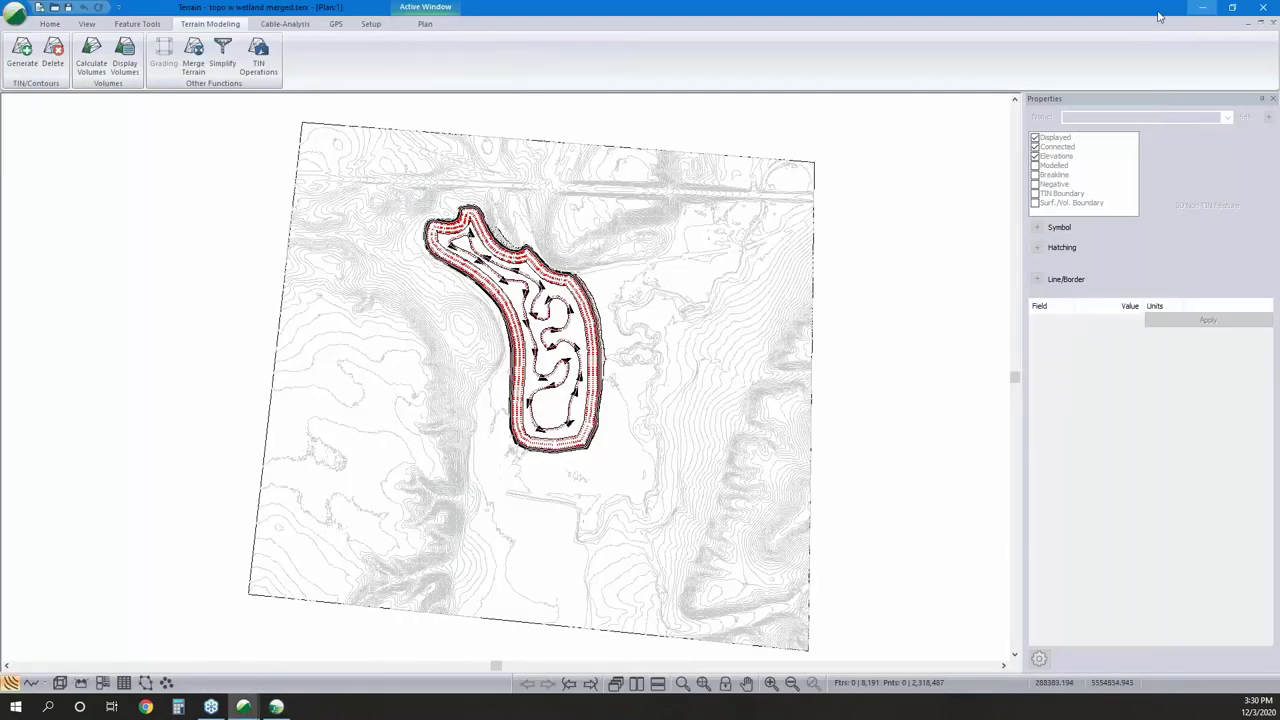
click(1202, 7)
mouse_move(243, 706)
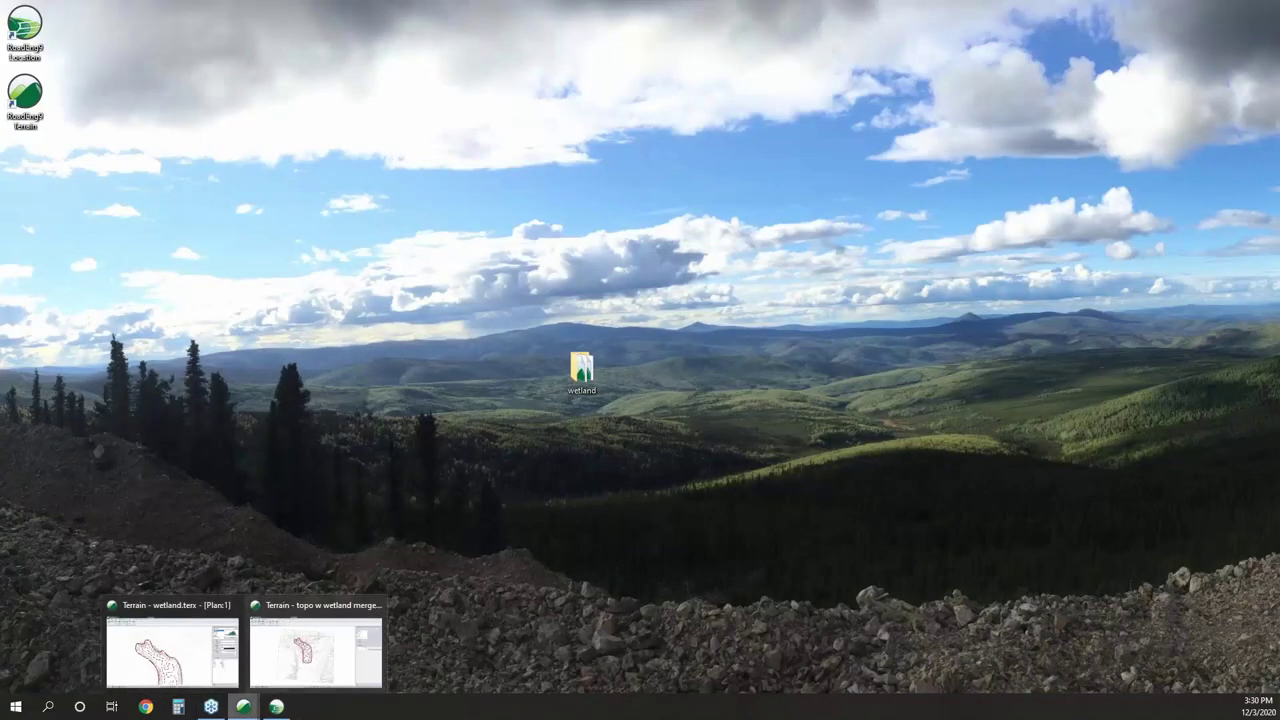
Start a new Location design using topo w wetland merged.terx from the wetland folder as the original ground surface.
click(276, 706)
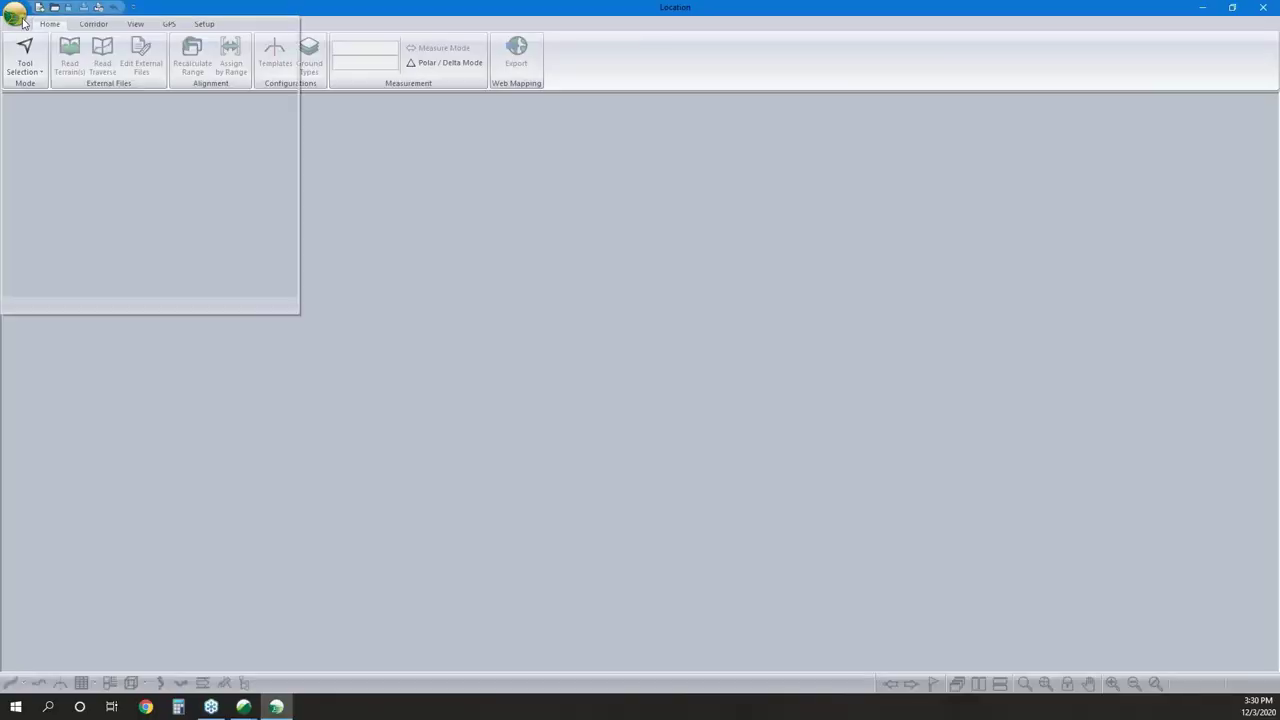
click(40, 45)
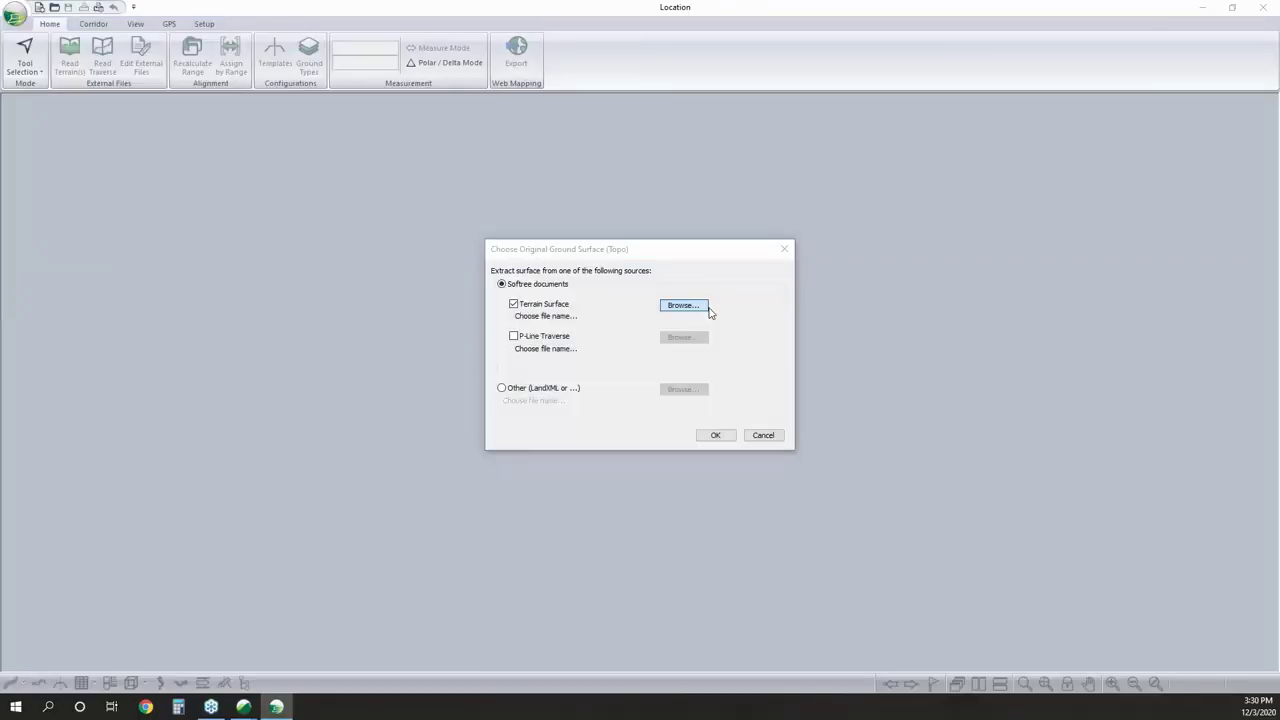
click(708, 310)
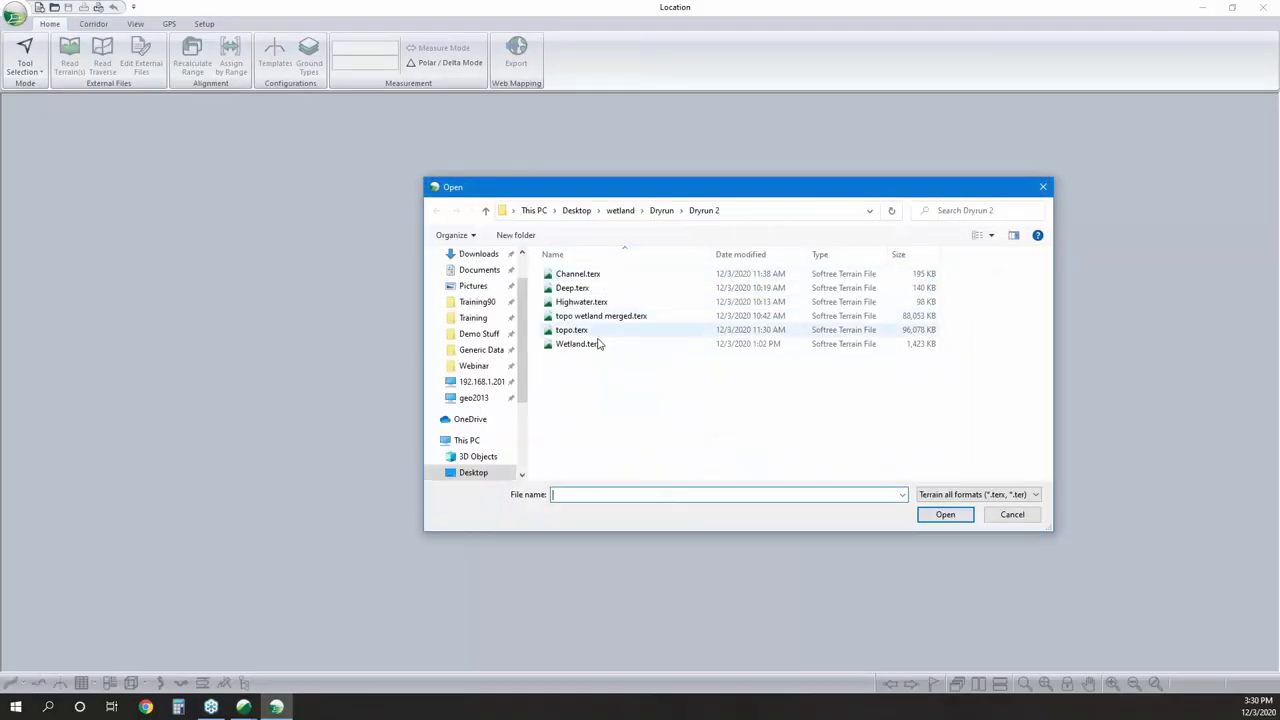
click(622, 212)
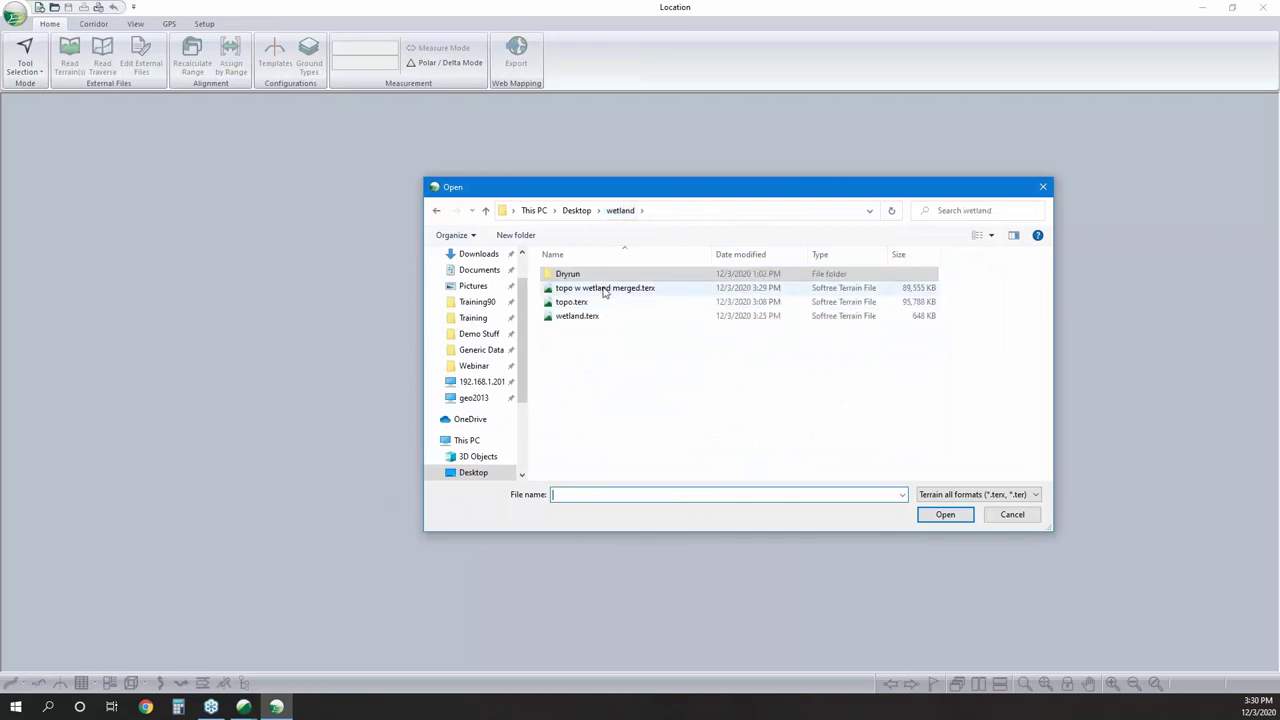
click(603, 289)
click(947, 515)
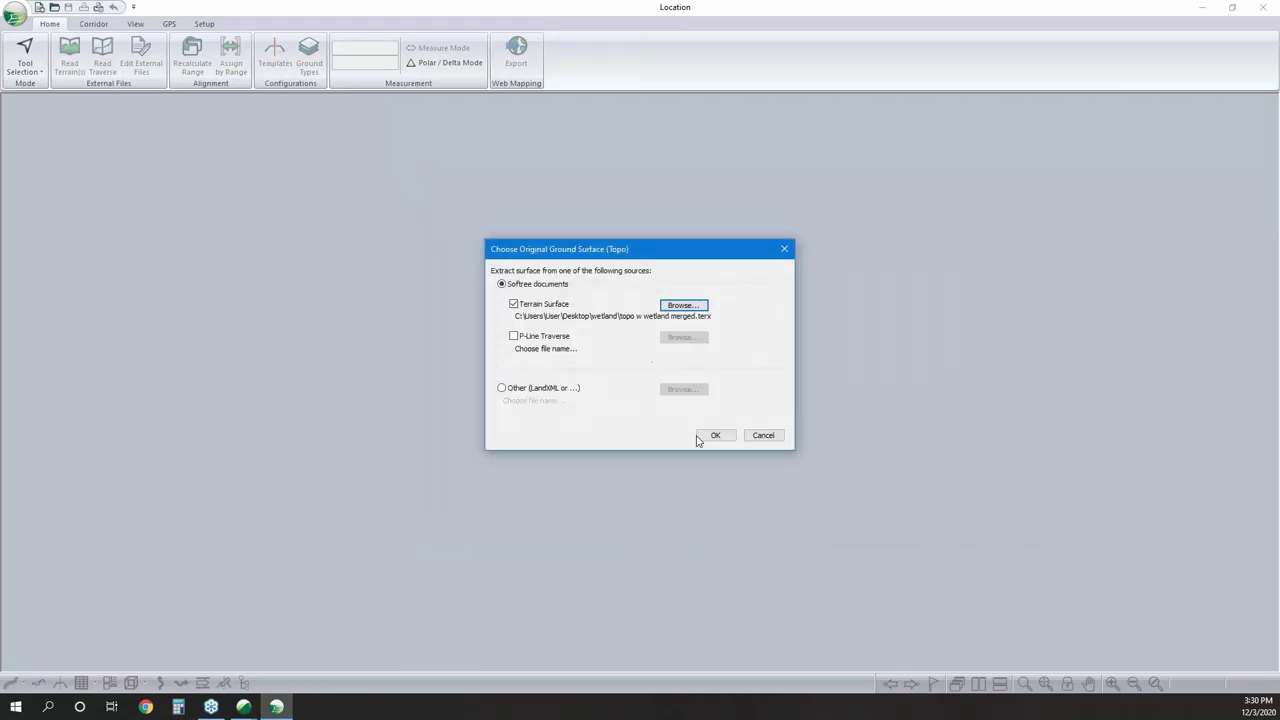
click(714, 435)
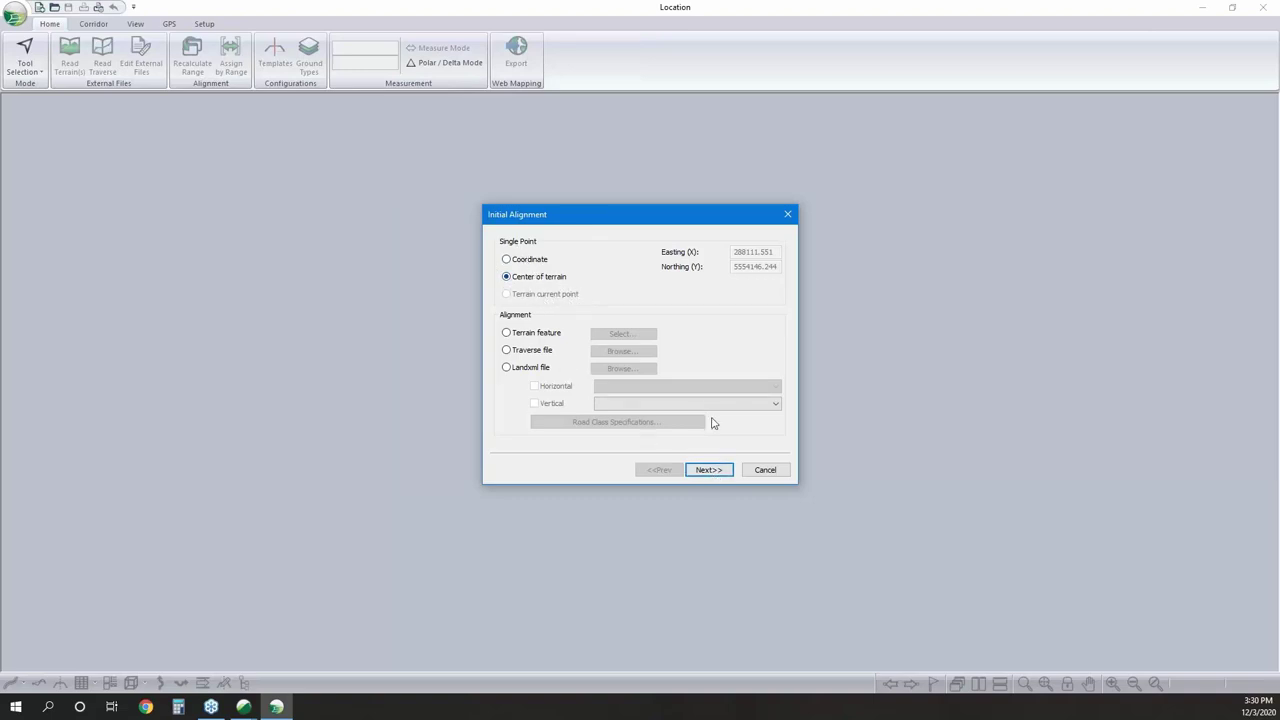
Place the initial alignment at the center of terrain with the default standard template, continuing past the inconsistent triangle warning.
click(709, 469)
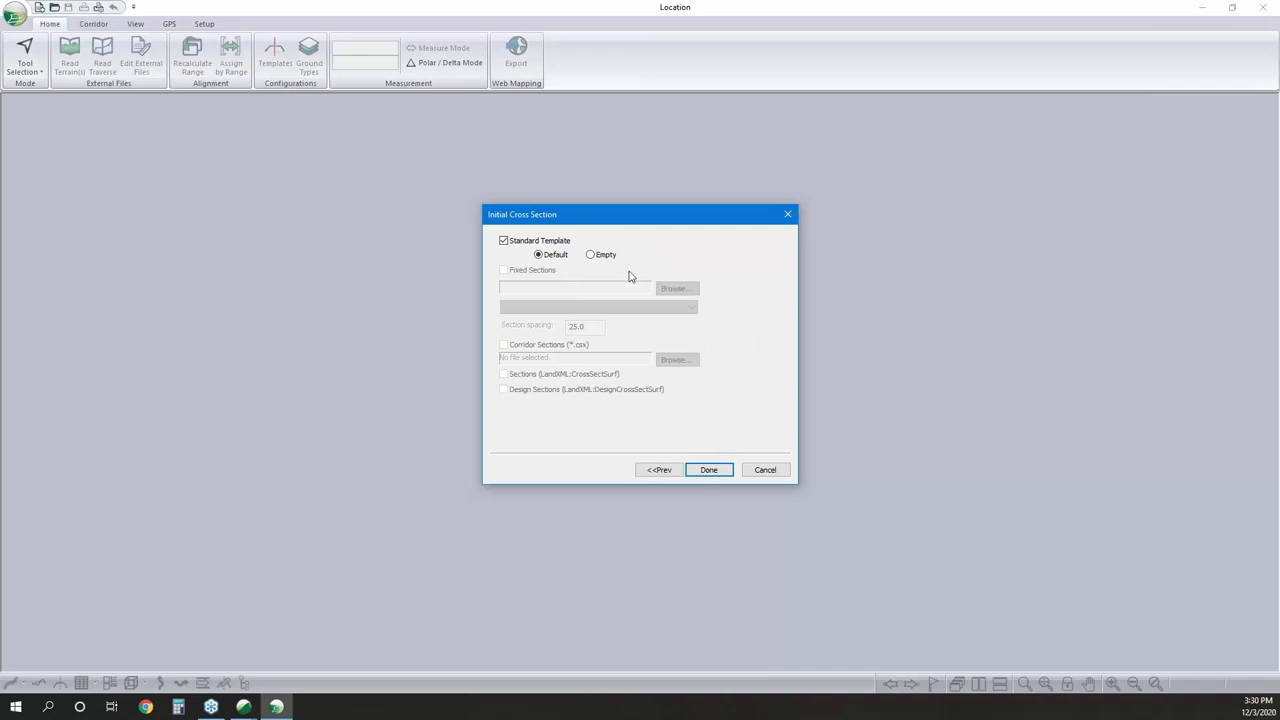
click(725, 473)
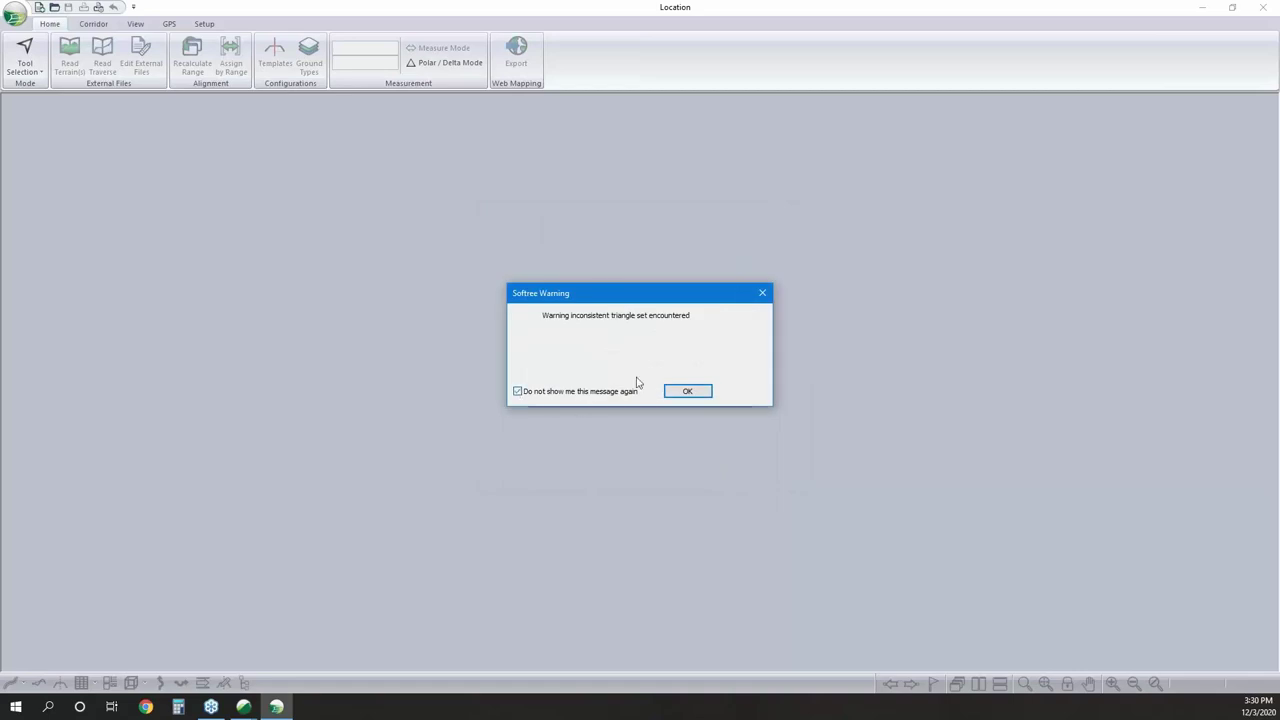
click(693, 393)
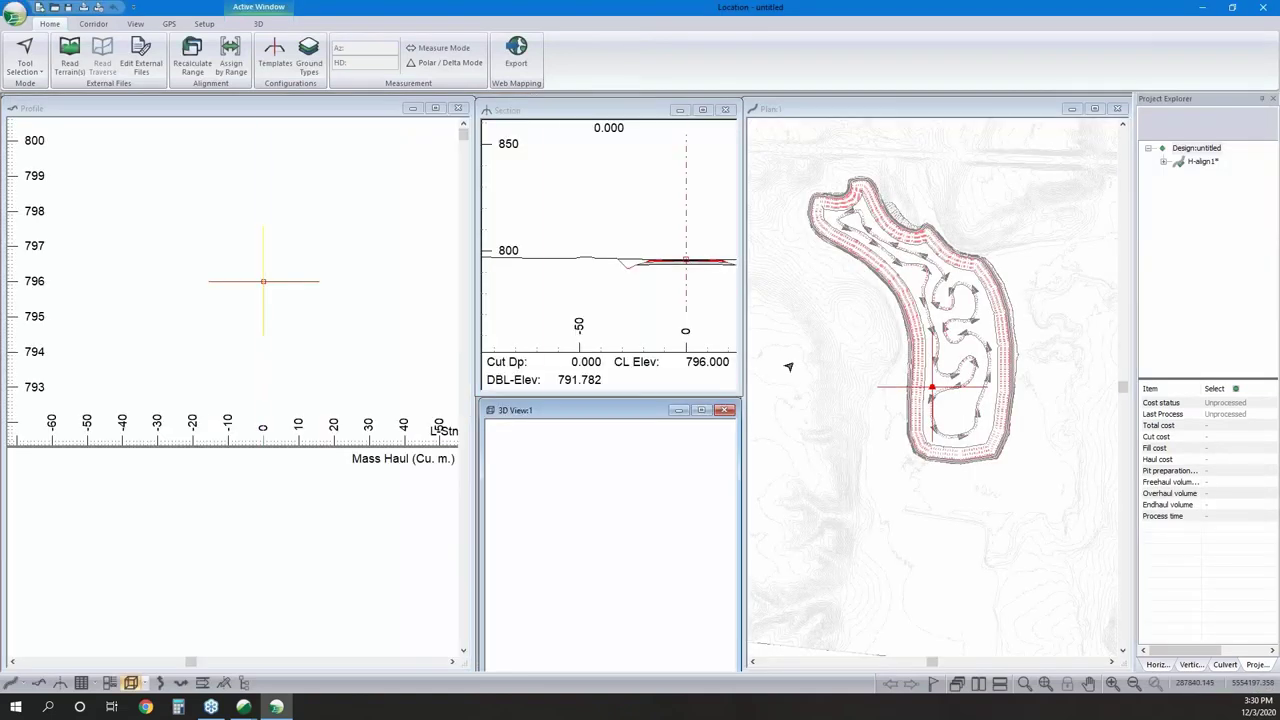
Review the CHN1 and CHN2 channel templates and the e-Library component list without retrieving anything.
middle_drag(971, 418, 911, 368)
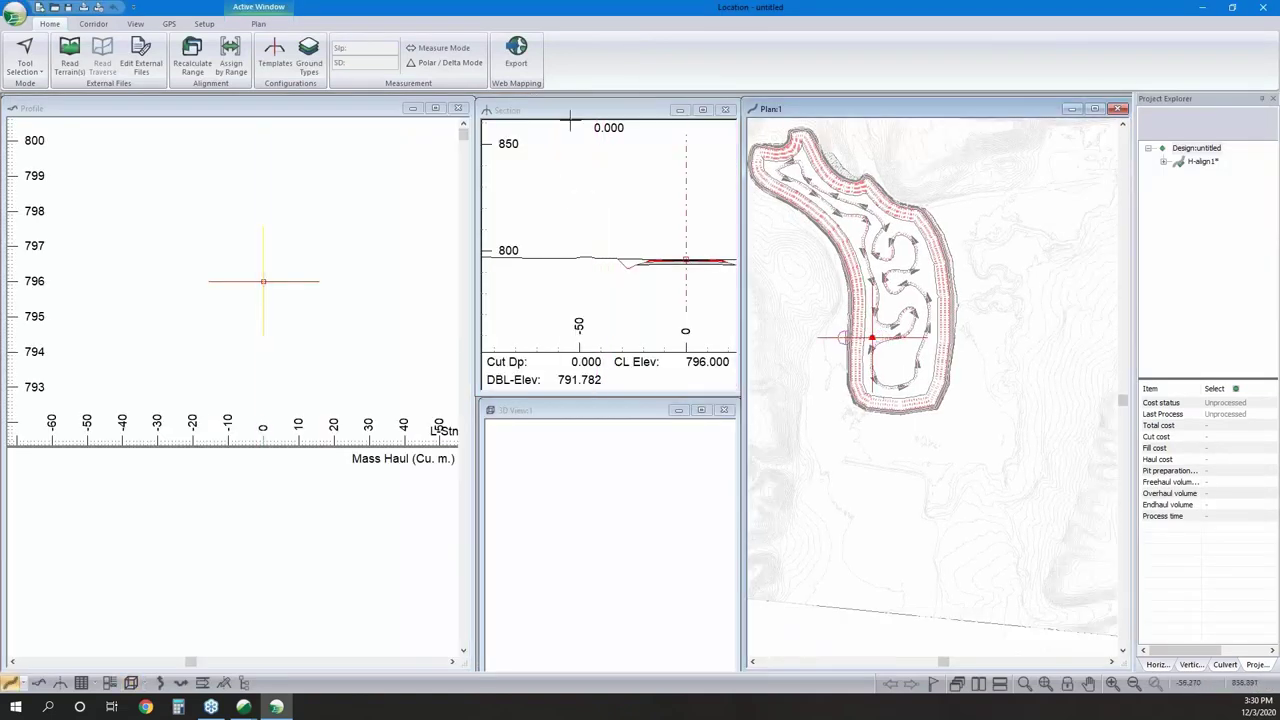
click(697, 281)
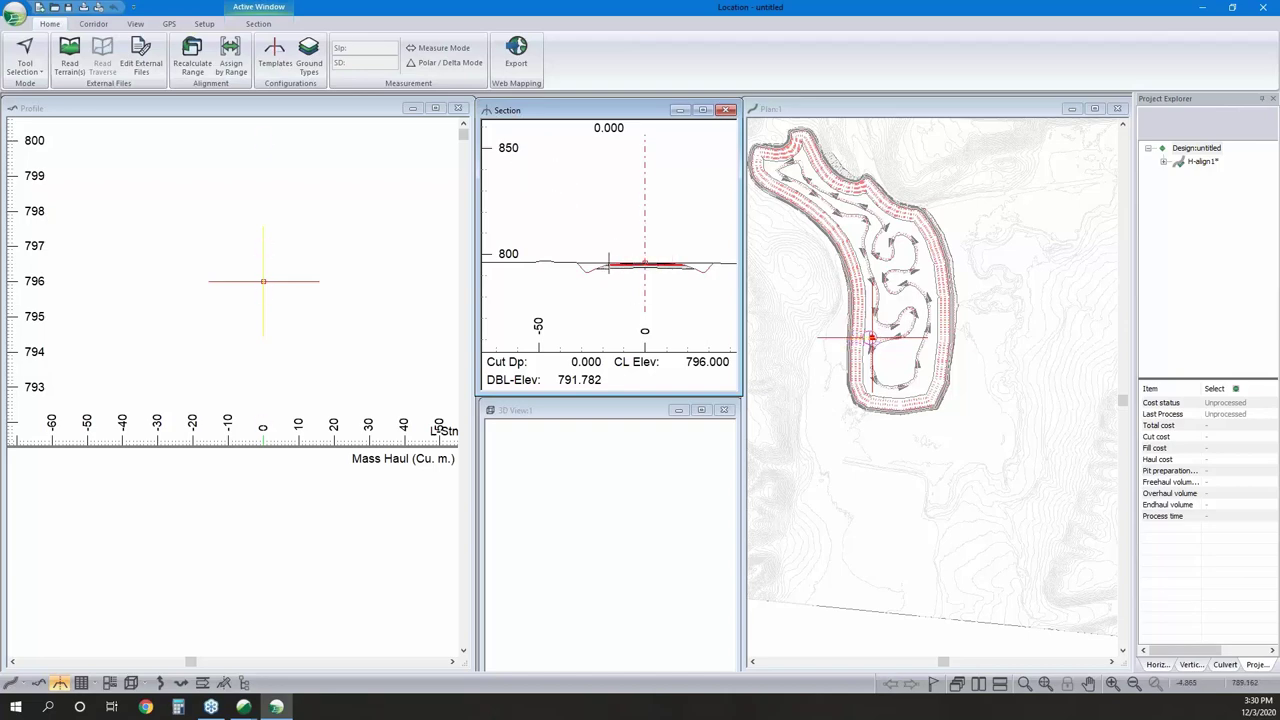
click(276, 62)
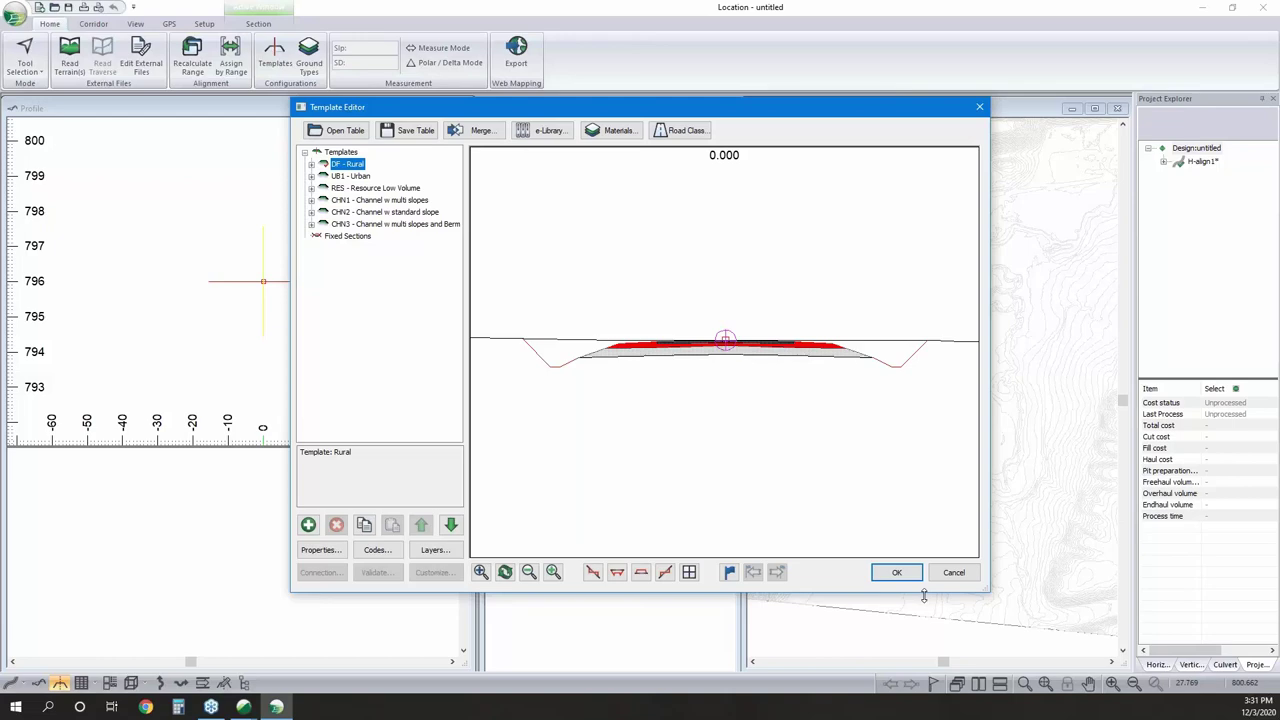
click(370, 203)
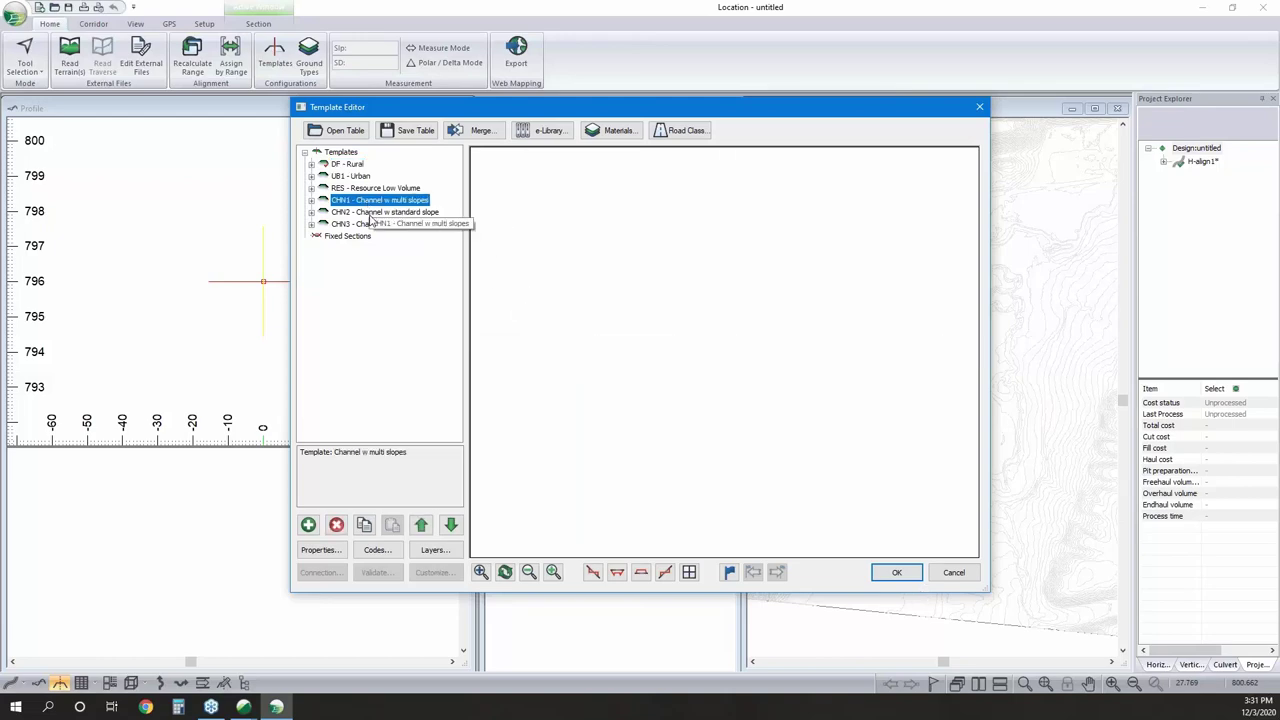
click(371, 213)
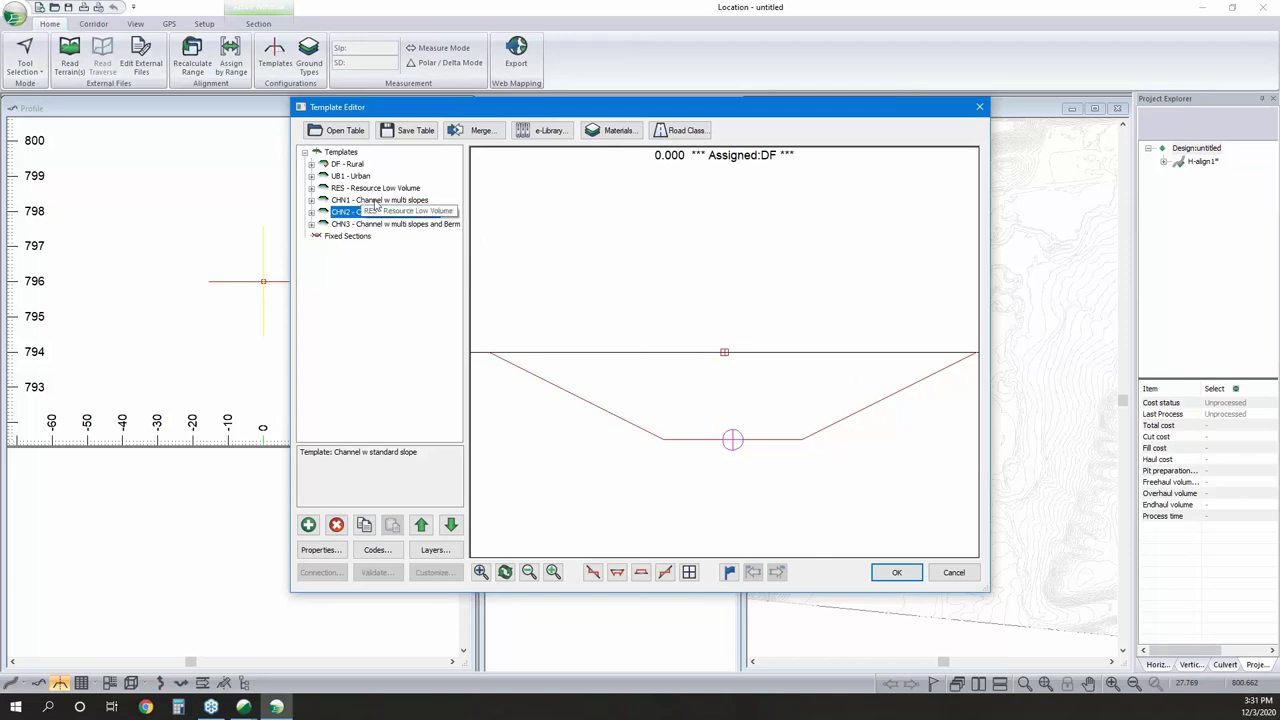
click(547, 132)
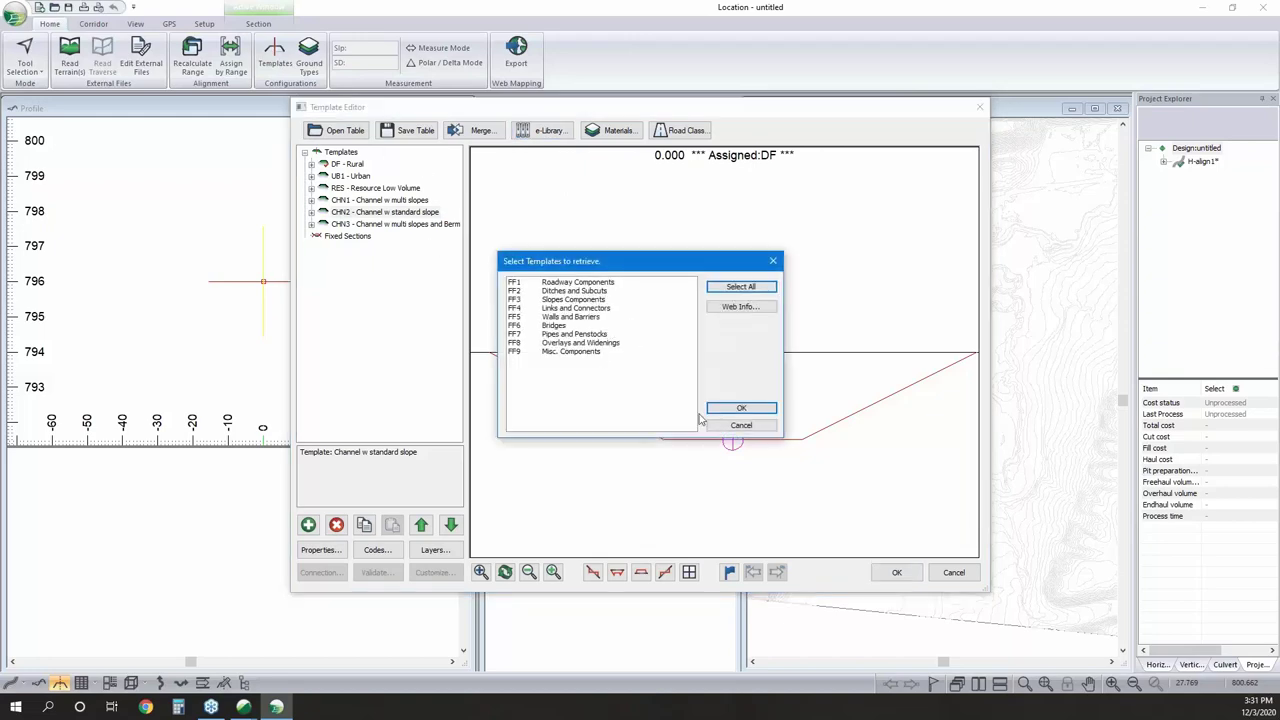
click(741, 425)
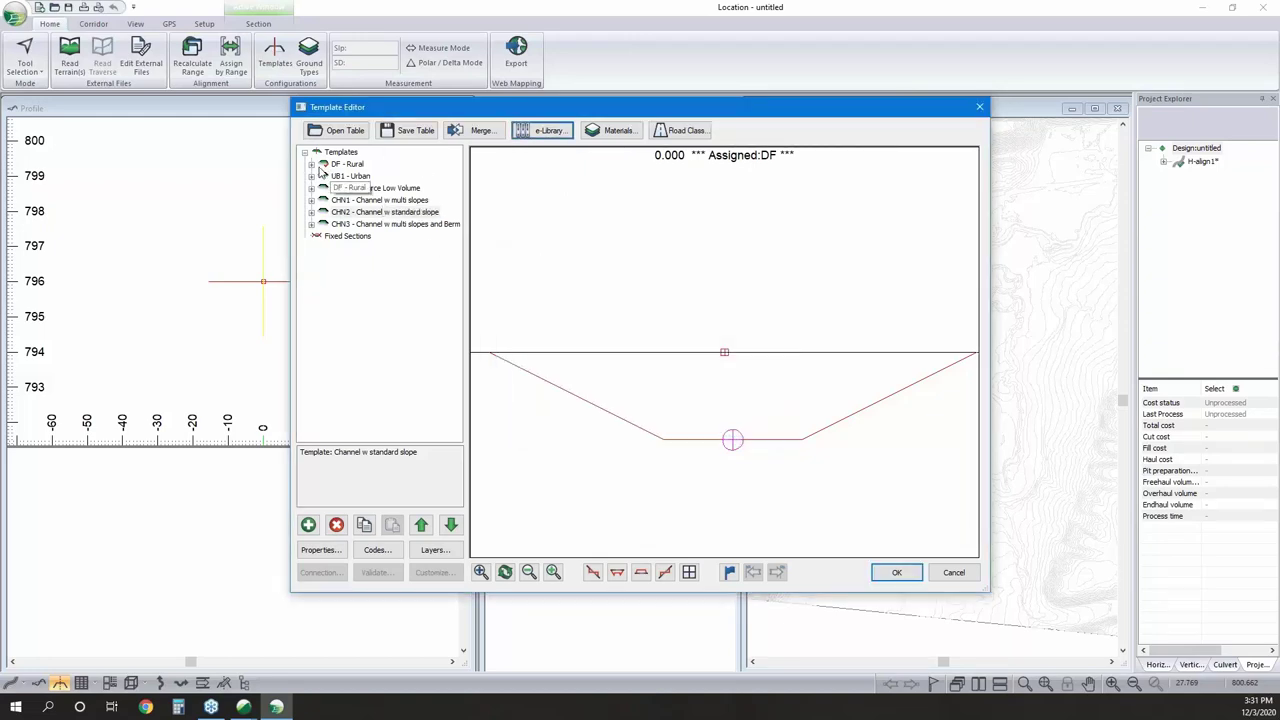
Examine how the DF - Rural template is built from its left road and ditch components.
click(311, 164)
click(358, 177)
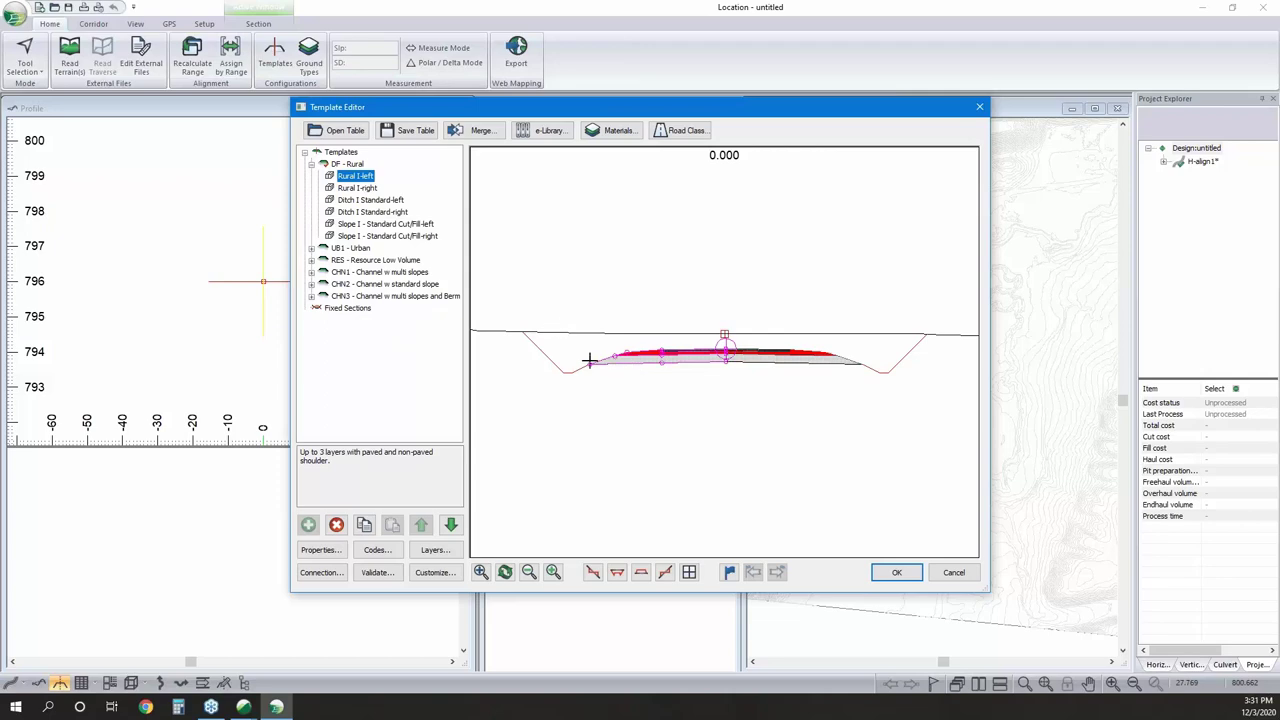
click(370, 200)
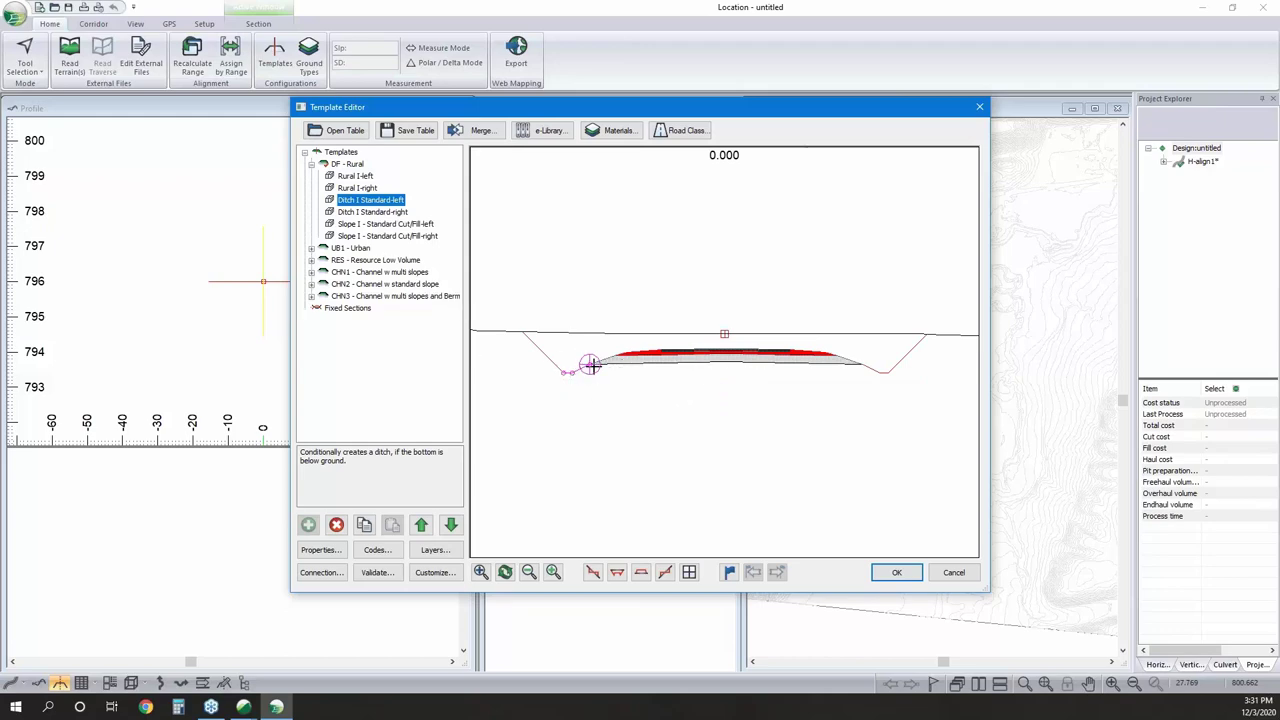
click(897, 573)
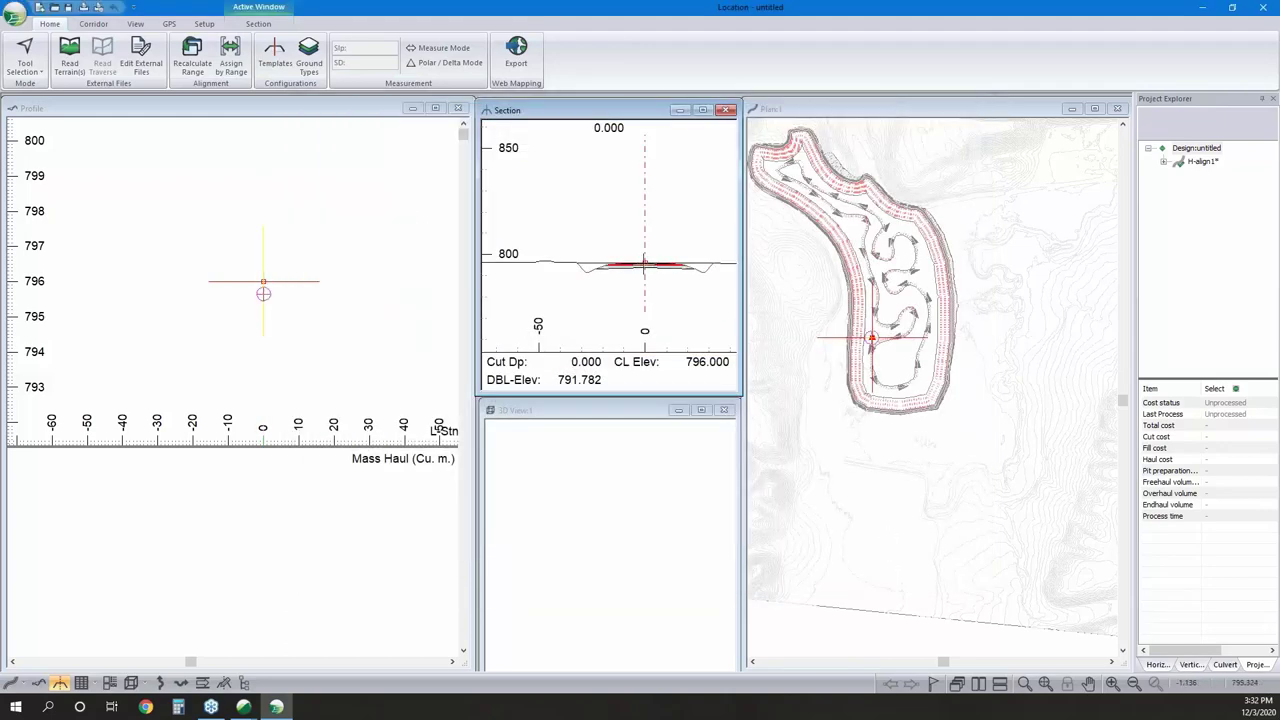
Assign the CHN3 channel template with multi slopes and berm to the alignment's full range on both sides.
click(230, 60)
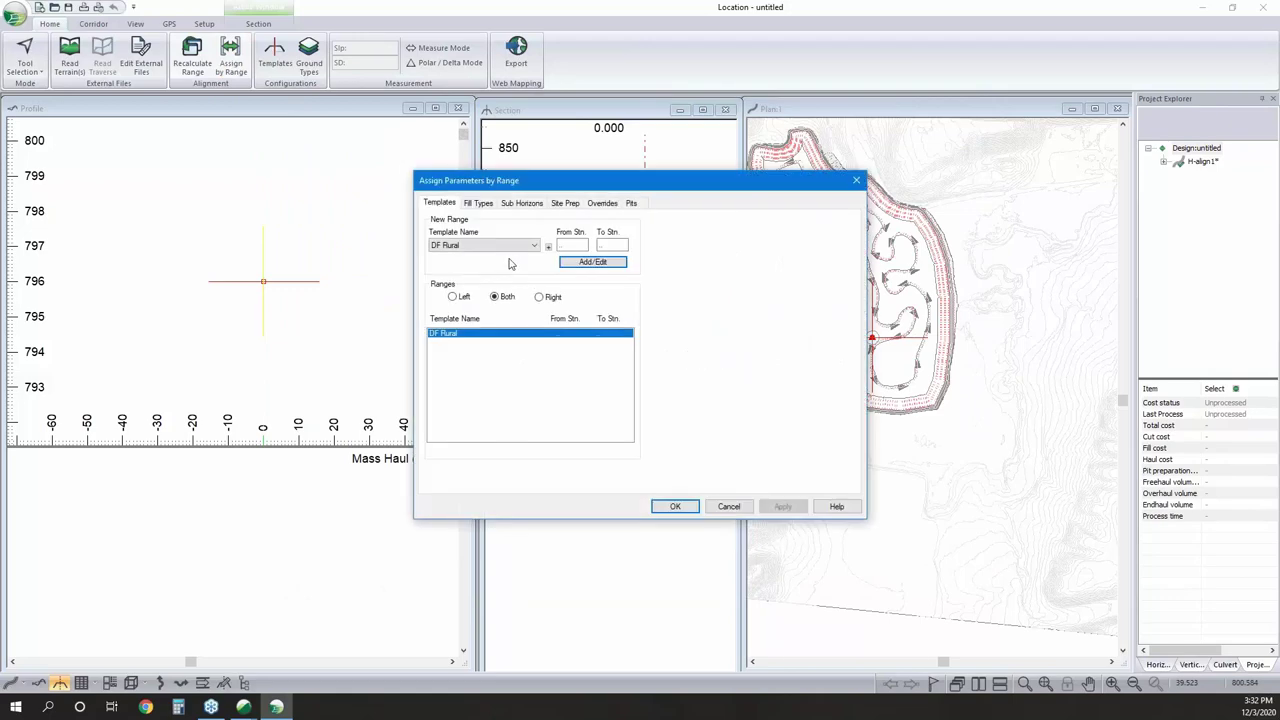
click(492, 245)
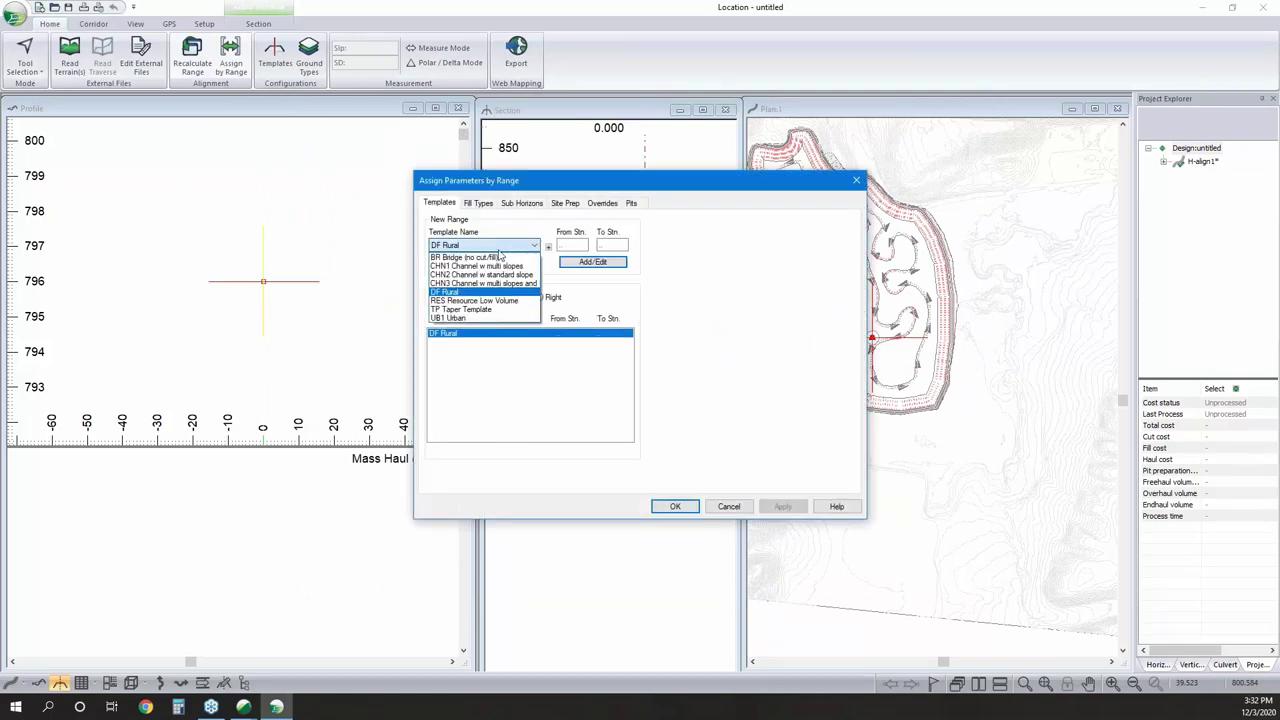
click(497, 285)
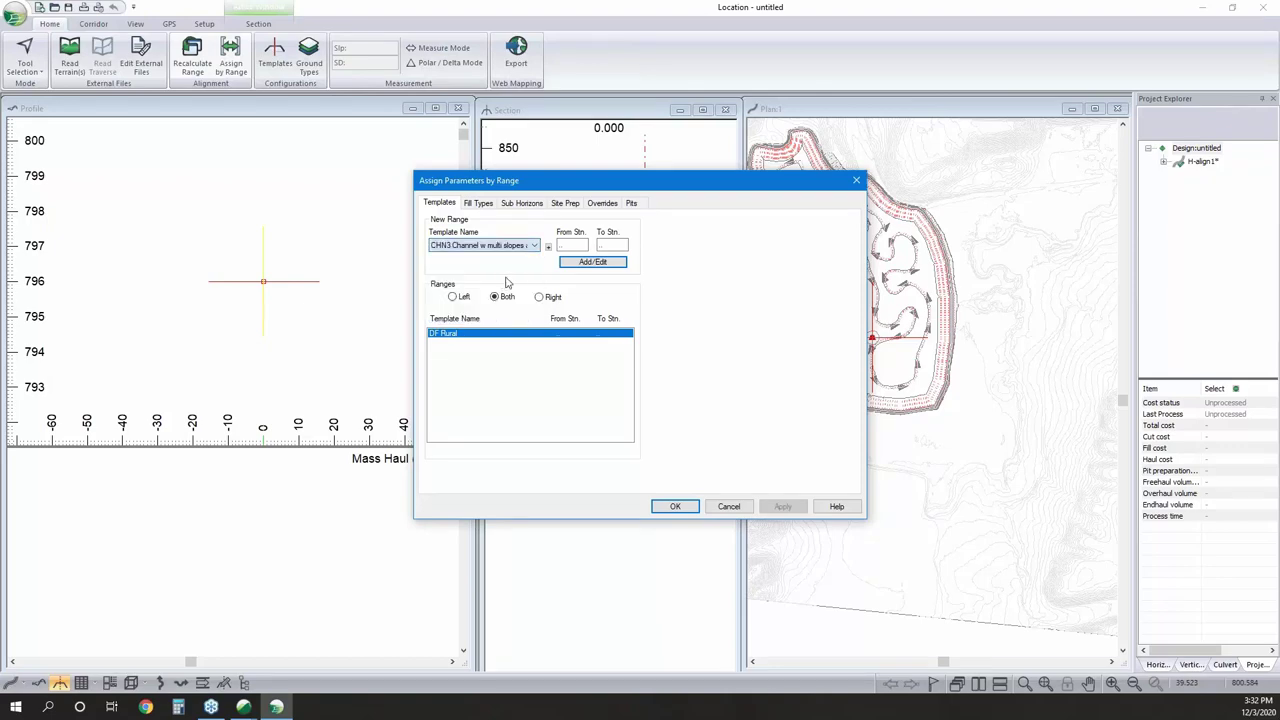
click(590, 261)
click(680, 505)
click(648, 399)
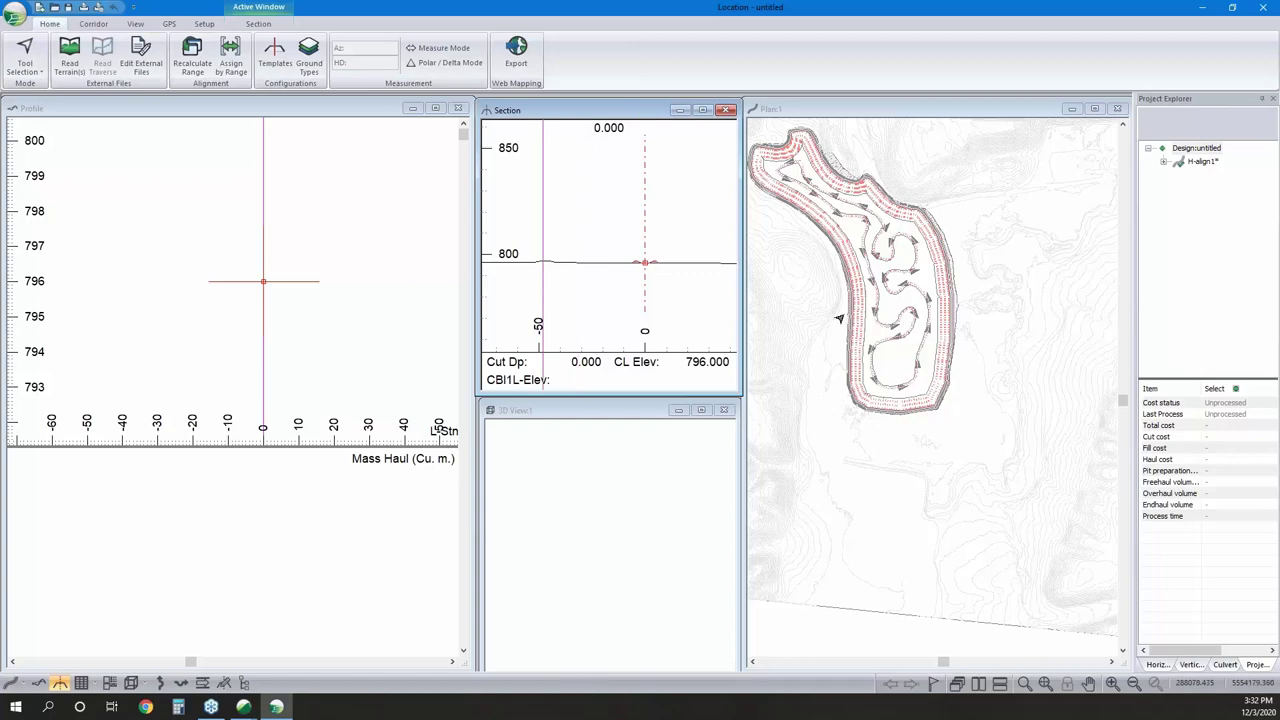
Set the alignment's start at the wetland's southern edge and add a second IP about 14.6 m south, outside the berm.
right_click(870, 335)
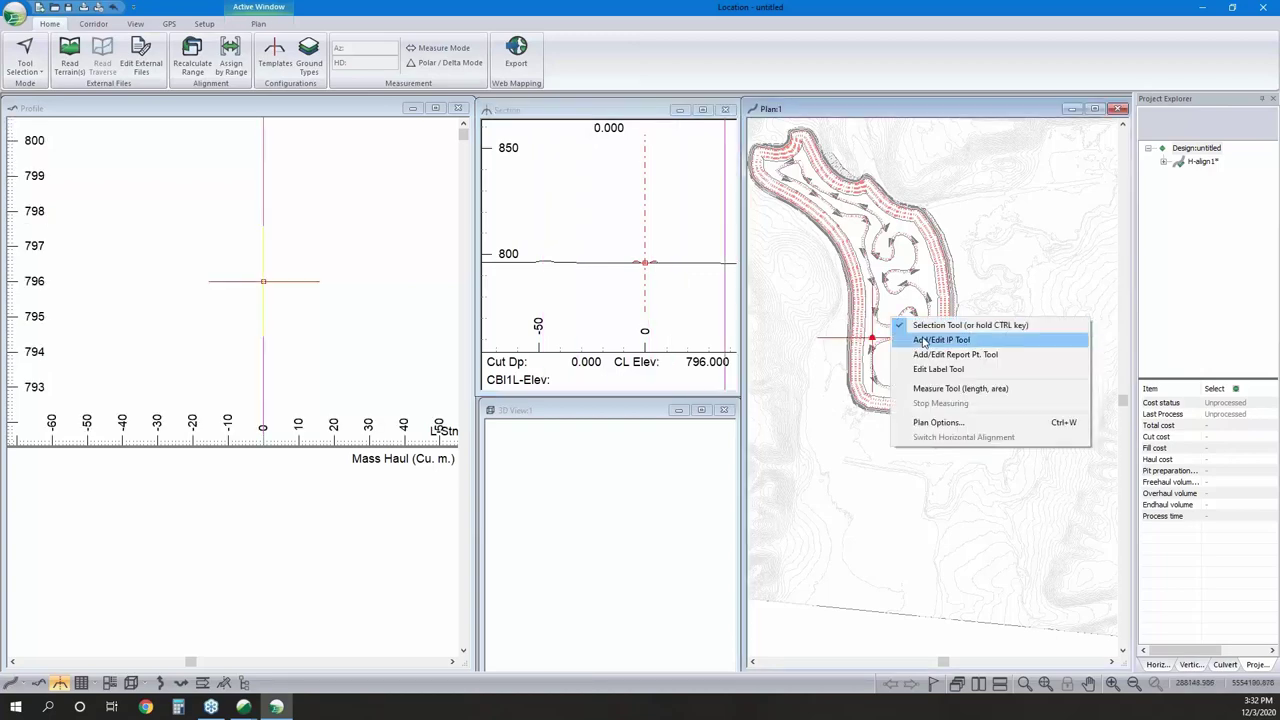
click(950, 341)
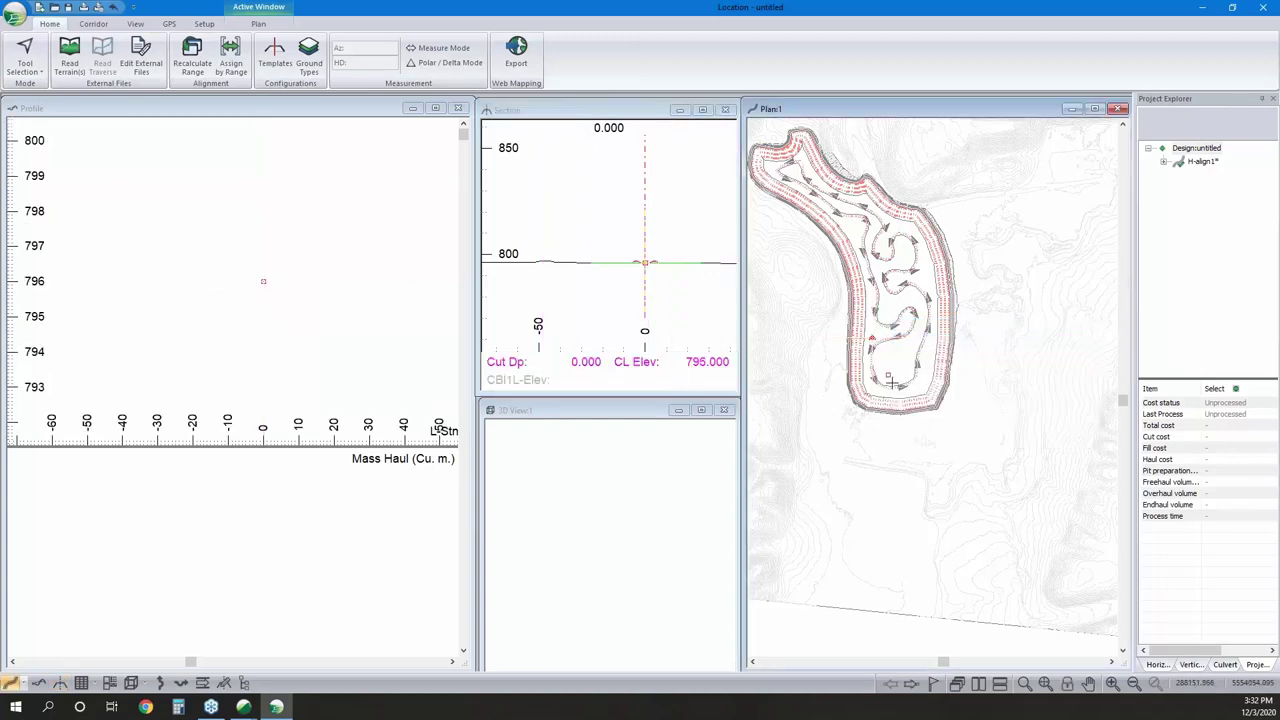
scroll(866, 408, up, 3)
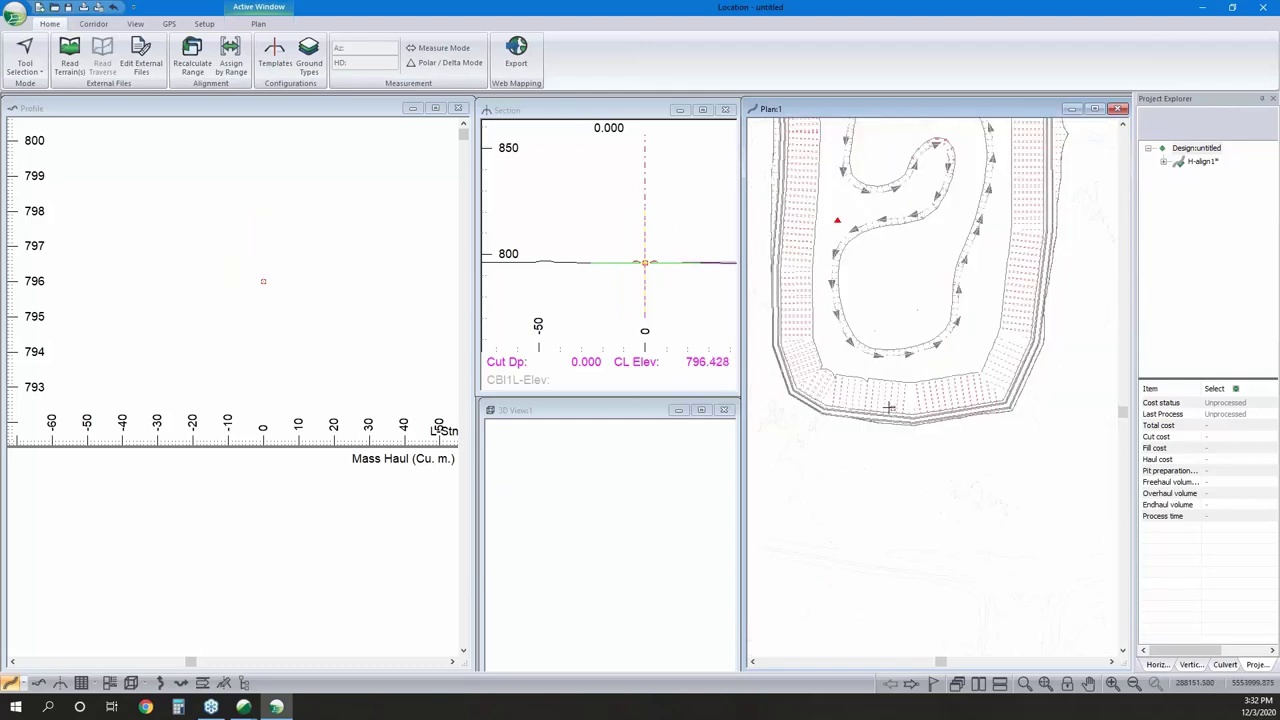
scroll(862, 408, up, 3)
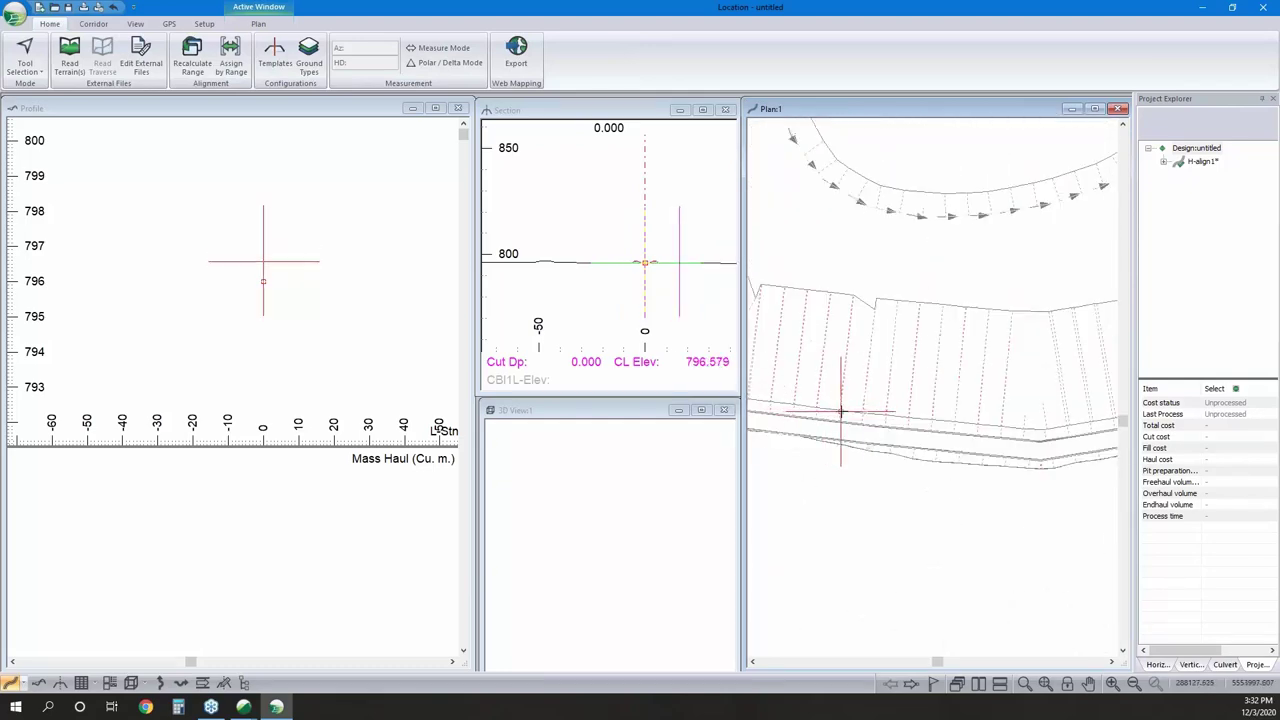
click(841, 410)
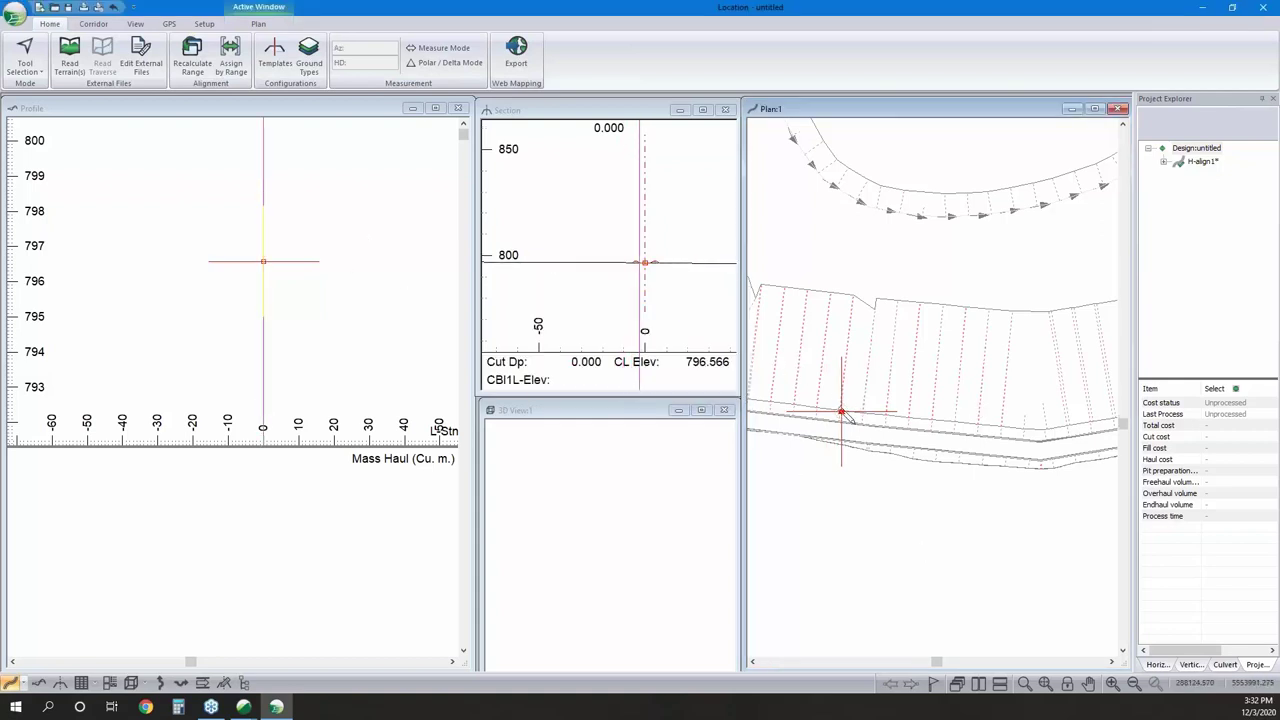
scroll(847, 463, down, 1)
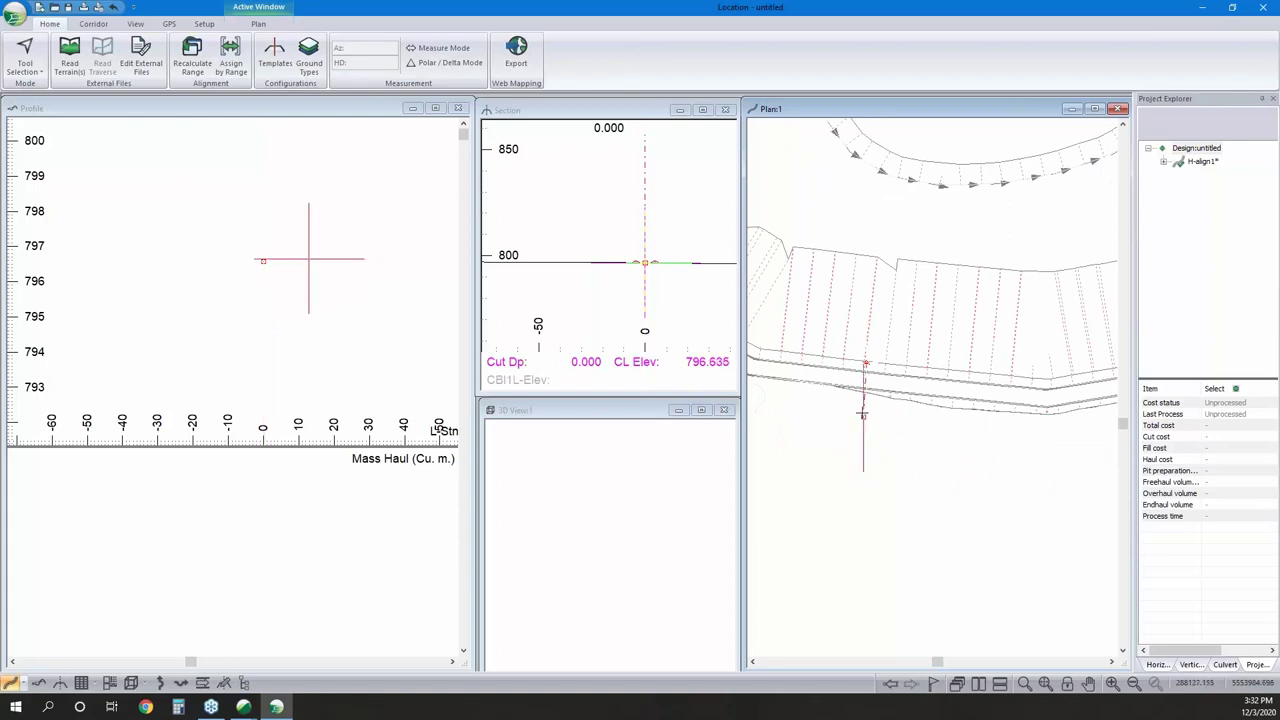
click(867, 424)
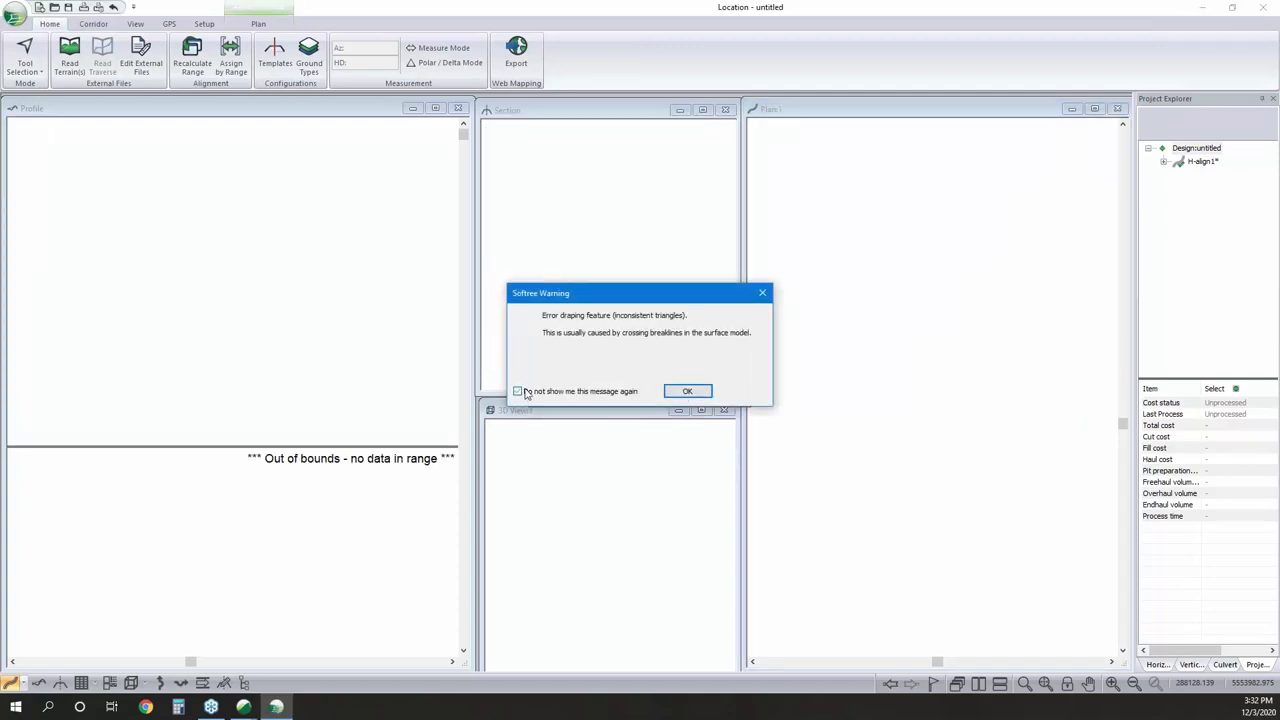
click(688, 391)
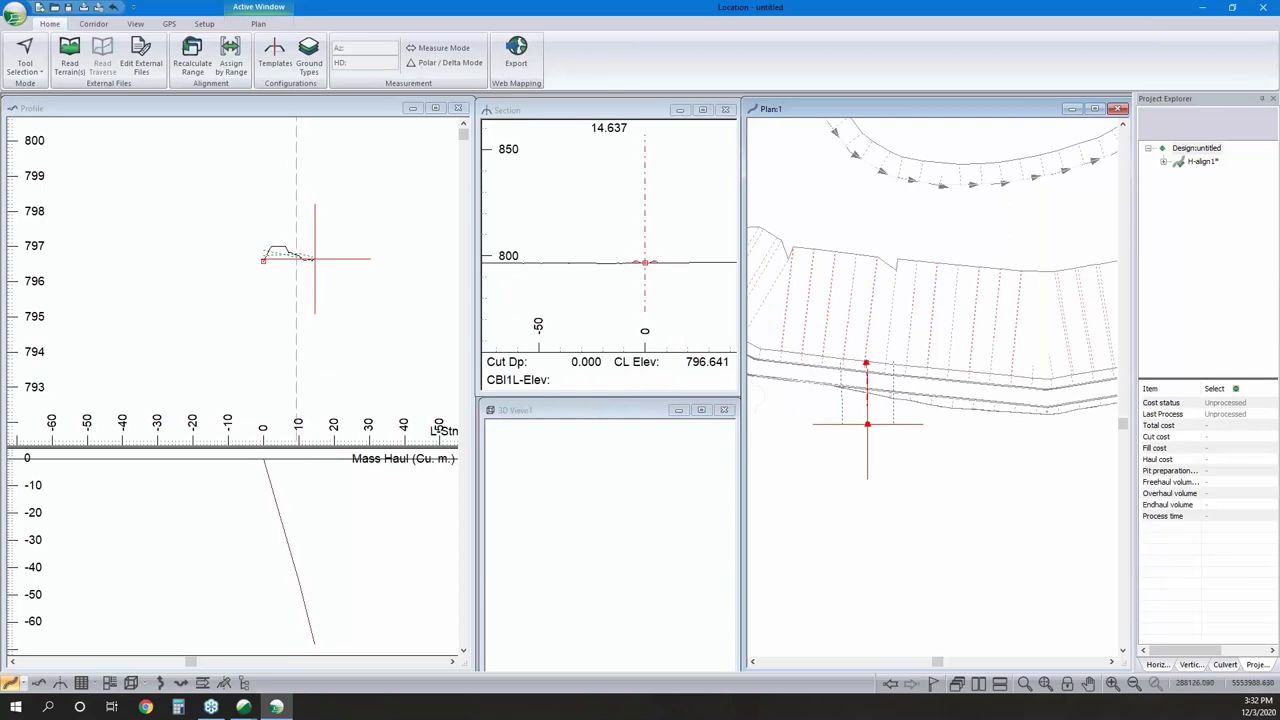
Extend the alignment southeast from the IP outside the berm, ending it at about station 233.7 m.
scroll(866, 380, down, 5)
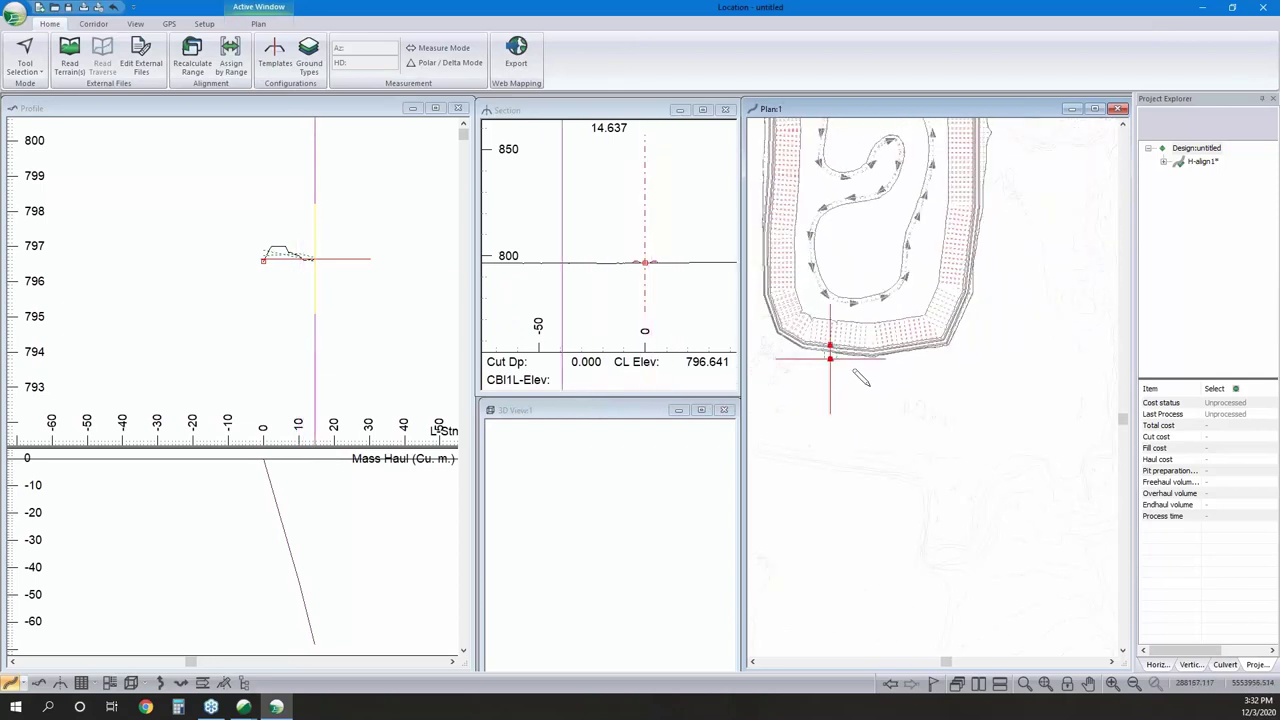
middle_drag(943, 378, 894, 346)
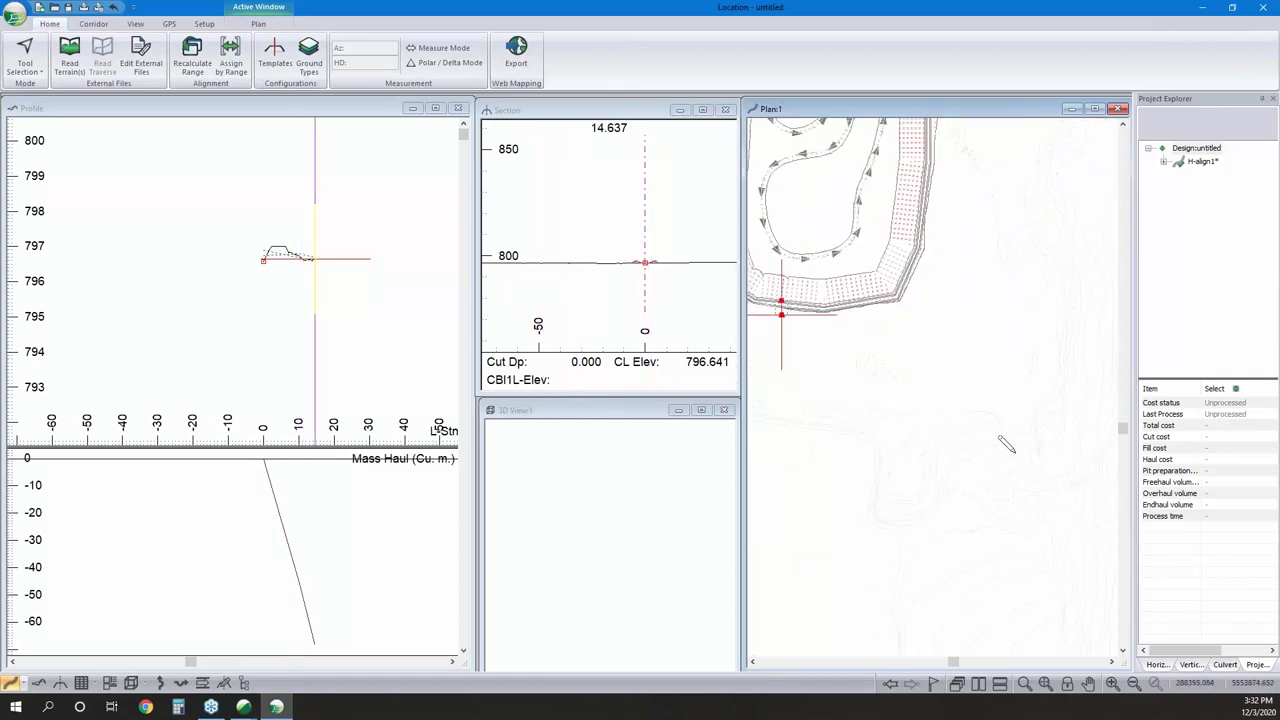
scroll(1005, 445, up, 2)
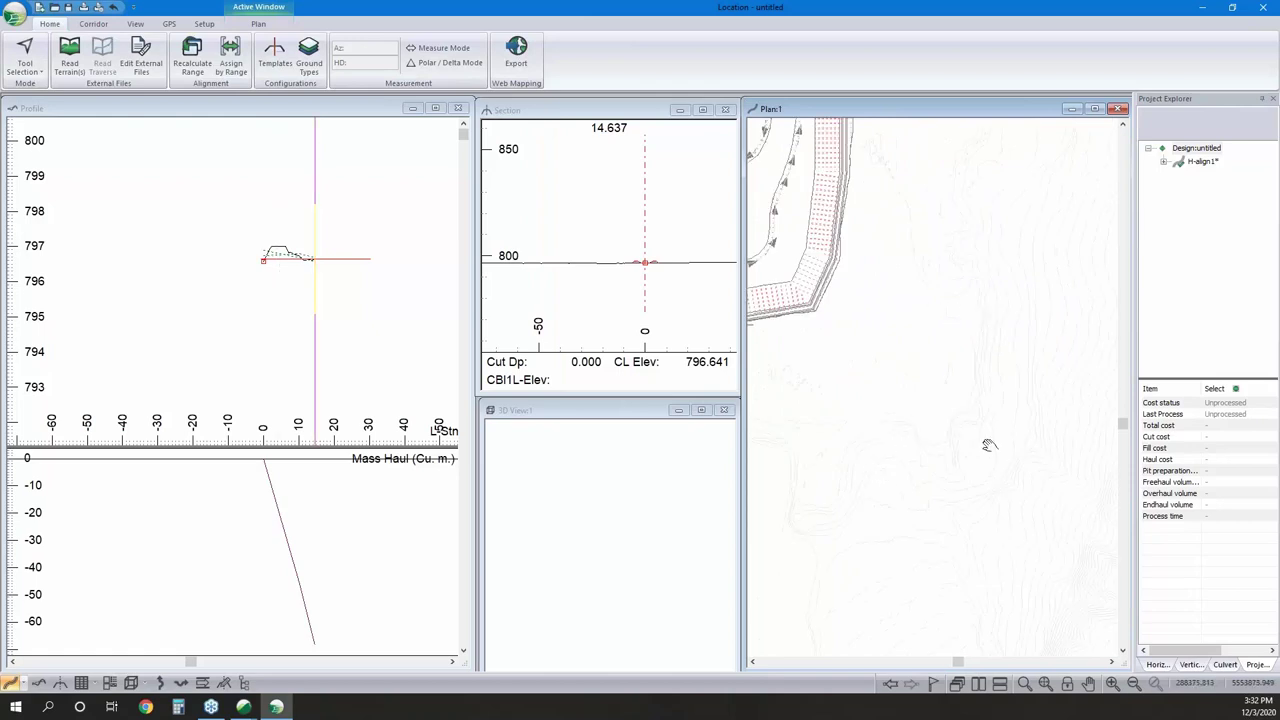
scroll(996, 440, down, 2)
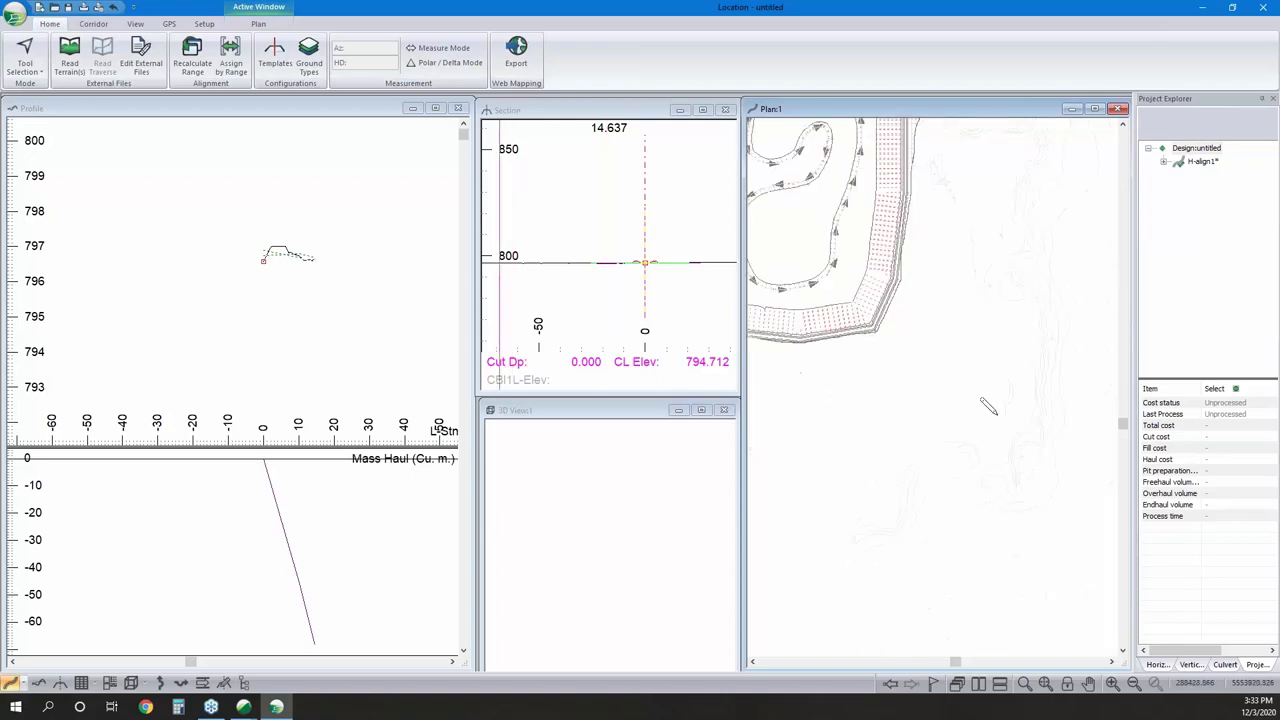
click(300, 296)
scroll(290, 290, down, 3)
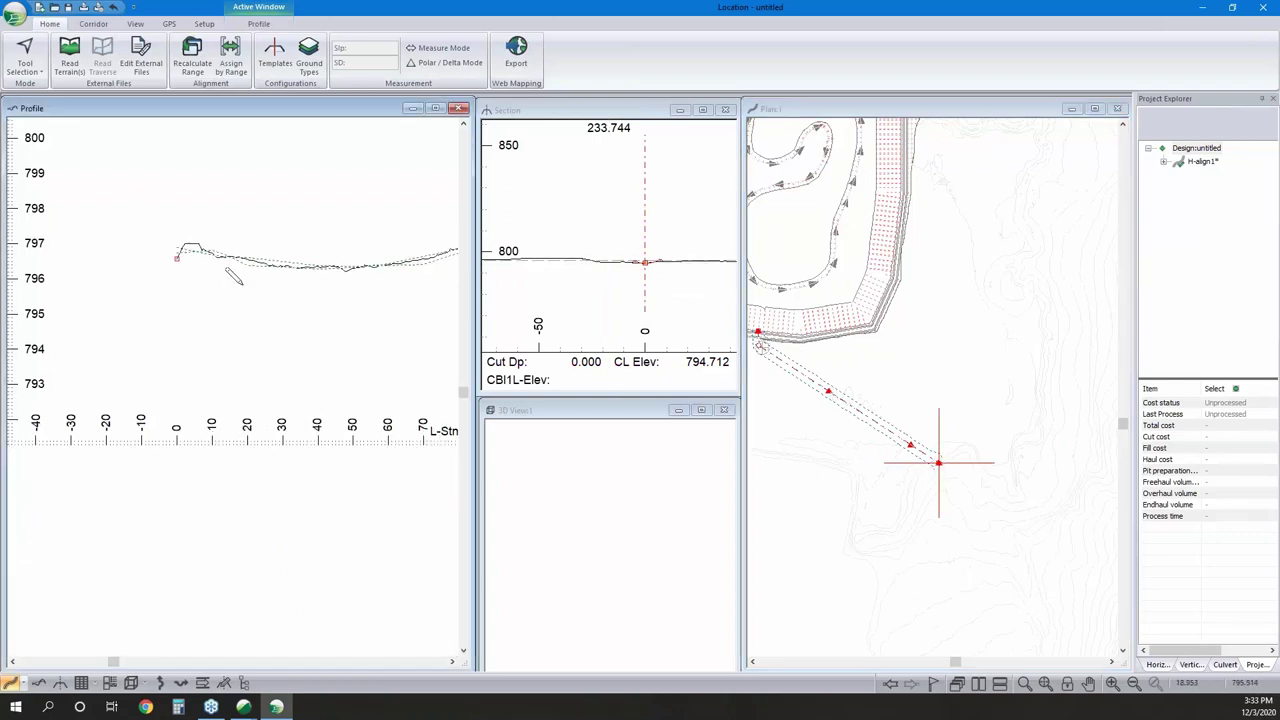
scroll(200, 266, down, 3)
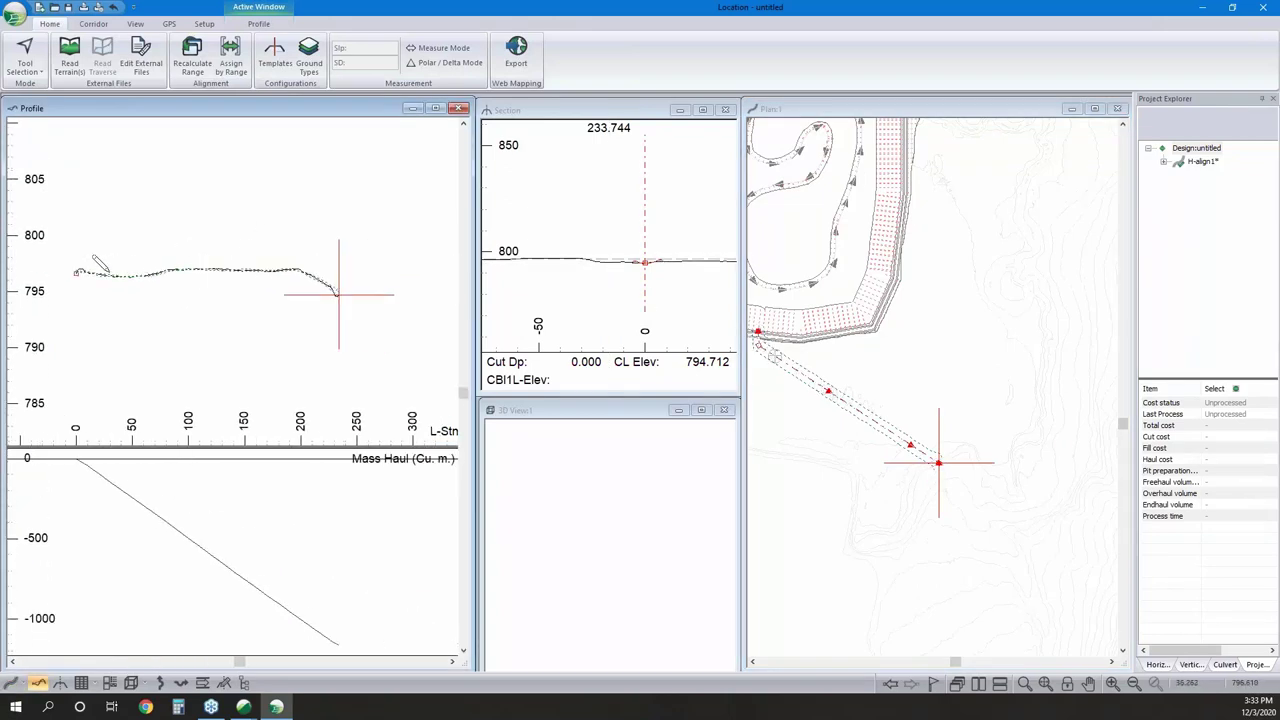
Insert an IP midway along the long tangent at about station 128 and apply a circular curve of radius 35 to it.
right_click(189, 259)
click(359, 121)
click(848, 404)
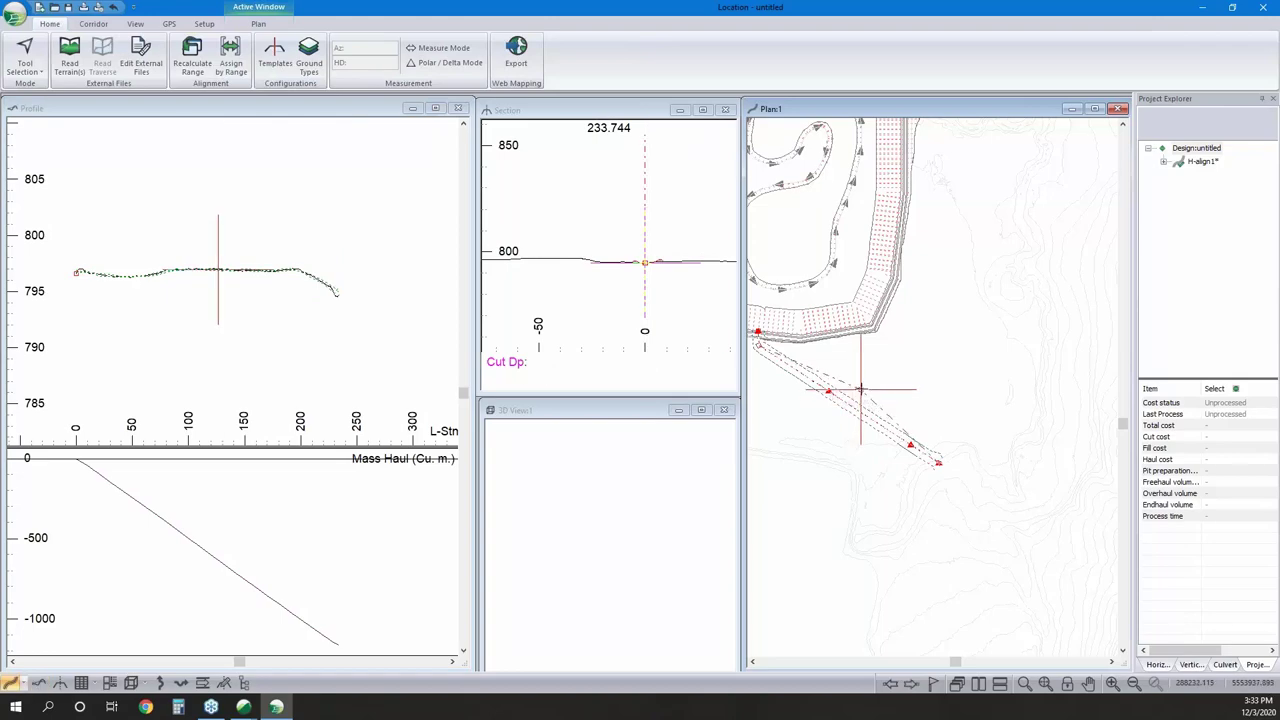
click(1158, 664)
click(1230, 233)
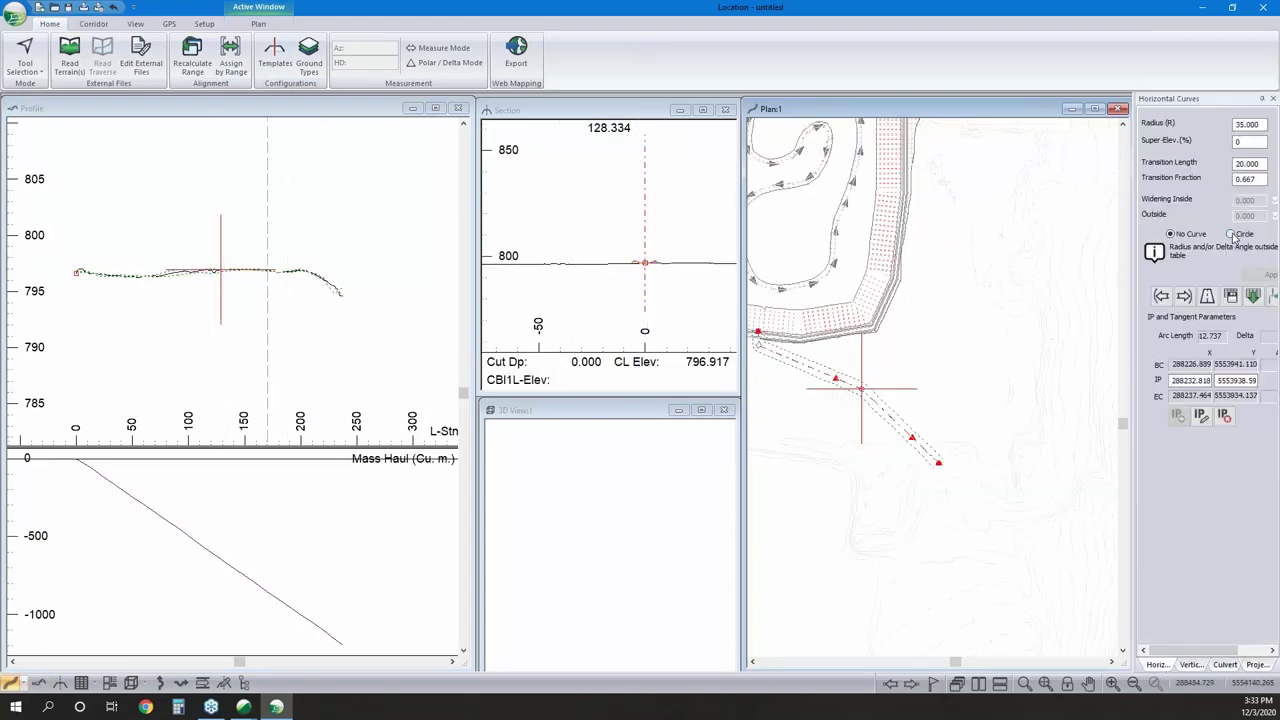
click(1268, 274)
Apply a circular curve with a radius of 16 to the IP just outside the wetland berm.
click(1161, 296)
click(1161, 296)
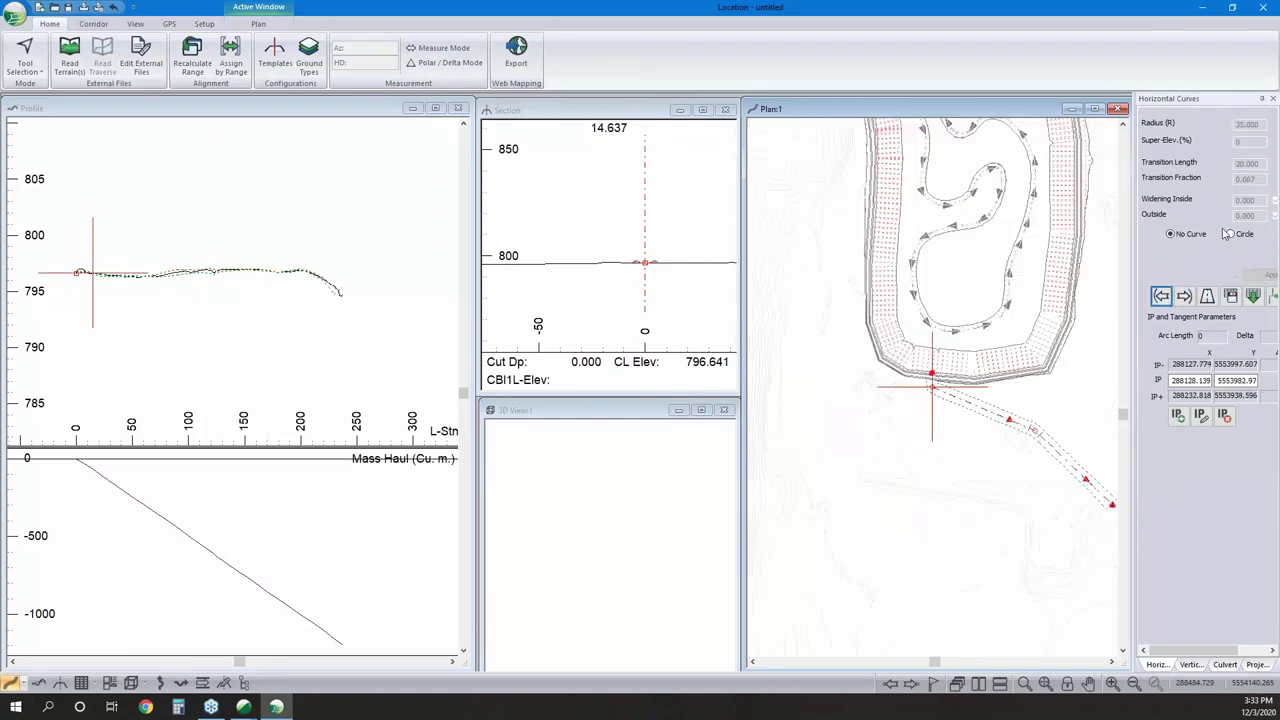
click(1230, 233)
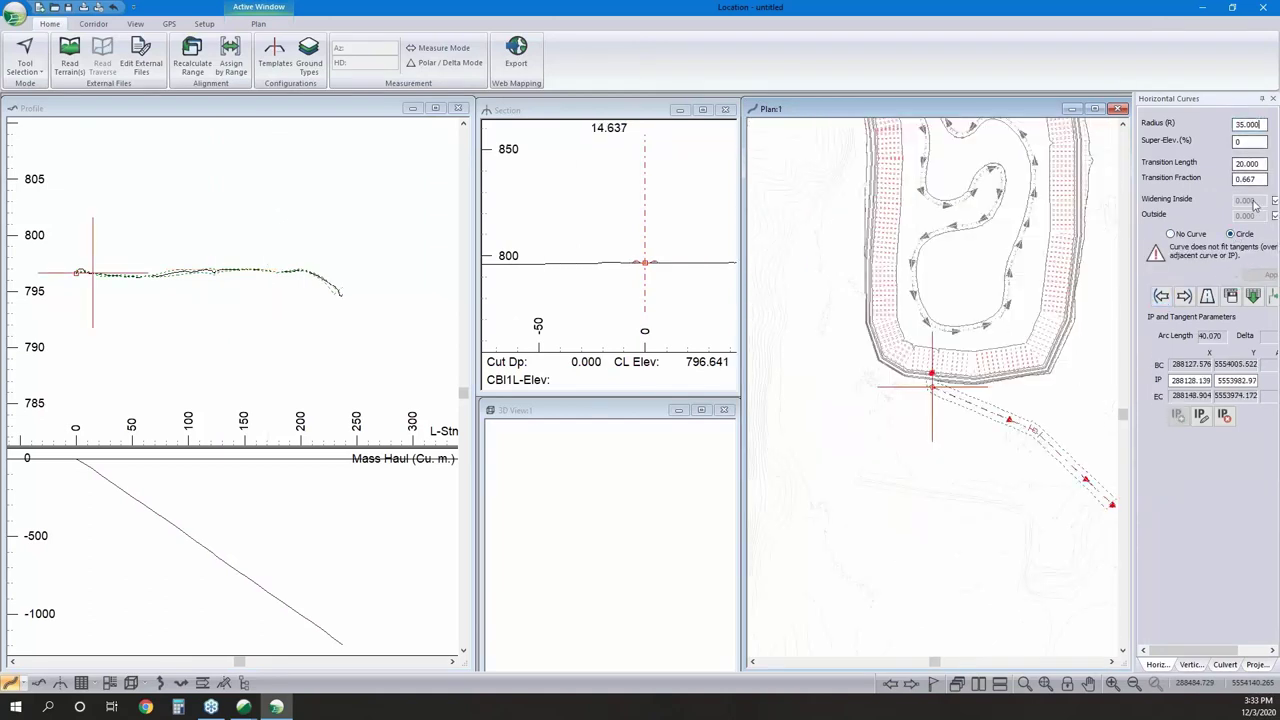
double_click(1248, 124)
text(16)
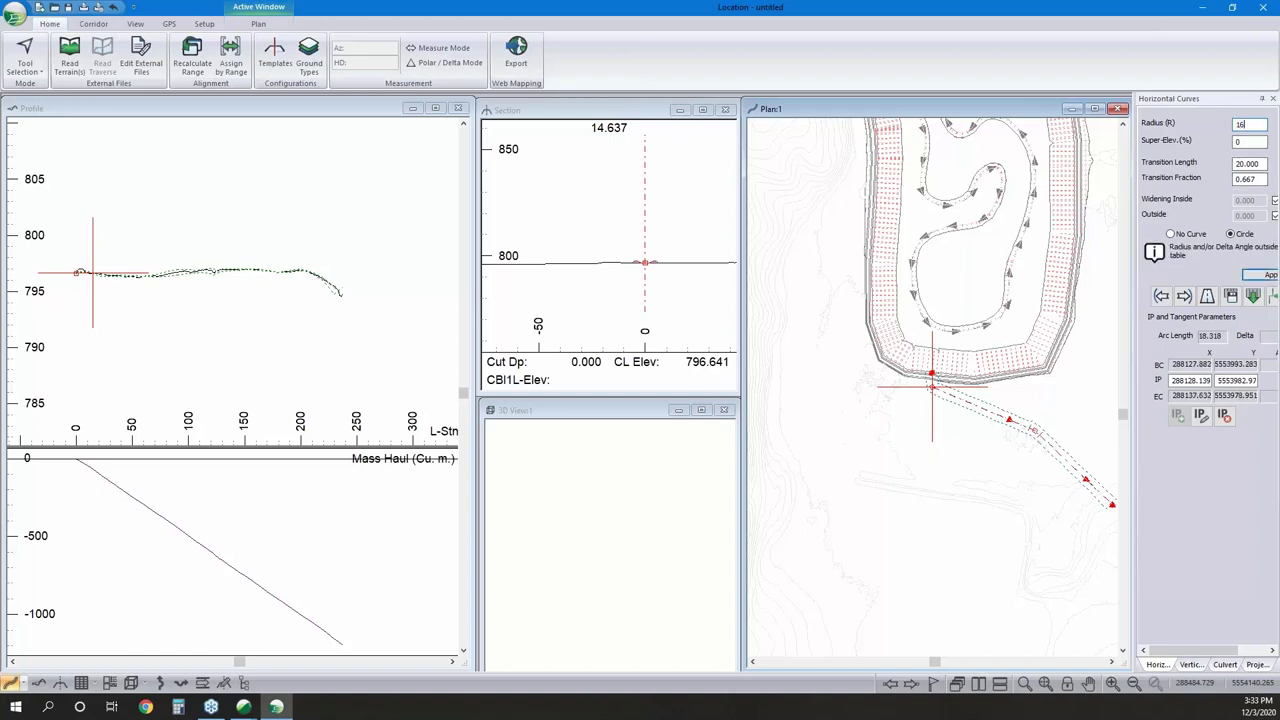
key(Return)
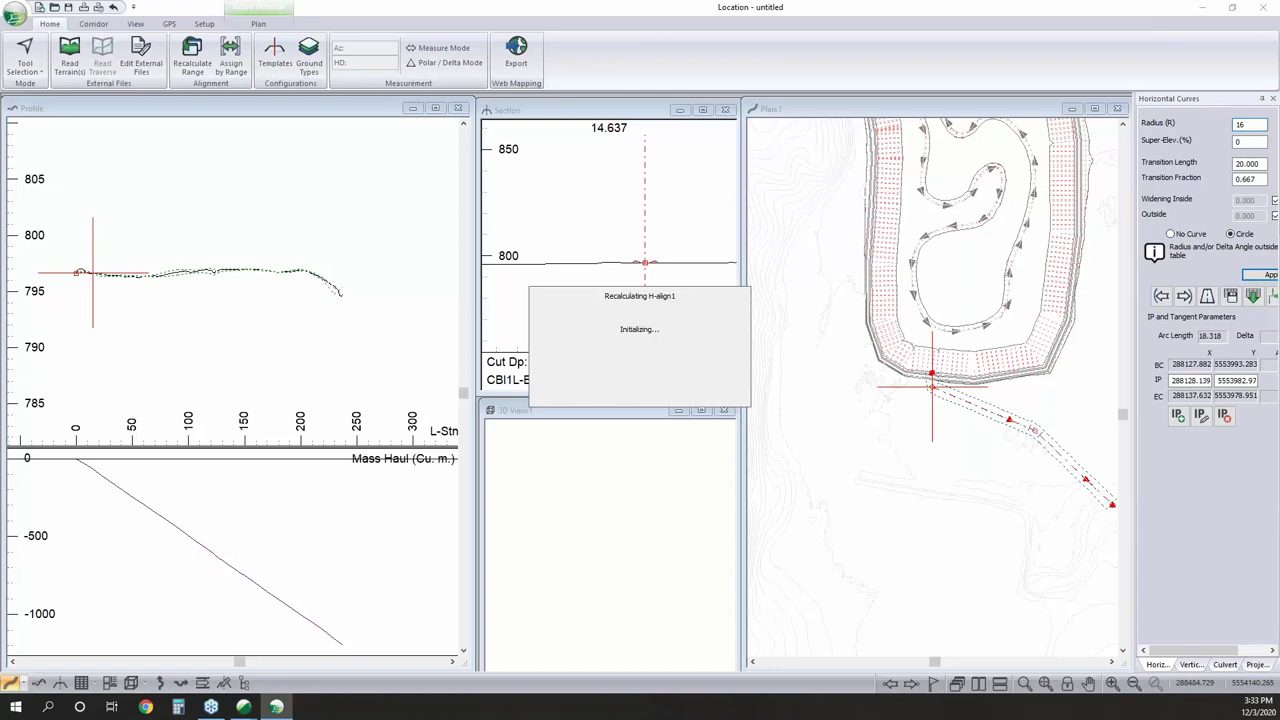
click(677, 390)
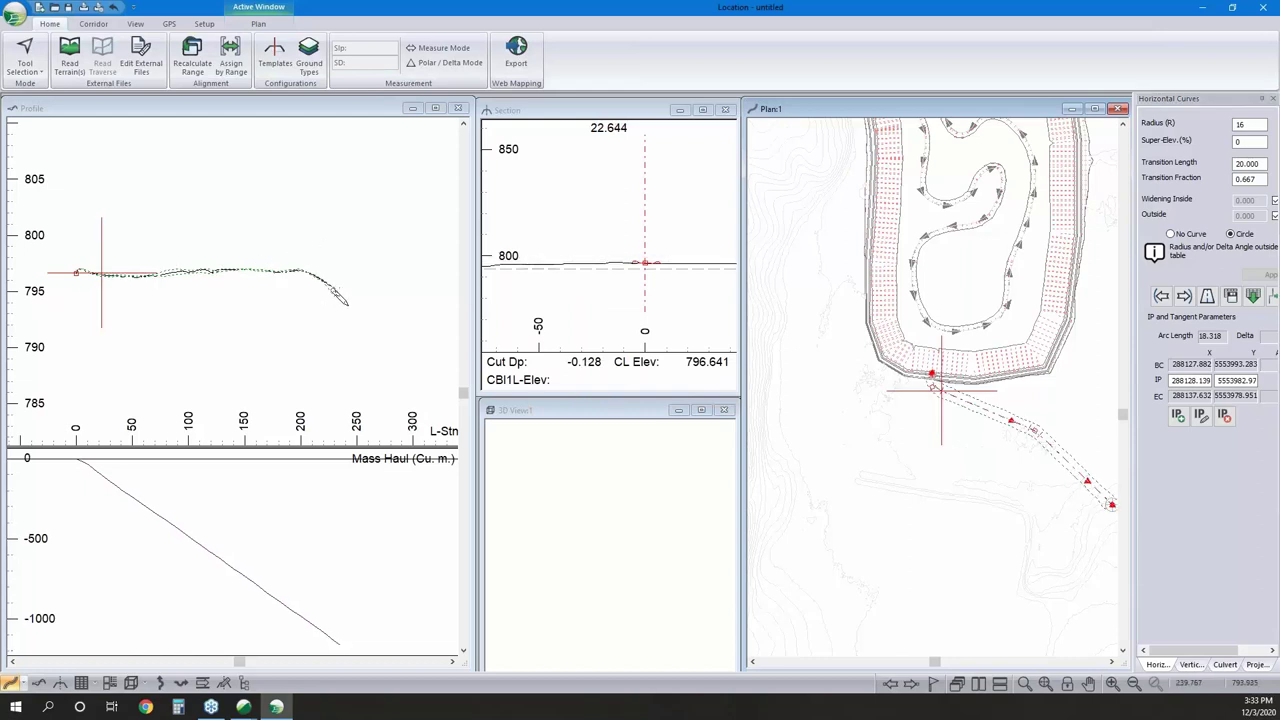
Draw the vertical alignment to the channel's end, with vertical IPs at about station 50.4, elevation 795.3, and station 123, elevation 796.1.
click(343, 292)
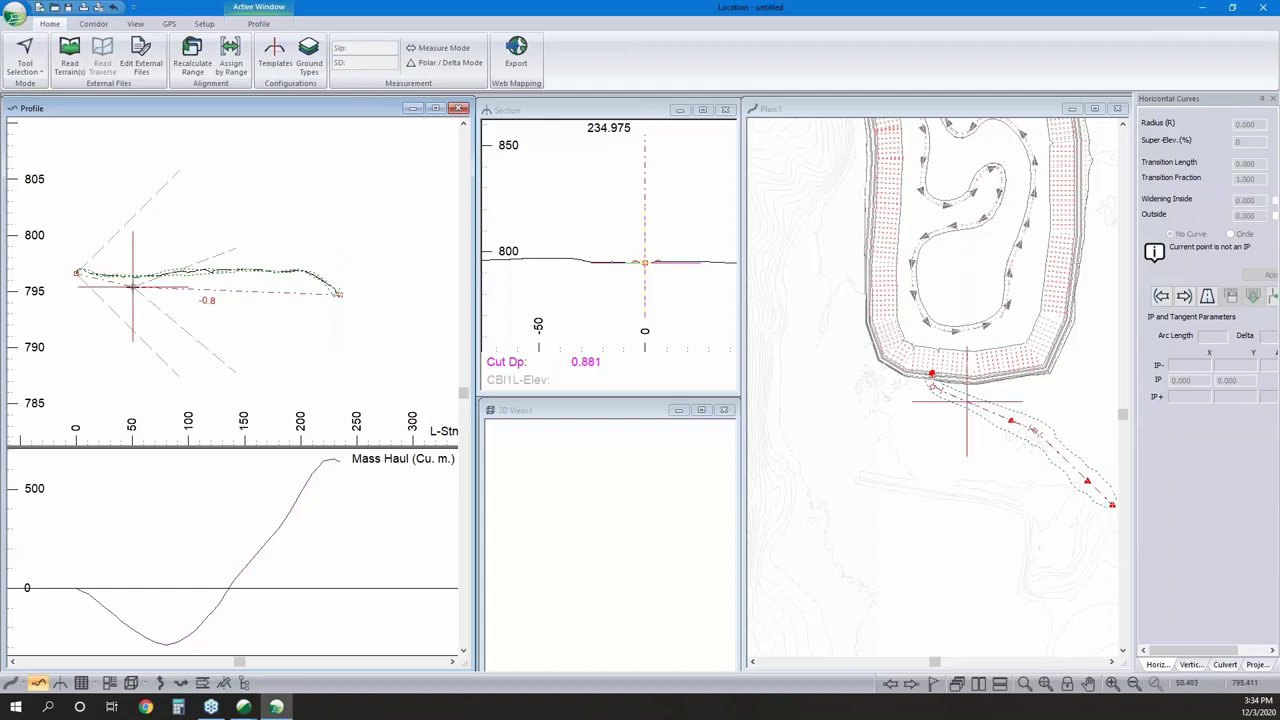
click(204, 291)
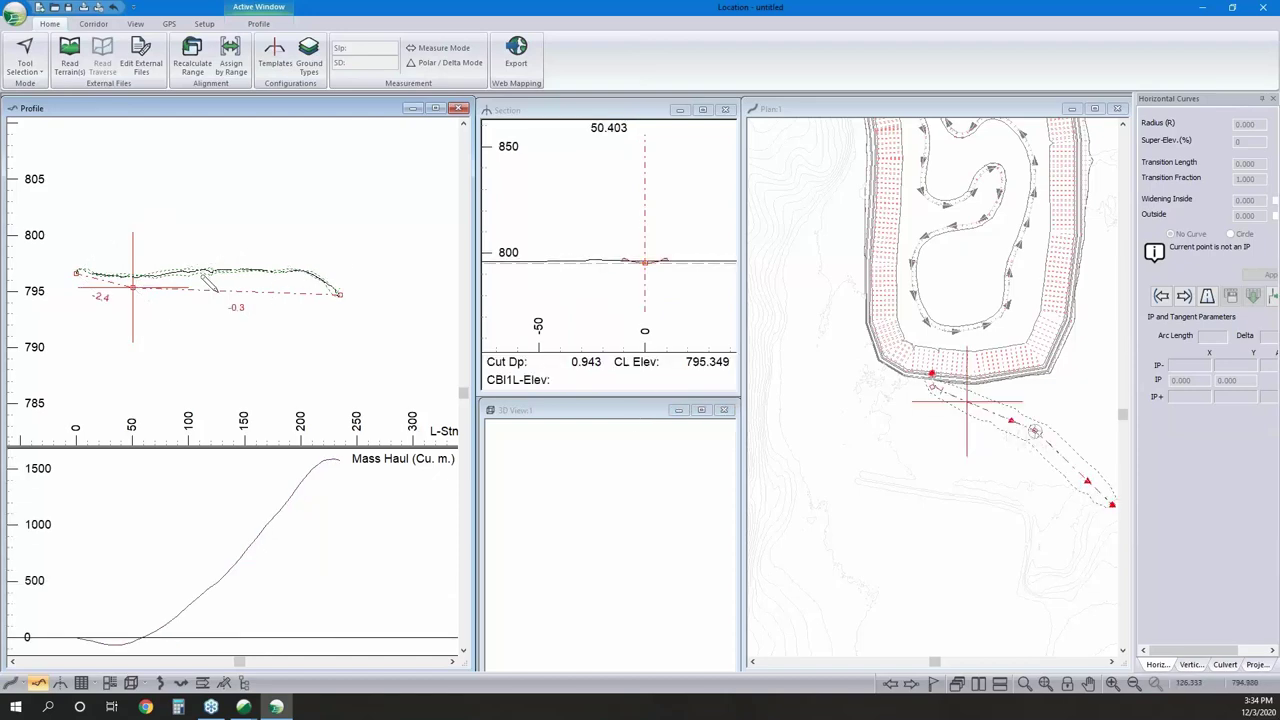
drag(132, 288, 214, 278)
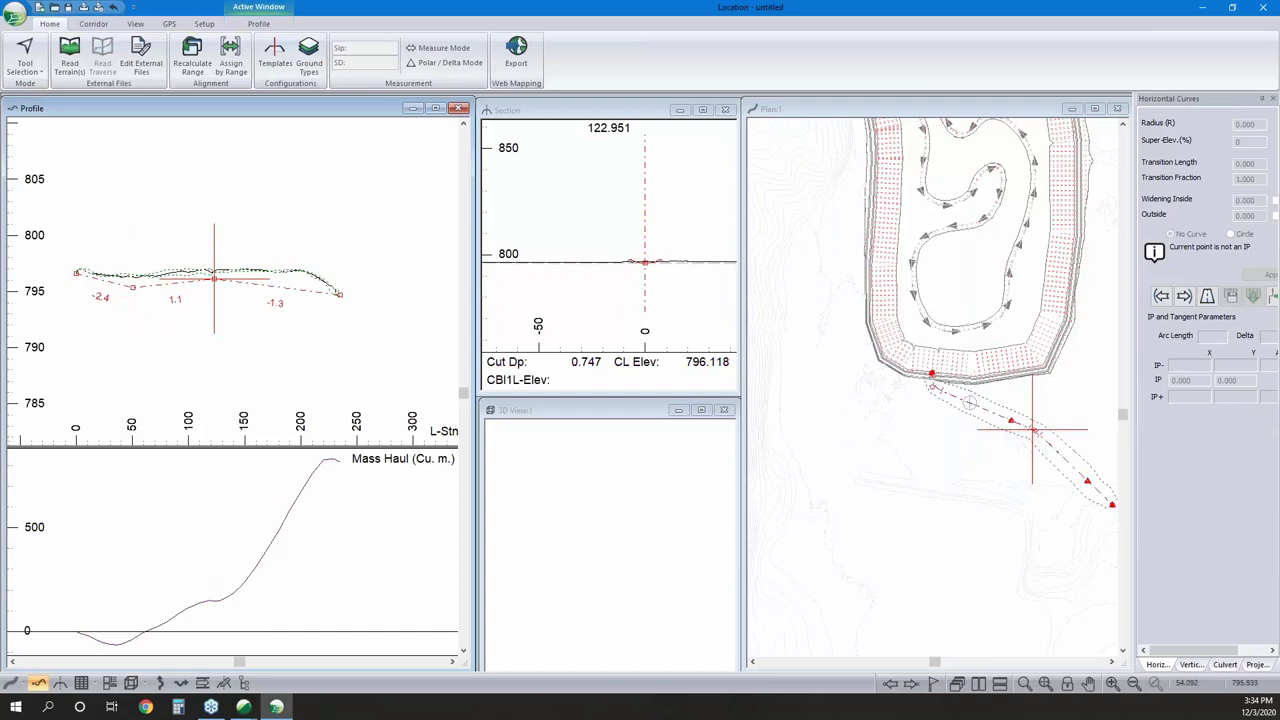
Examine the channel cross-section at station 122.951 and review the template range assignment without changing it.
right_click(338, 237)
click(377, 243)
scroll(590, 245, up, 4)
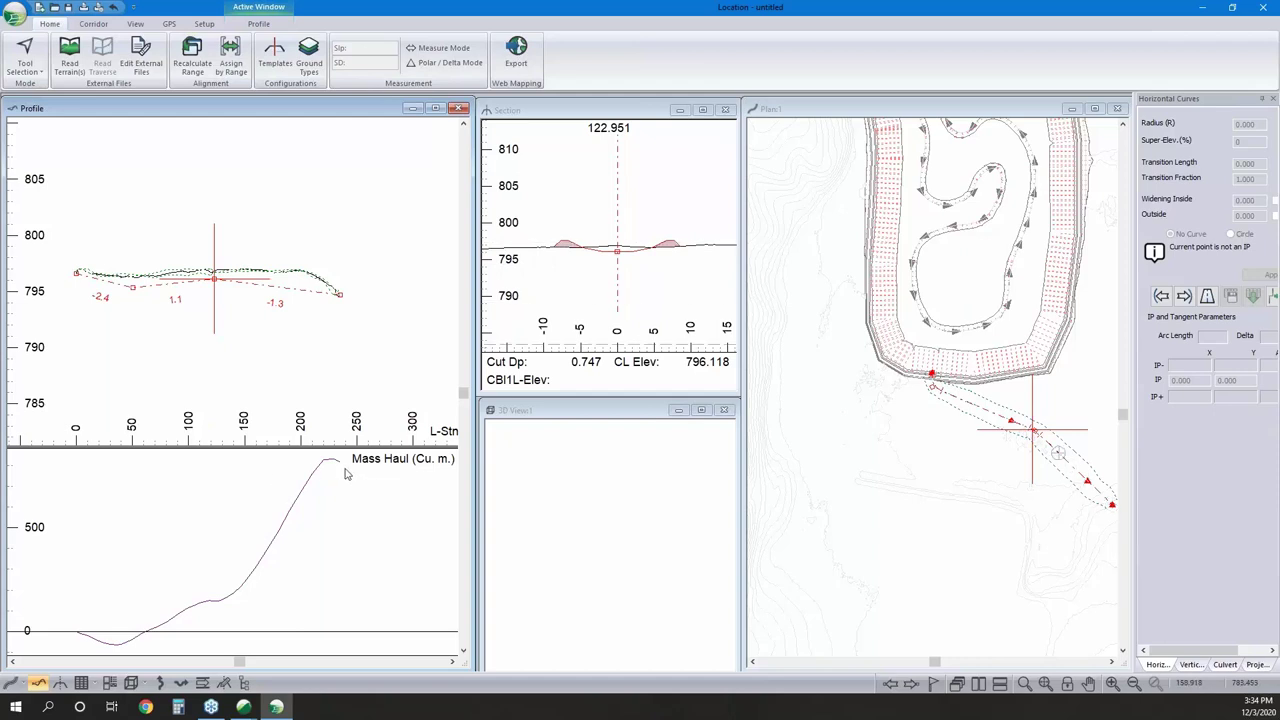
mouse_move(340, 468)
click(230, 58)
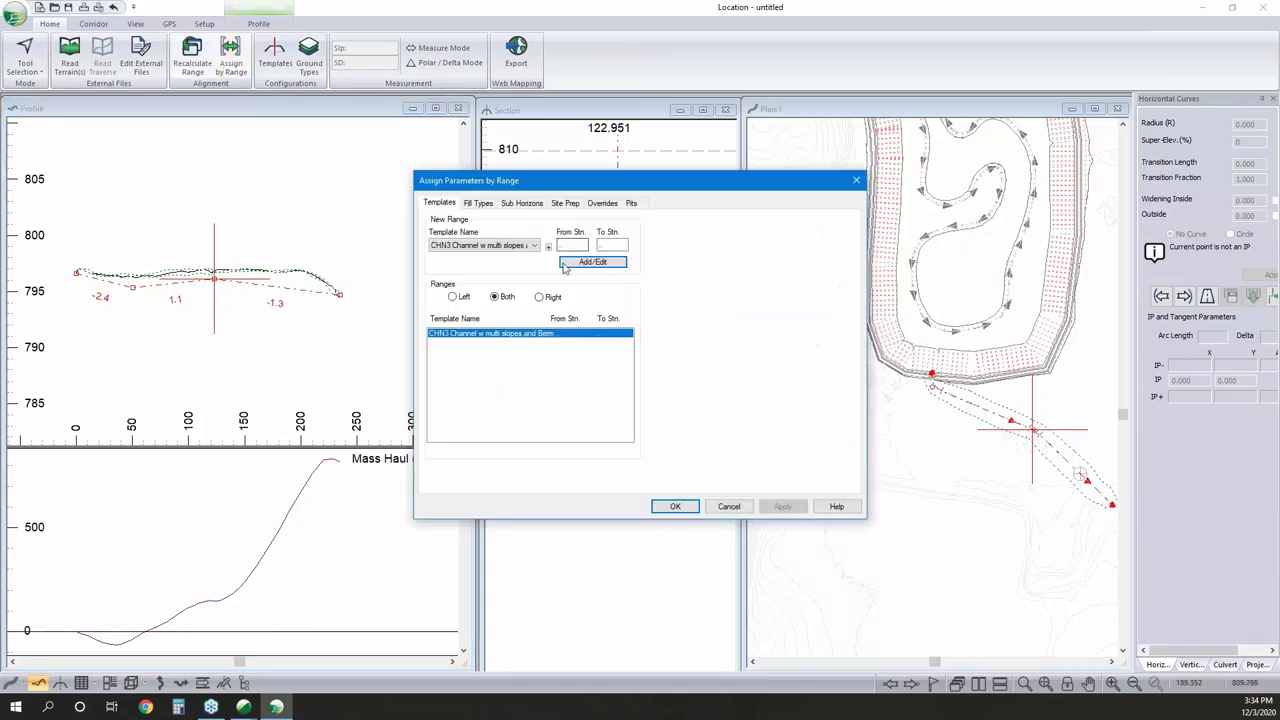
click(728, 506)
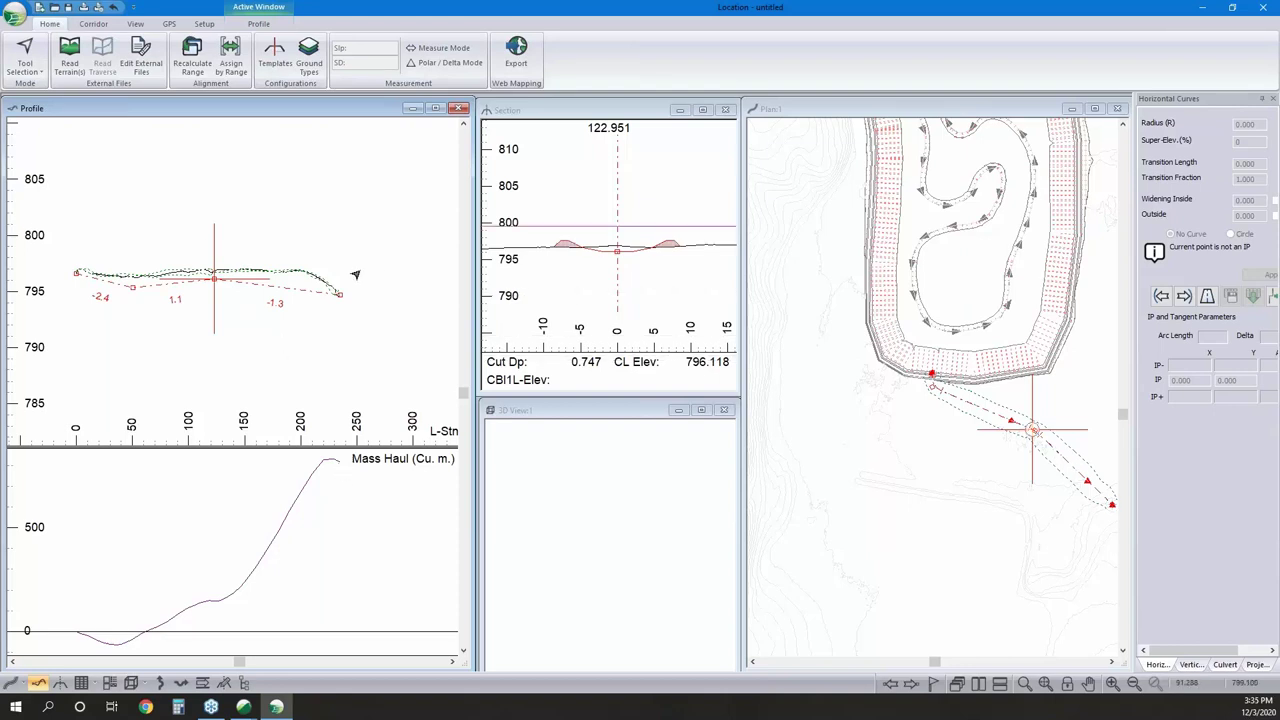
Display the full design in the 3D view and examine how the channel meets the wetland's southern edge.
middle_drag(1035, 412, 951, 354)
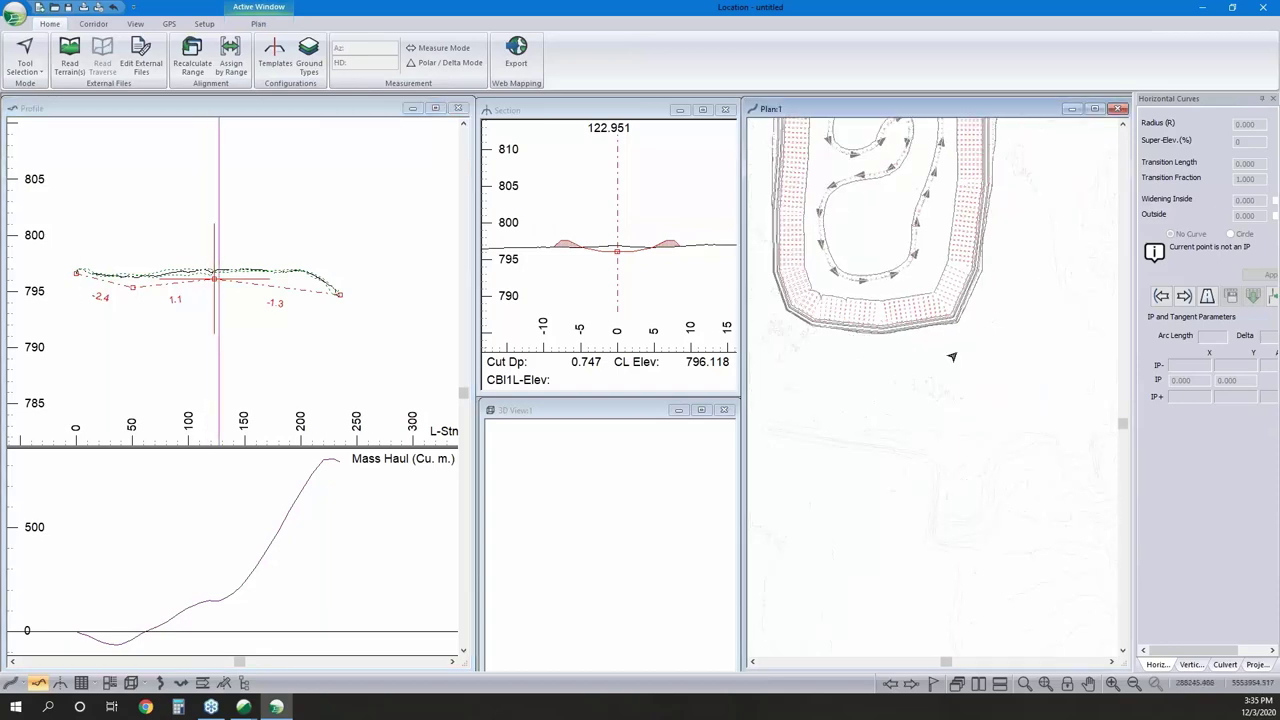
scroll(945, 362, down, 2)
click(651, 412)
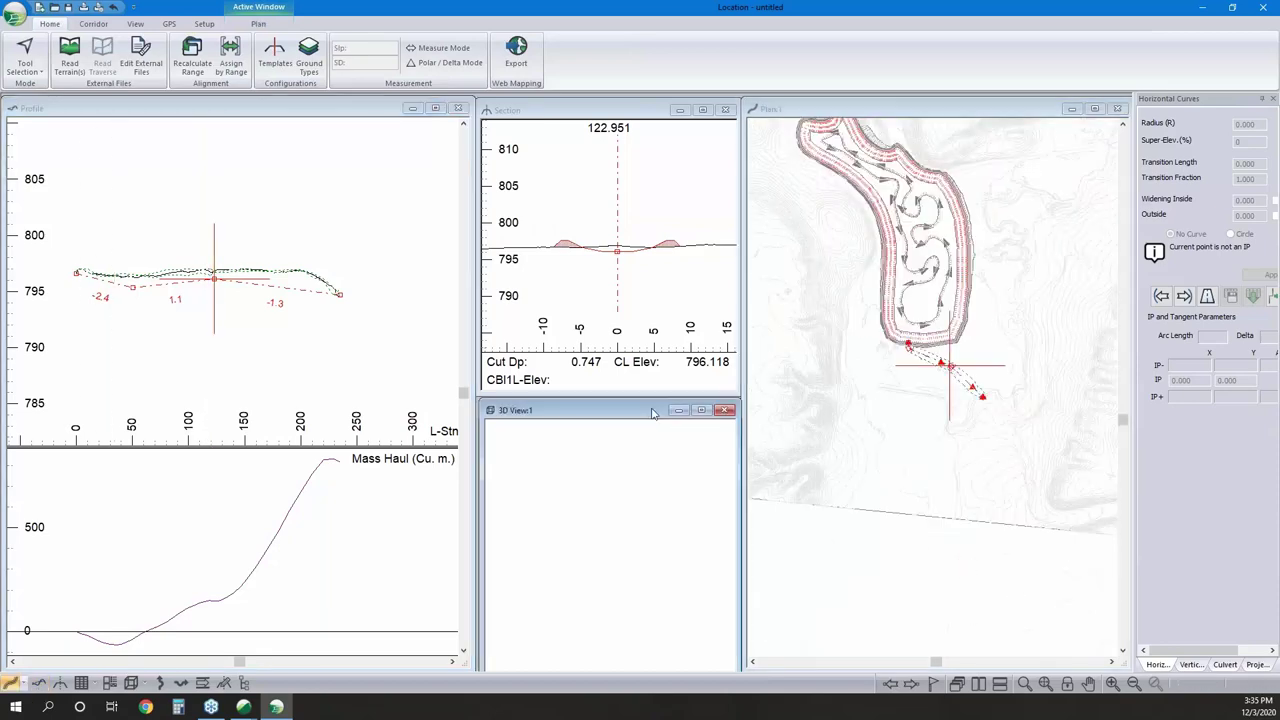
click(1047, 688)
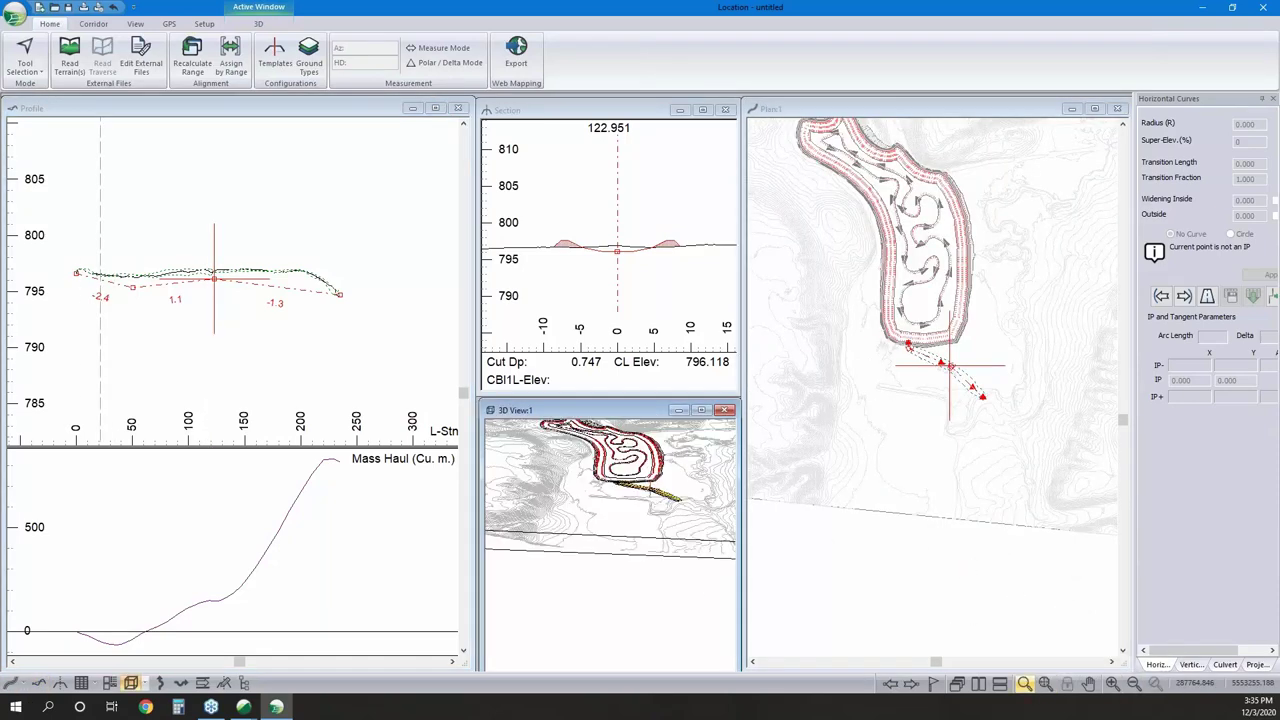
scroll(572, 553, up, 3)
middle_drag(572, 553, 636, 571)
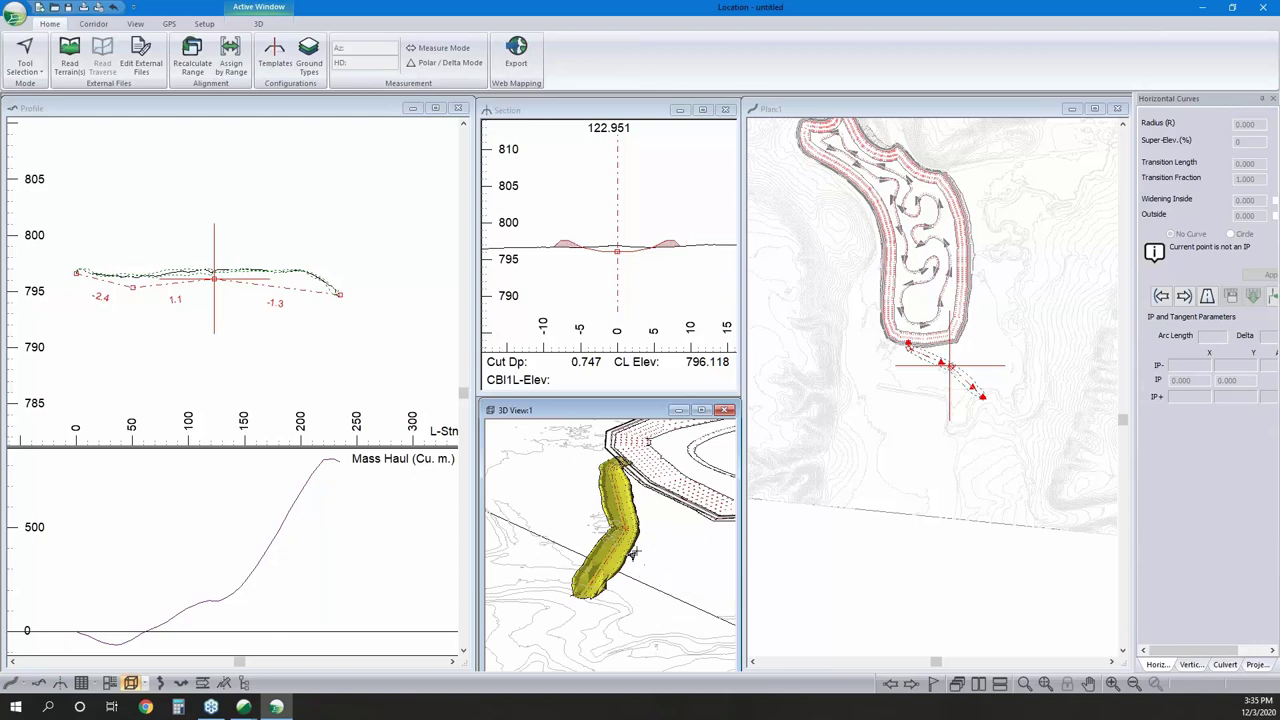
mouse_move(621, 522)
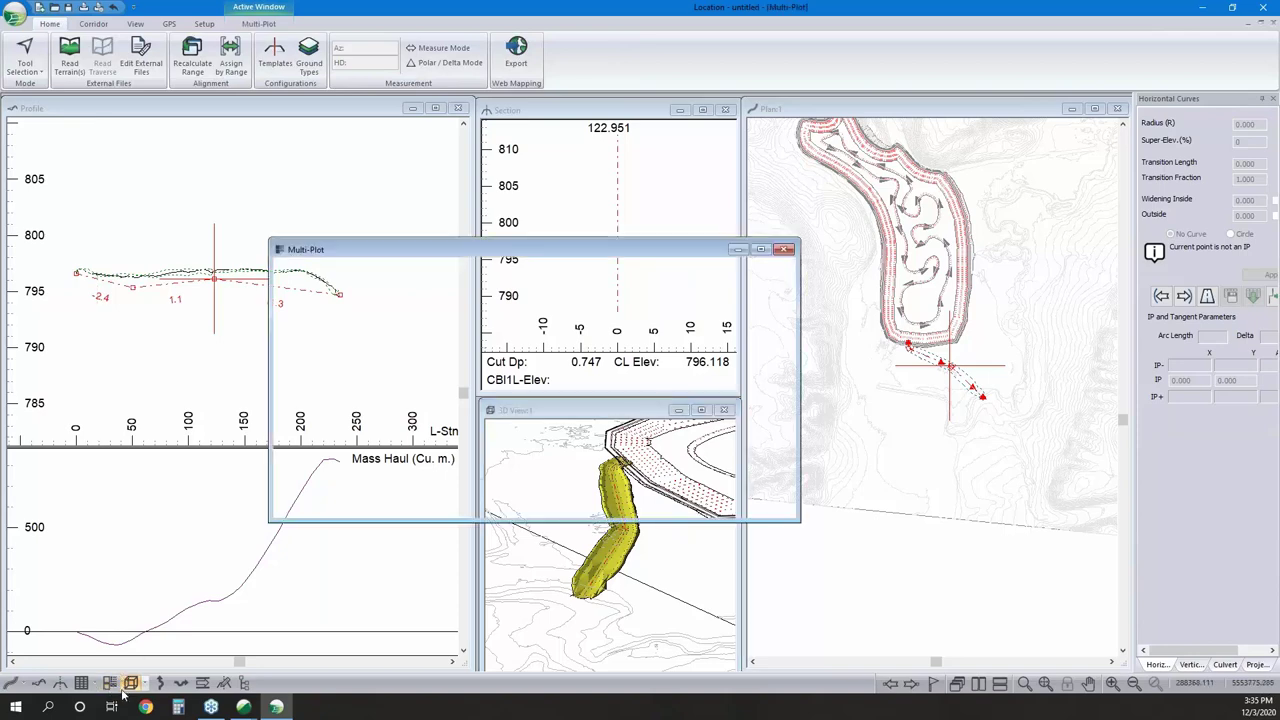
Open the Multi-Plot window and load the MD ANSI D.blt book layout in place of the current one.
click(110, 684)
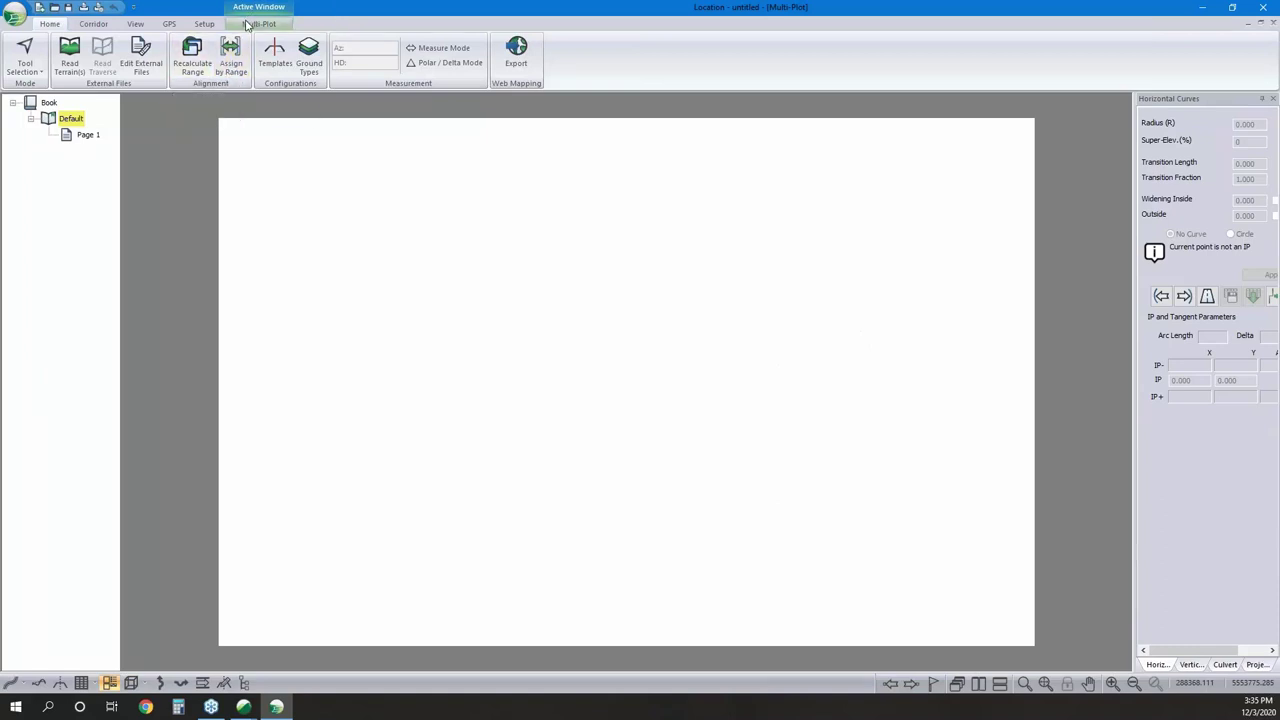
click(247, 25)
click(122, 55)
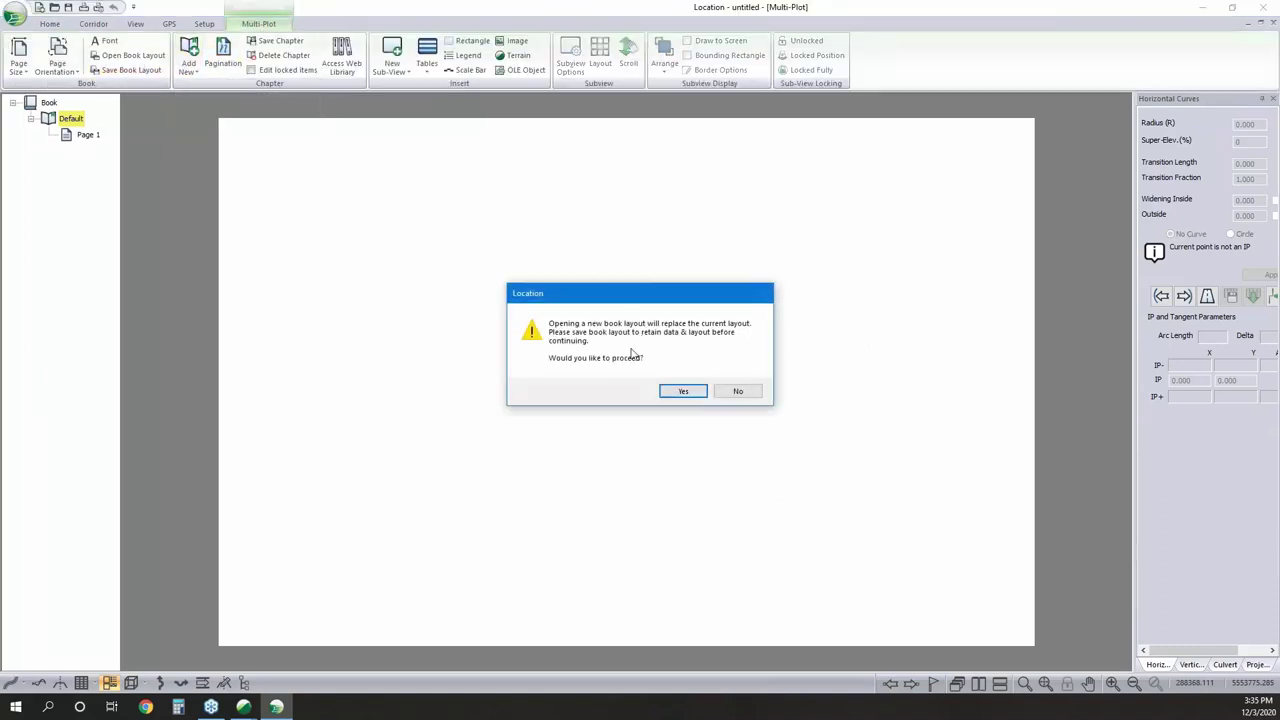
click(684, 391)
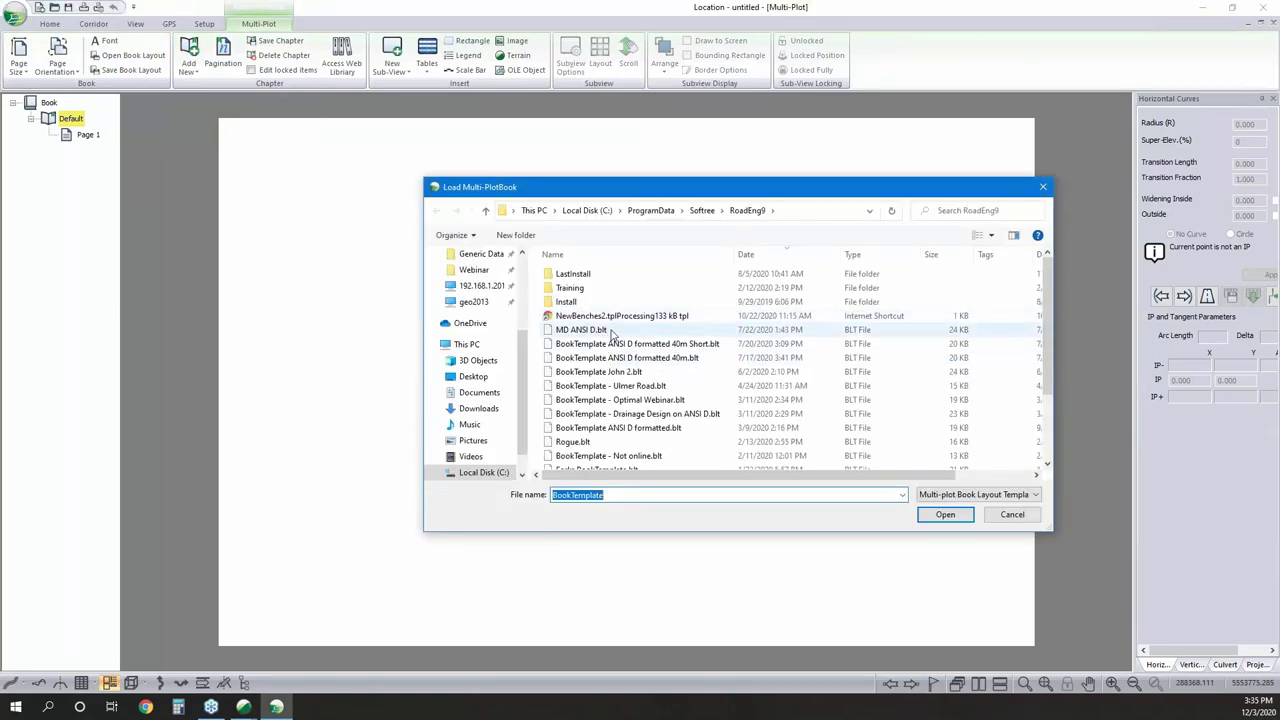
click(600, 330)
click(945, 514)
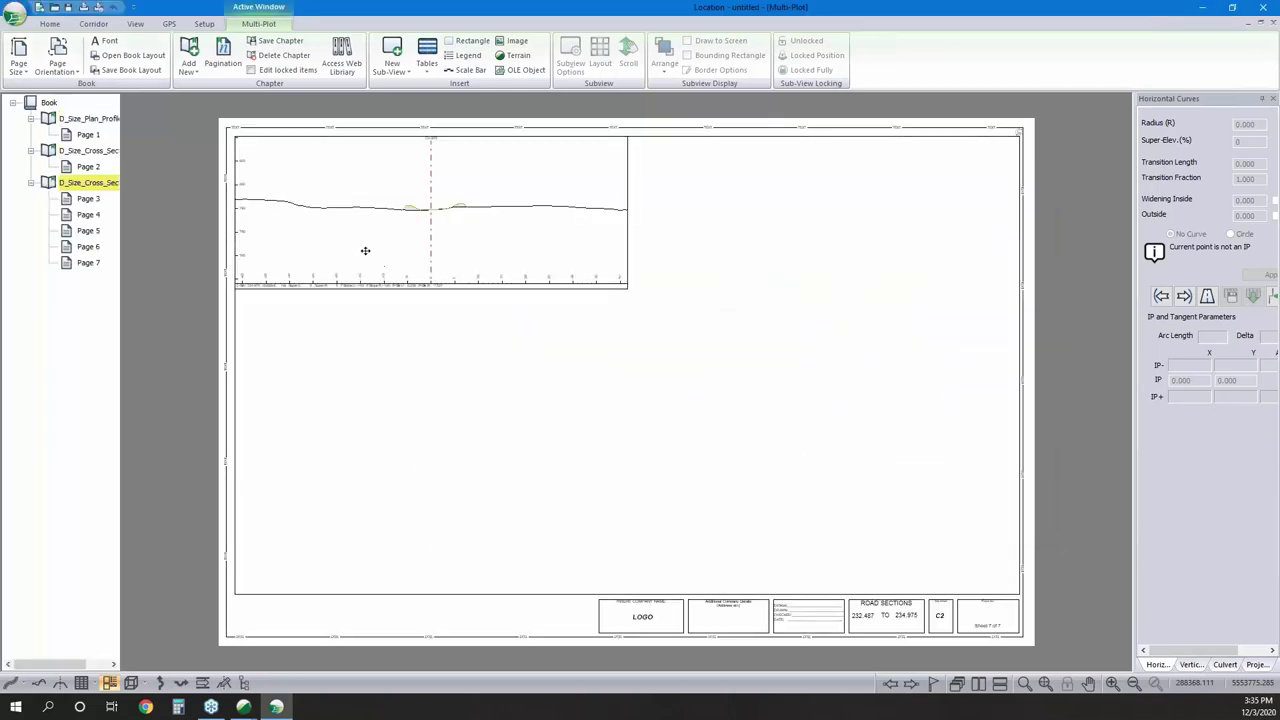
Look through the sheets and delete the first of the two cross-section chapters from the book.
click(88, 166)
click(88, 134)
click(90, 150)
right_click(95, 150)
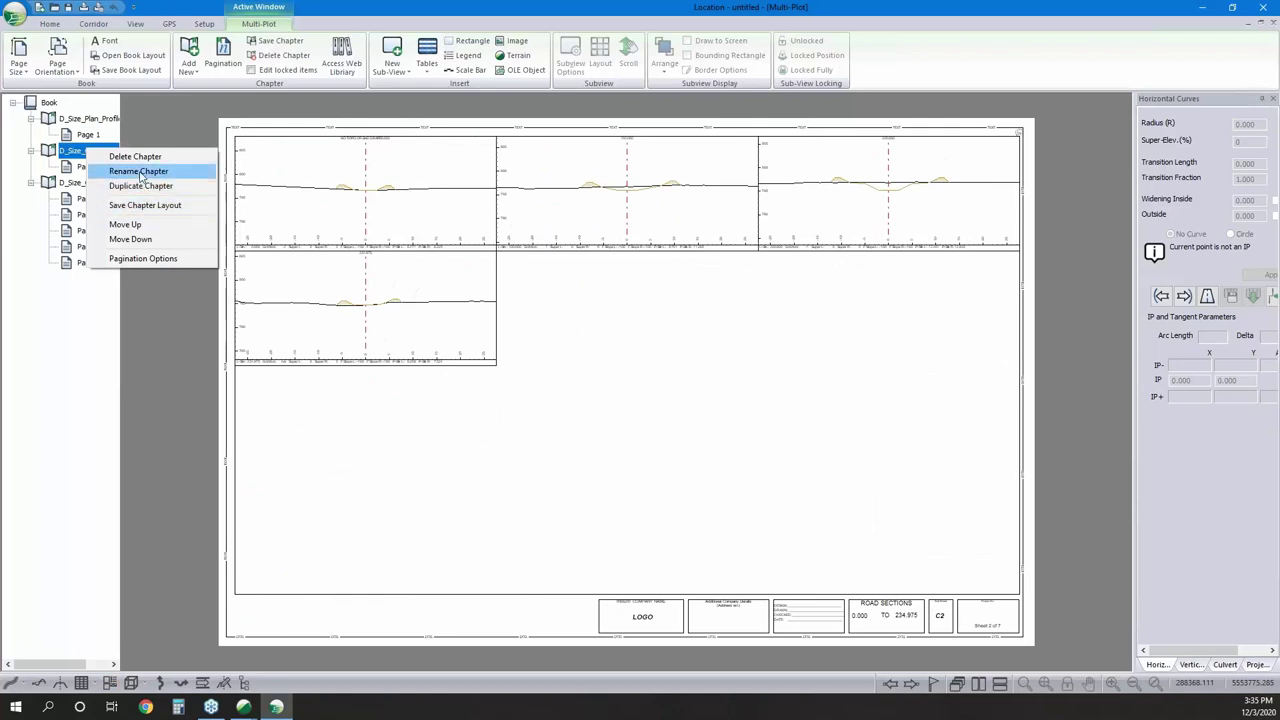
click(135, 157)
click(88, 166)
Set the plan subview's scale to 1:500 on the plan and profile sheet.
click(88, 118)
click(358, 244)
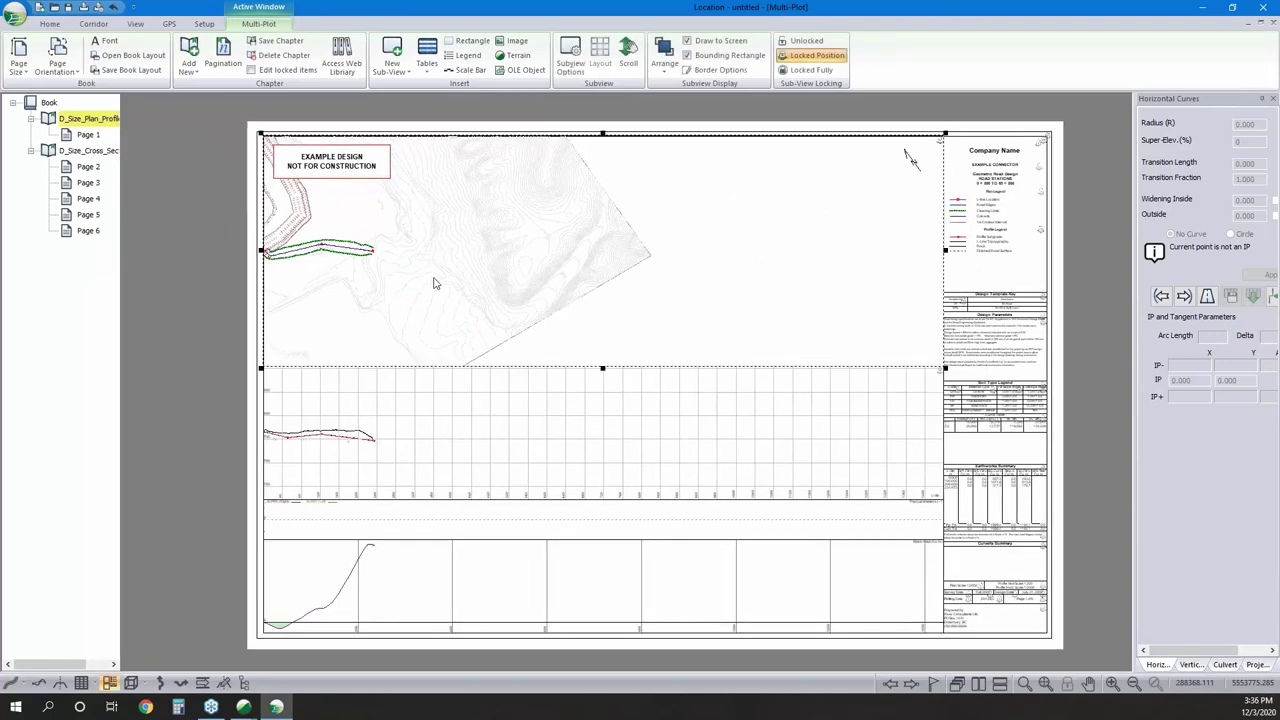
double_click(585, 241)
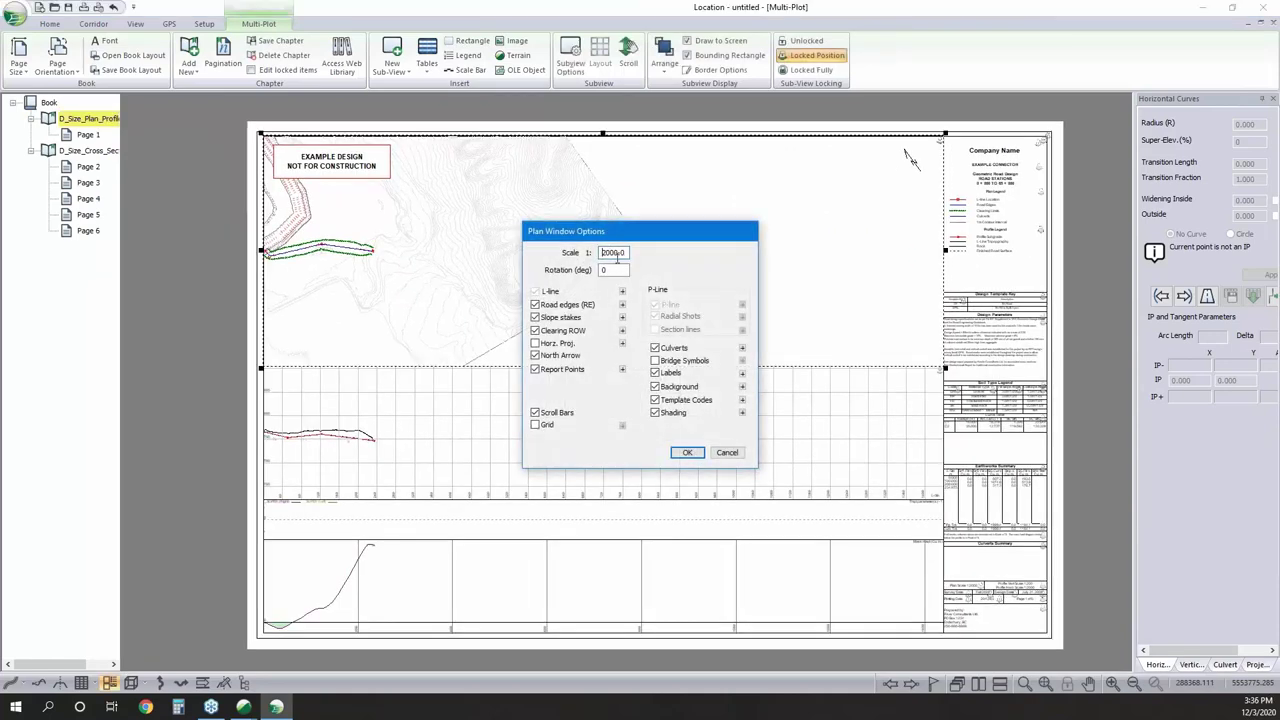
text(5)
click(687, 452)
Set the profile subview's horizontal scale to 500 and its vertical scale to 100.
double_click(660, 423)
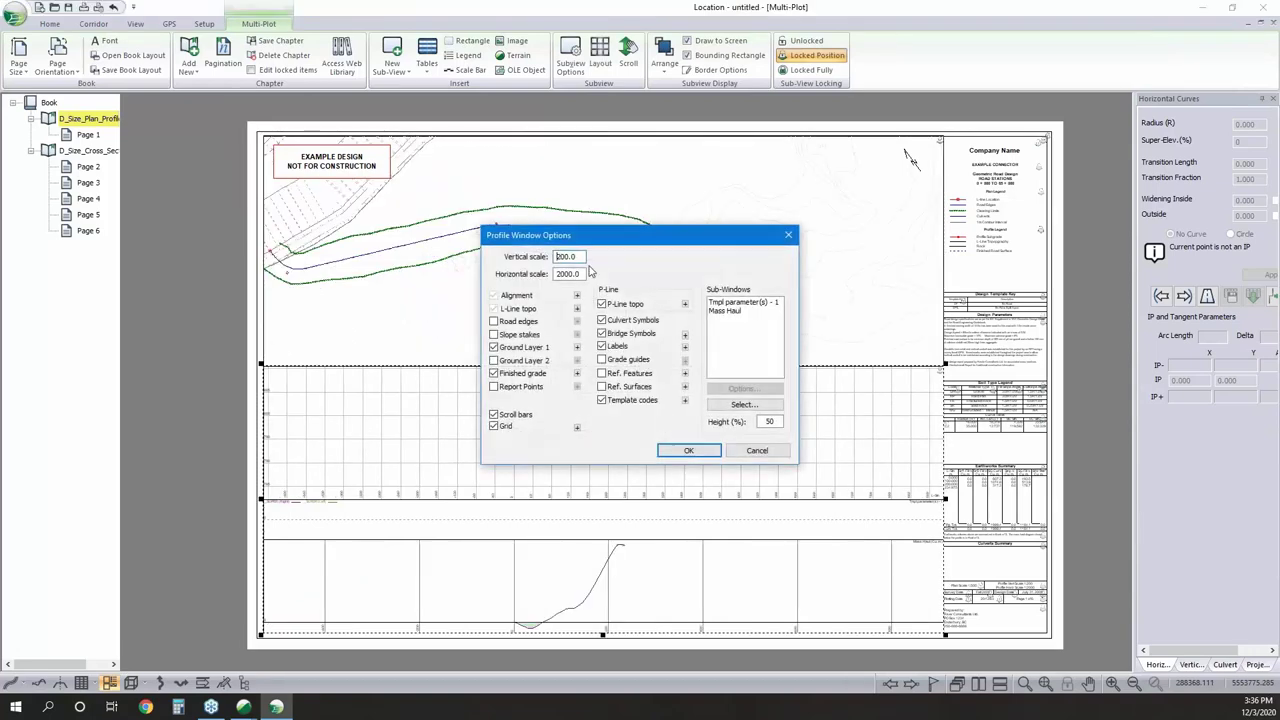
drag(564, 274, 420, 268)
text(5)
drag(664, 242, 623, 361)
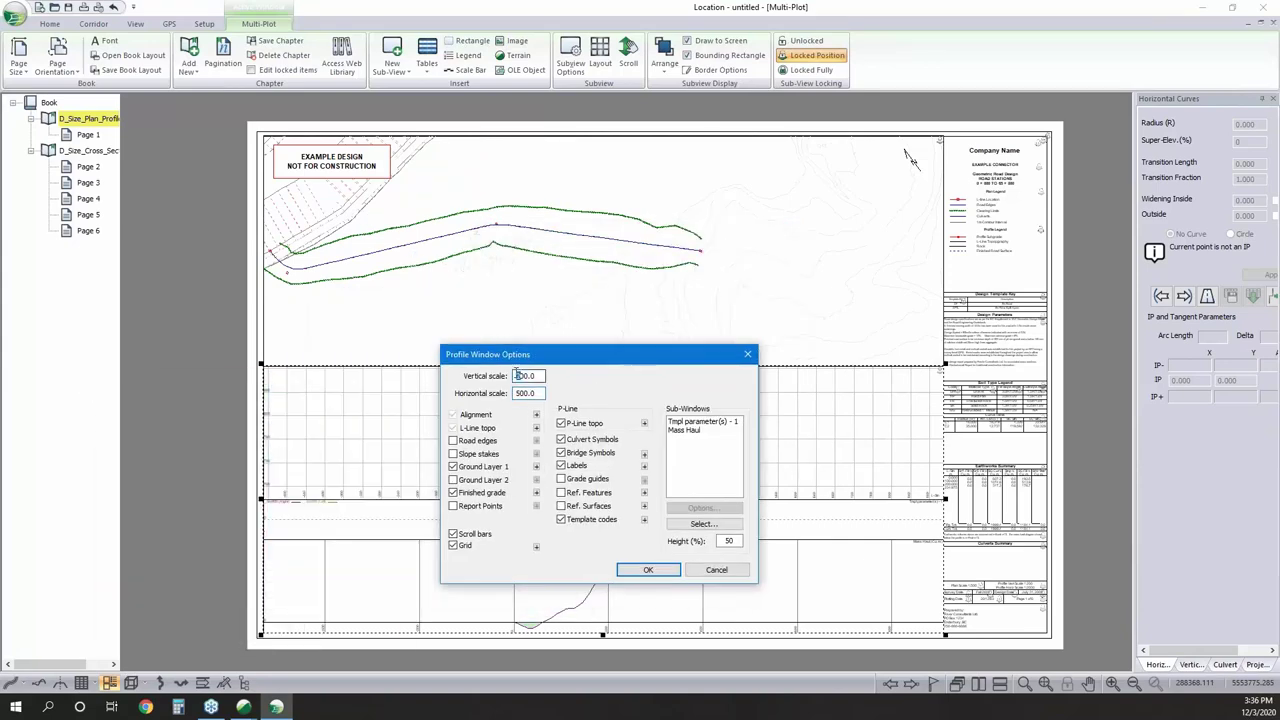
drag(522, 375, 516, 375)
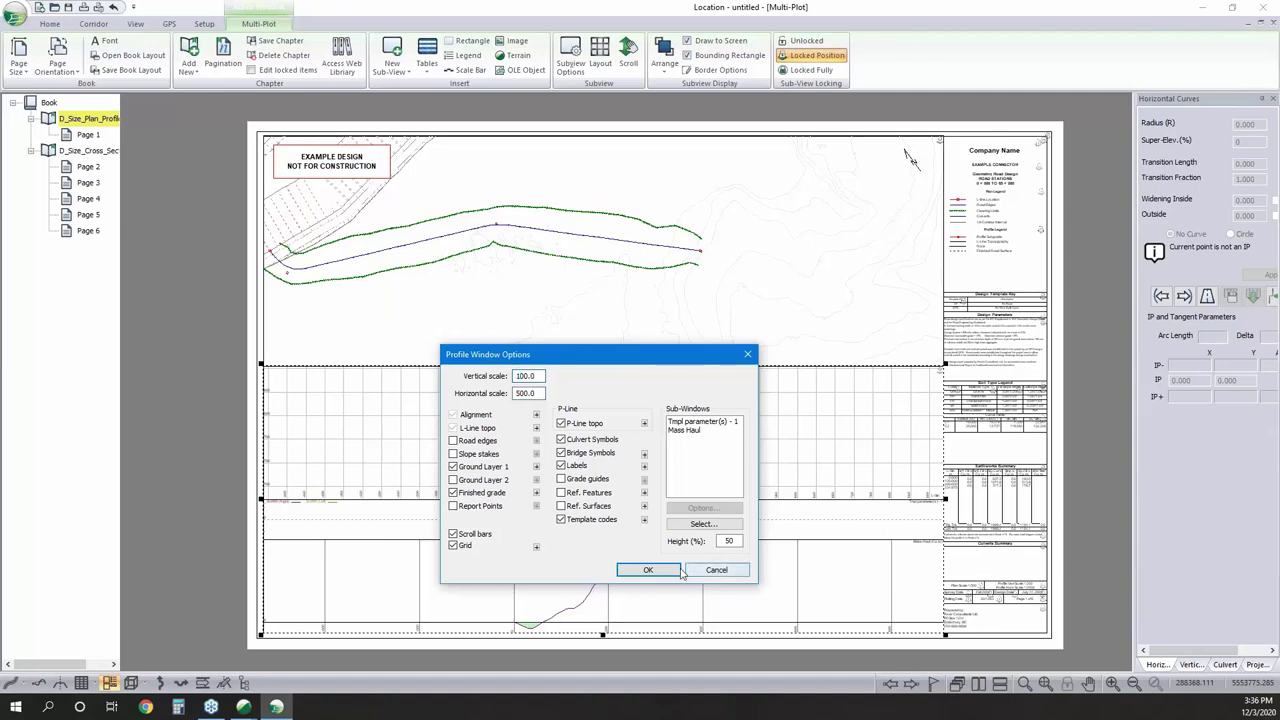
click(648, 569)
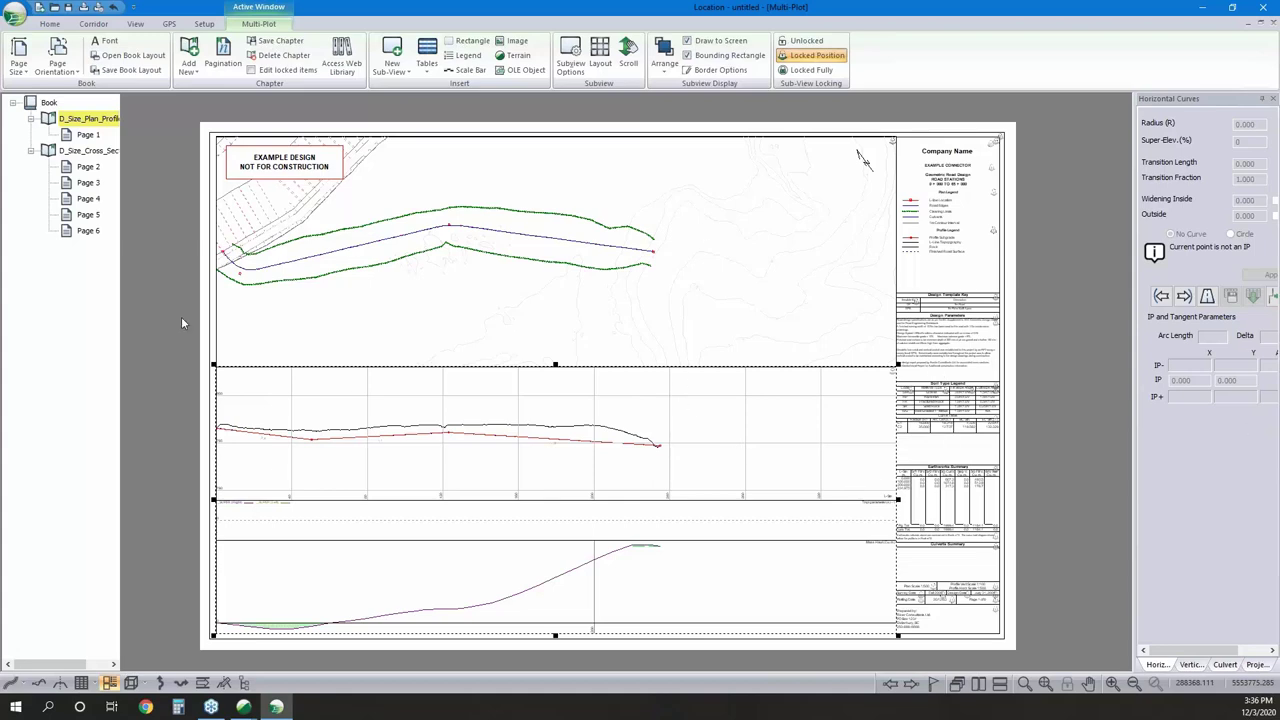
Show Page 2 of the cross-section chapter and put the Multi-Plot window away to return to the design views.
click(88, 167)
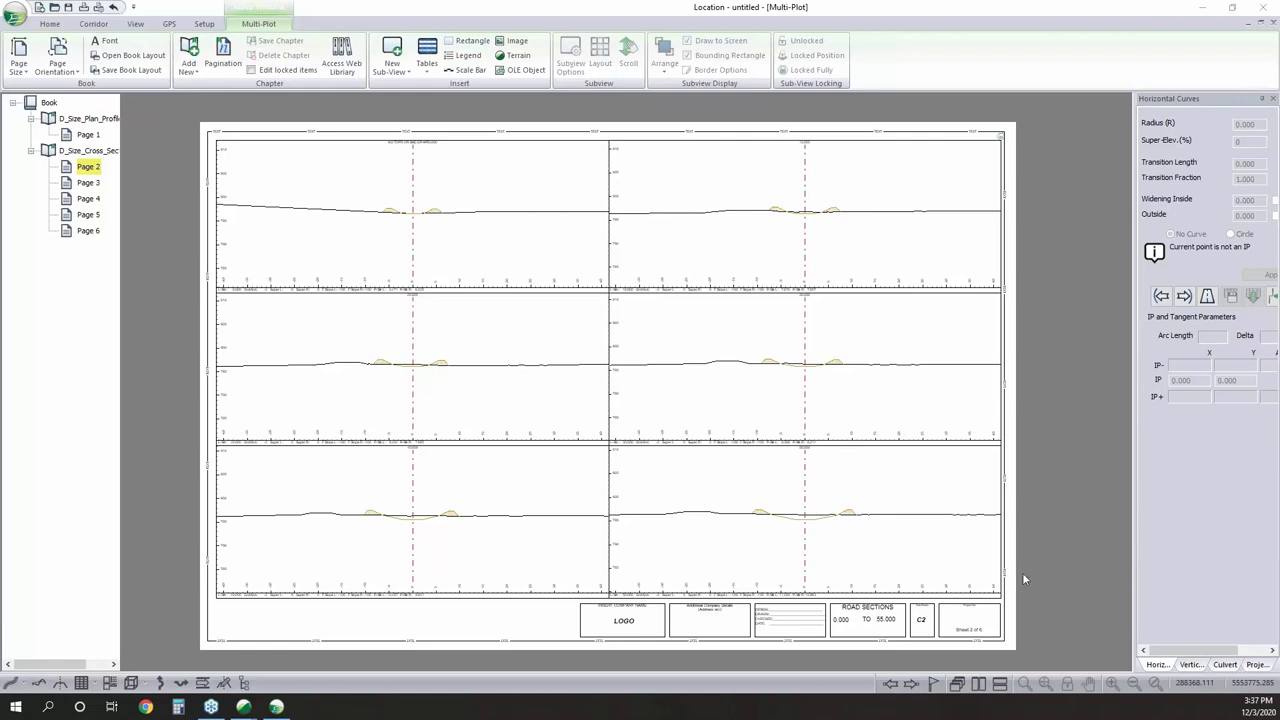
click(1252, 24)
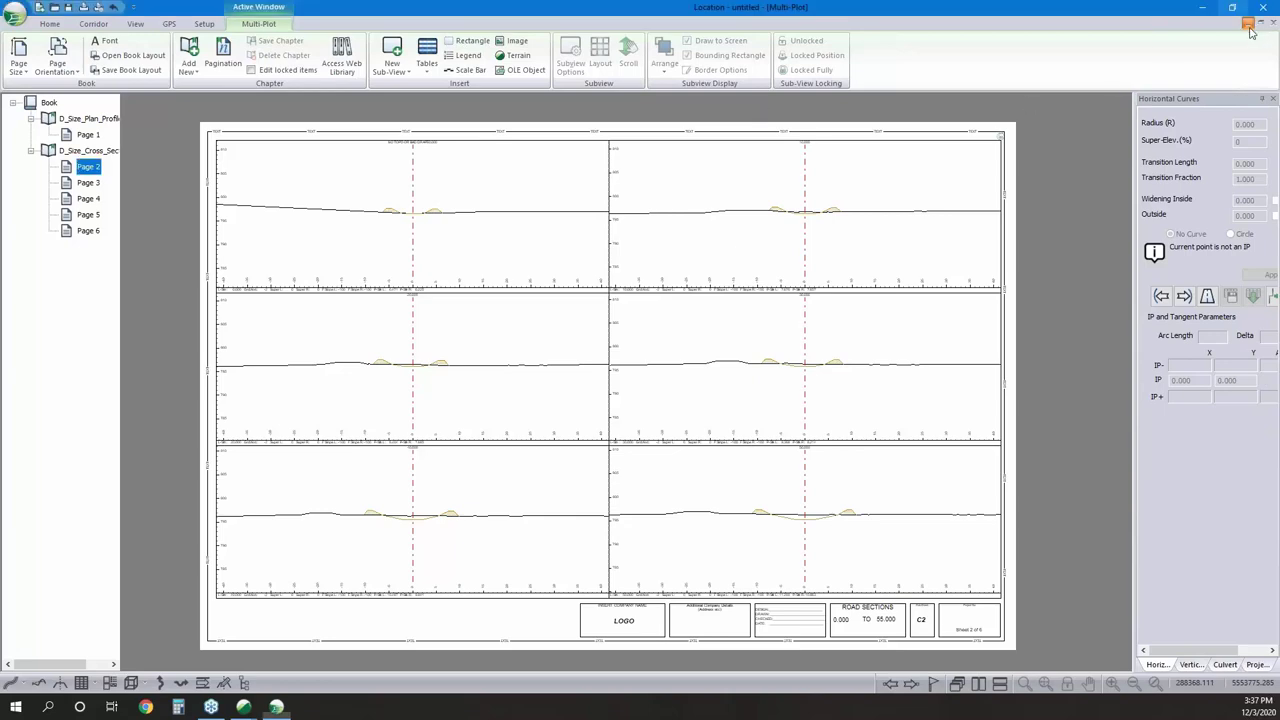
Make the point at station 3.828 near the channel's start current in the profile.
click(911, 363)
scroll(905, 370, up, 5)
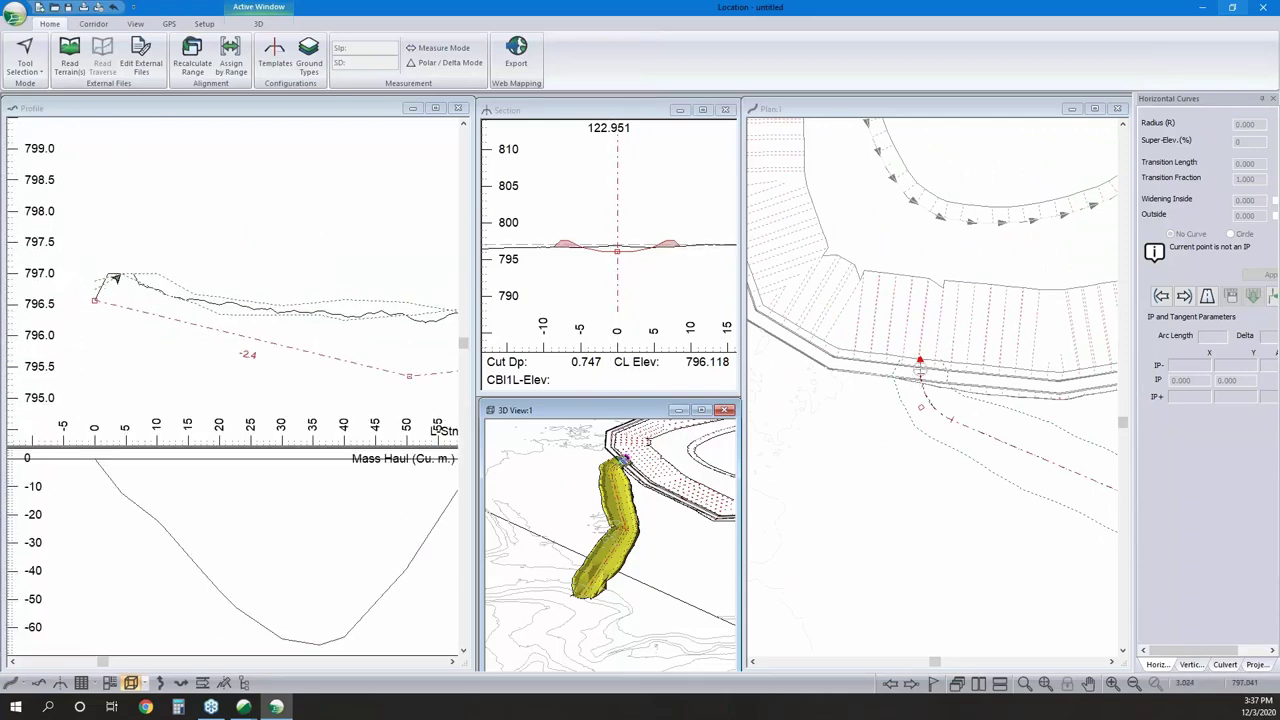
scroll(102, 272, up, 1)
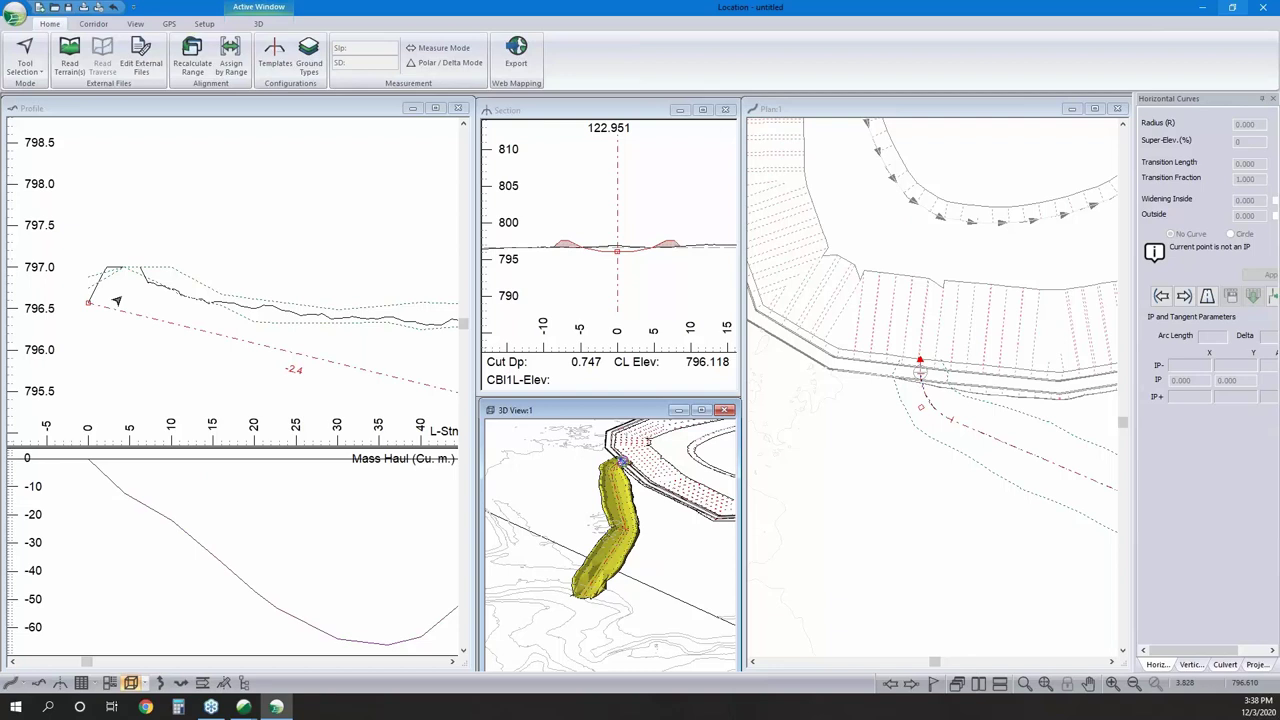
click(103, 307)
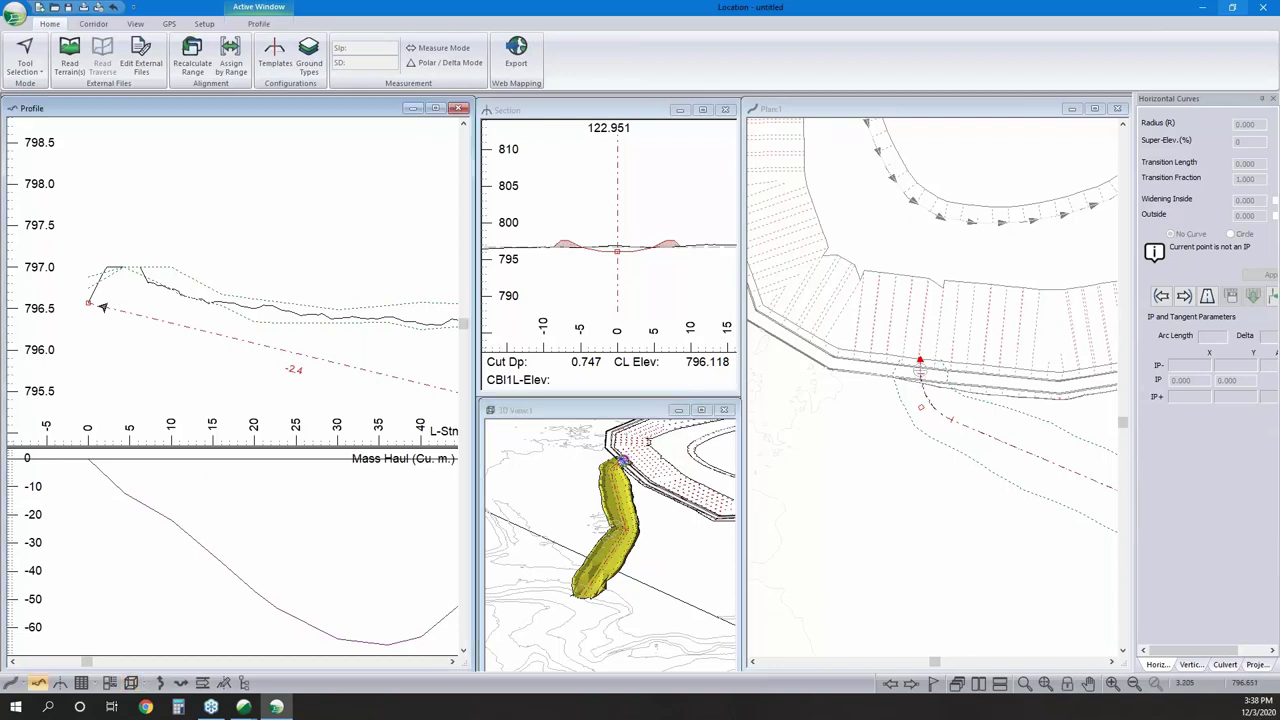
right_click(125, 284)
click(175, 304)
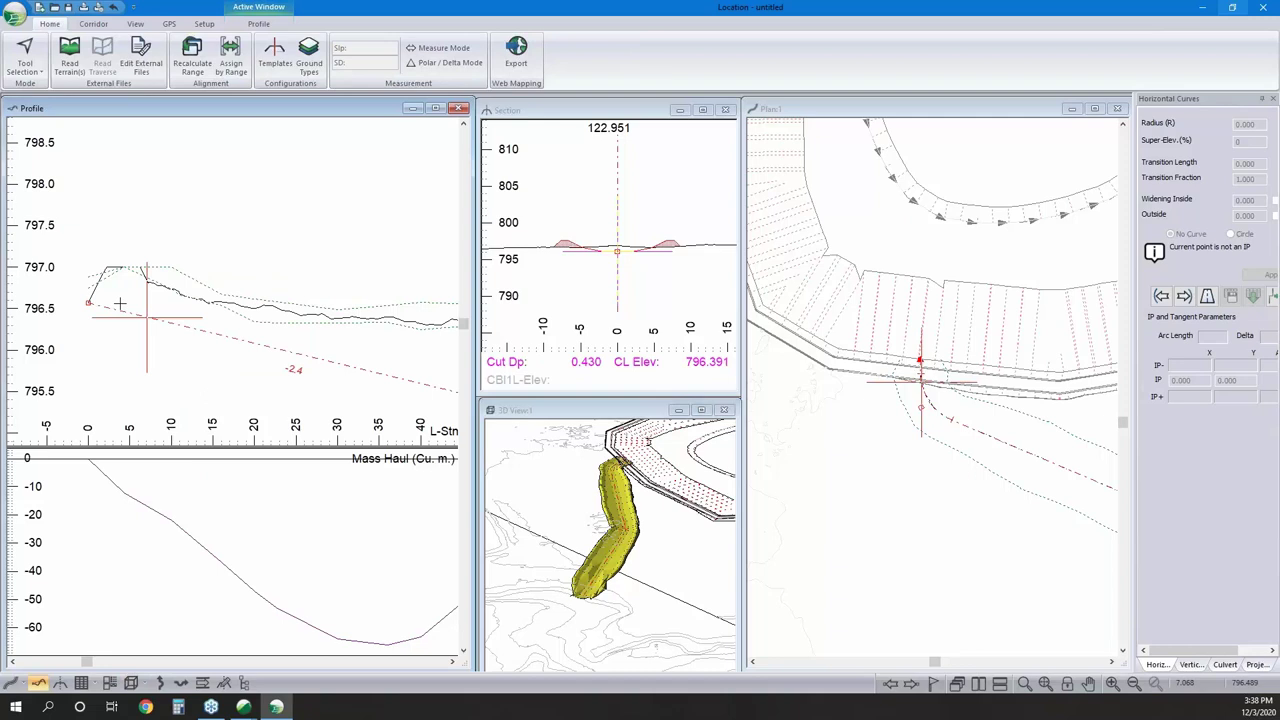
click(144, 294)
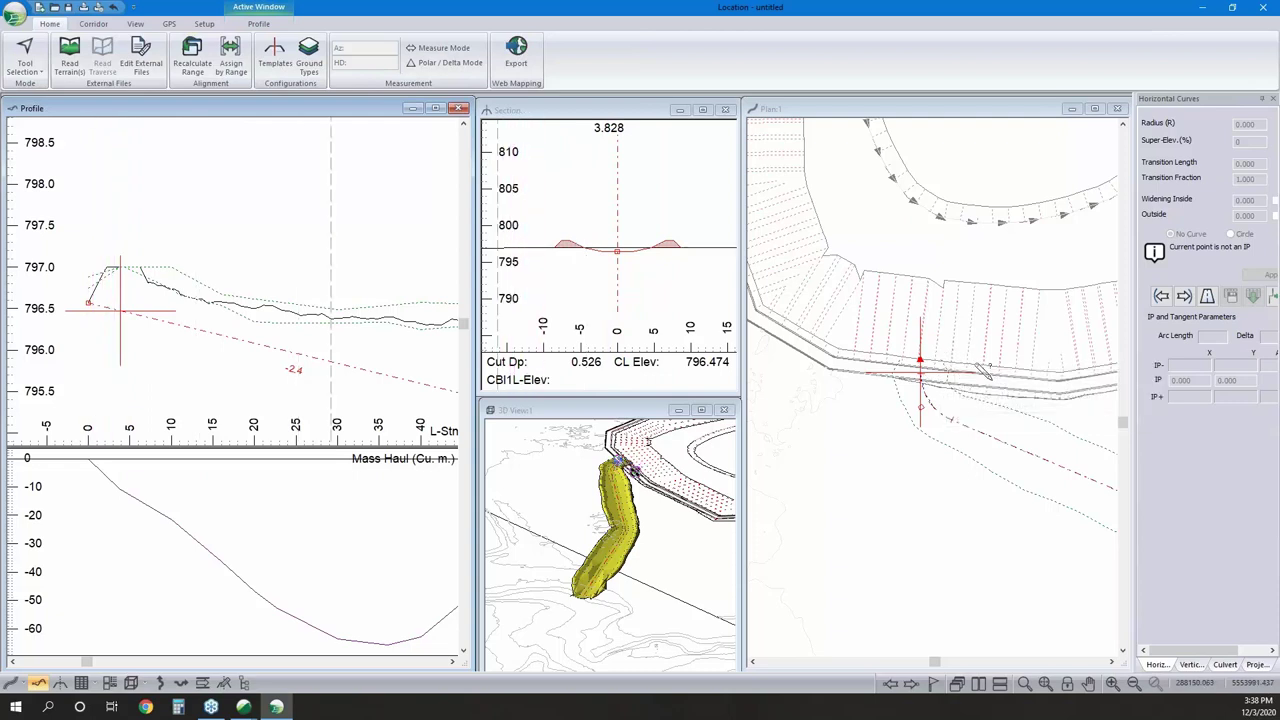
Examine where the channel meets the wetland berm in plan and bring up the culvert settings.
right_click(857, 338)
click(905, 345)
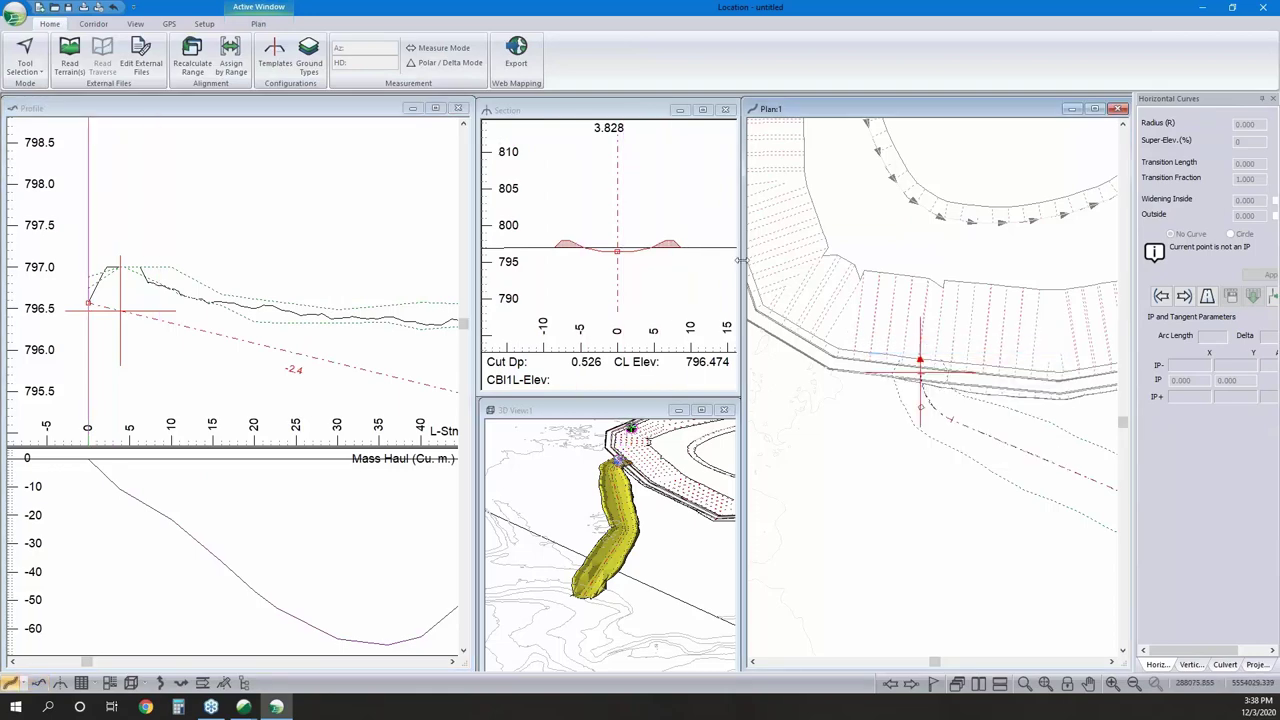
scroll(788, 136, down, 3)
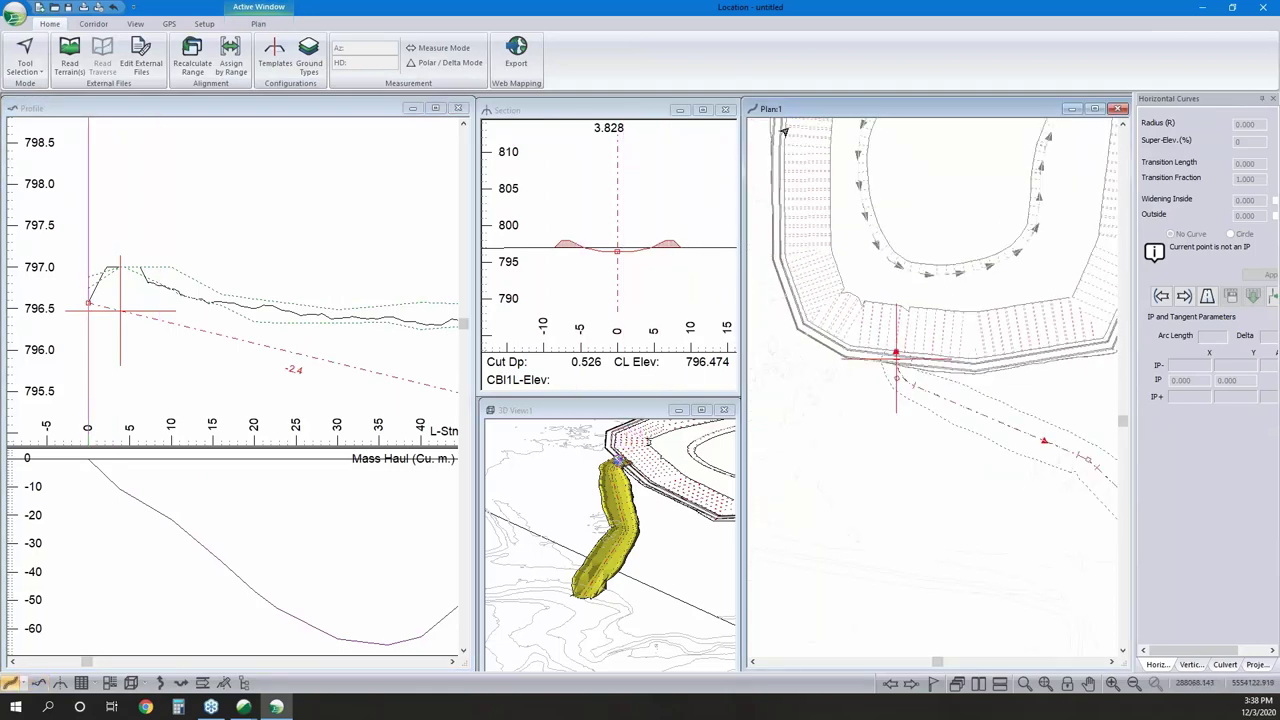
middle_drag(781, 232, 872, 338)
scroll(872, 338, down, 1)
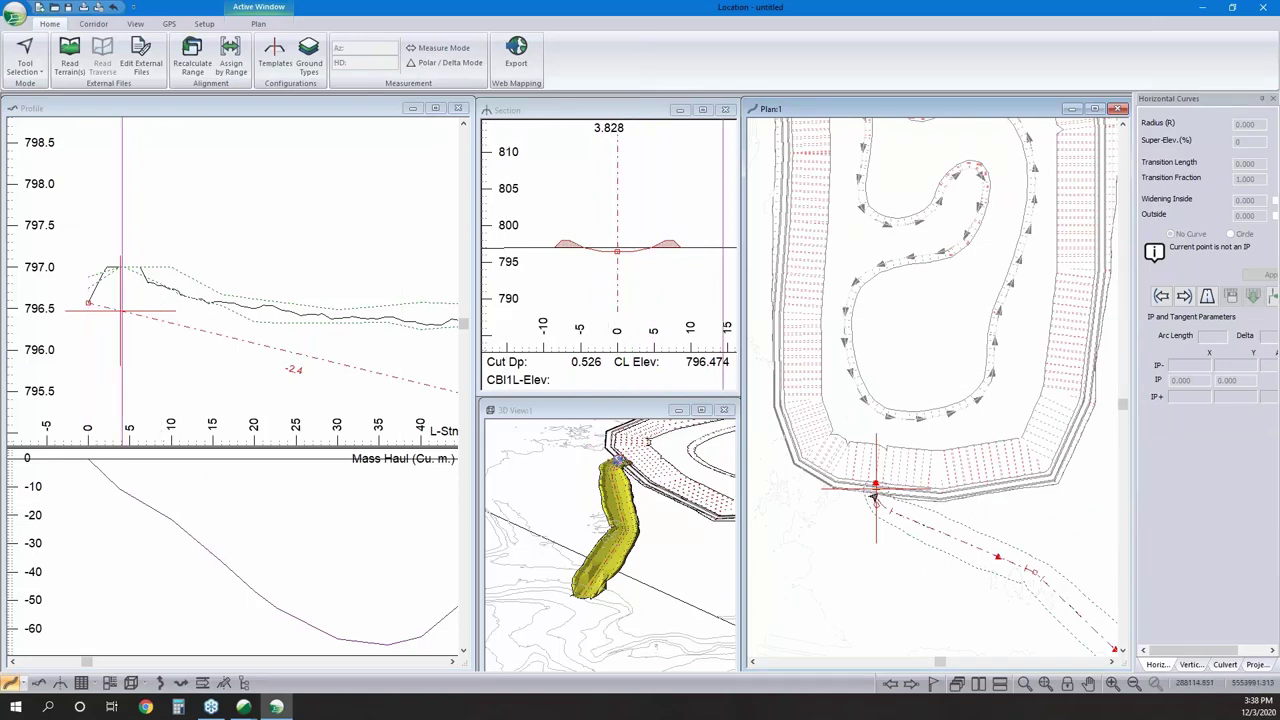
click(1224, 665)
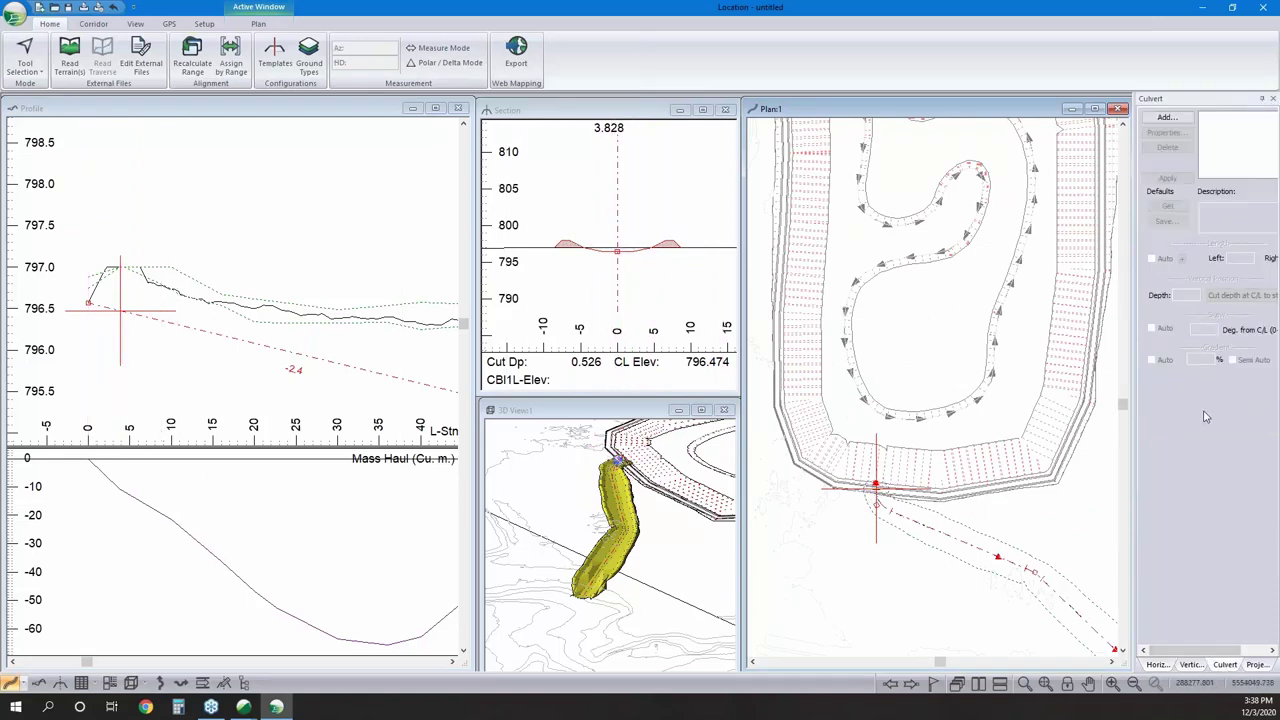
scroll(880, 500, up, 3)
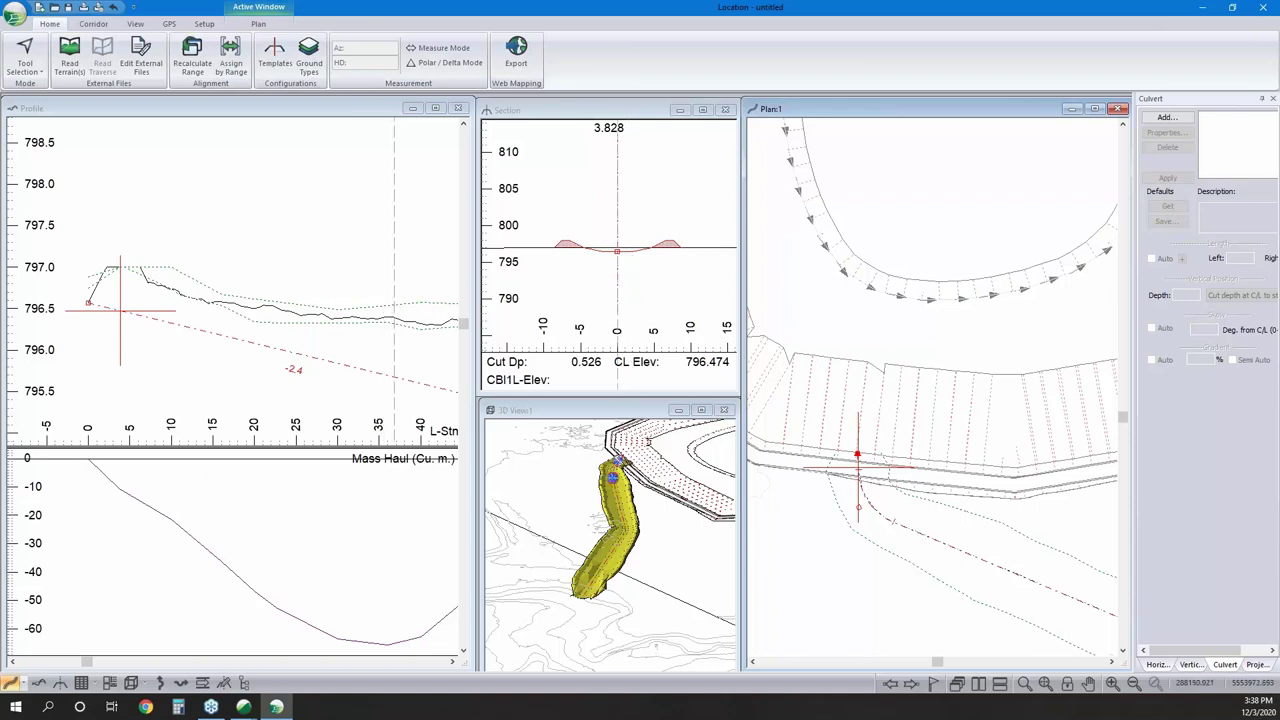
Retrieve the Pipes and Penstocks components from the e-Library into the Template Editor.
click(283, 67)
click(550, 132)
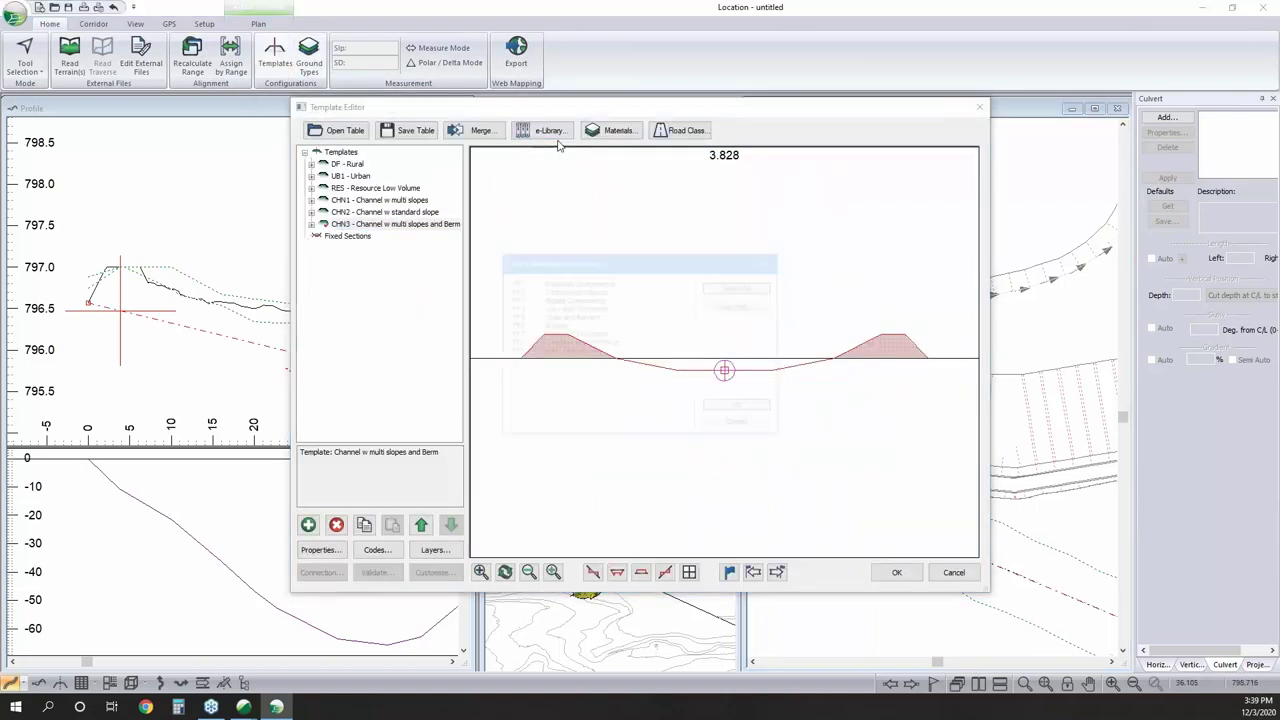
click(568, 333)
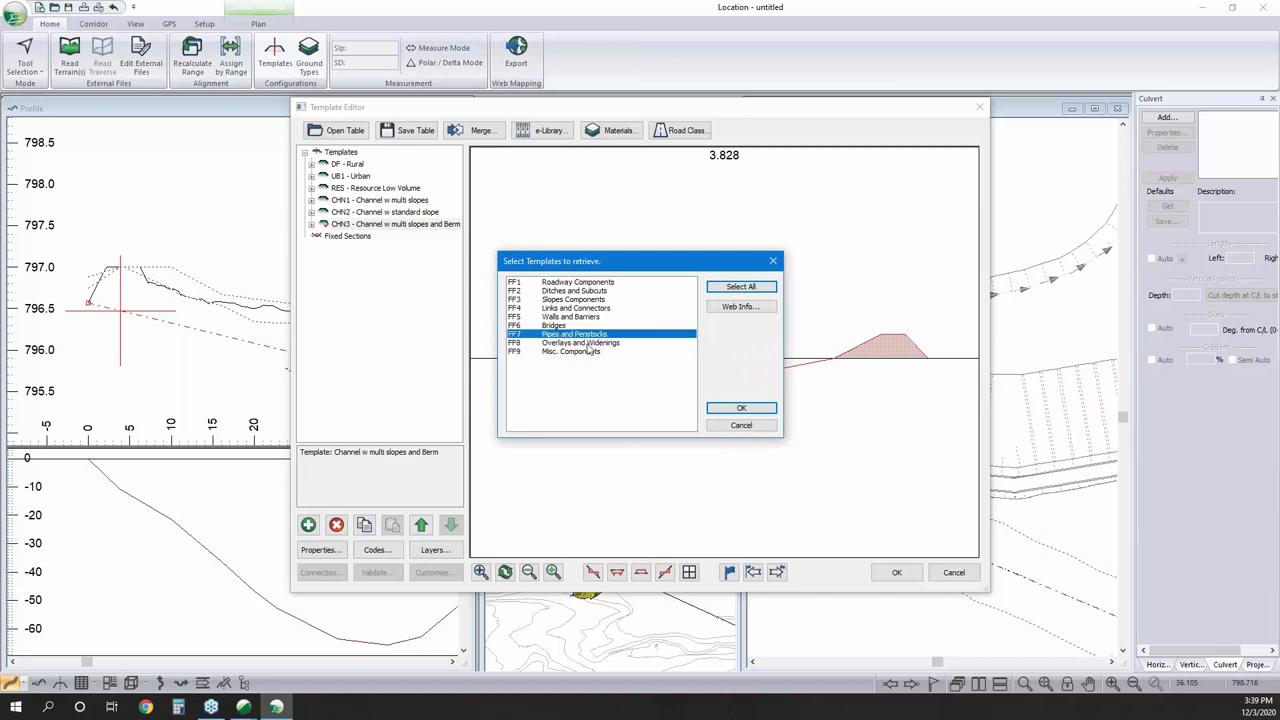
click(741, 408)
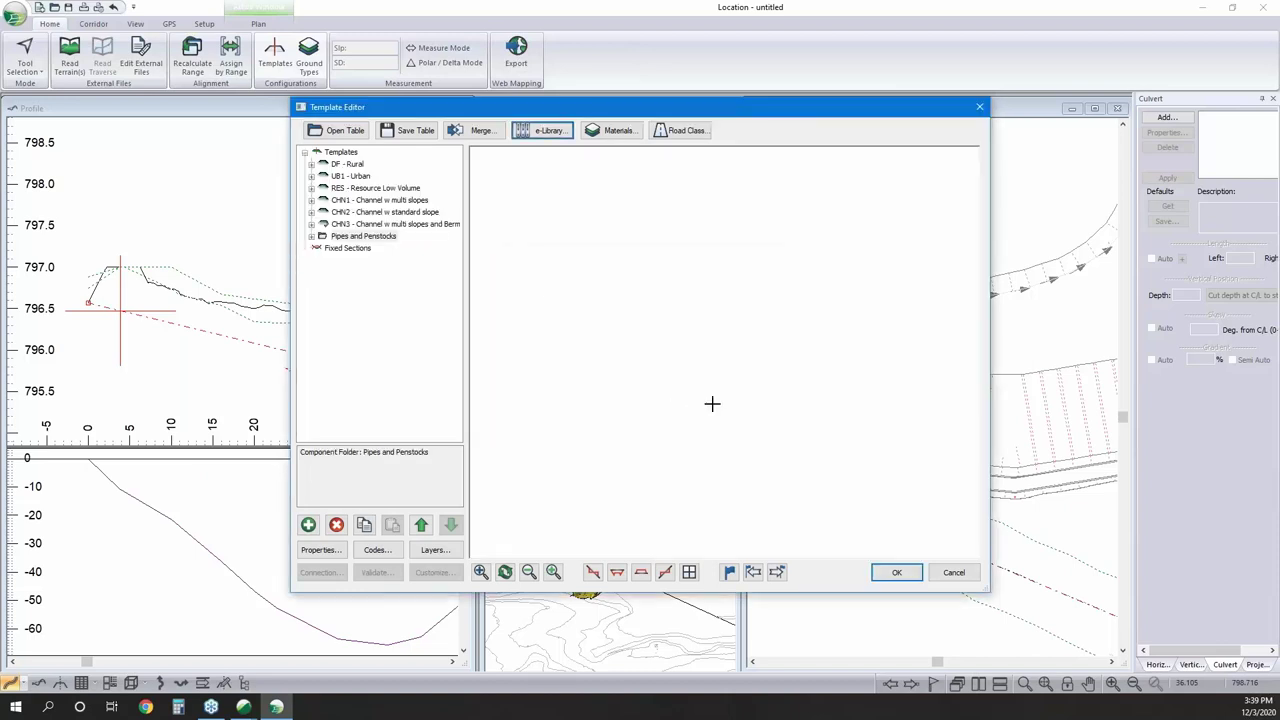
Preview the Pipe Only, Penstock II - Trench NonRoadSide-left and Subdrain-left components, and leave the Template Editor without saving.
click(312, 238)
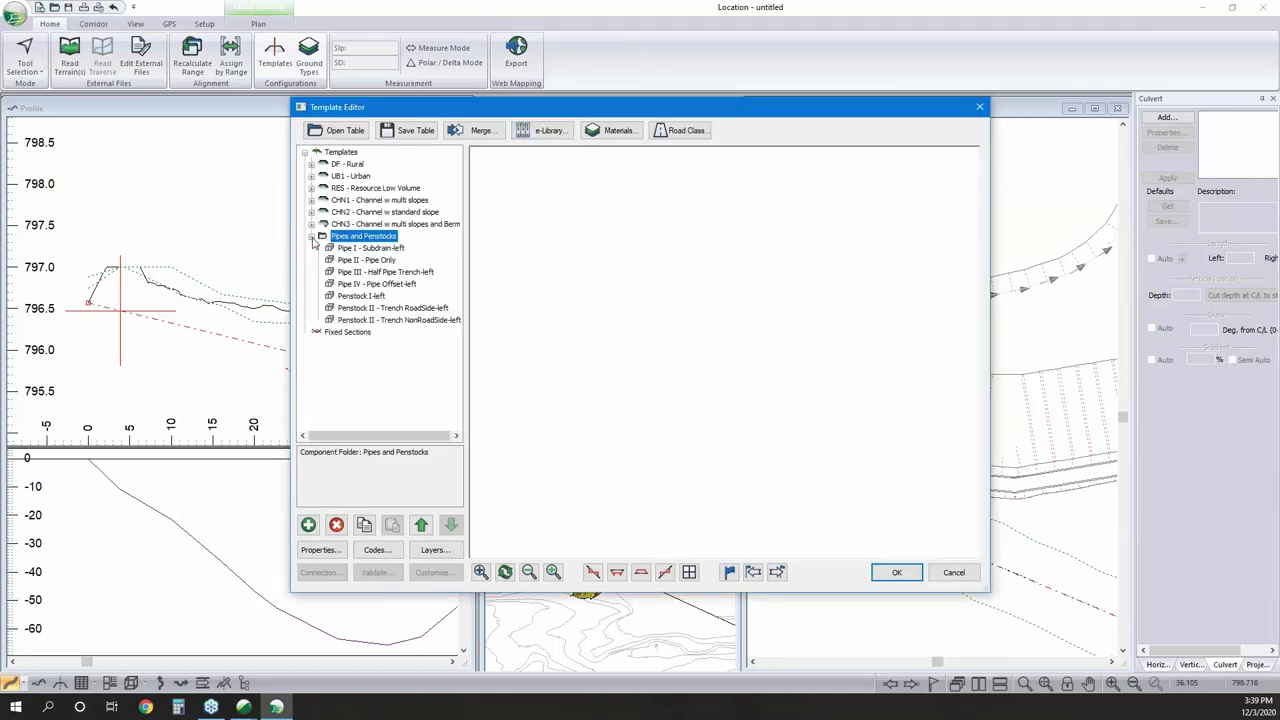
click(362, 260)
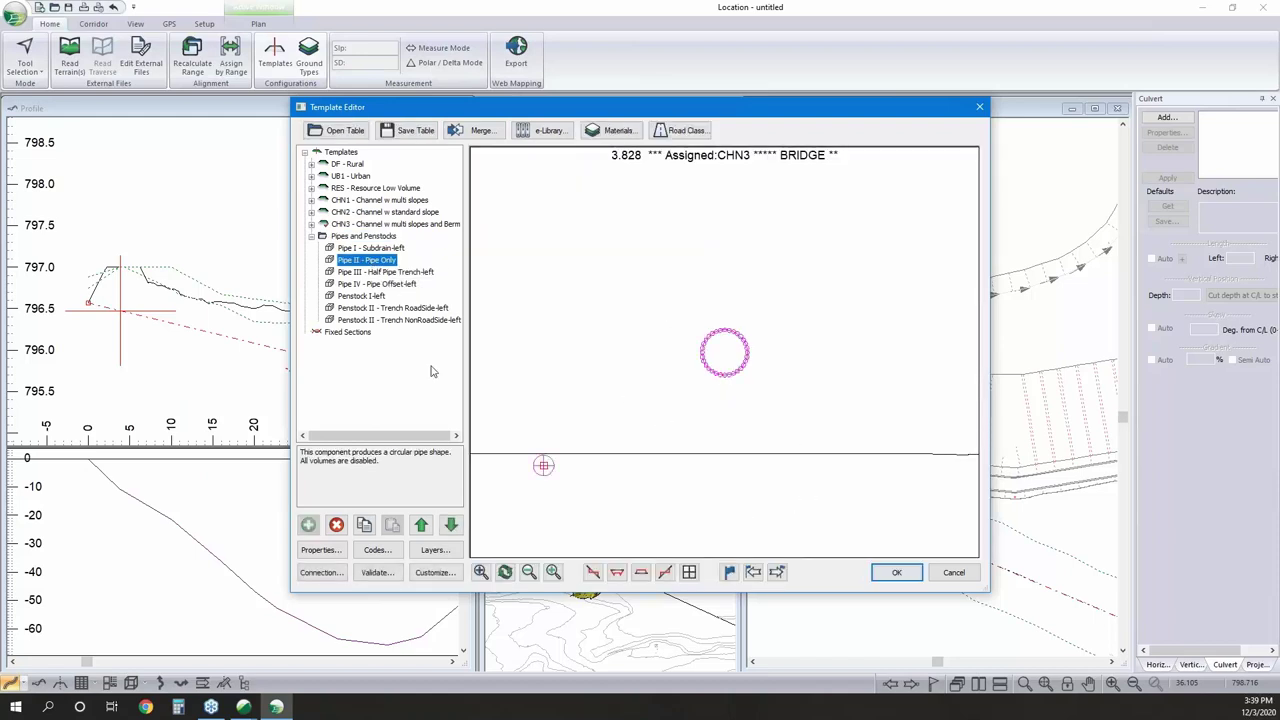
click(388, 320)
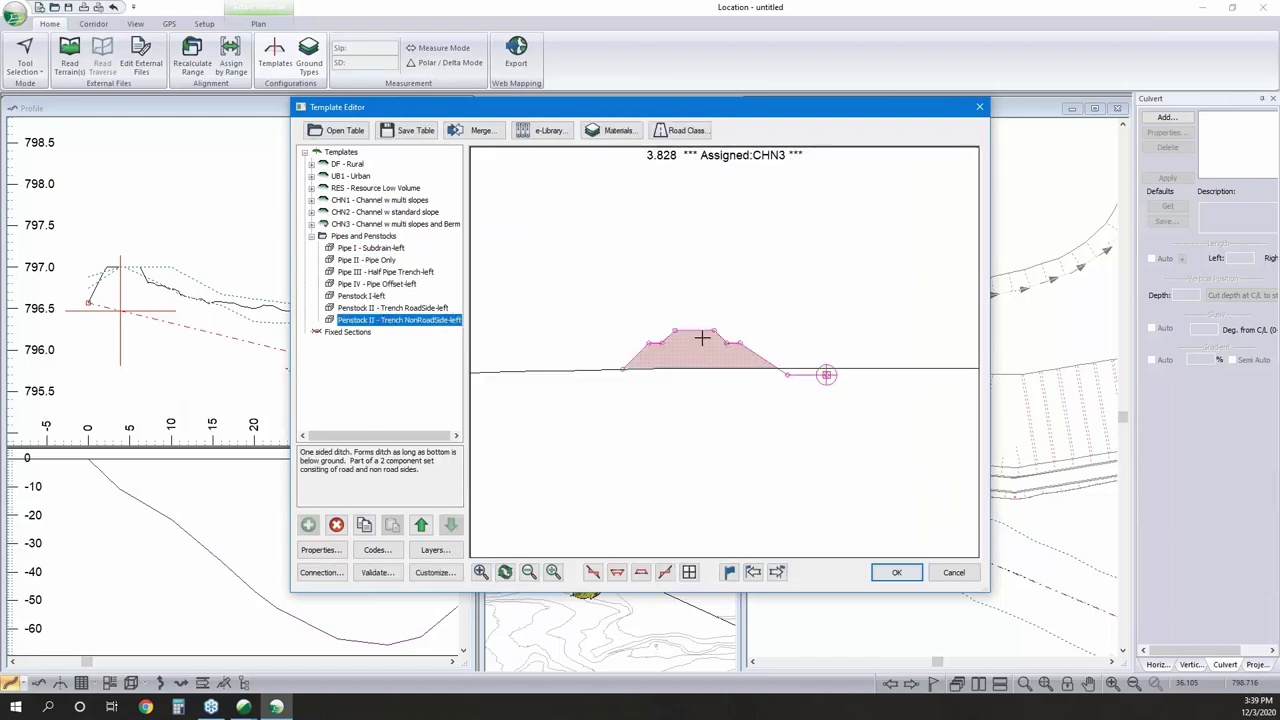
click(368, 249)
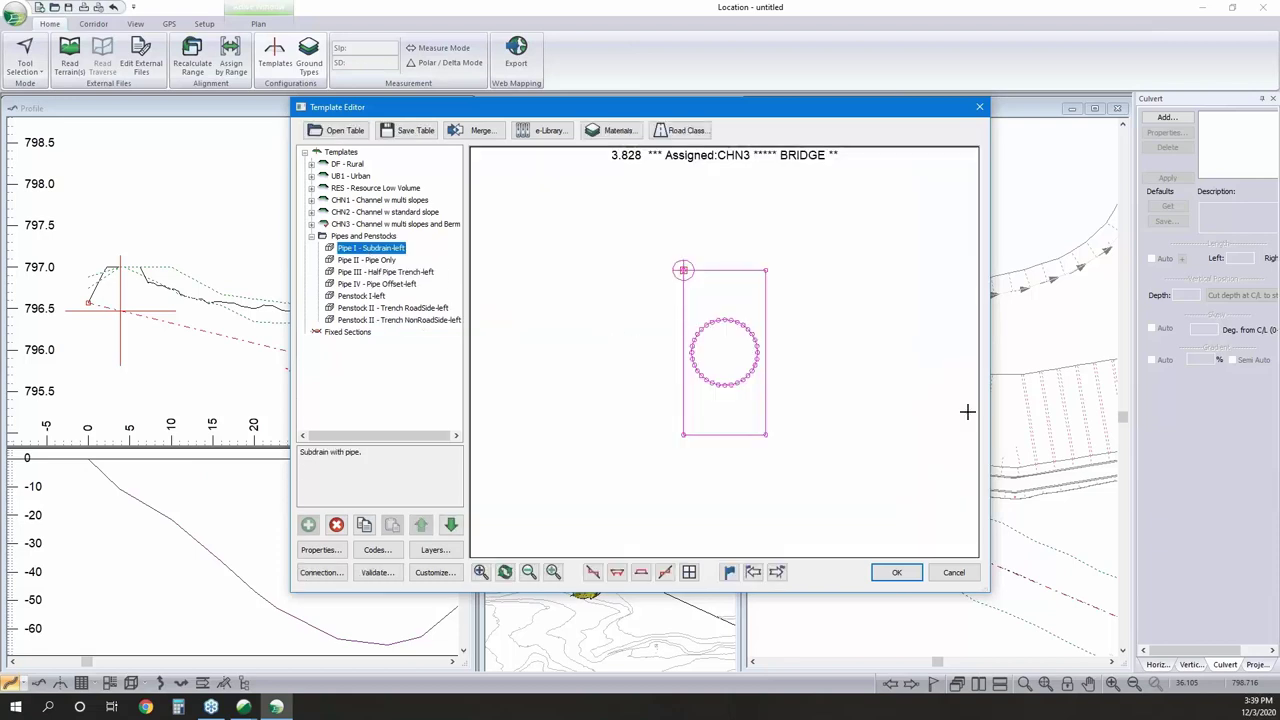
click(275, 55)
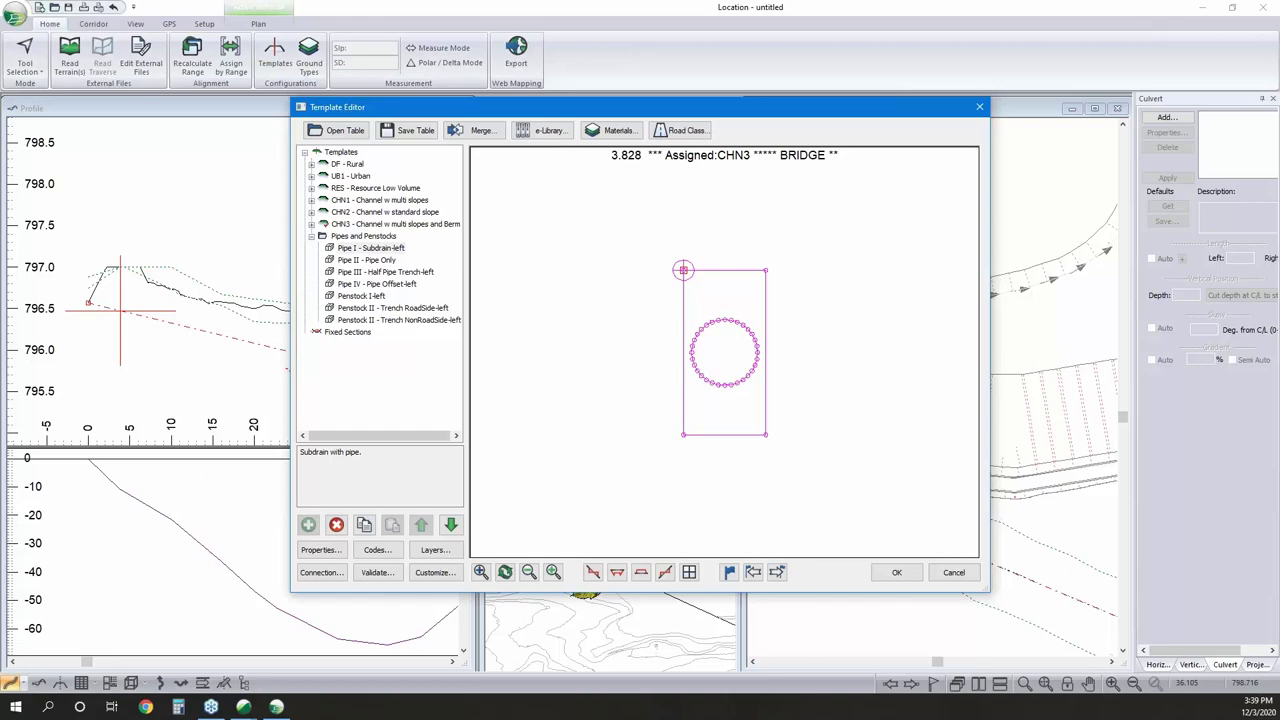
click(952, 572)
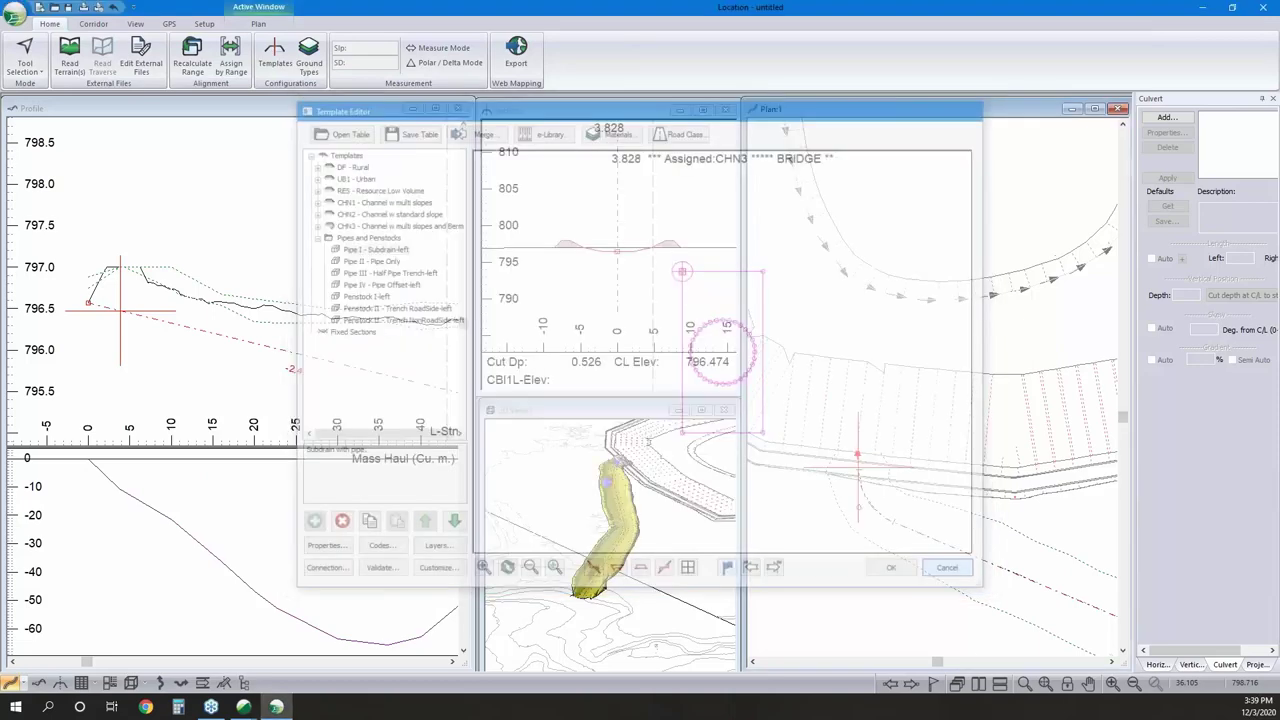
Open the finished Wetland.terx from the wetland\Dryrun\Dryrun 2 folder in Terrain and dismiss the triangle warning.
click(1201, 8)
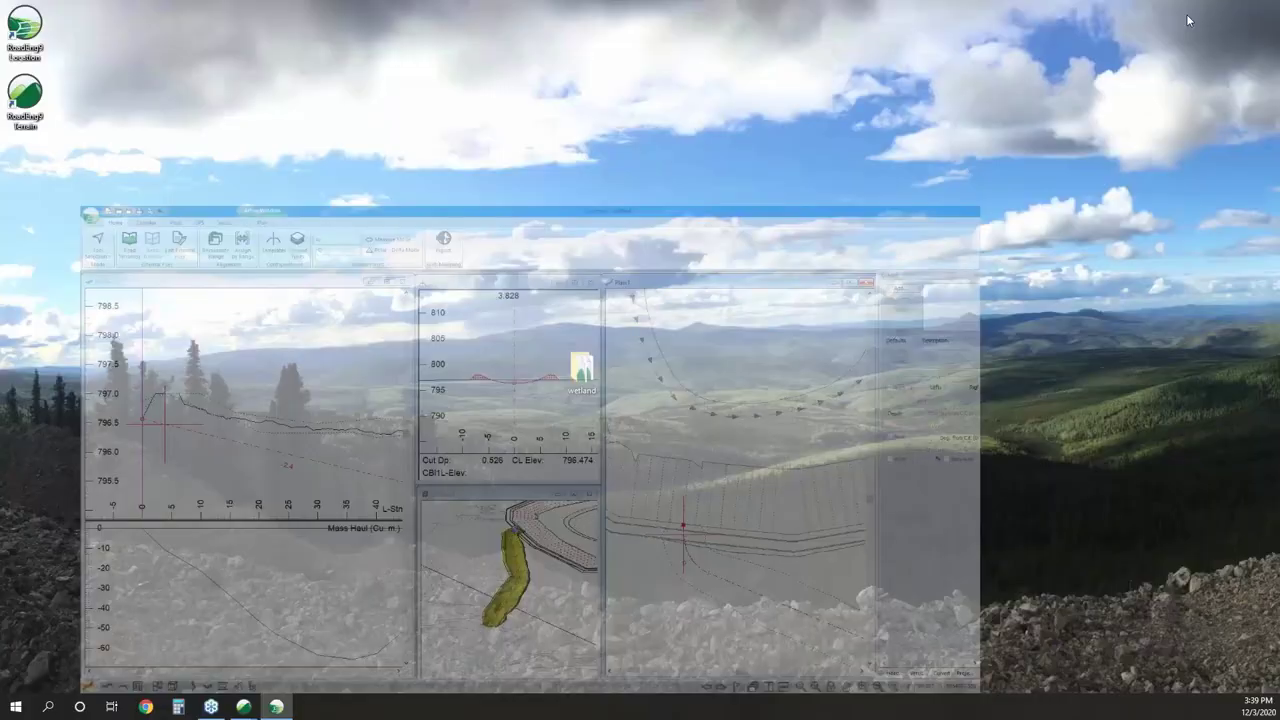
double_click(583, 368)
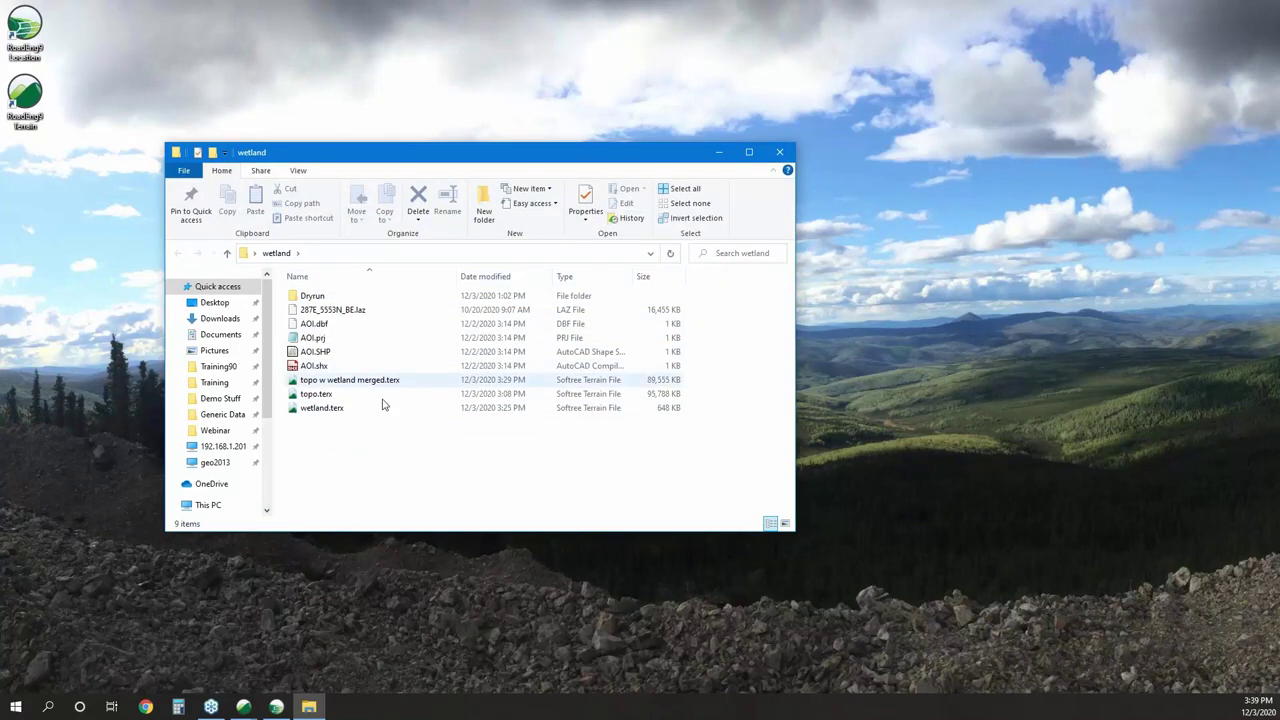
click(325, 381)
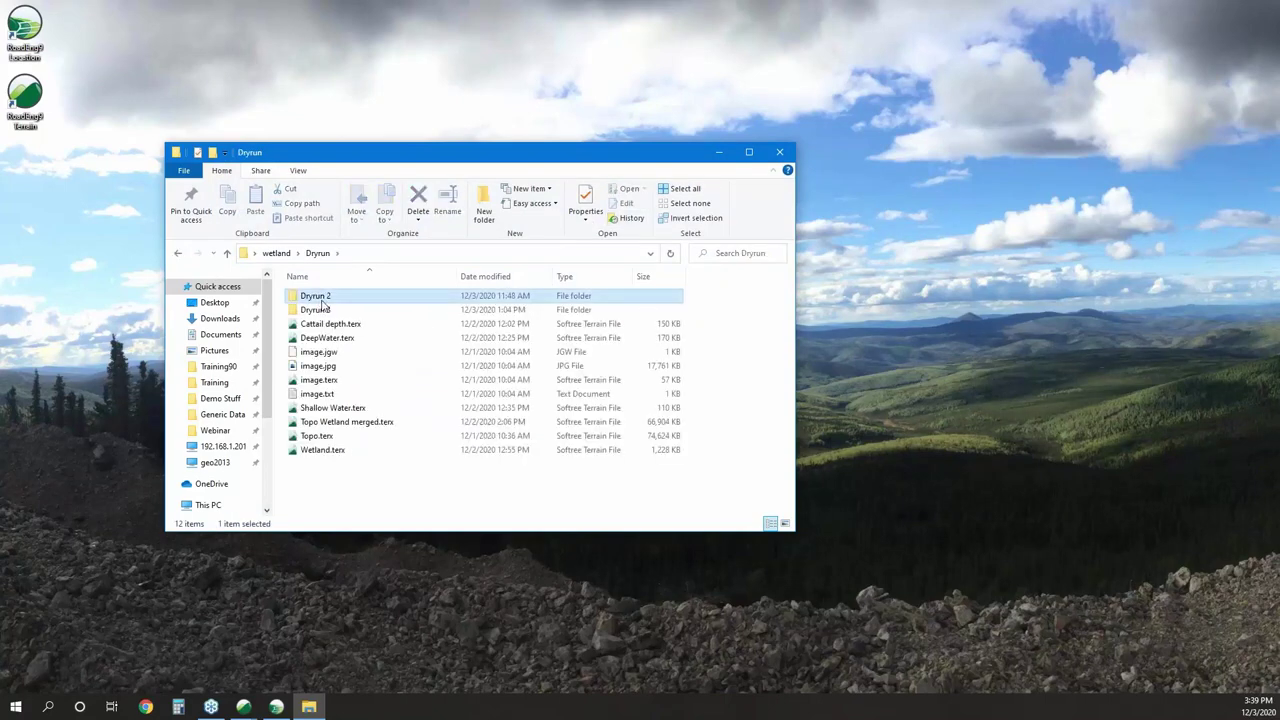
double_click(318, 305)
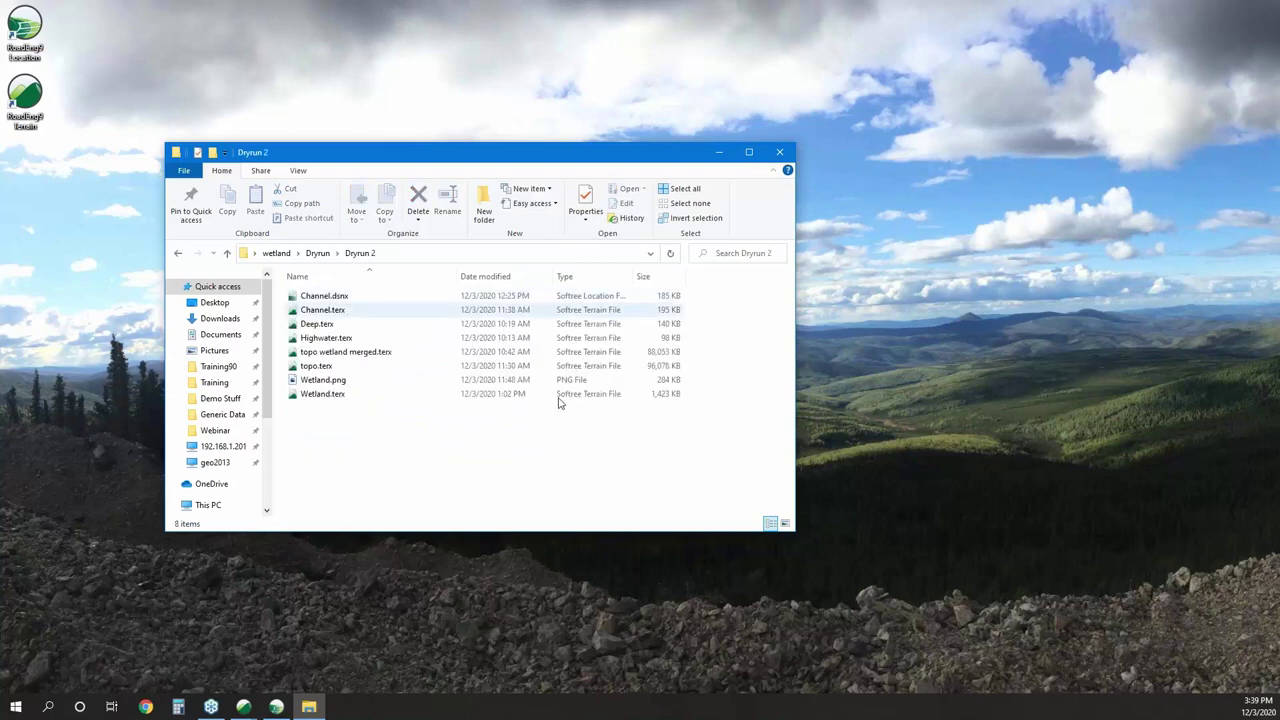
click(330, 396)
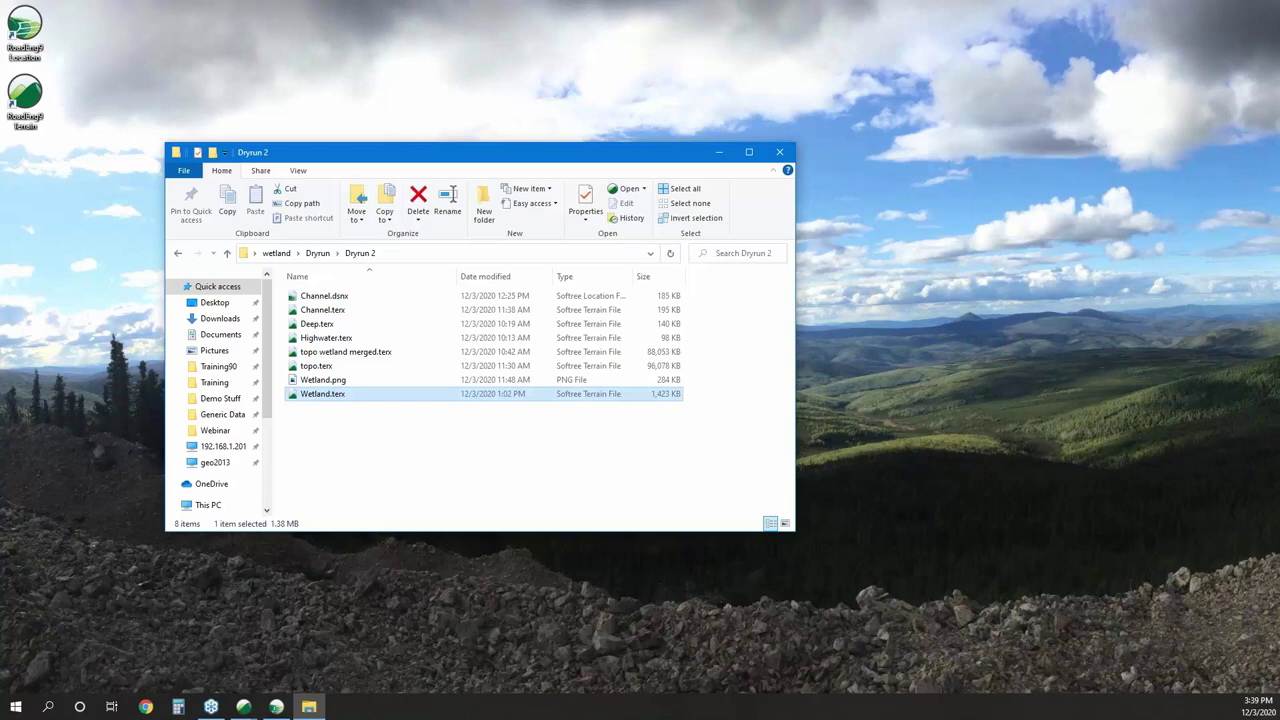
key(Return)
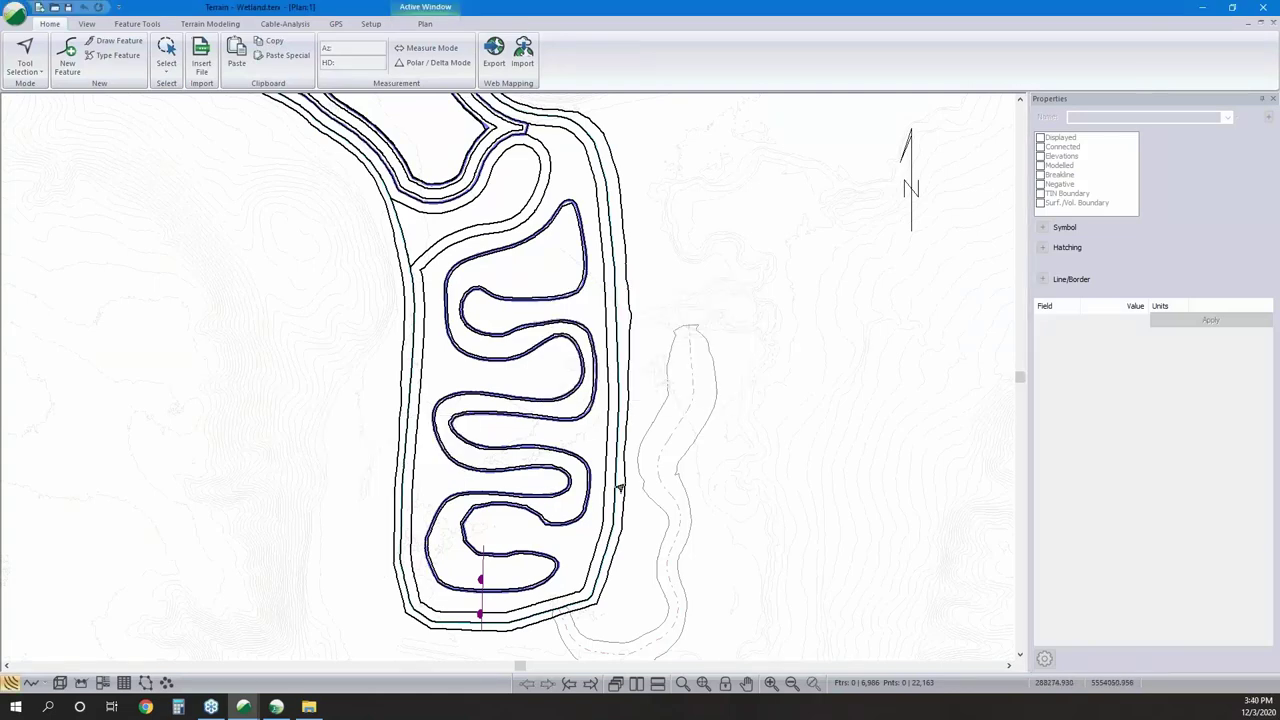
mouse_move(615, 487)
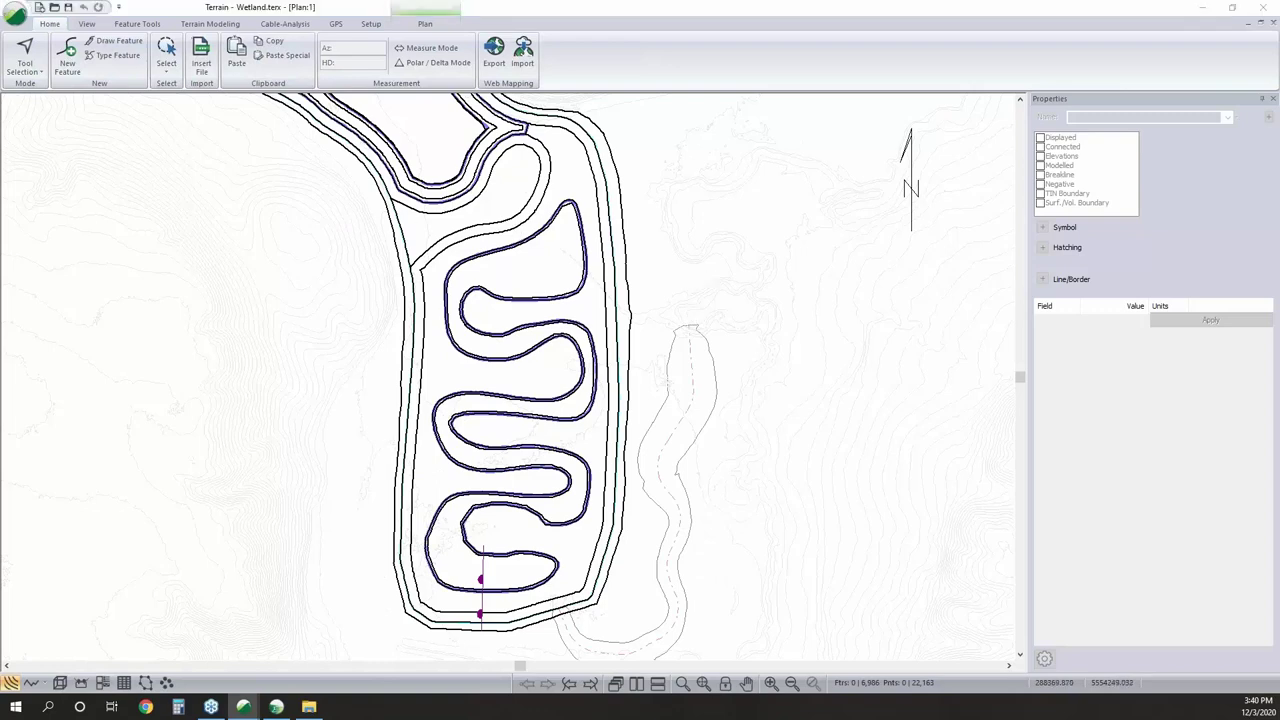
click(688, 391)
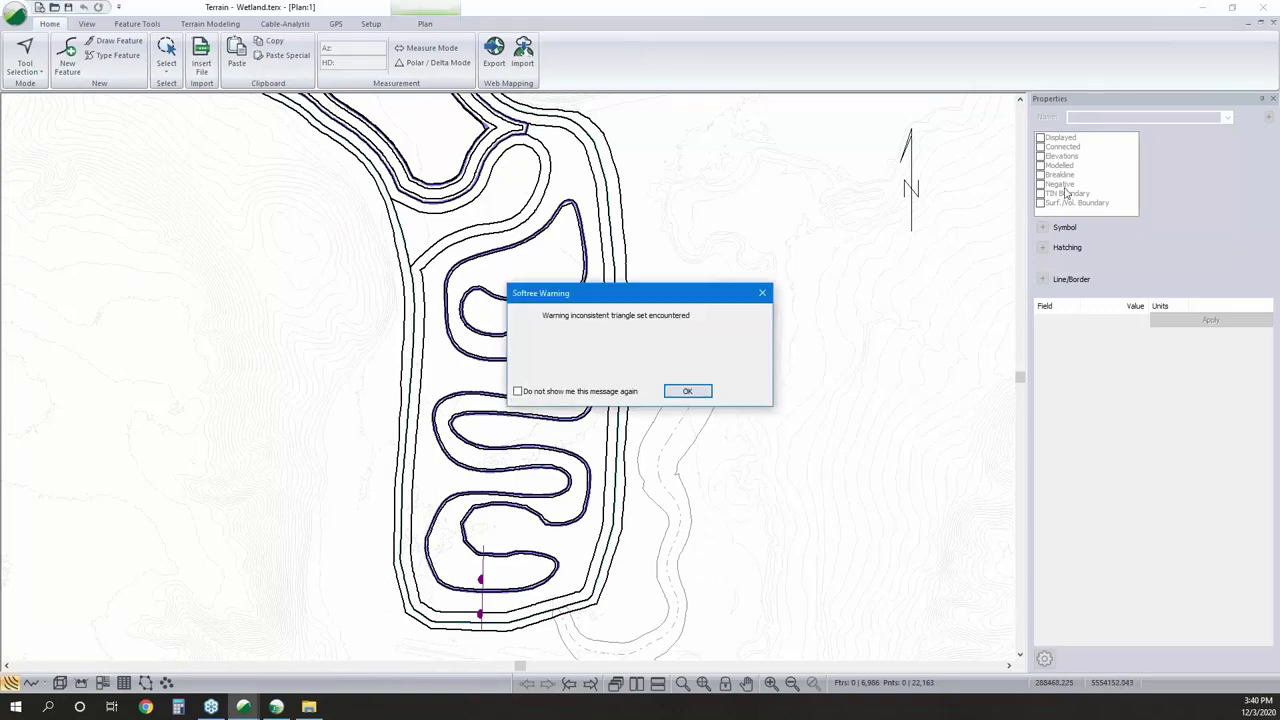
click(687, 391)
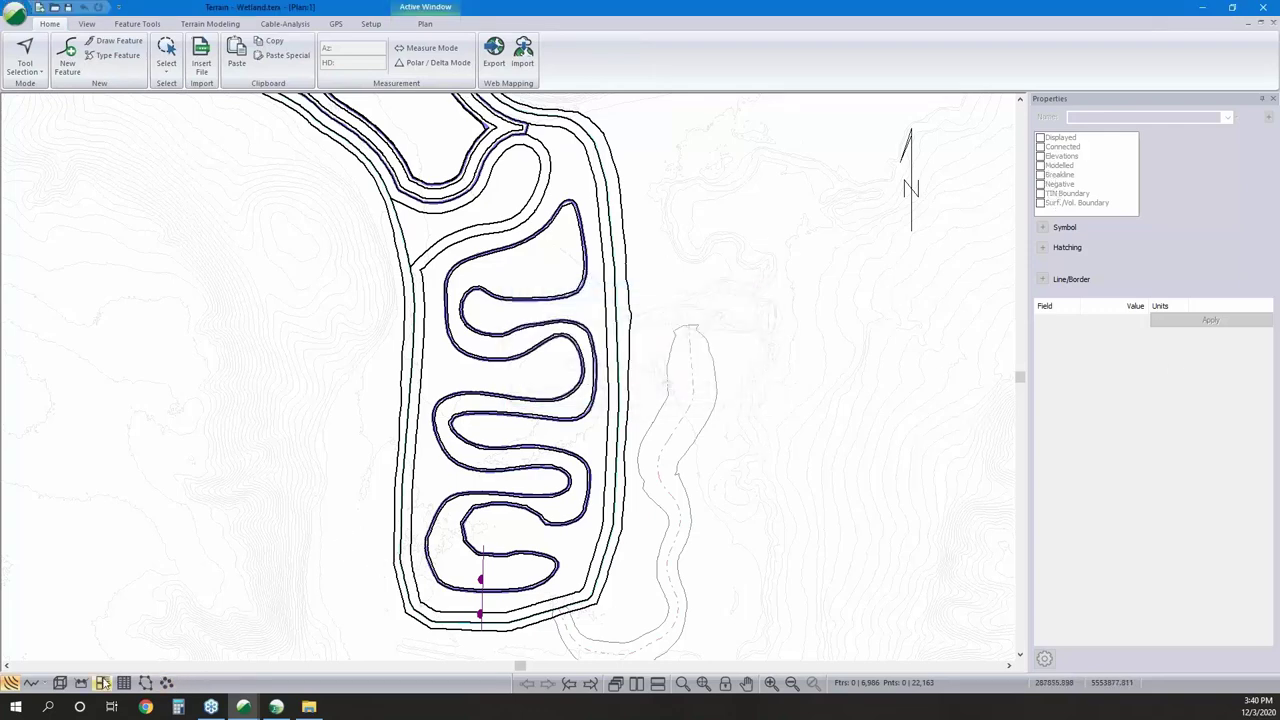
Show the wetland model in 3D and review the display settings of the topo, Channel, Highwater and Deep surfaces, leaving the 3D options unchanged.
click(59, 682)
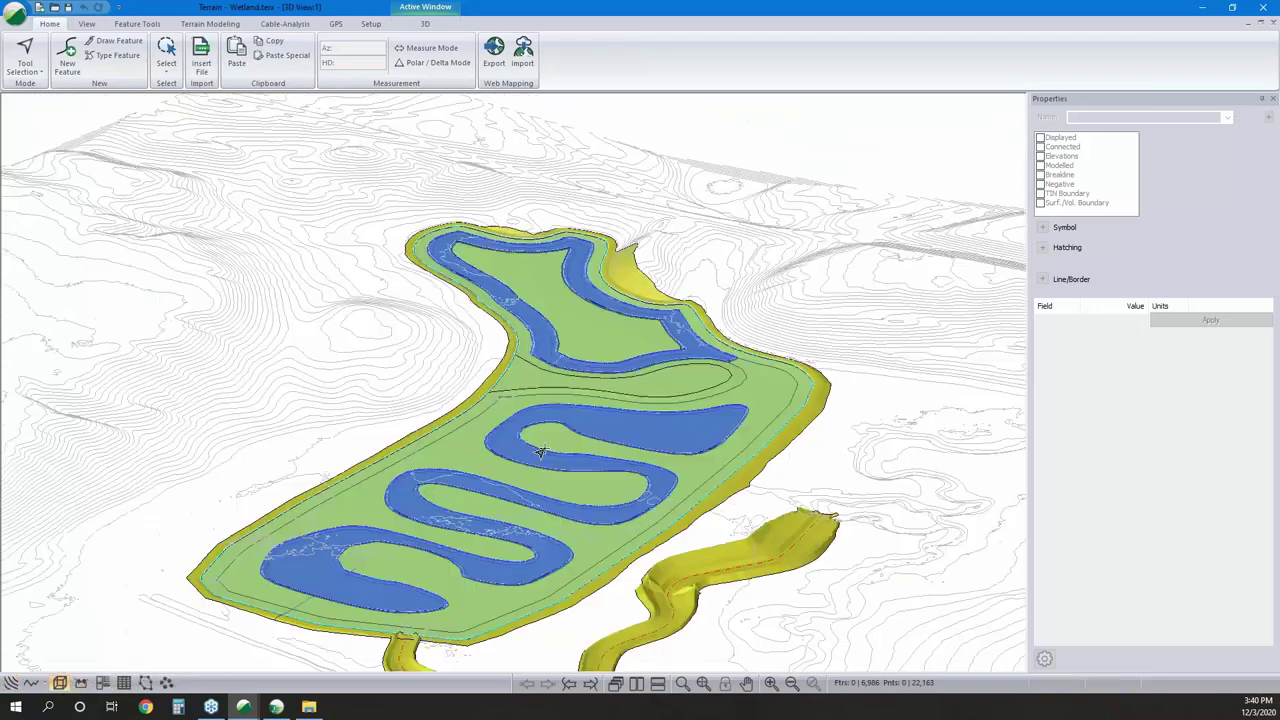
right_click(585, 386)
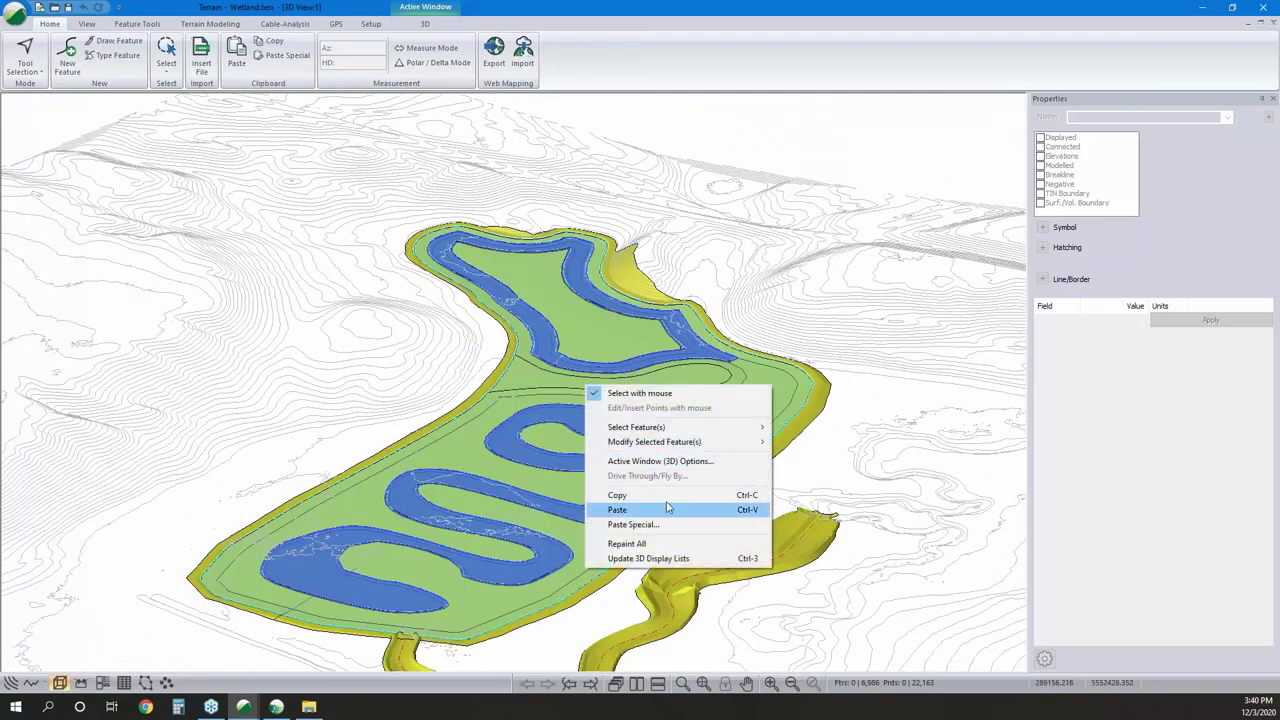
click(681, 460)
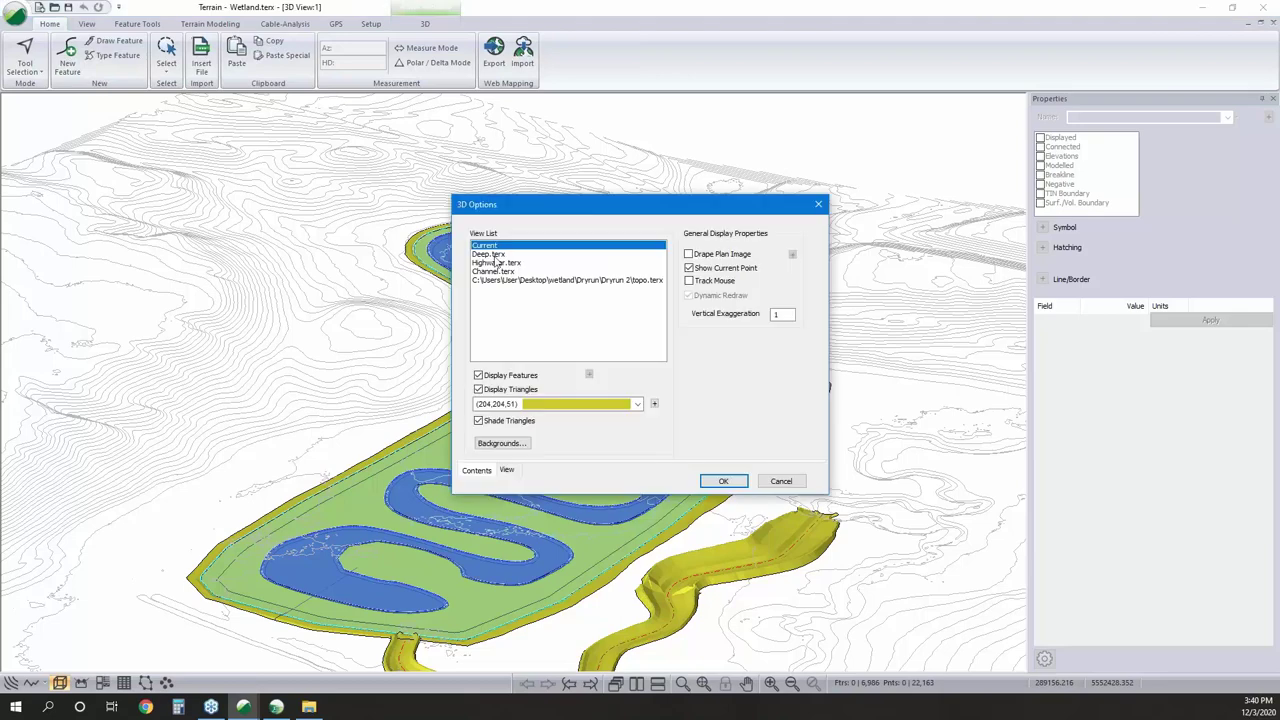
click(494, 254)
click(492, 246)
click(515, 281)
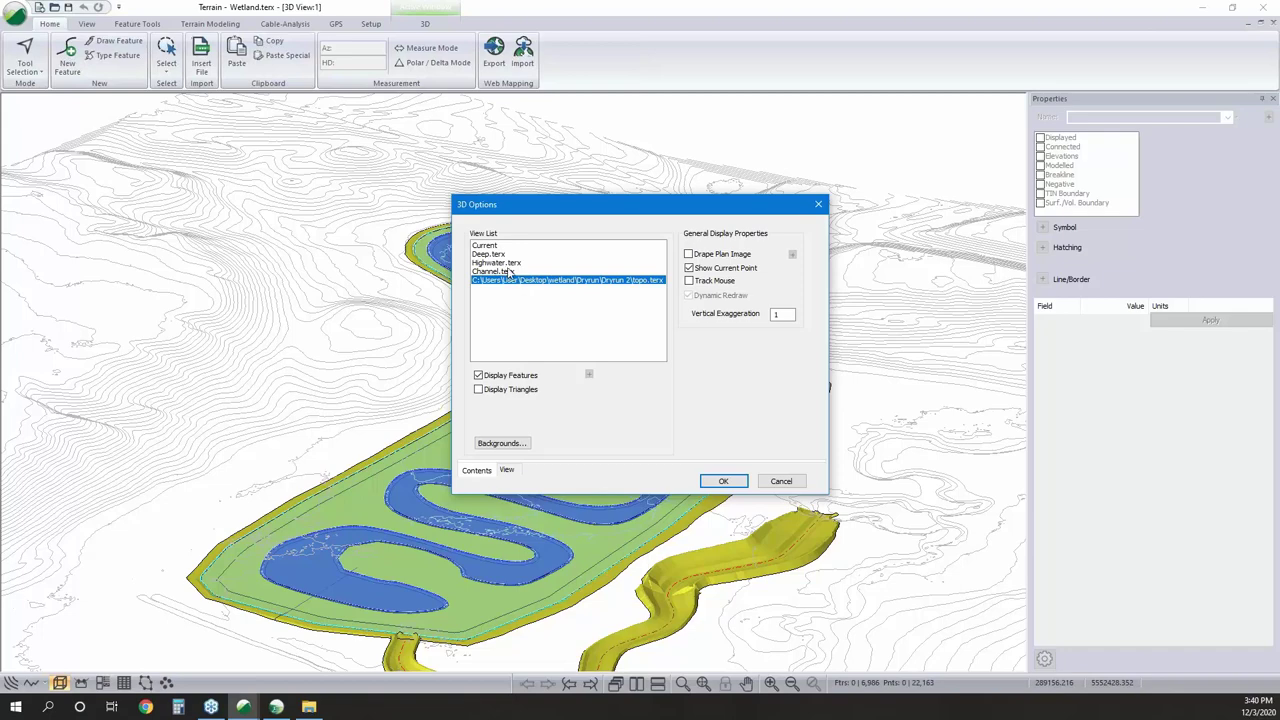
click(510, 271)
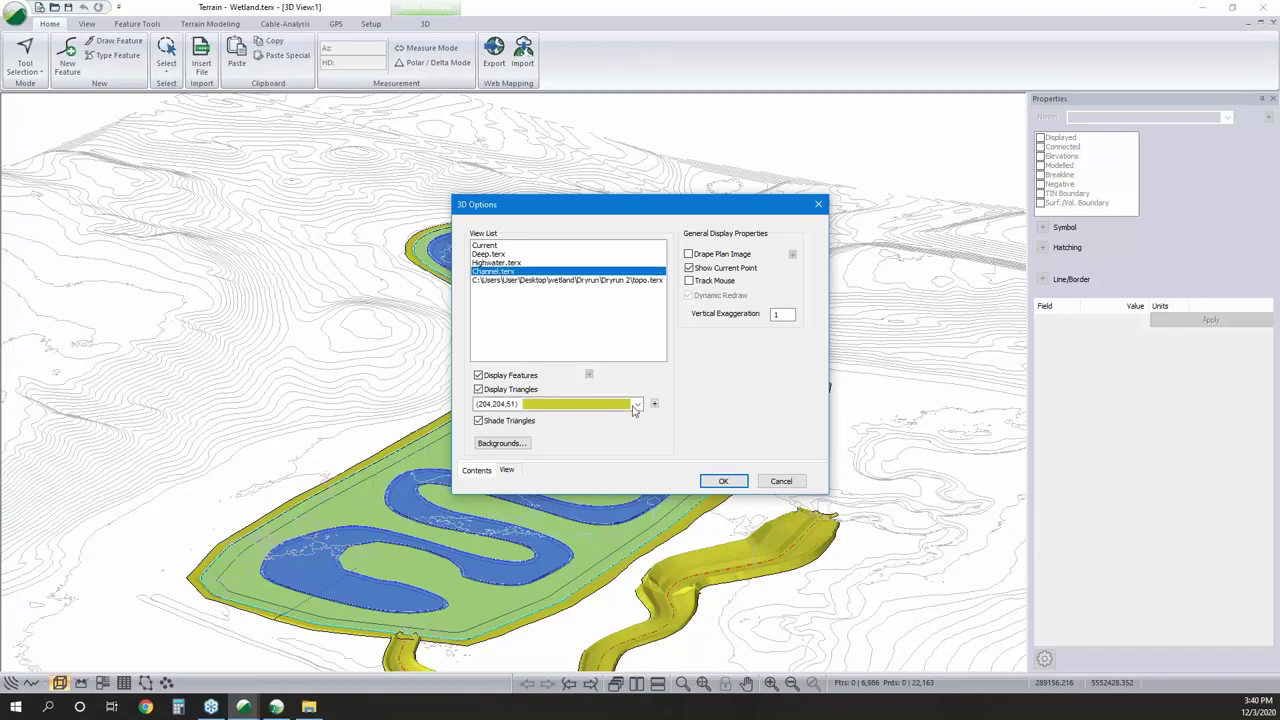
click(503, 263)
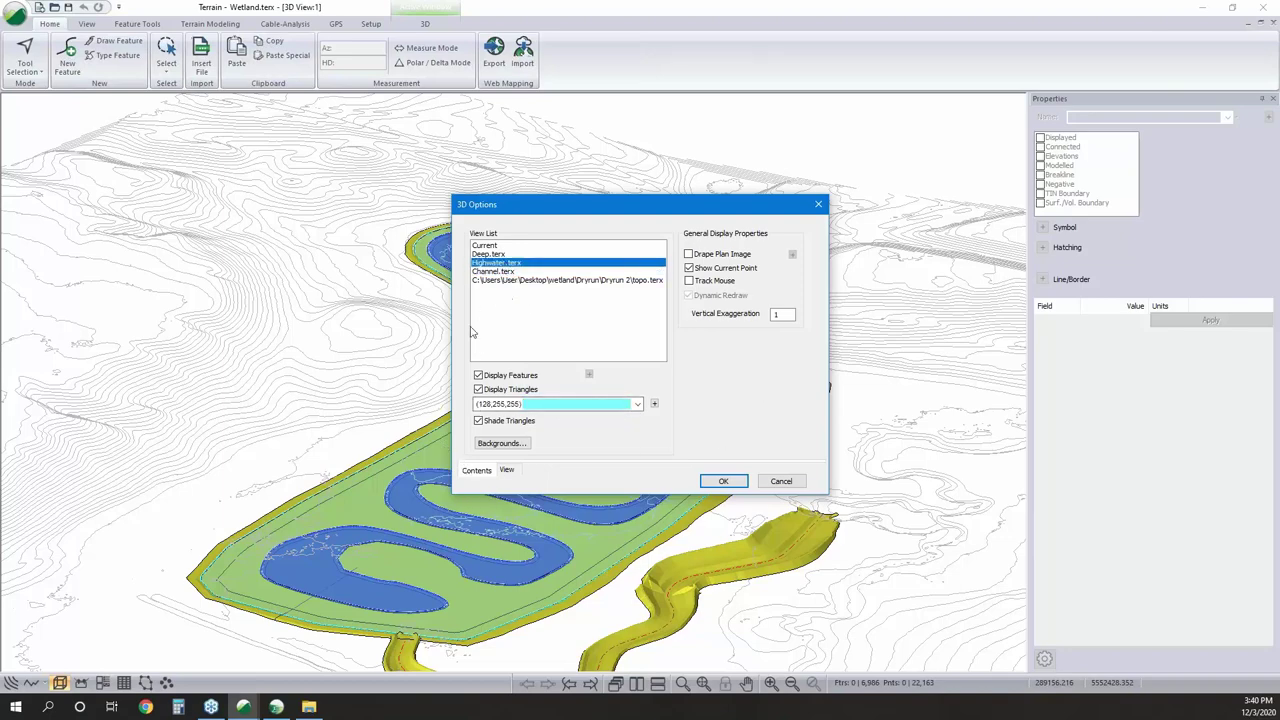
click(506, 255)
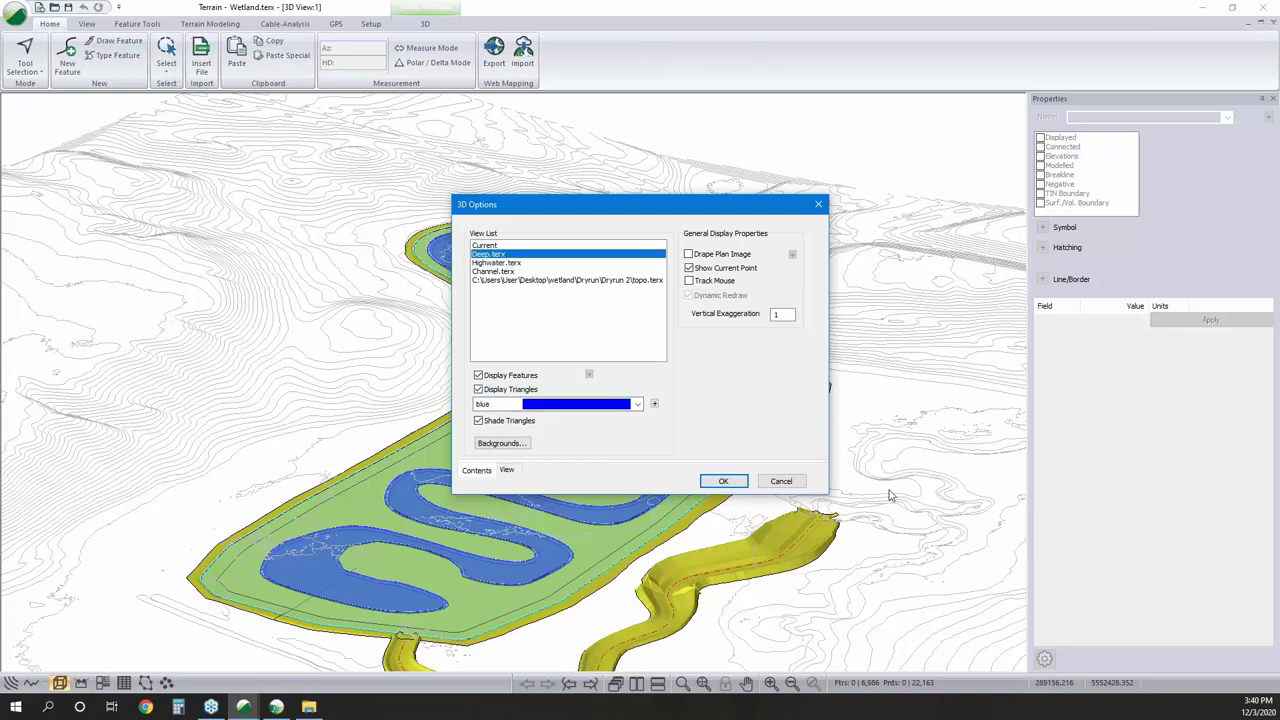
click(790, 485)
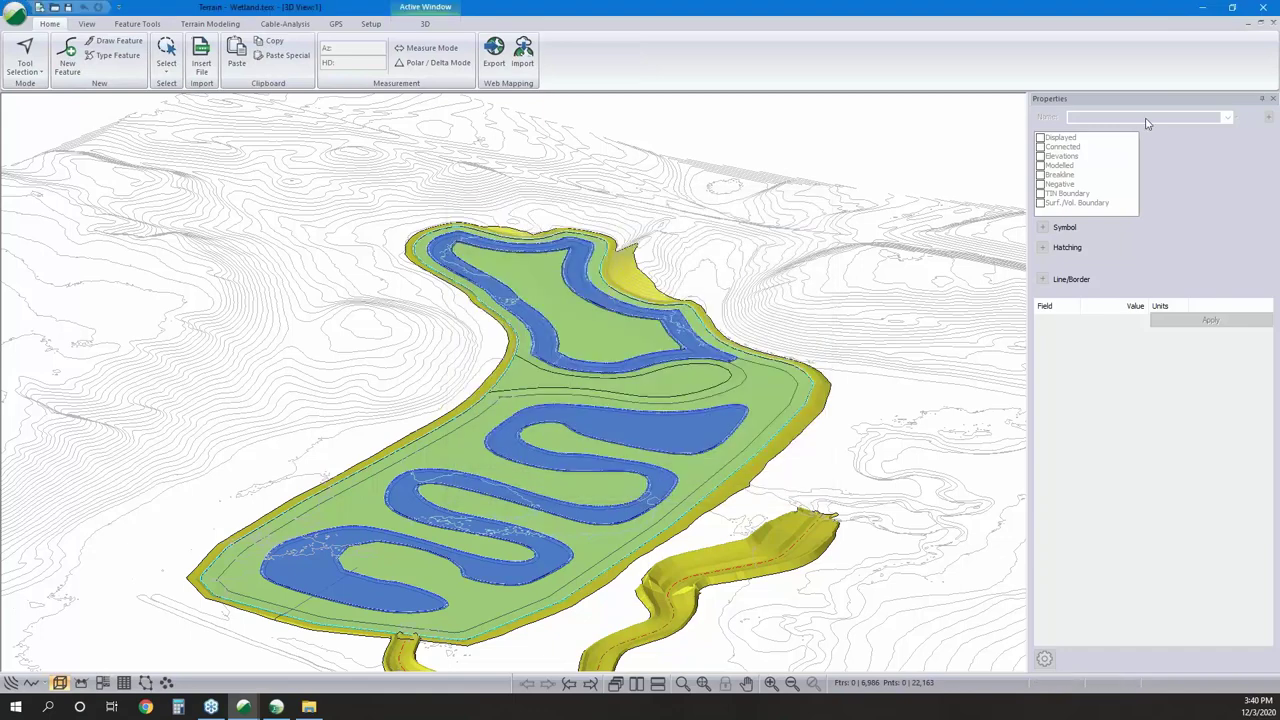
Restore the multi-window layout, bring up the cross-section profile, and examine the section line's location at the wetland's southern end in the multi-plot.
click(1261, 21)
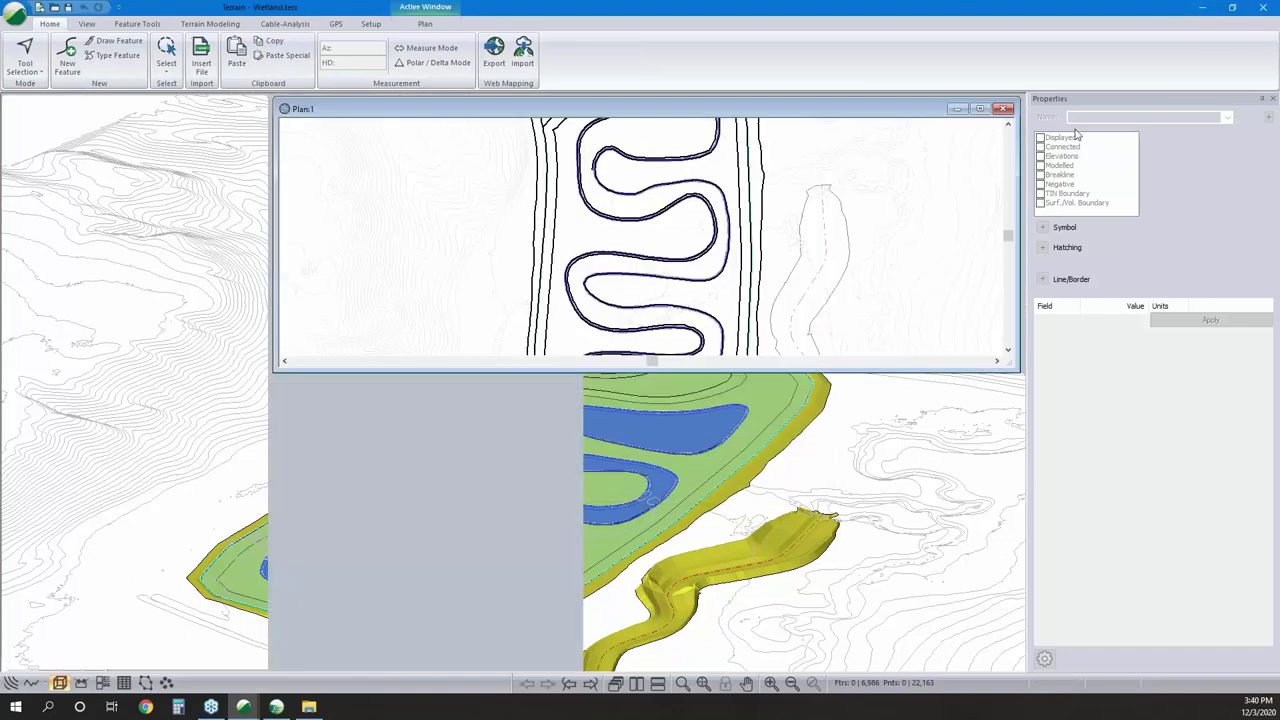
click(156, 219)
scroll(156, 219, down, 3)
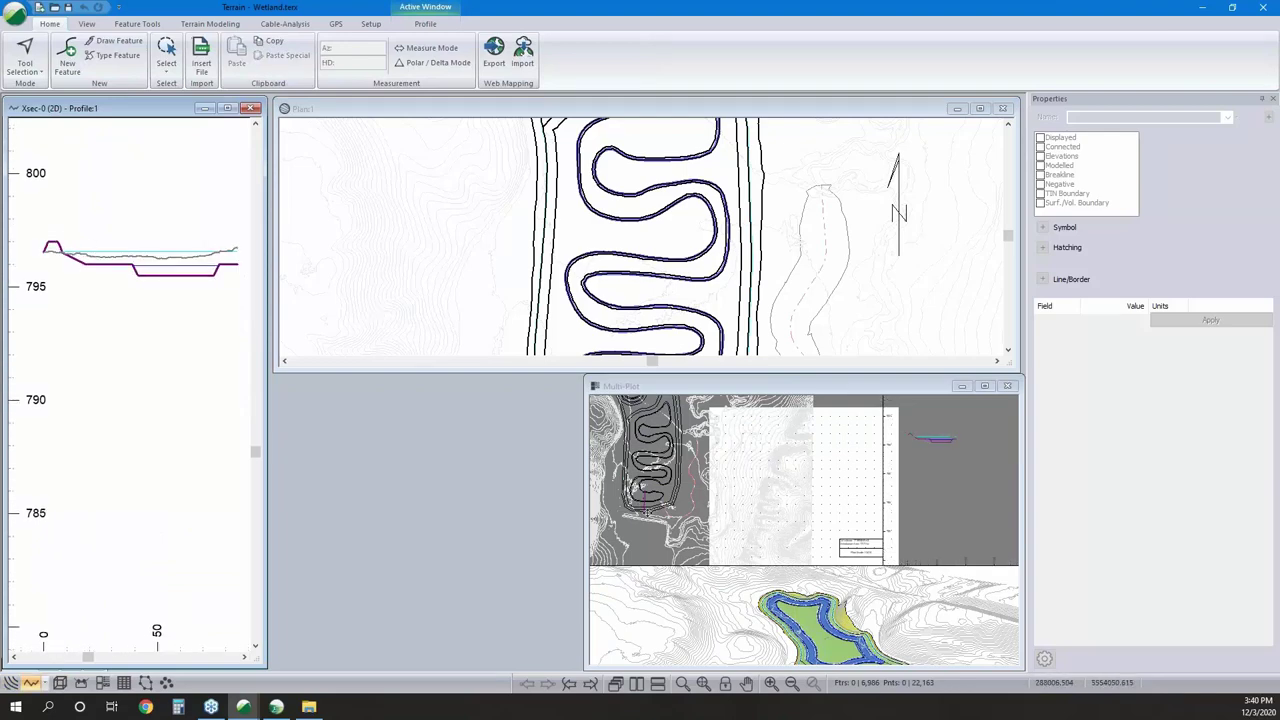
scroll(637, 502, up, 3)
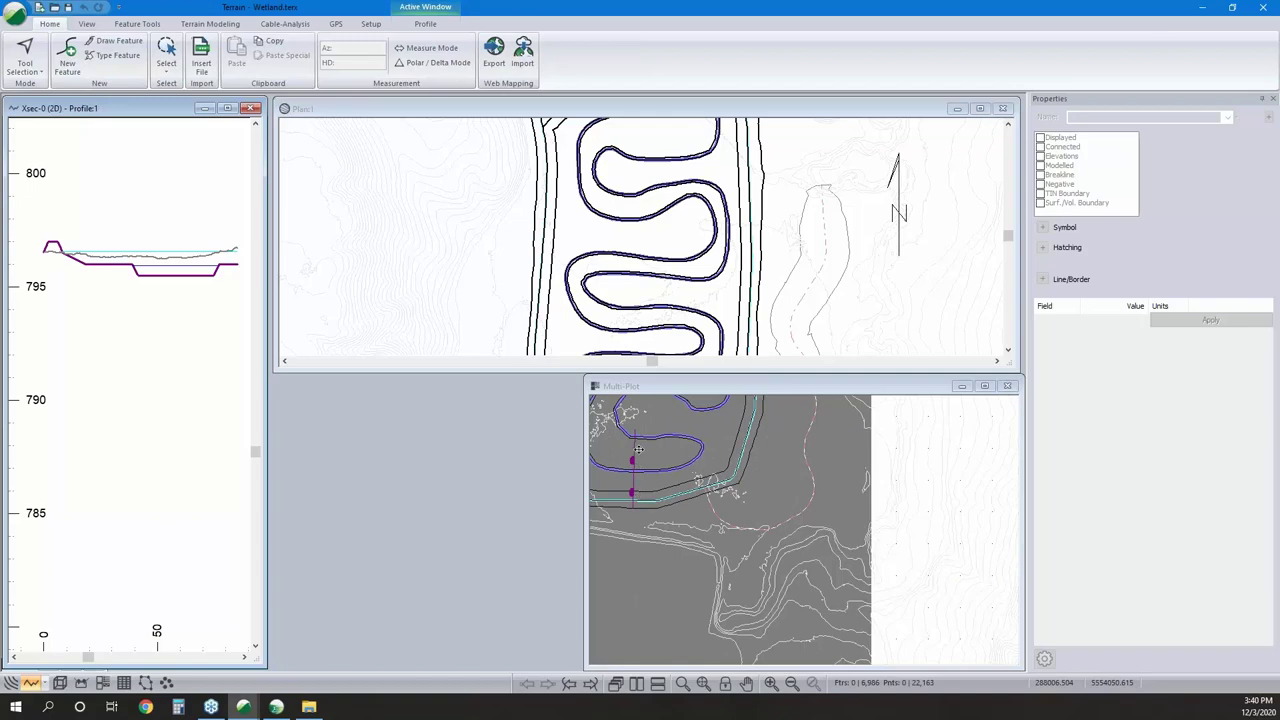